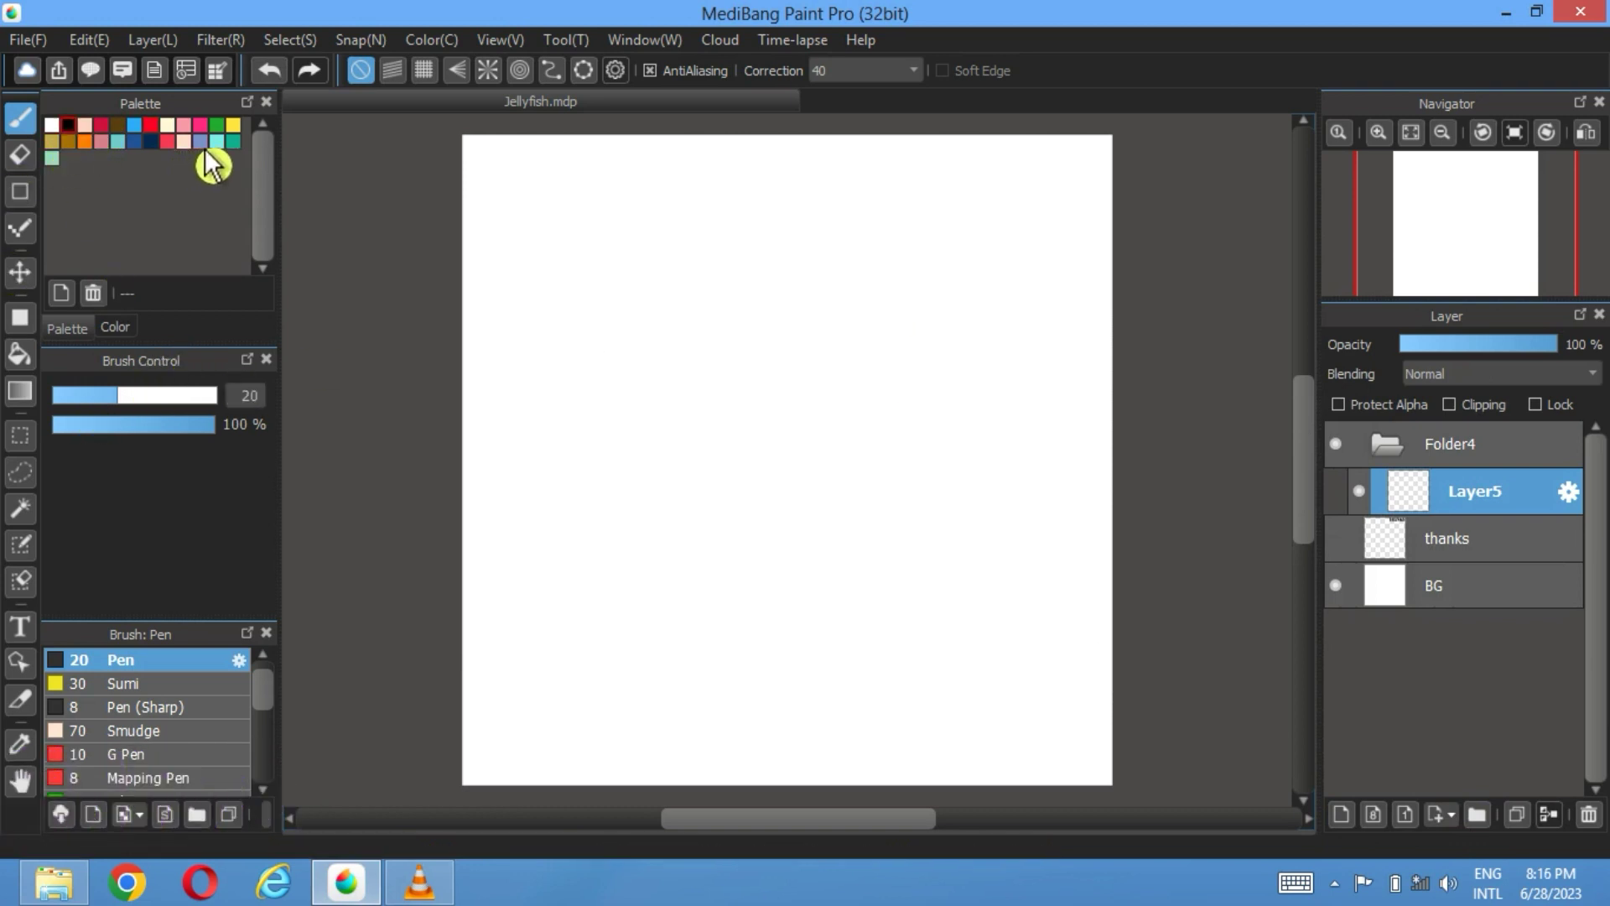
Step: Set the drawing colour to the medium purple #986ADD
{"action": "left_click", "coordinate": [116, 329]}
{"action": "left_click_drag", "start_coordinate": [265, 190], "coordinate": [282, 185]}
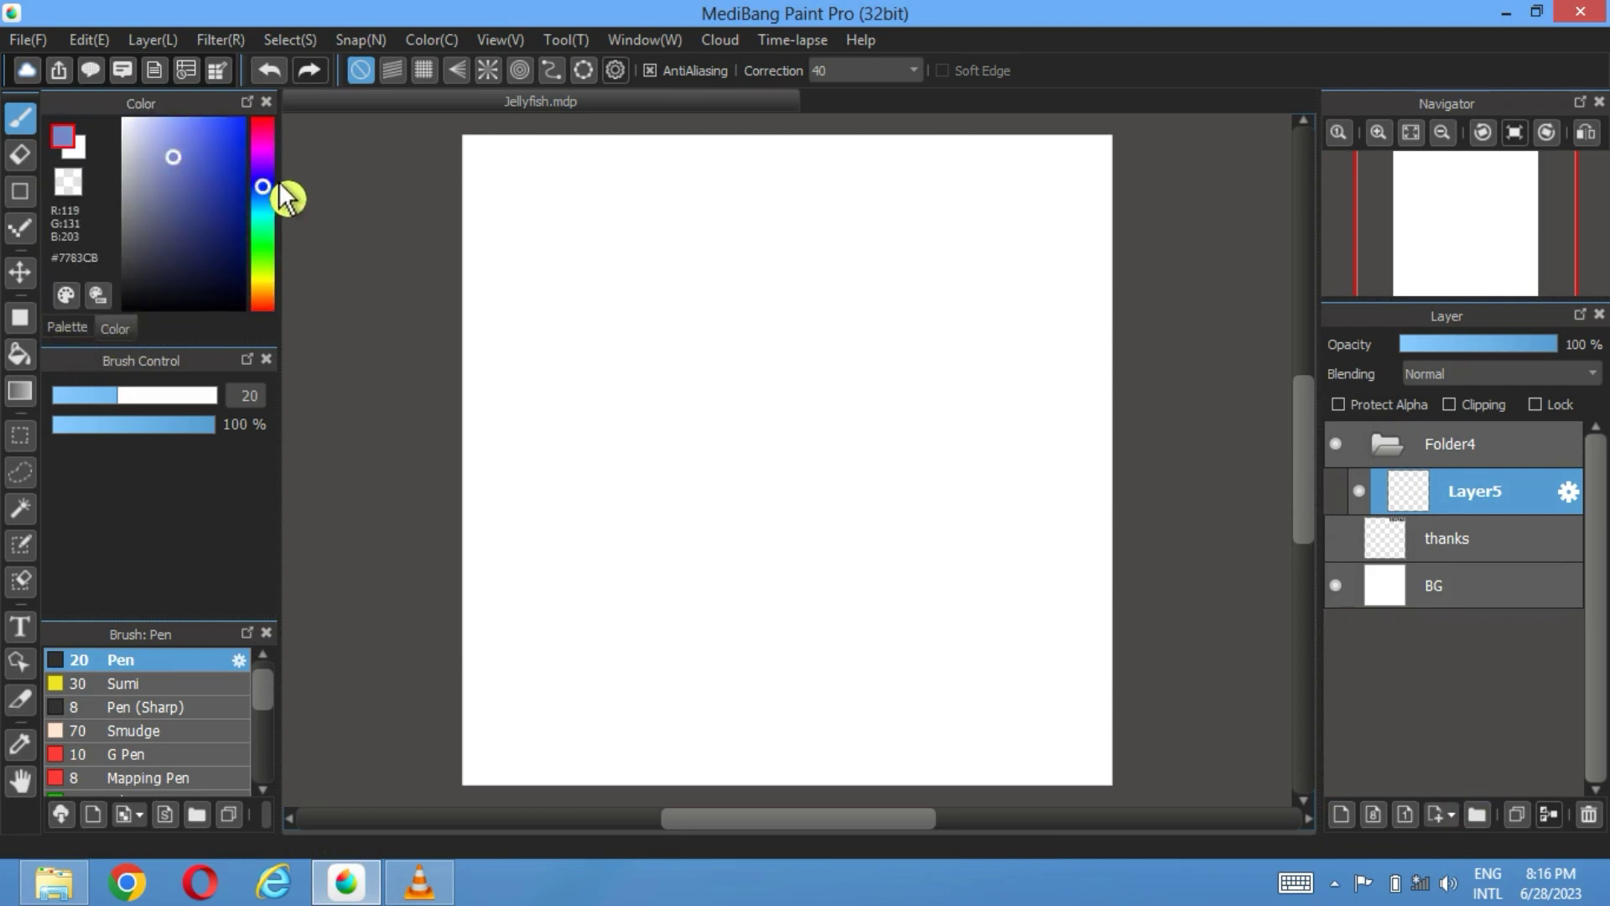
{"action": "left_click_drag", "start_coordinate": [184, 140], "coordinate": [201, 148]}
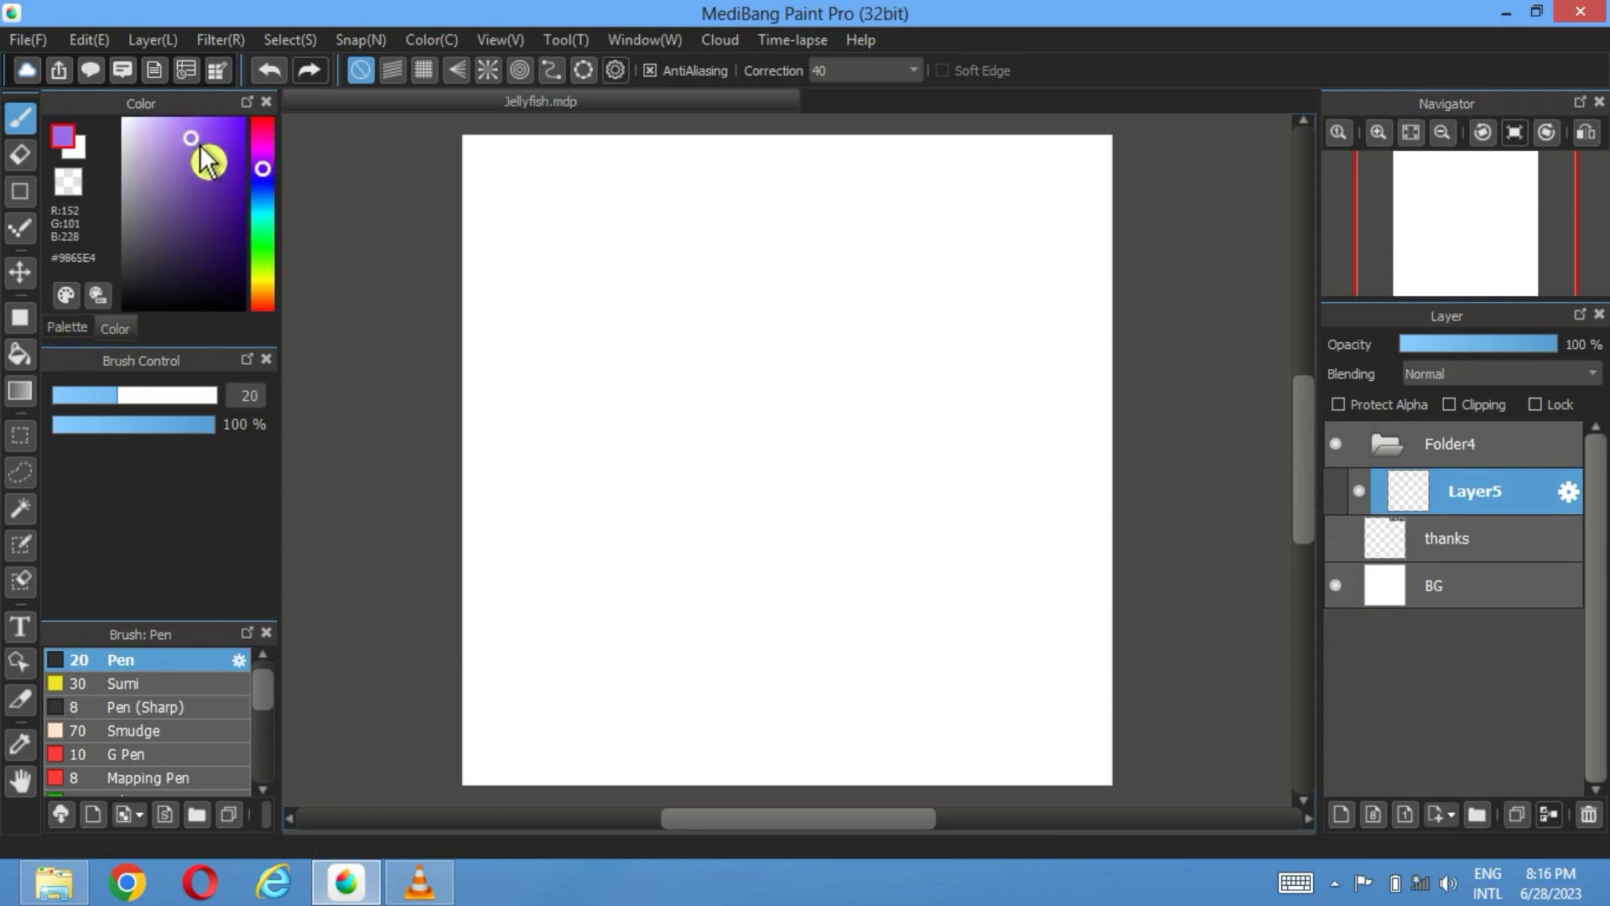
Step: Draw a filled purple circle with constrained proportions and move it about 1270 px up into the canvas's upper middle
{"action": "left_click", "coordinate": [22, 319]}
{"action": "left_click", "coordinate": [398, 70]}
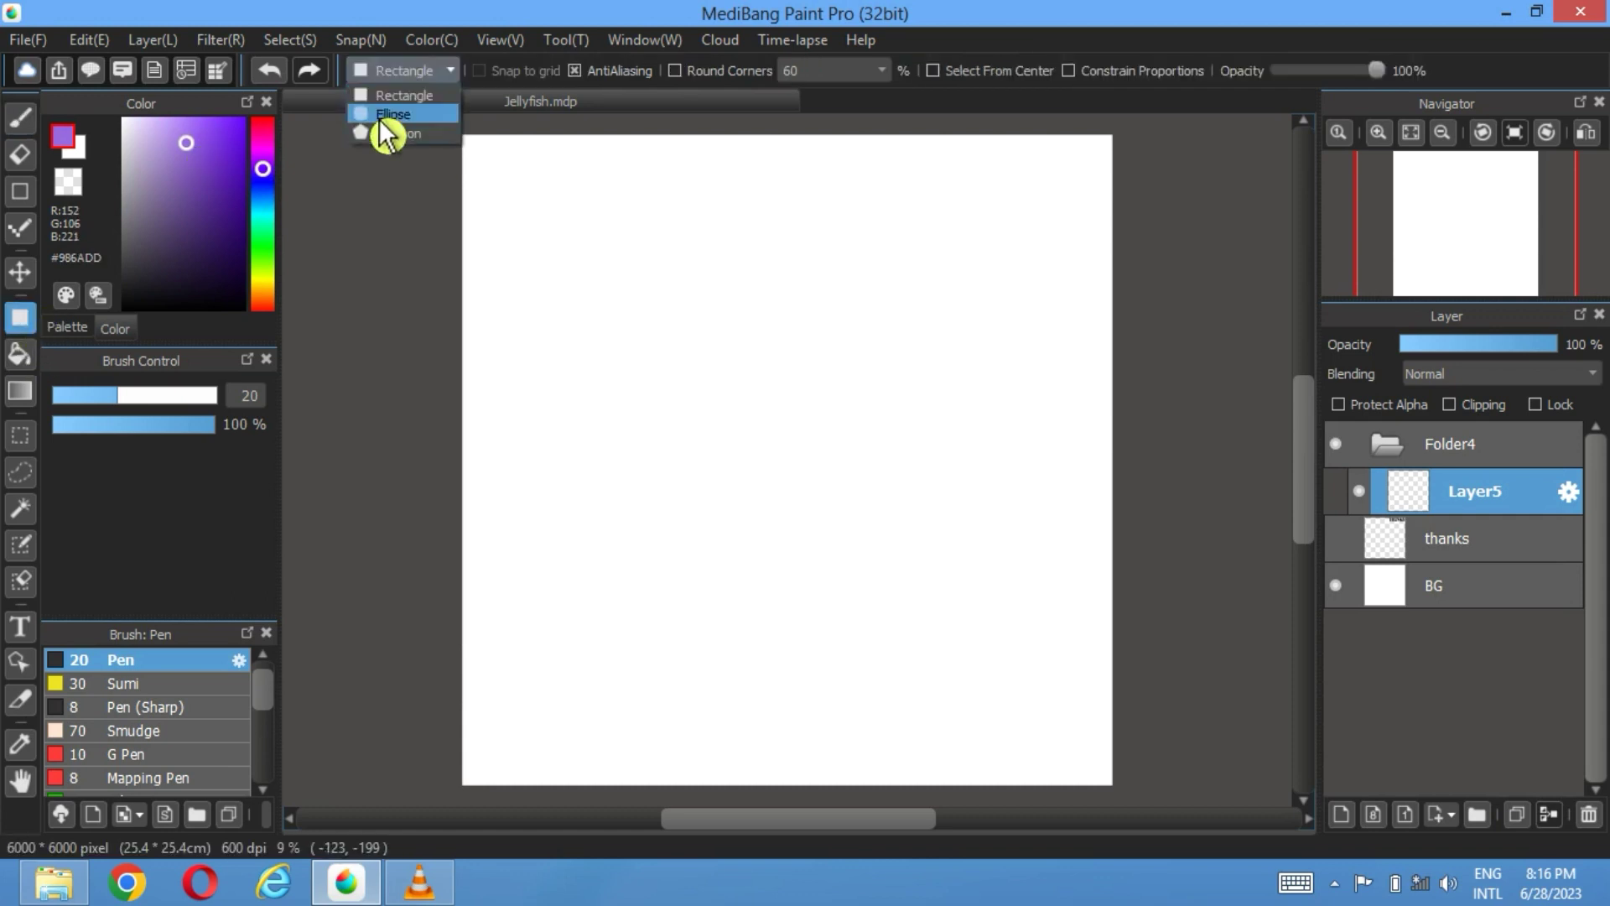
{"action": "left_click", "coordinate": [377, 113]}
{"action": "left_click", "coordinate": [1070, 71]}
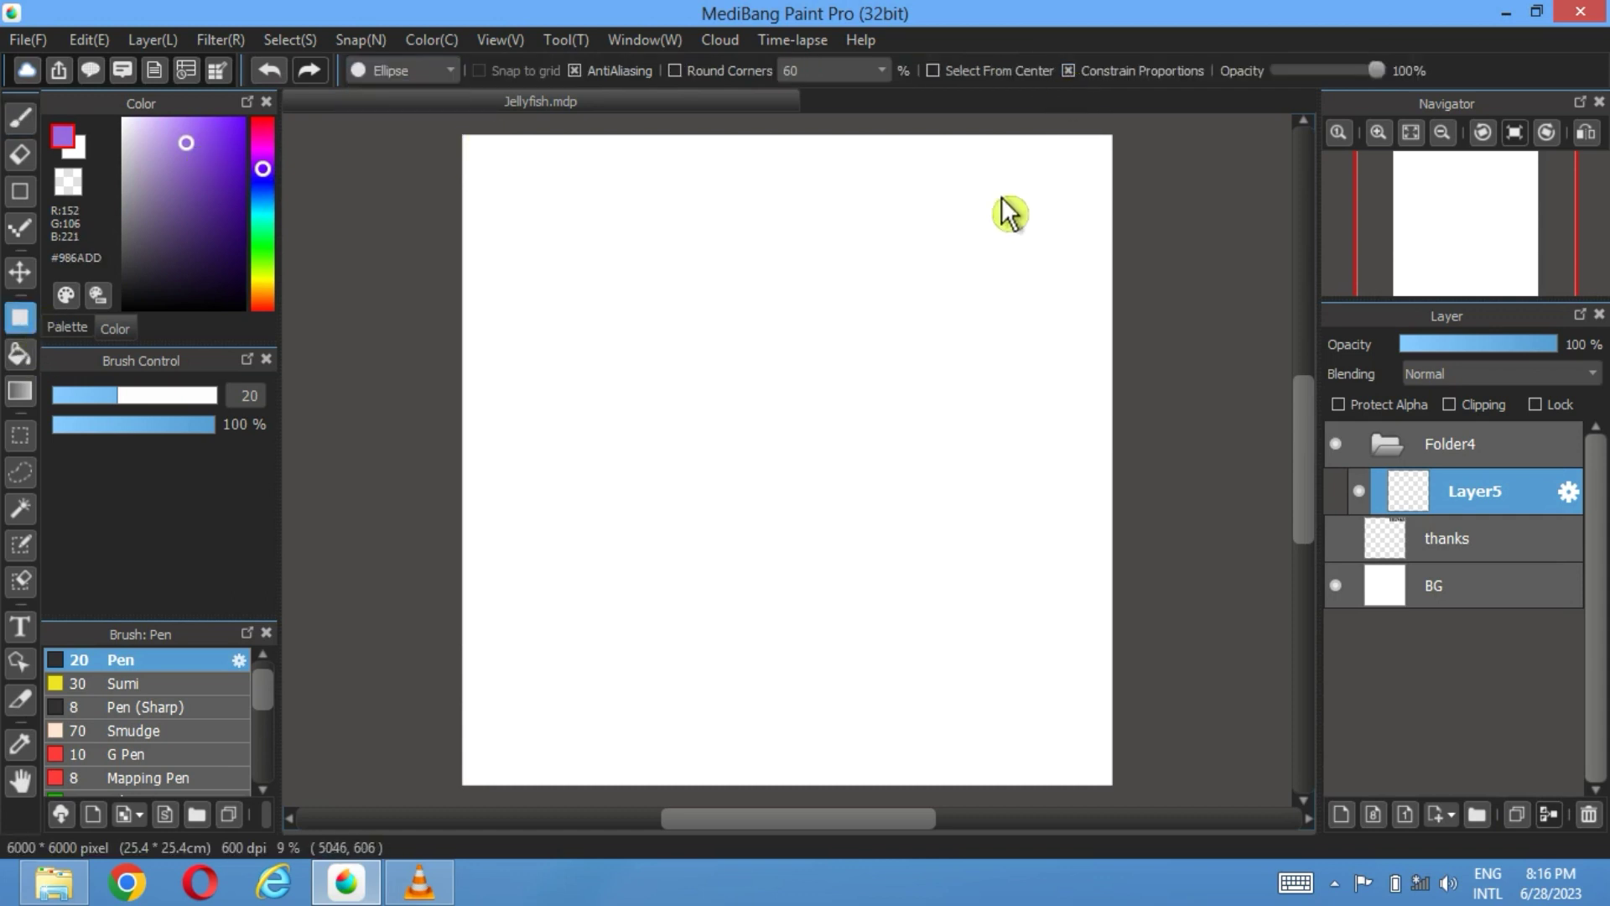
{"action": "left_click_drag", "start_coordinate": [901, 370], "coordinate": [650, 549]}
{"action": "left_click", "coordinate": [20, 272]}
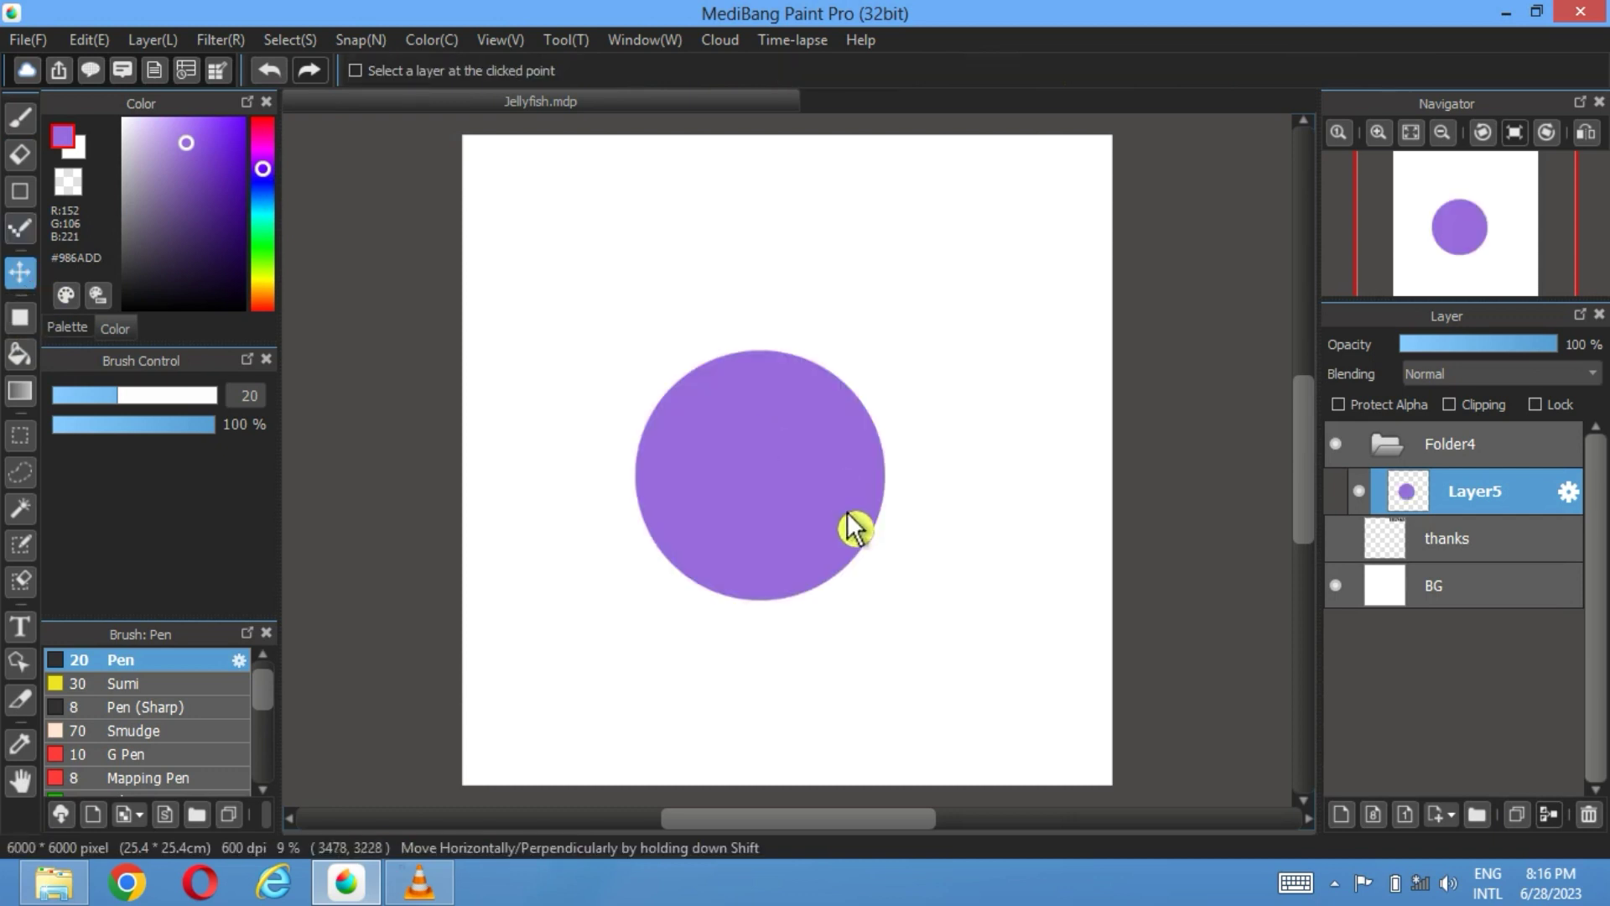
{"action": "left_click_drag", "start_coordinate": [737, 517], "coordinate": [754, 381]}
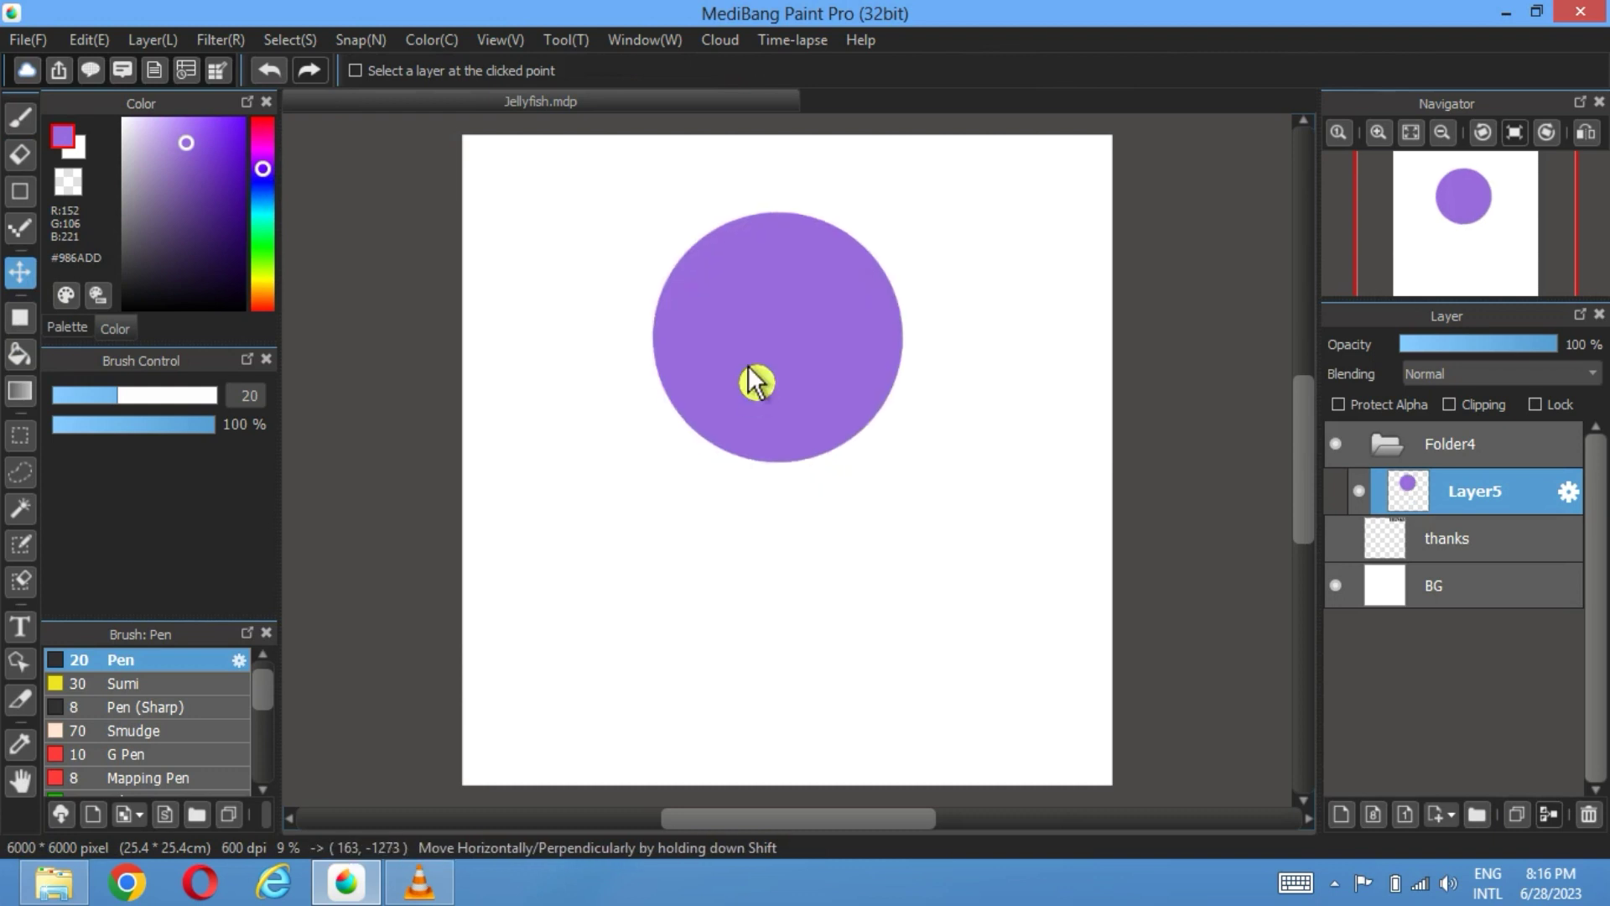
Step: Cut away the lower half of the purple circle with a rectangular selection and clear the selection
{"action": "key", "text": "ctrl+minus"}
{"action": "key", "text": "m"}
{"action": "left_click_drag", "start_coordinate": [932, 517], "coordinate": [615, 348]}
{"action": "left_click", "coordinate": [88, 39]}
{"action": "left_click", "coordinate": [130, 136]}
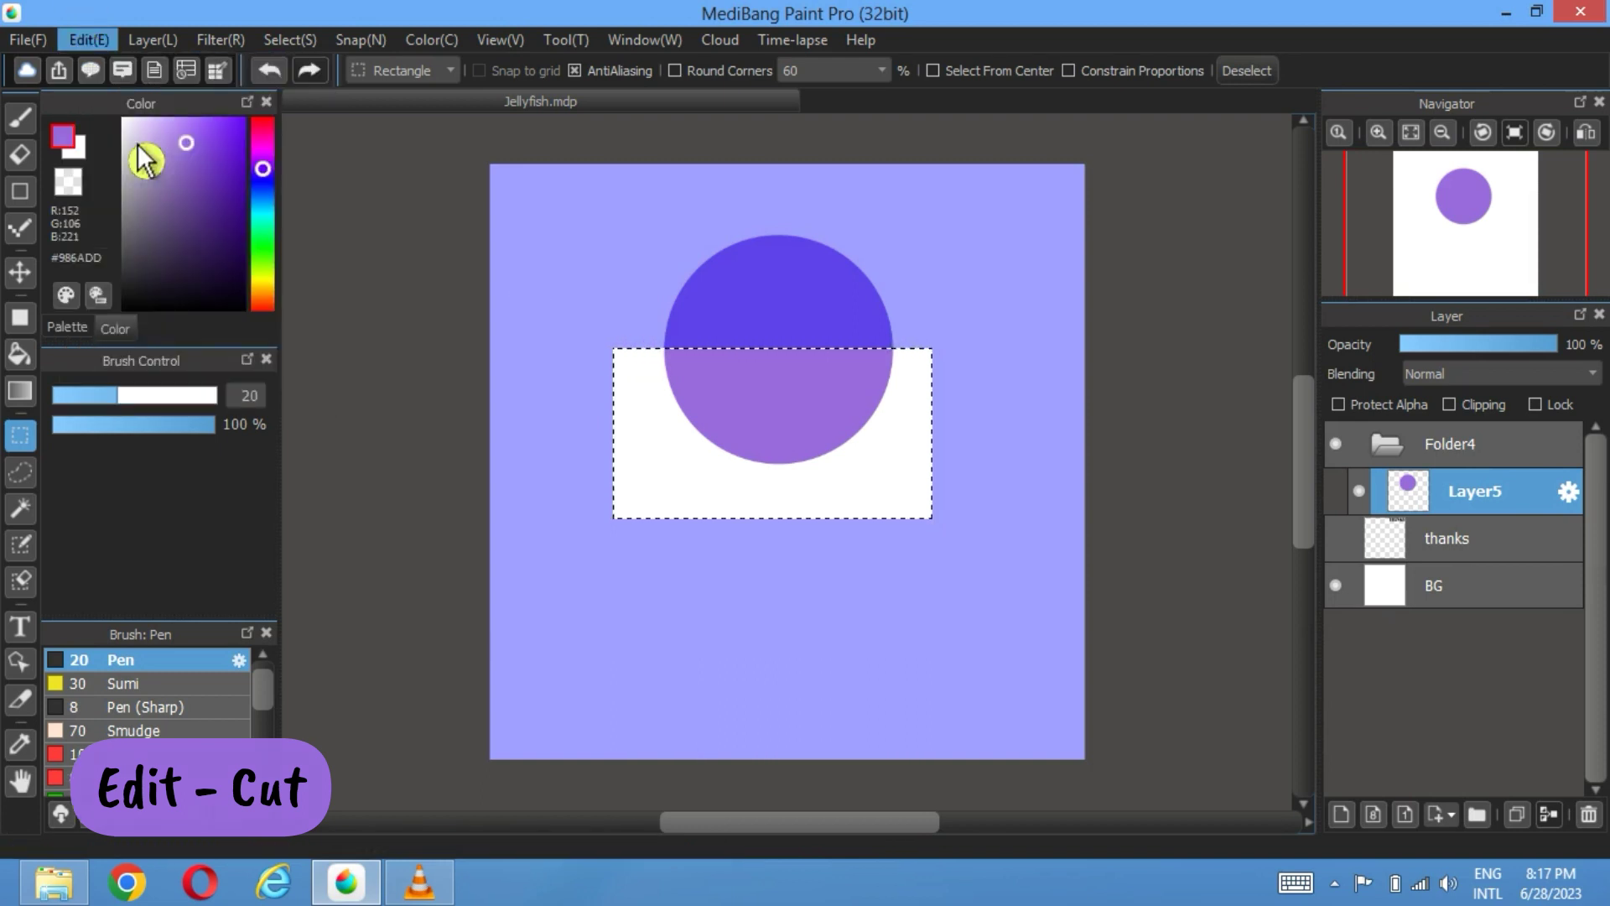
{"action": "left_click", "coordinate": [1238, 70]}
{"action": "left_click", "coordinate": [1237, 70]}
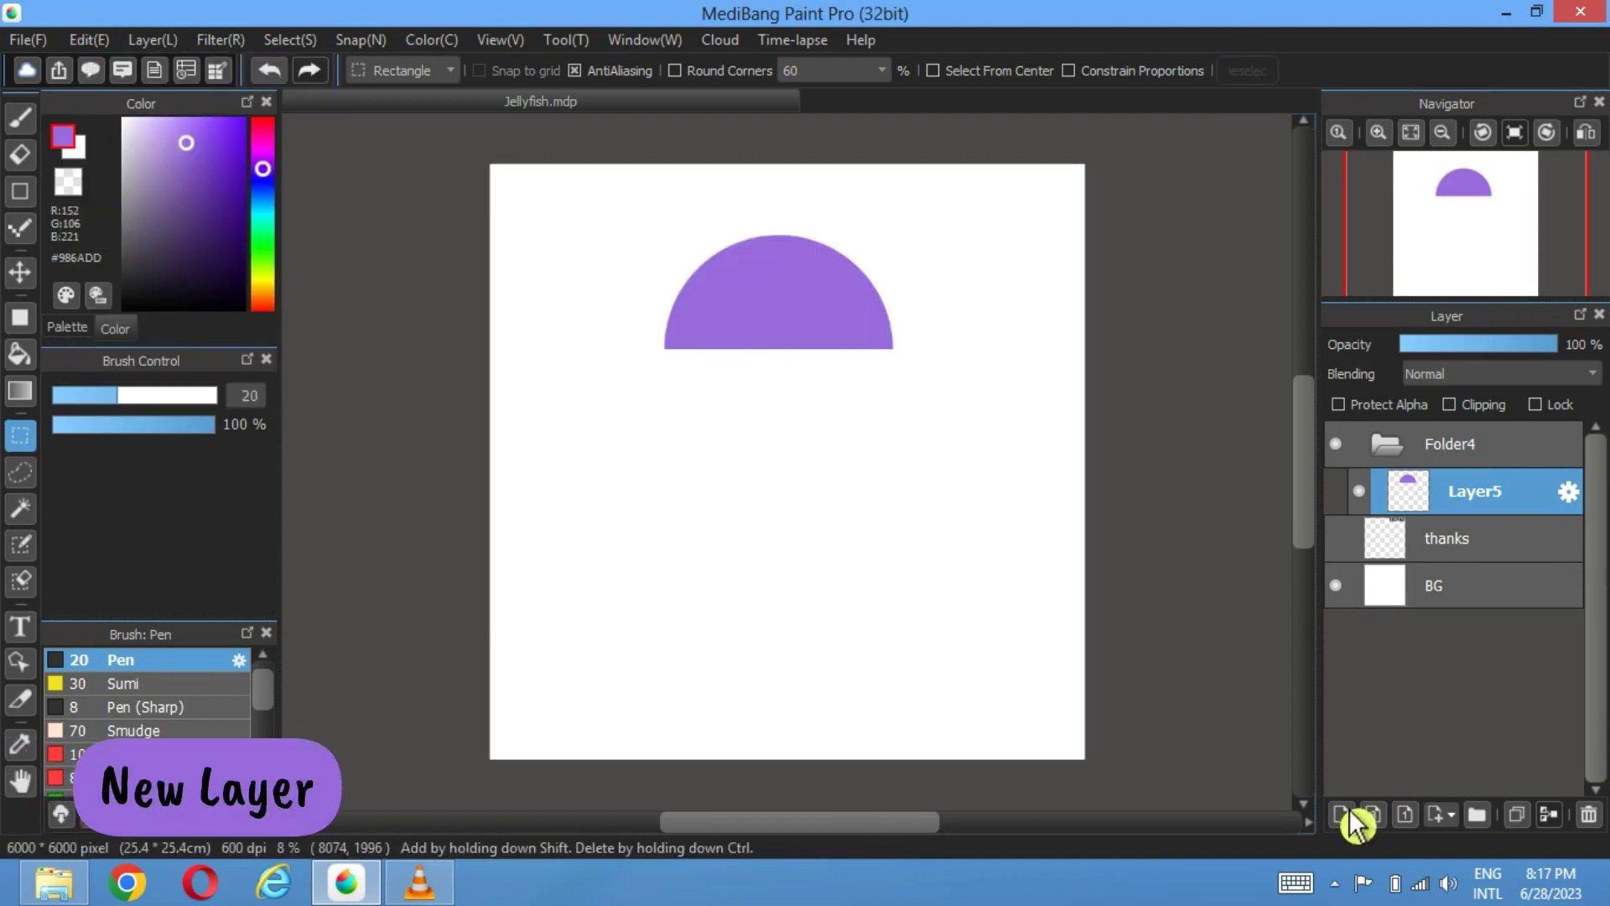
Step: Add a new layer above the half circle and set the fill shape to a rectangle with round corners
{"action": "left_click", "coordinate": [1344, 816]}
{"action": "left_click", "coordinate": [20, 317]}
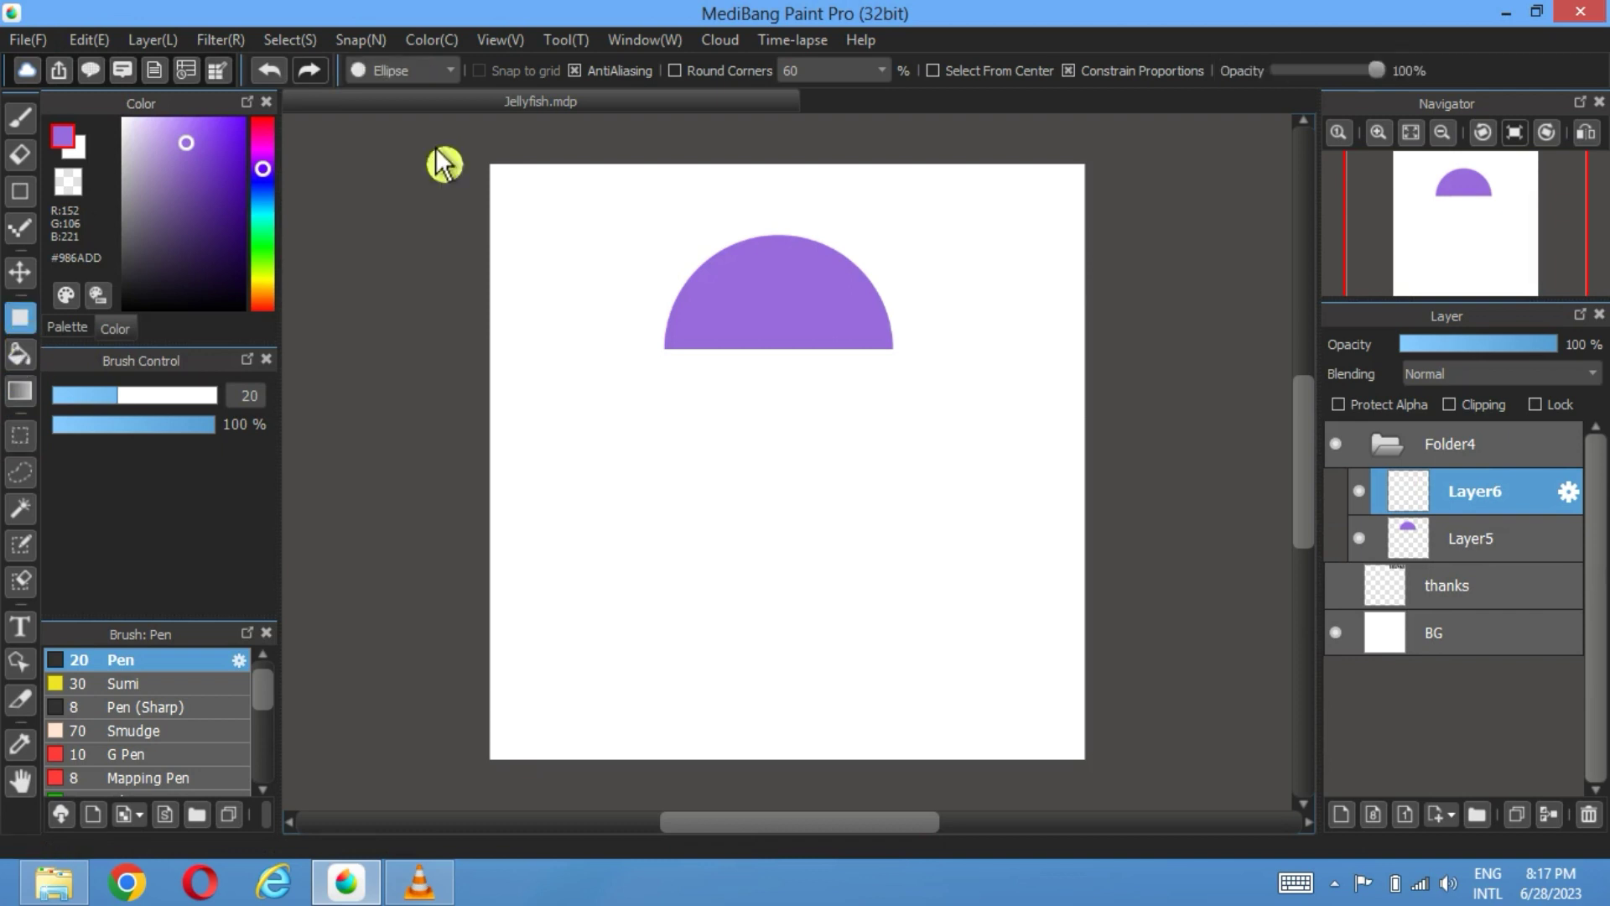
{"action": "left_click", "coordinate": [449, 70]}
{"action": "left_click", "coordinate": [401, 95]}
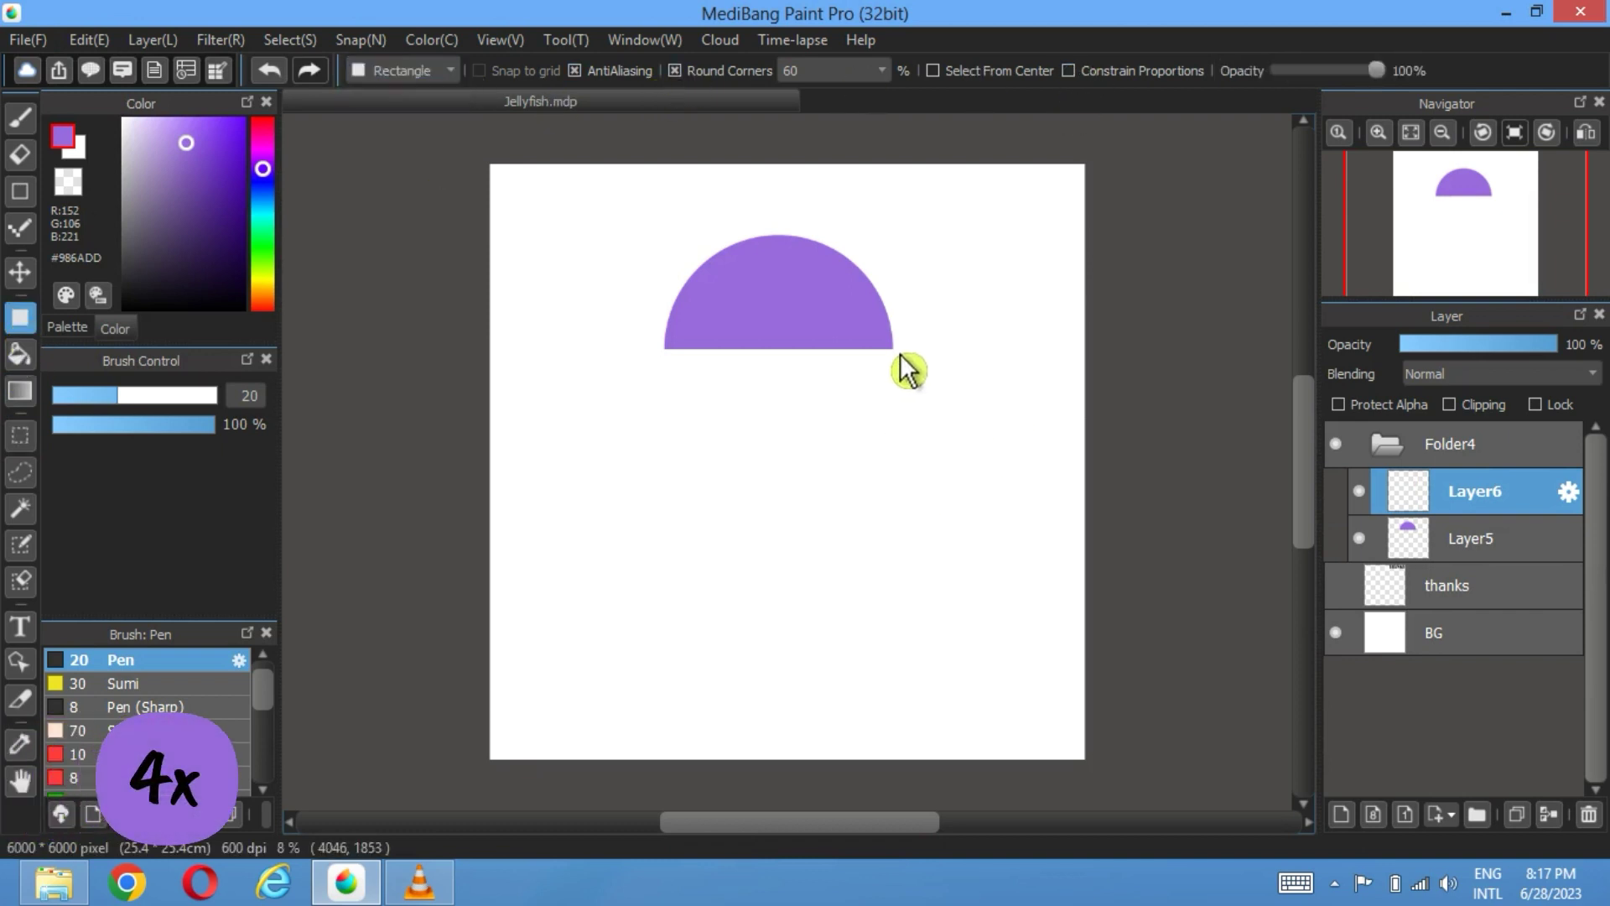
Step: Try a rectangle with 60% round corners beneath the half circle and undo it
{"action": "left_click_drag", "start_coordinate": [891, 348], "coordinate": [669, 360]}
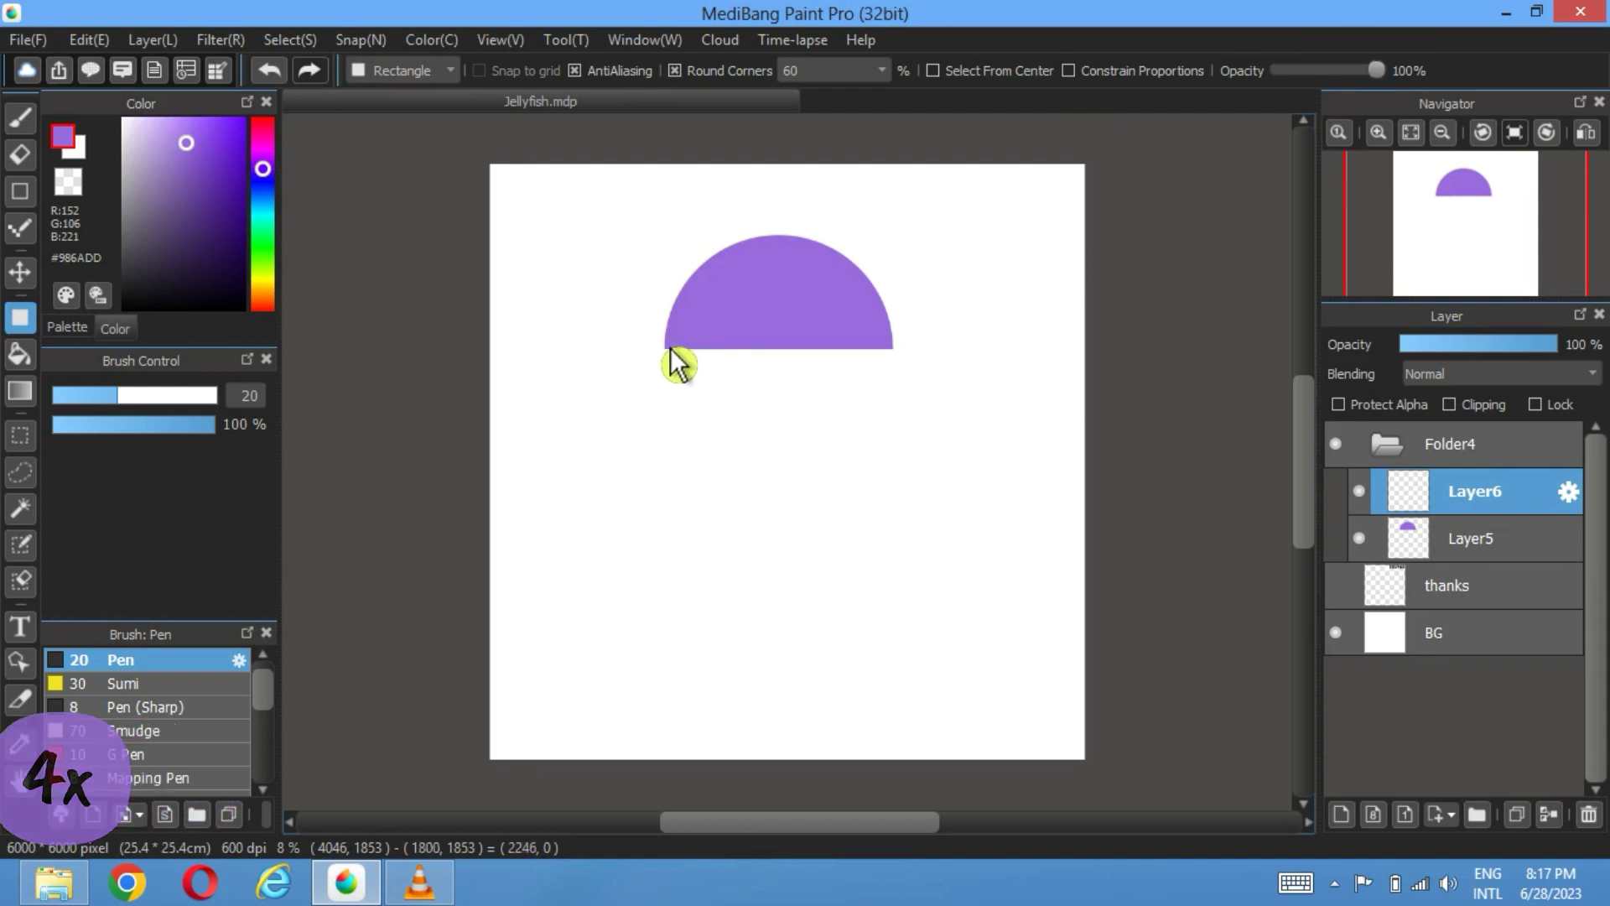
{"action": "left_click_drag", "start_coordinate": [893, 345], "coordinate": [639, 449]}
{"action": "left_click", "coordinate": [270, 71]}
Step: Set the rectangle's corner rounding to 100%
{"action": "left_click", "coordinate": [881, 71]}
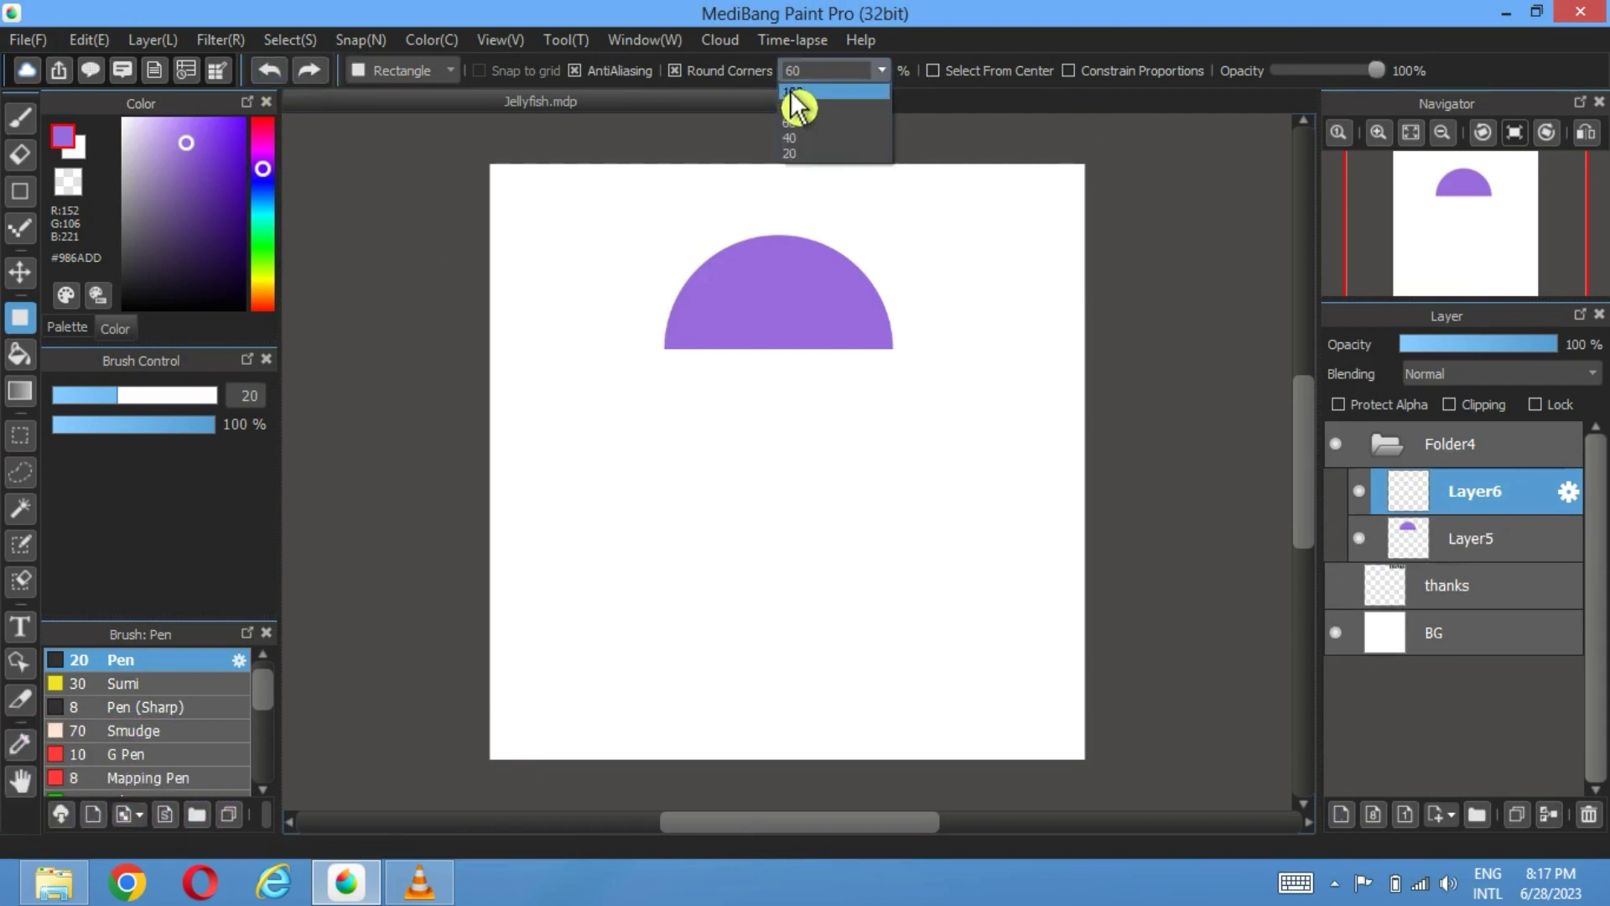
{"action": "left_click", "coordinate": [797, 118]}
Step: Try fully rounded bars of different widths along the half circle's flat base, undoing each one
{"action": "left_click_drag", "start_coordinate": [893, 347], "coordinate": [645, 391]}
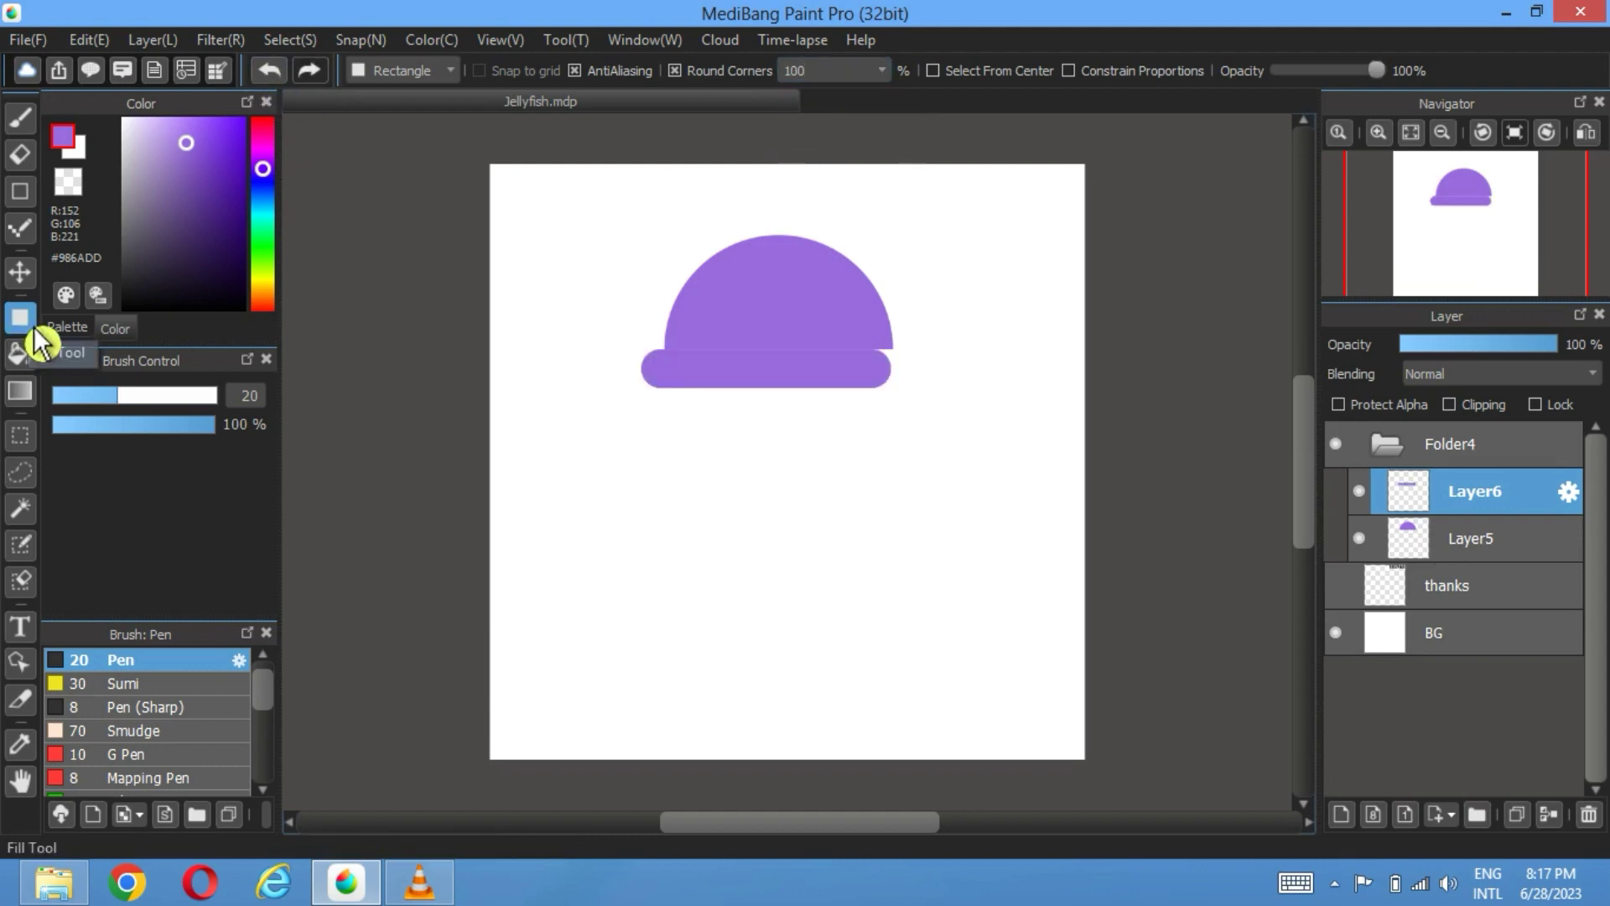
{"action": "left_click", "coordinate": [270, 71]}
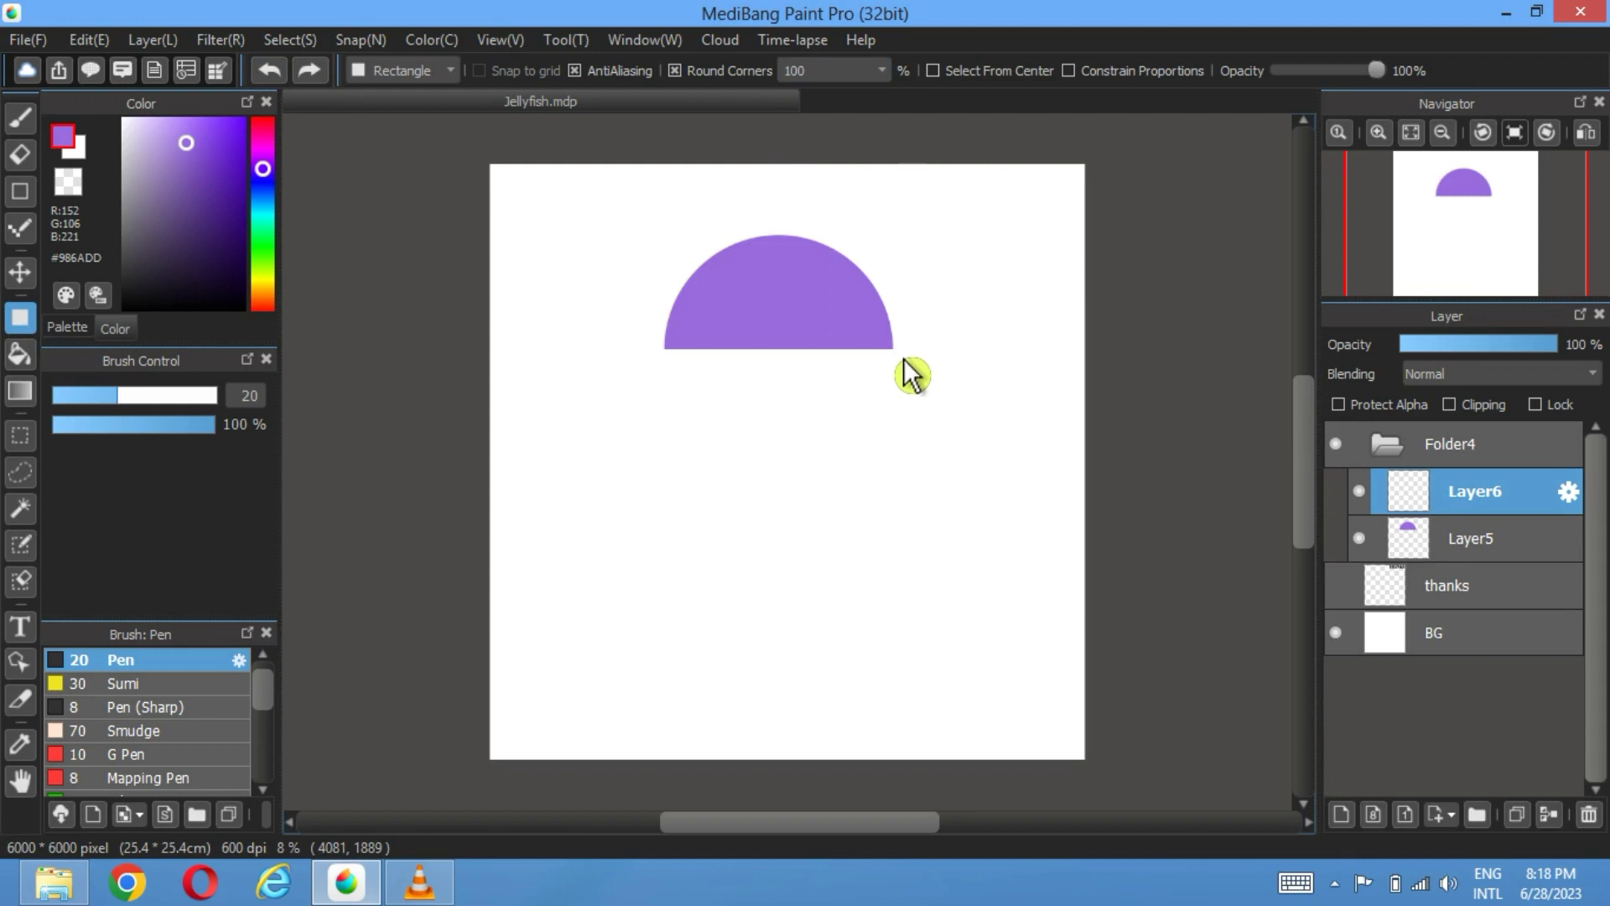
{"action": "left_click_drag", "start_coordinate": [891, 350], "coordinate": [670, 406]}
{"action": "left_click", "coordinate": [20, 272]}
{"action": "left_click_drag", "start_coordinate": [820, 393], "coordinate": [820, 401]}
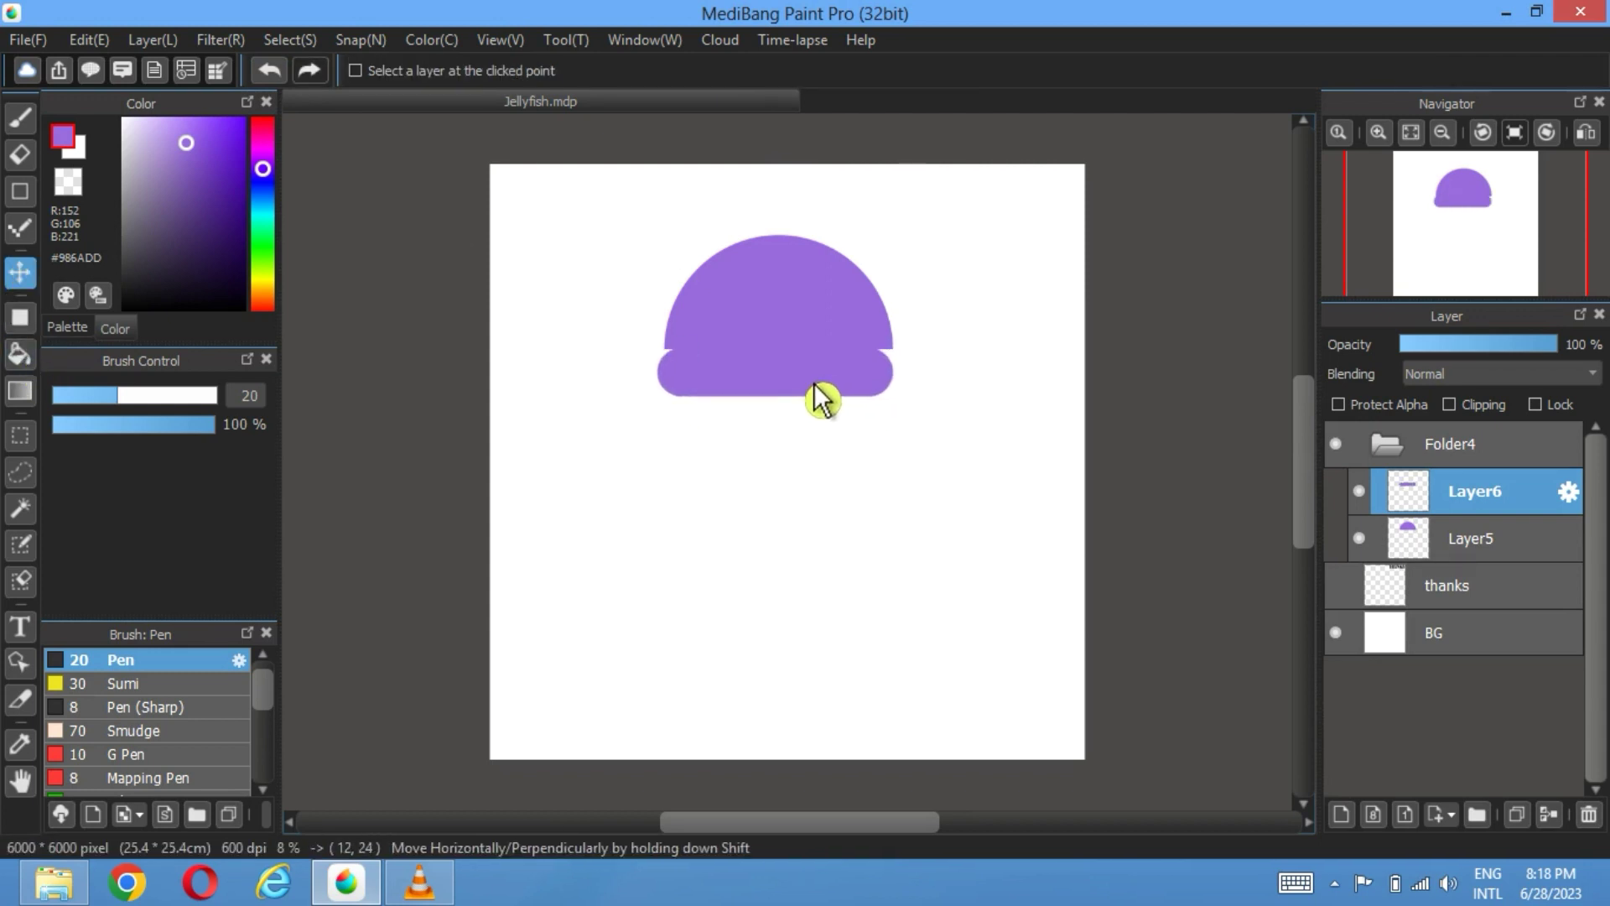
{"action": "left_click", "coordinate": [270, 72]}
{"action": "left_click", "coordinate": [20, 317]}
{"action": "left_click_drag", "start_coordinate": [912, 347], "coordinate": [656, 412]}
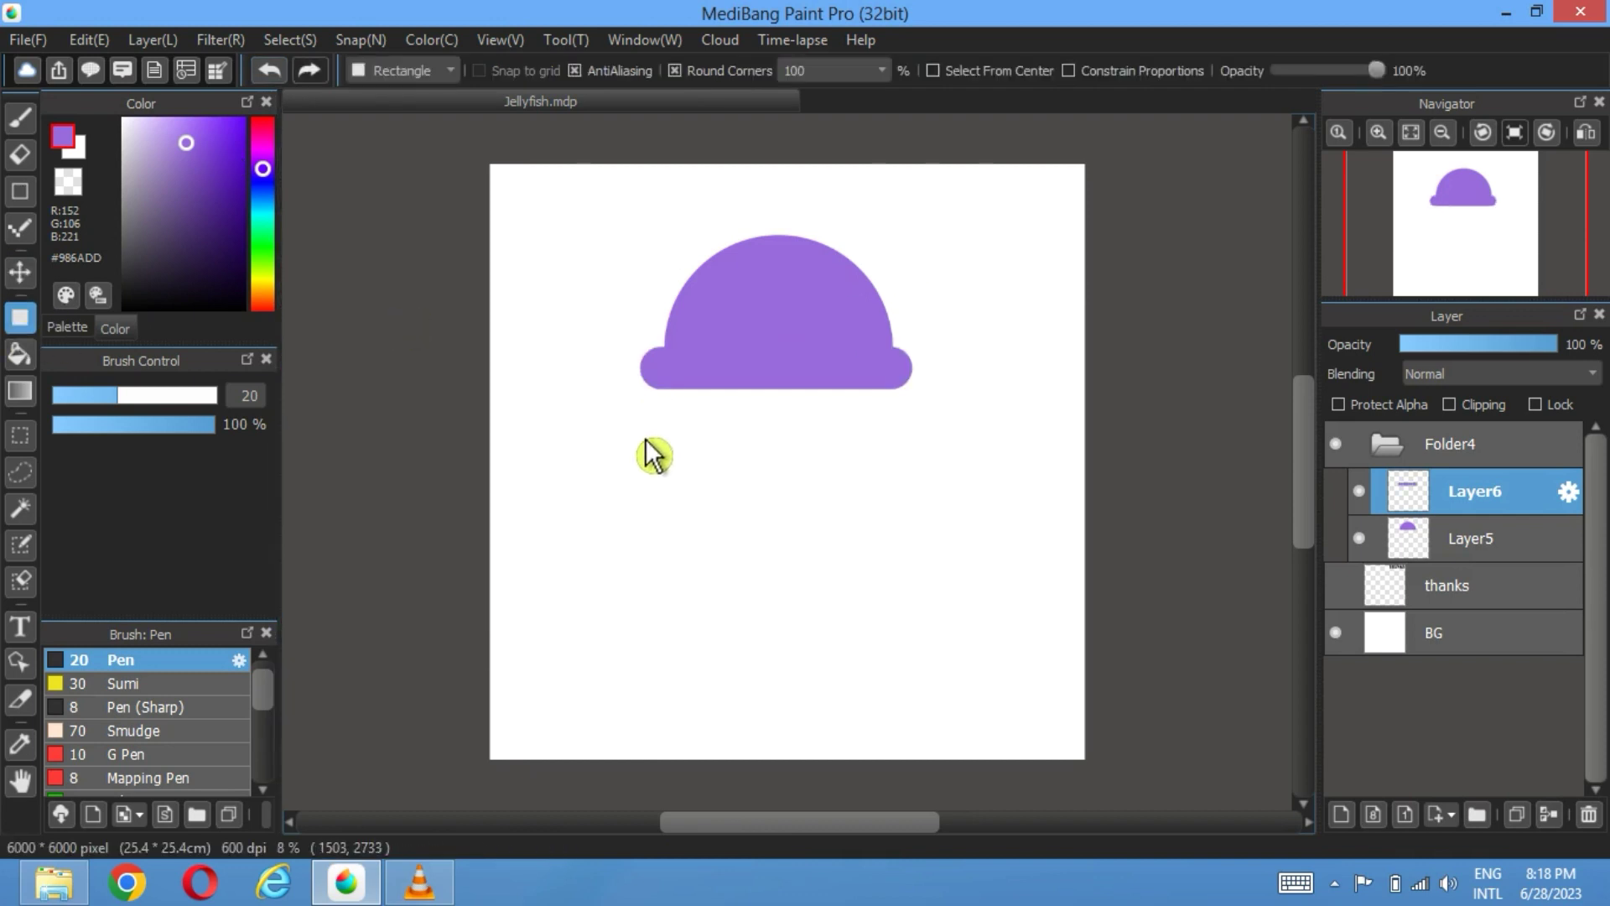
{"action": "left_click", "coordinate": [272, 71]}
Step: Draw a fully rounded purple bar wider than the half circle and centre it against the half circle's flat base
{"action": "left_click_drag", "start_coordinate": [901, 354], "coordinate": [619, 428]}
{"action": "key", "text": "v"}
{"action": "left_click_drag", "start_coordinate": [766, 395], "coordinate": [791, 385]}
{"action": "left_click", "coordinate": [289, 39]}
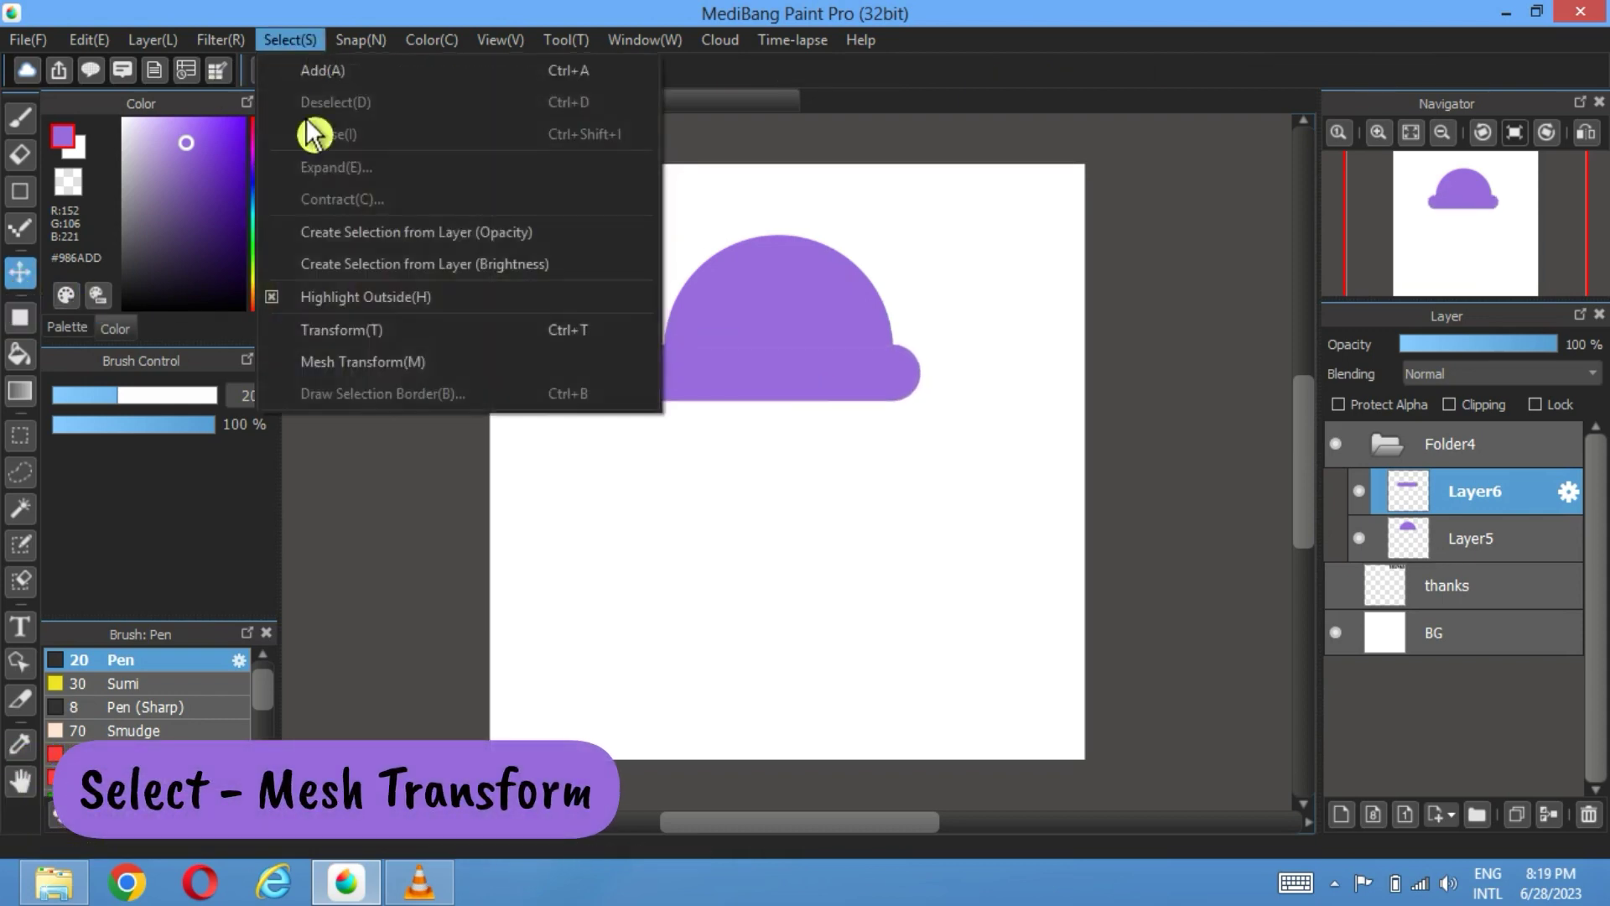
{"action": "key", "text": "Escape"}
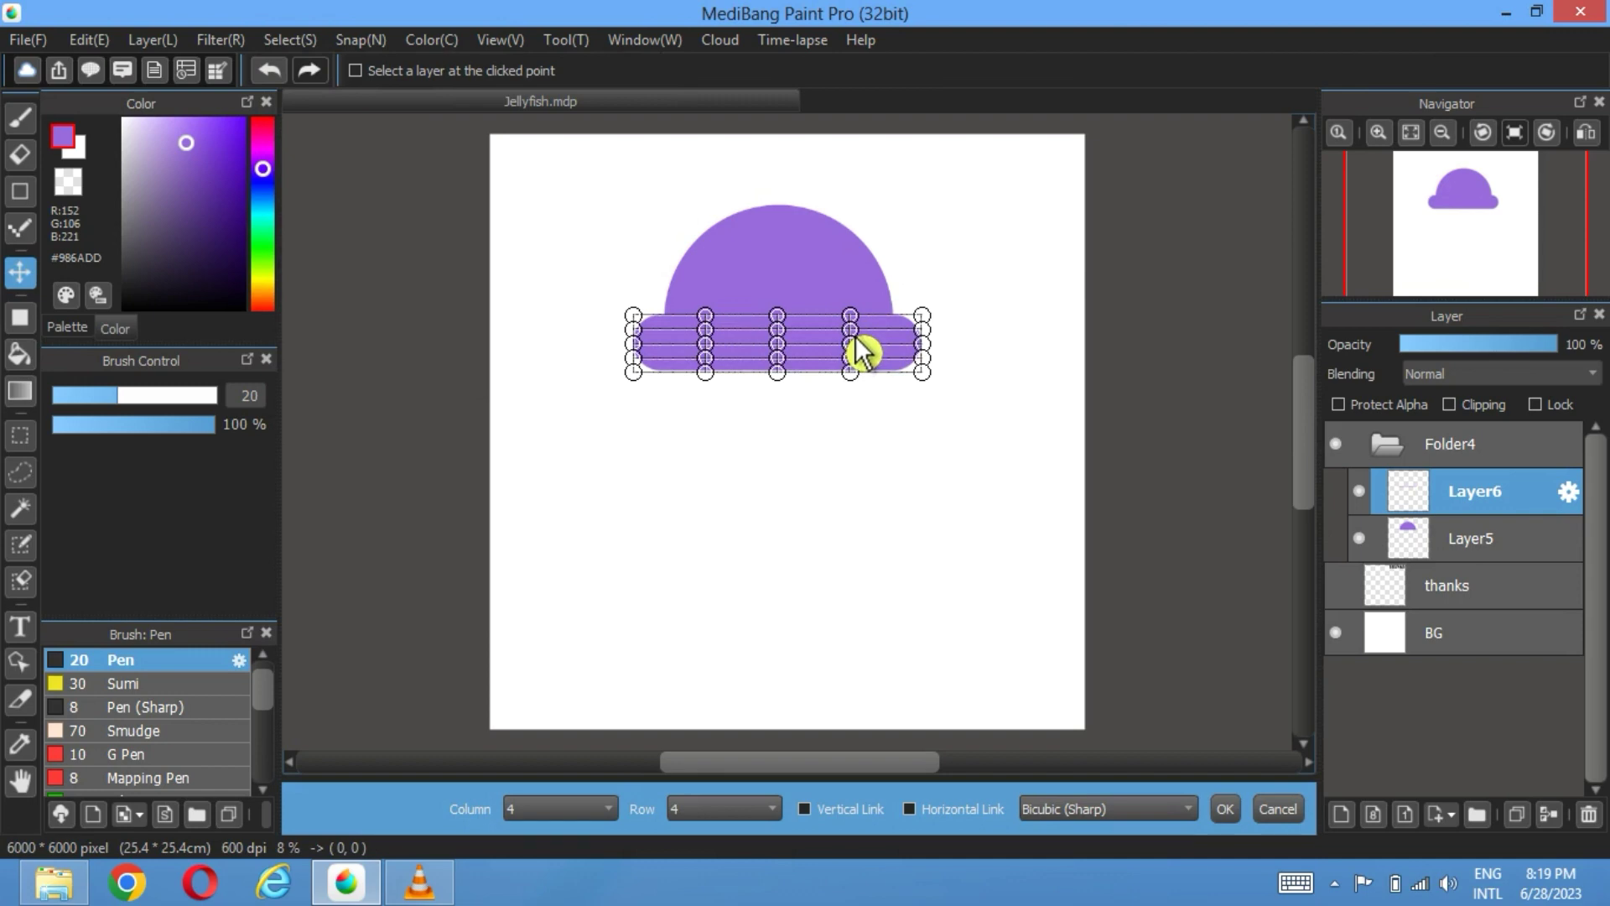
{"action": "left_click", "coordinate": [606, 808]}
{"action": "left_click", "coordinate": [539, 746]}
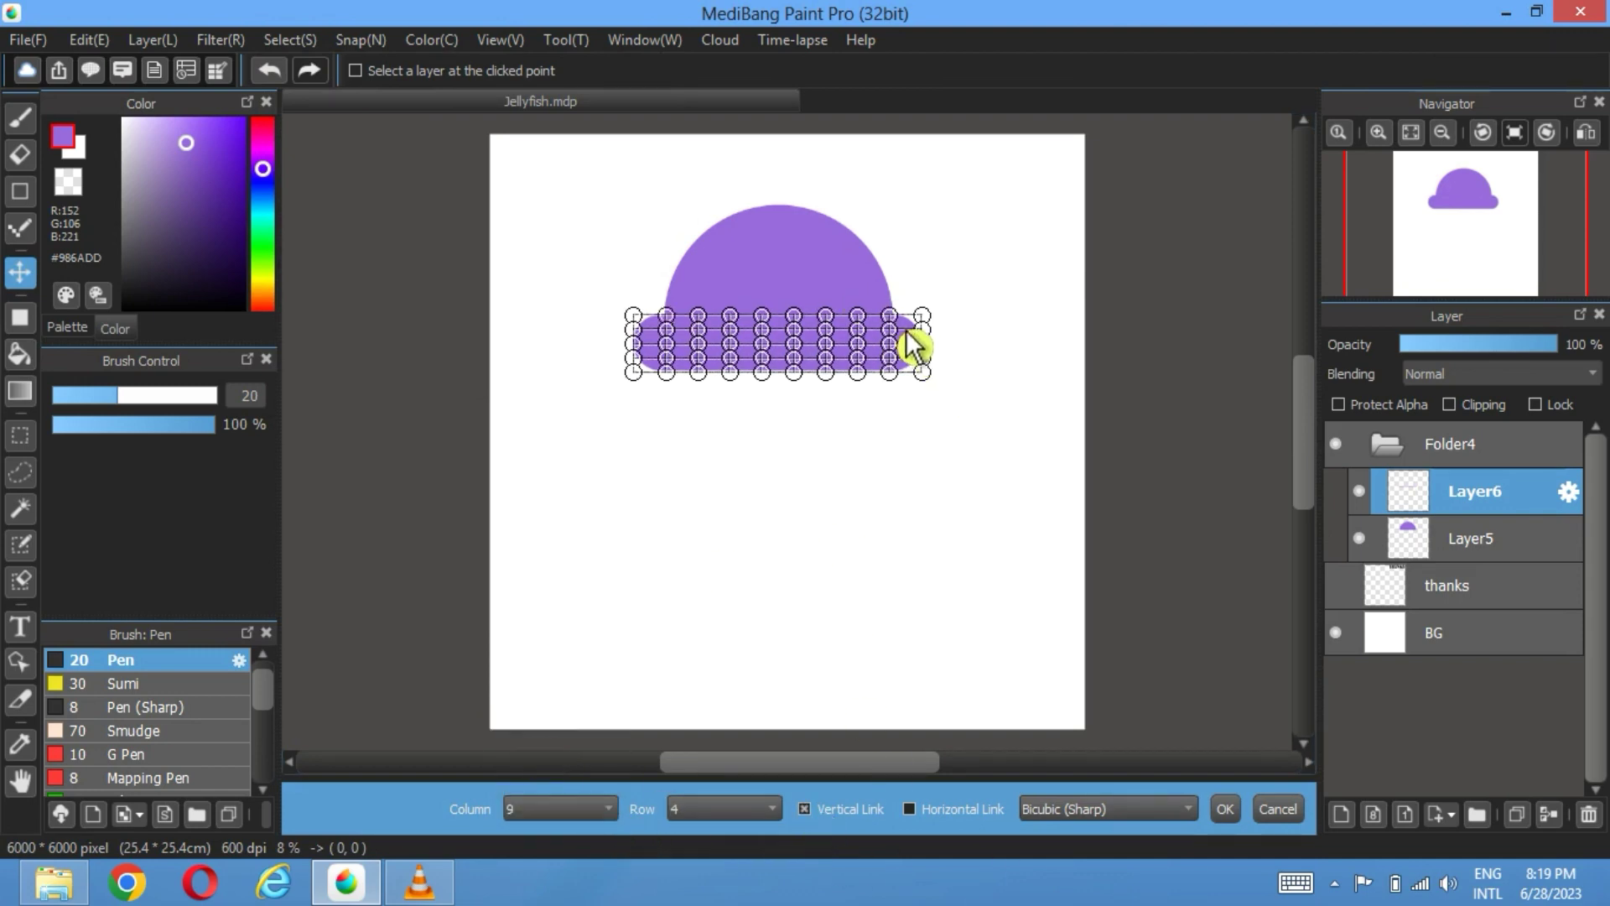
{"action": "left_click_drag", "start_coordinate": [908, 332], "coordinate": [896, 349]}
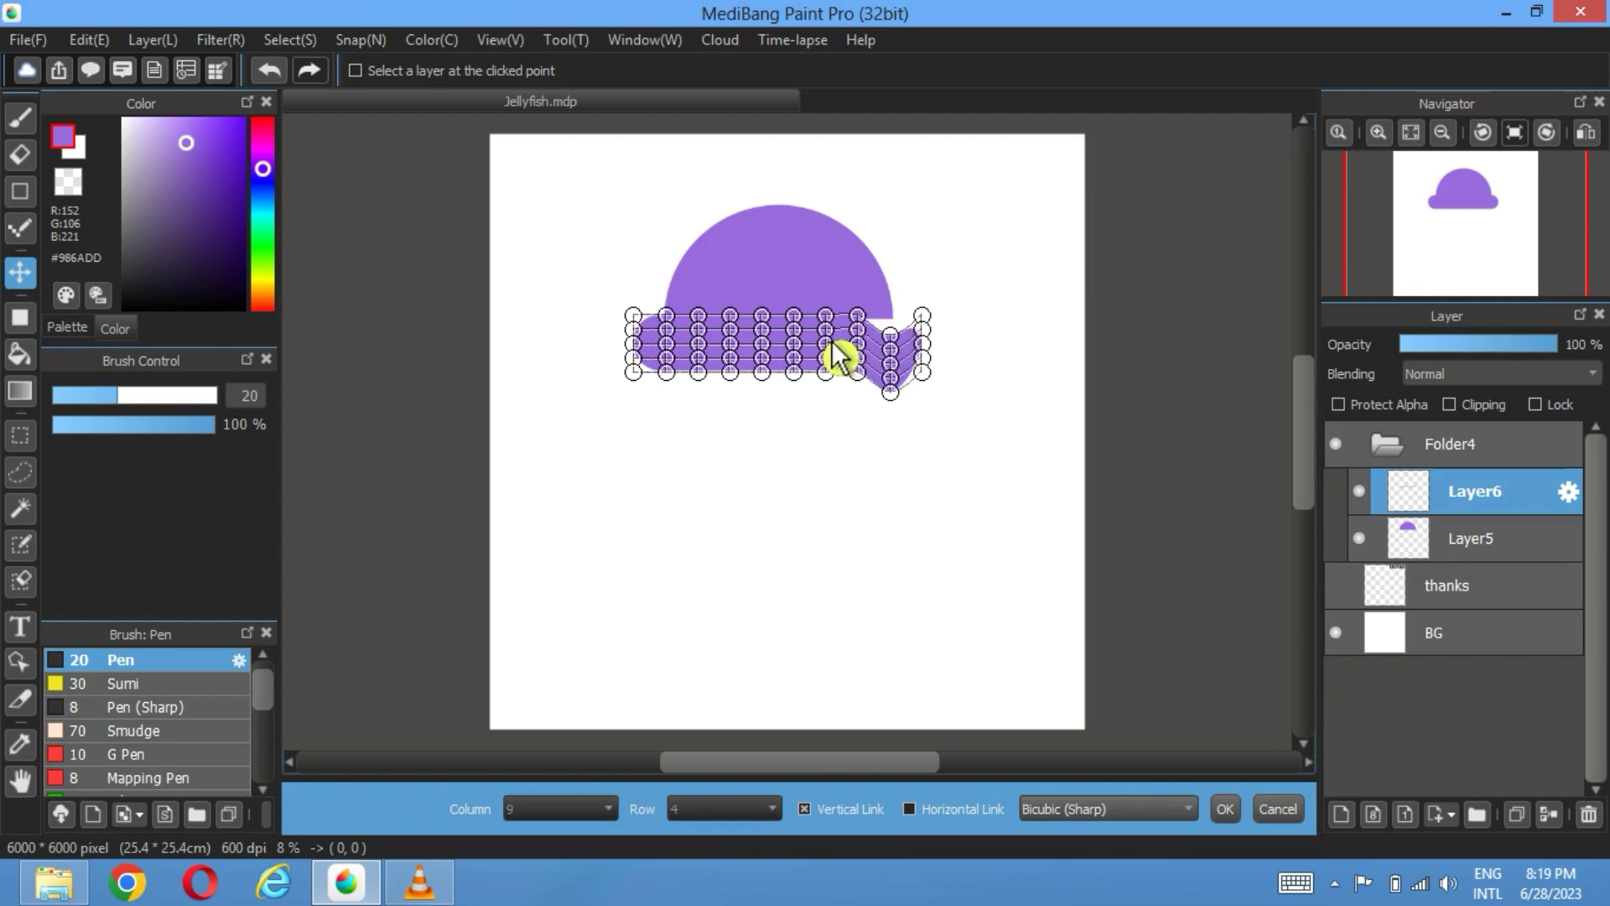
{"action": "left_click", "coordinate": [1224, 809]}
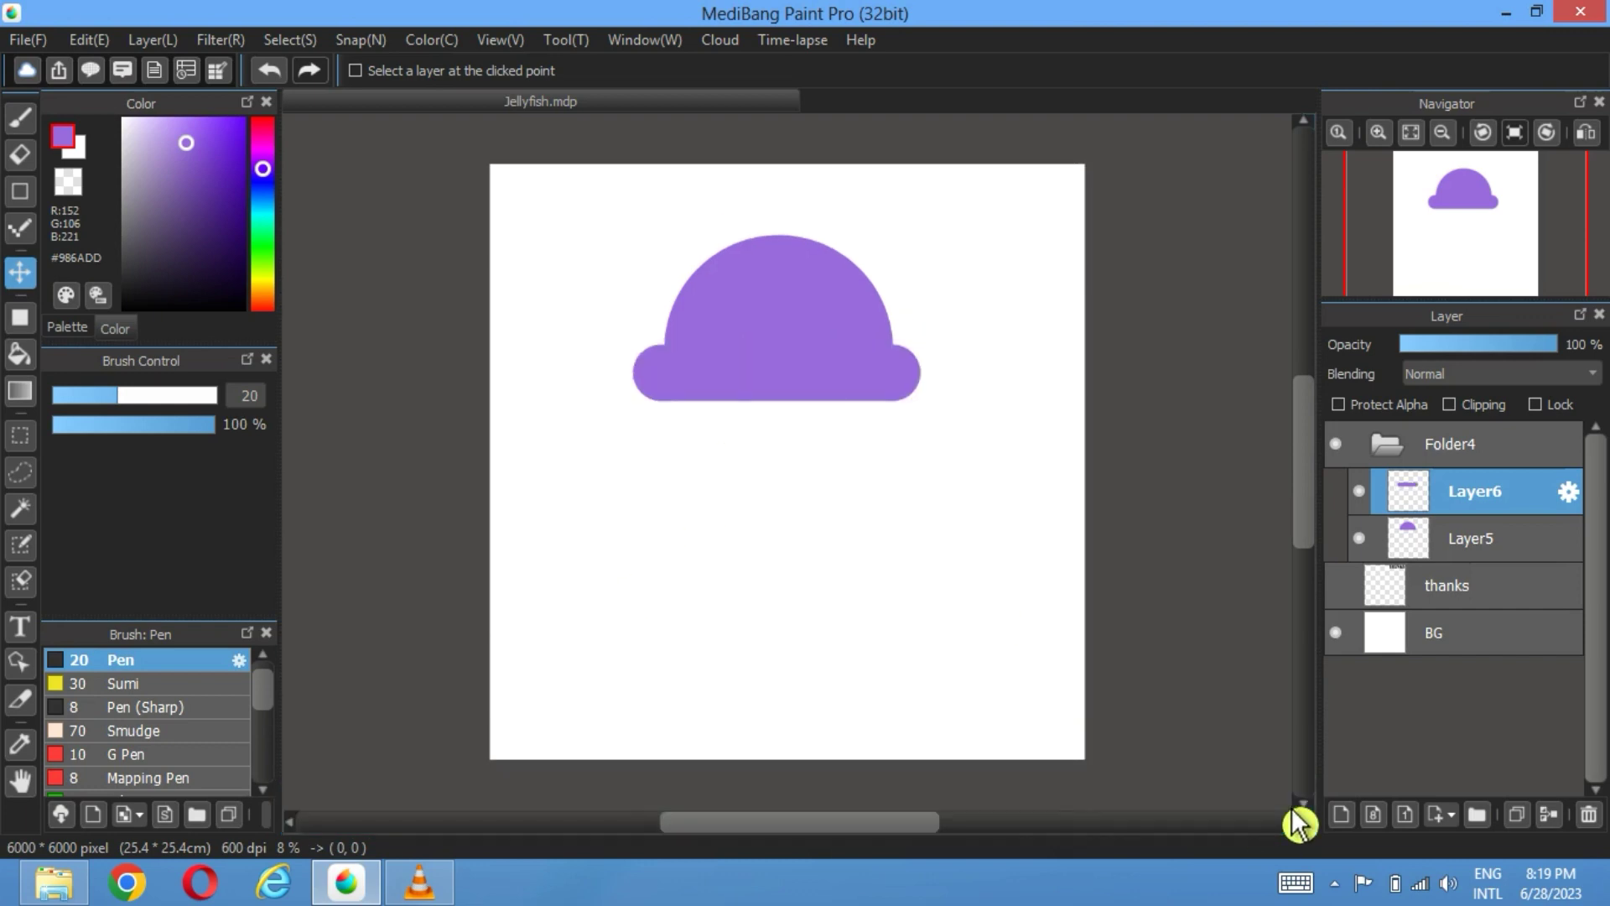
{"action": "left_click", "coordinate": [307, 42]}
{"action": "left_click", "coordinate": [395, 333]}
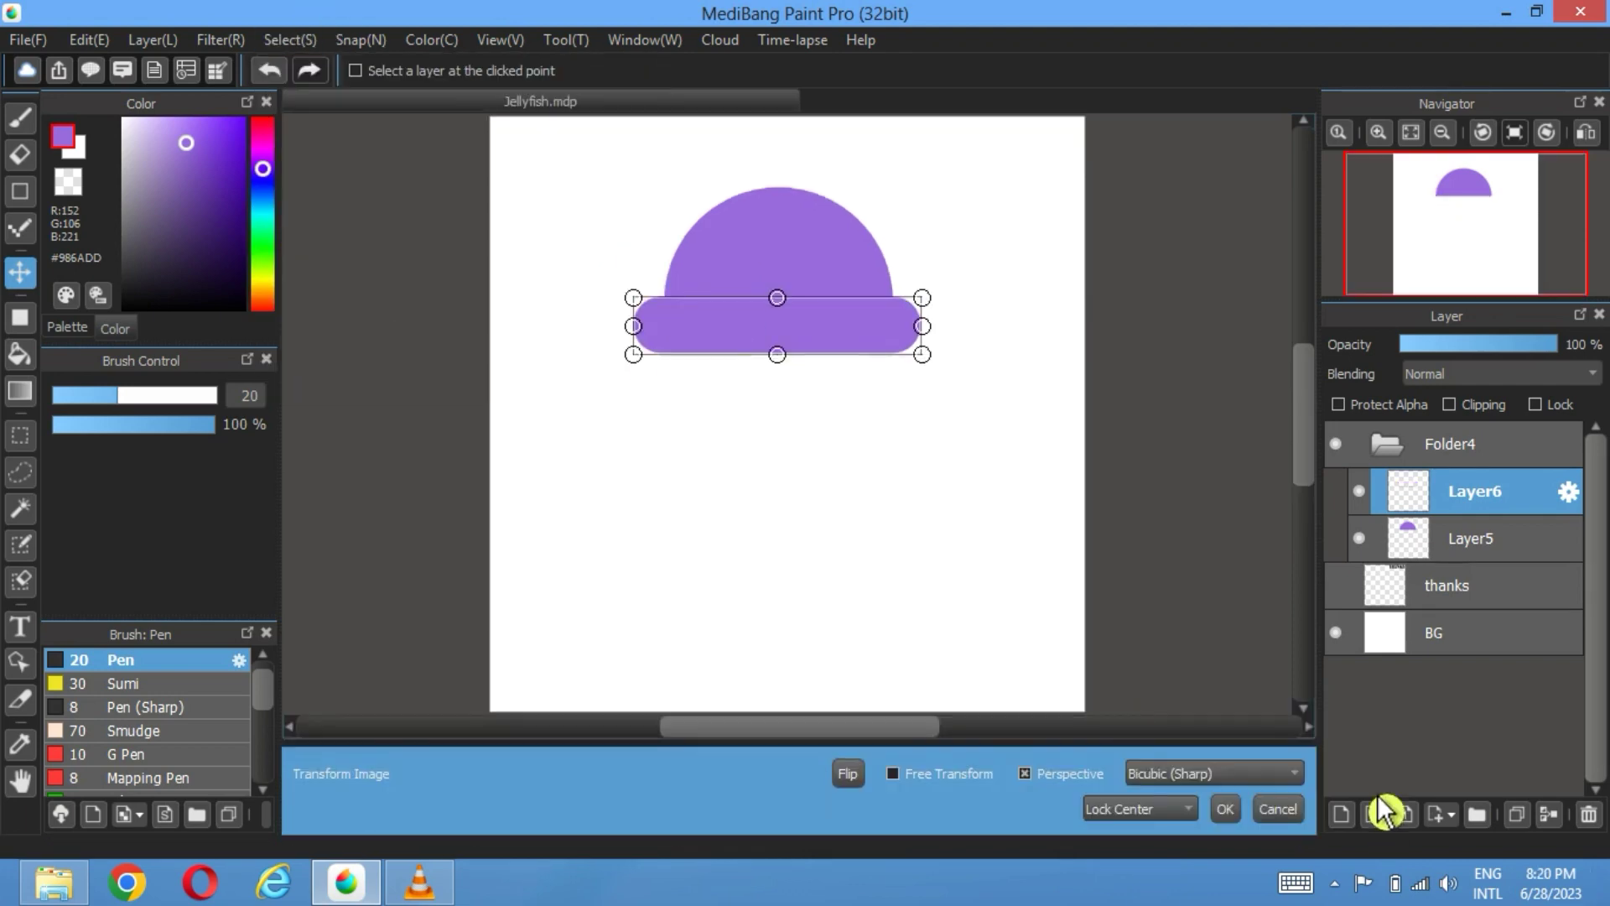
{"action": "left_click", "coordinate": [1292, 813]}
Step: Mesh-transform the rounded bar with 8 columns, 4 rows and vertical link, pulling every second column down into a wavy strip
{"action": "left_click", "coordinate": [290, 39]}
{"action": "left_click", "coordinate": [388, 359]}
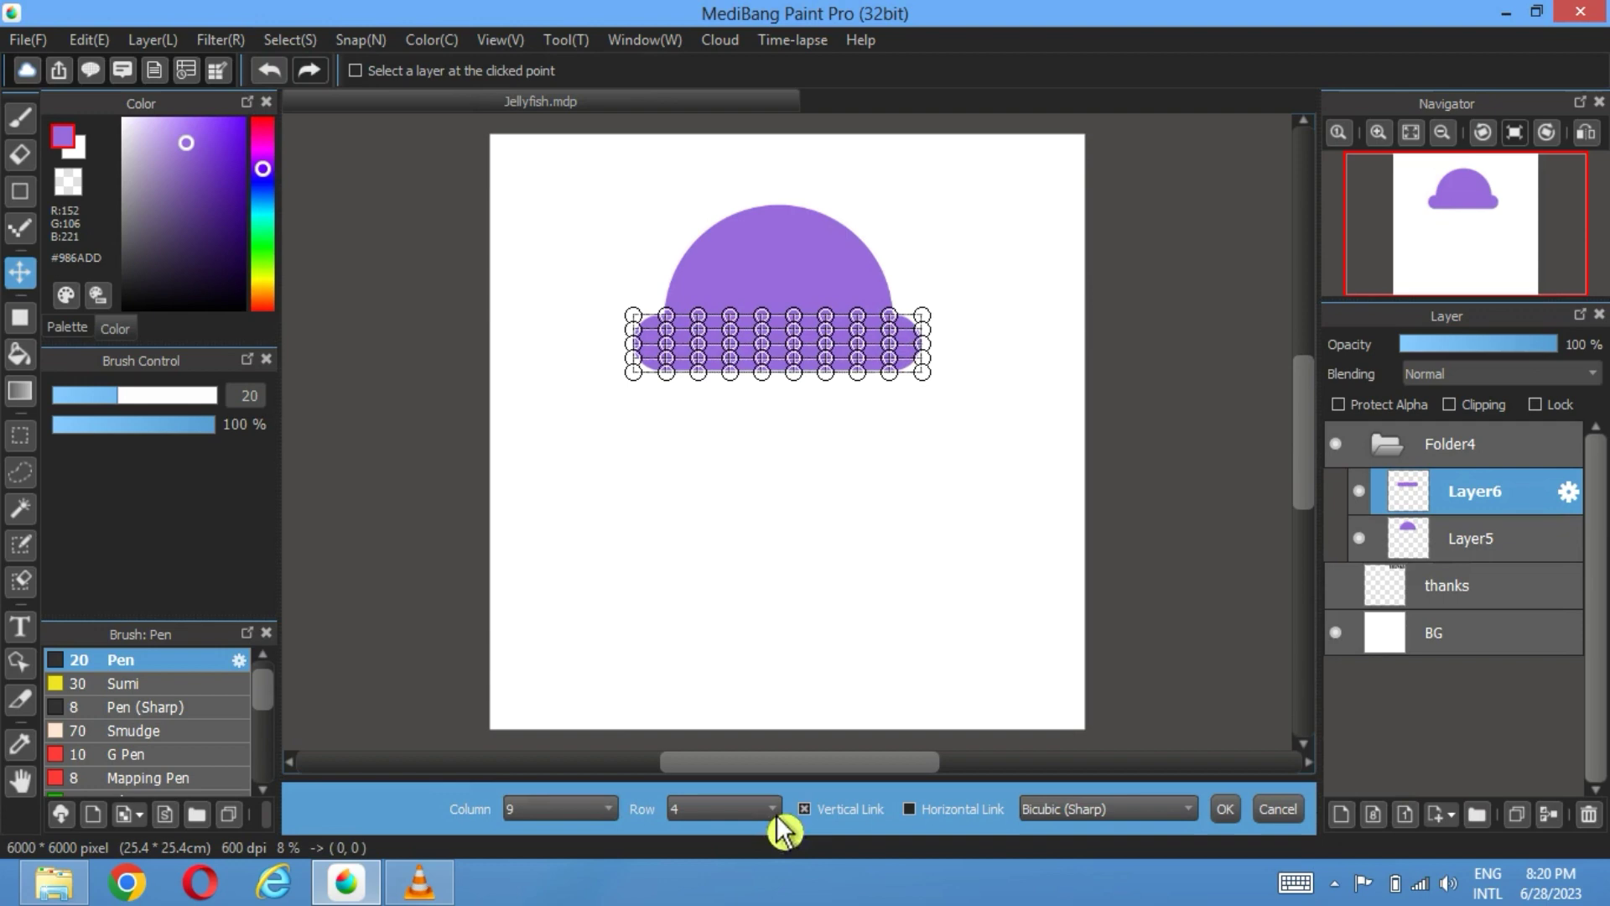
{"action": "left_click", "coordinate": [609, 808]}
{"action": "left_click", "coordinate": [527, 664]}
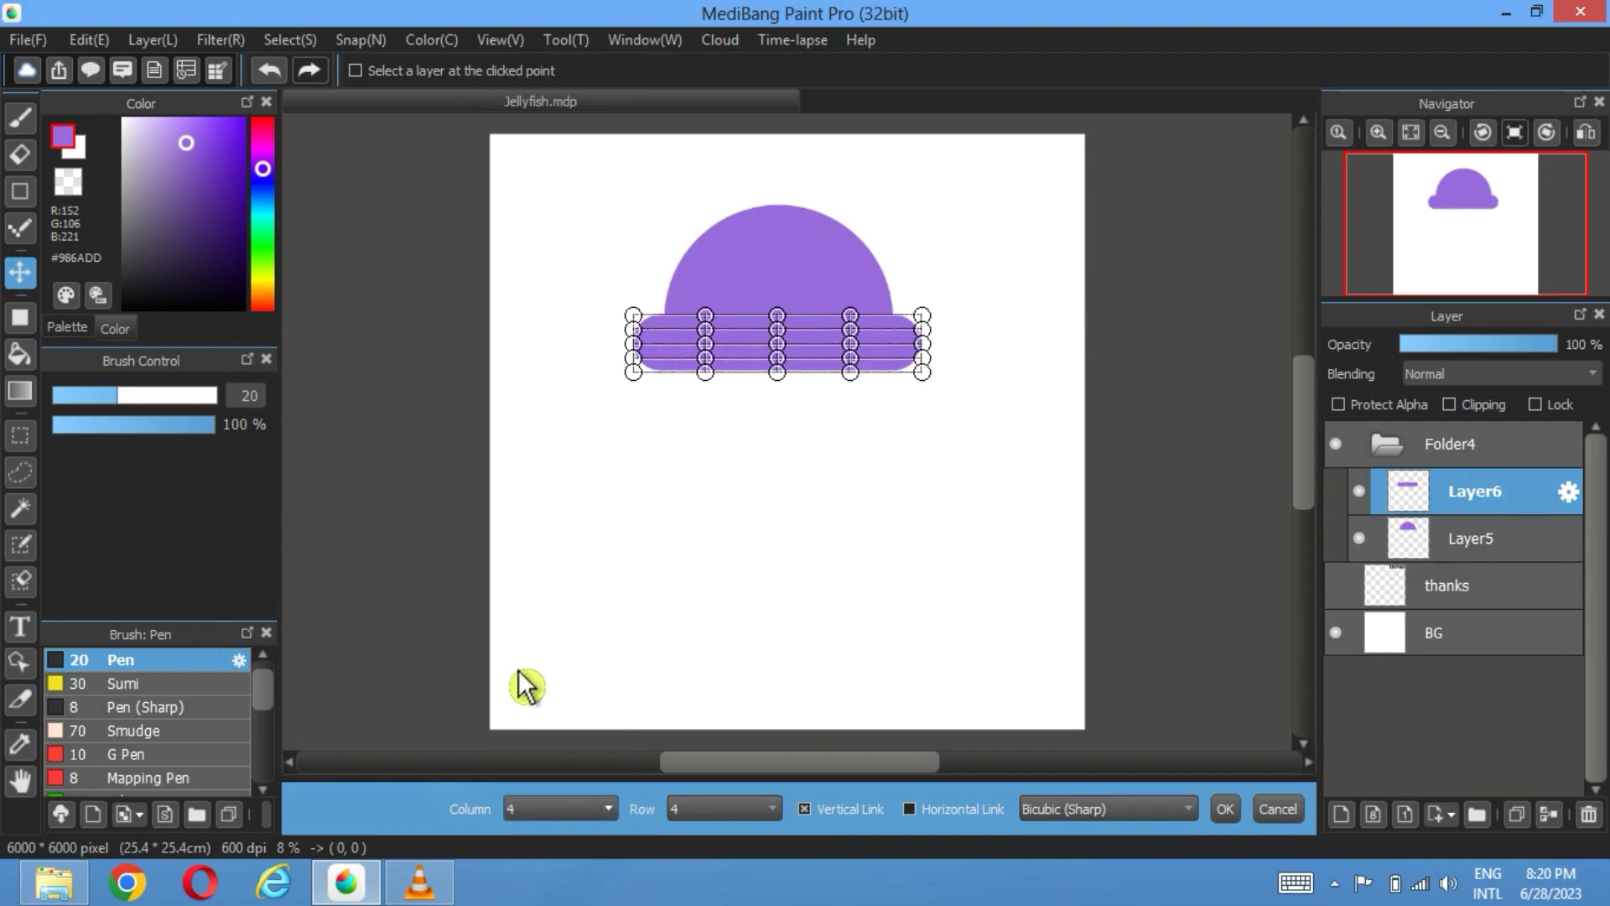
{"action": "left_click", "coordinate": [587, 809]}
{"action": "left_click", "coordinate": [541, 742]}
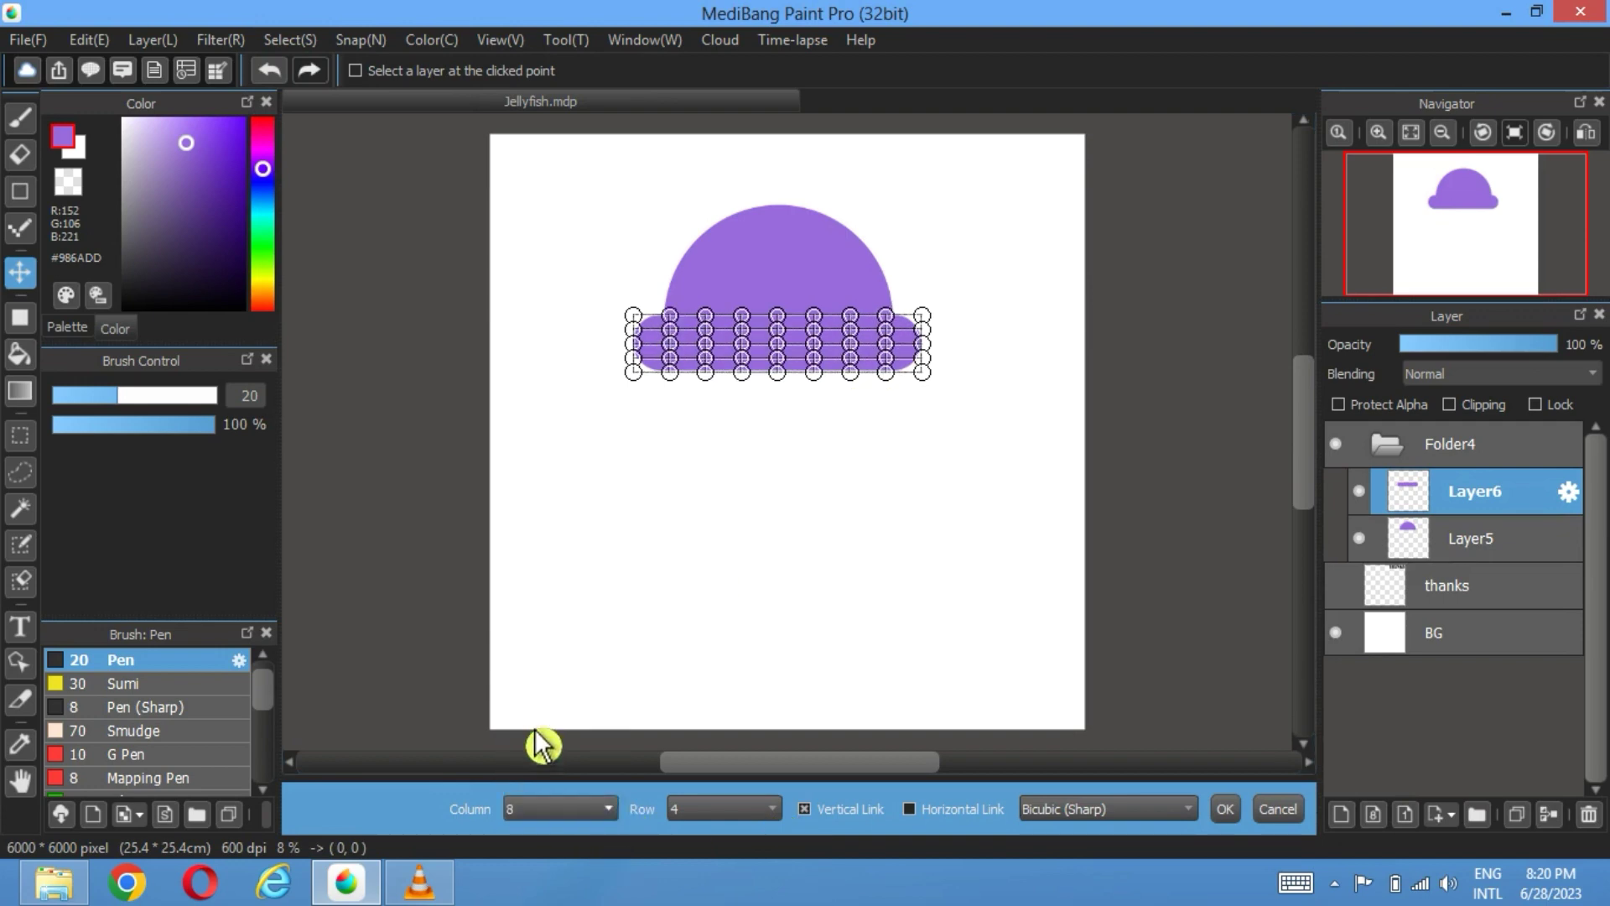
{"action": "left_click_drag", "start_coordinate": [893, 339], "coordinate": [677, 389]}
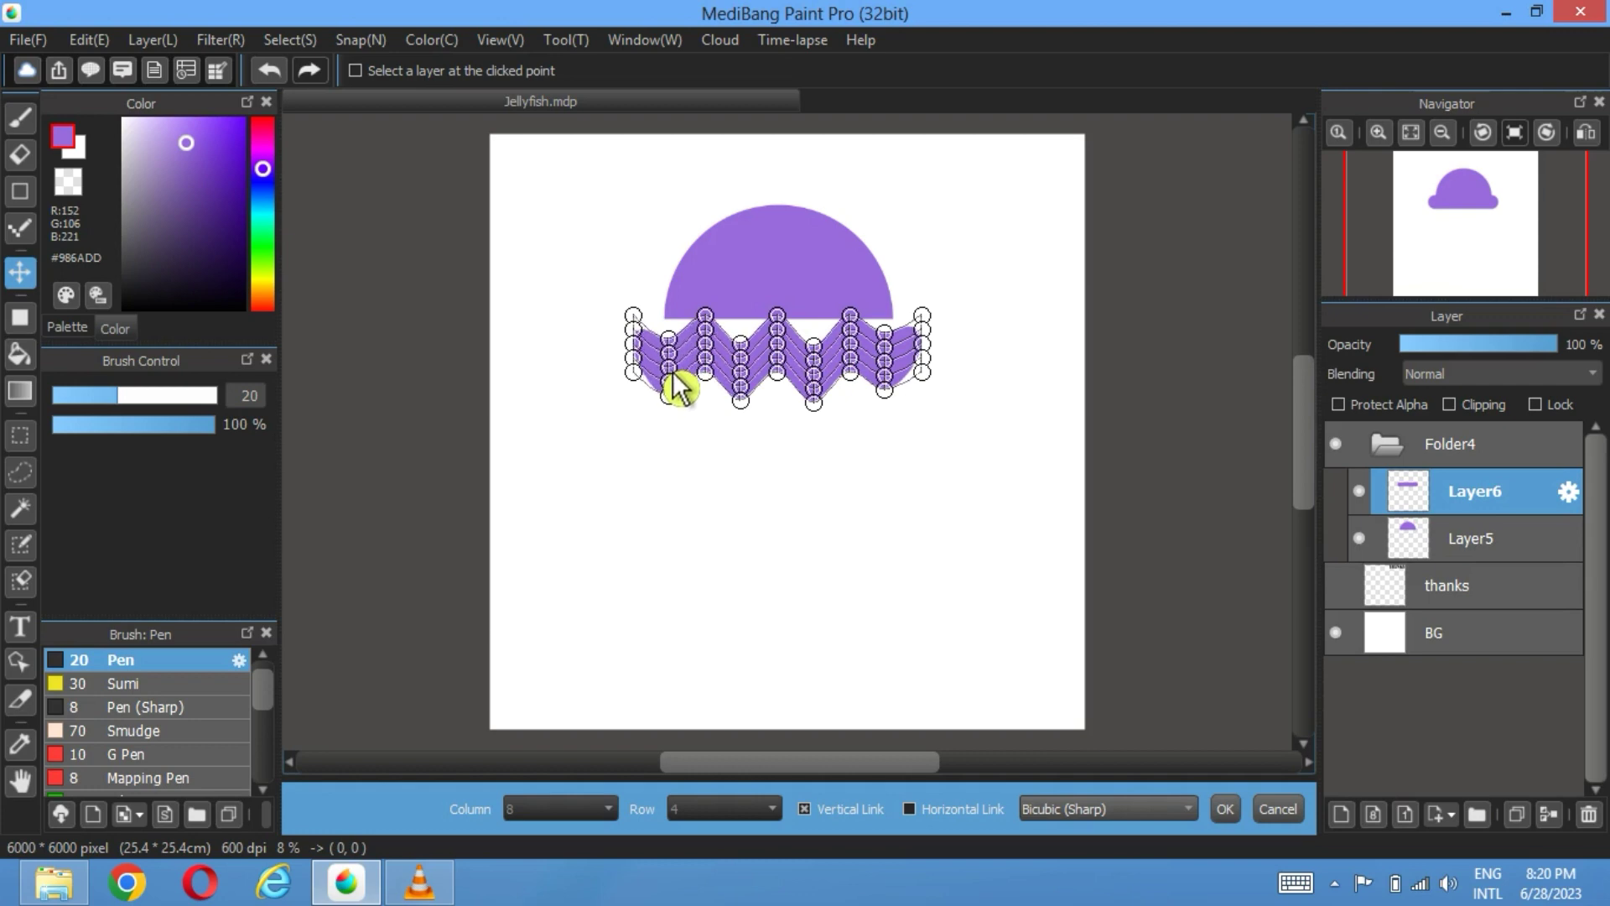
{"action": "left_click", "coordinate": [1226, 808]}
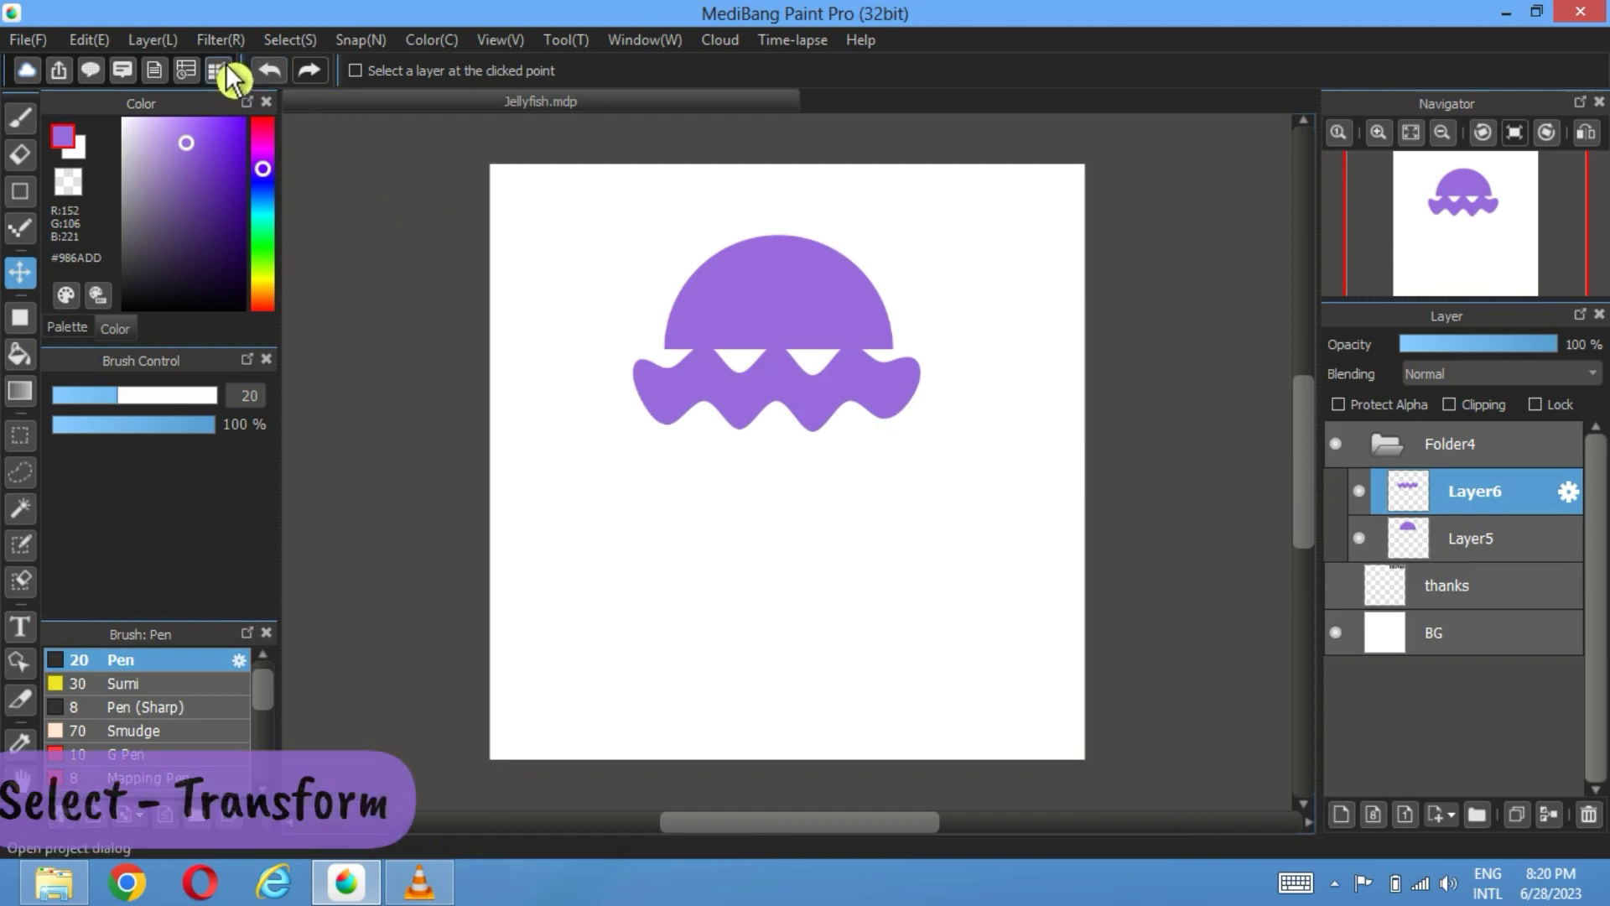
Step: Transform the wavy strip to enlarge it evenly around its centre and shift it about 380 px down
{"action": "left_click", "coordinate": [290, 40]}
{"action": "left_click", "coordinate": [345, 336]}
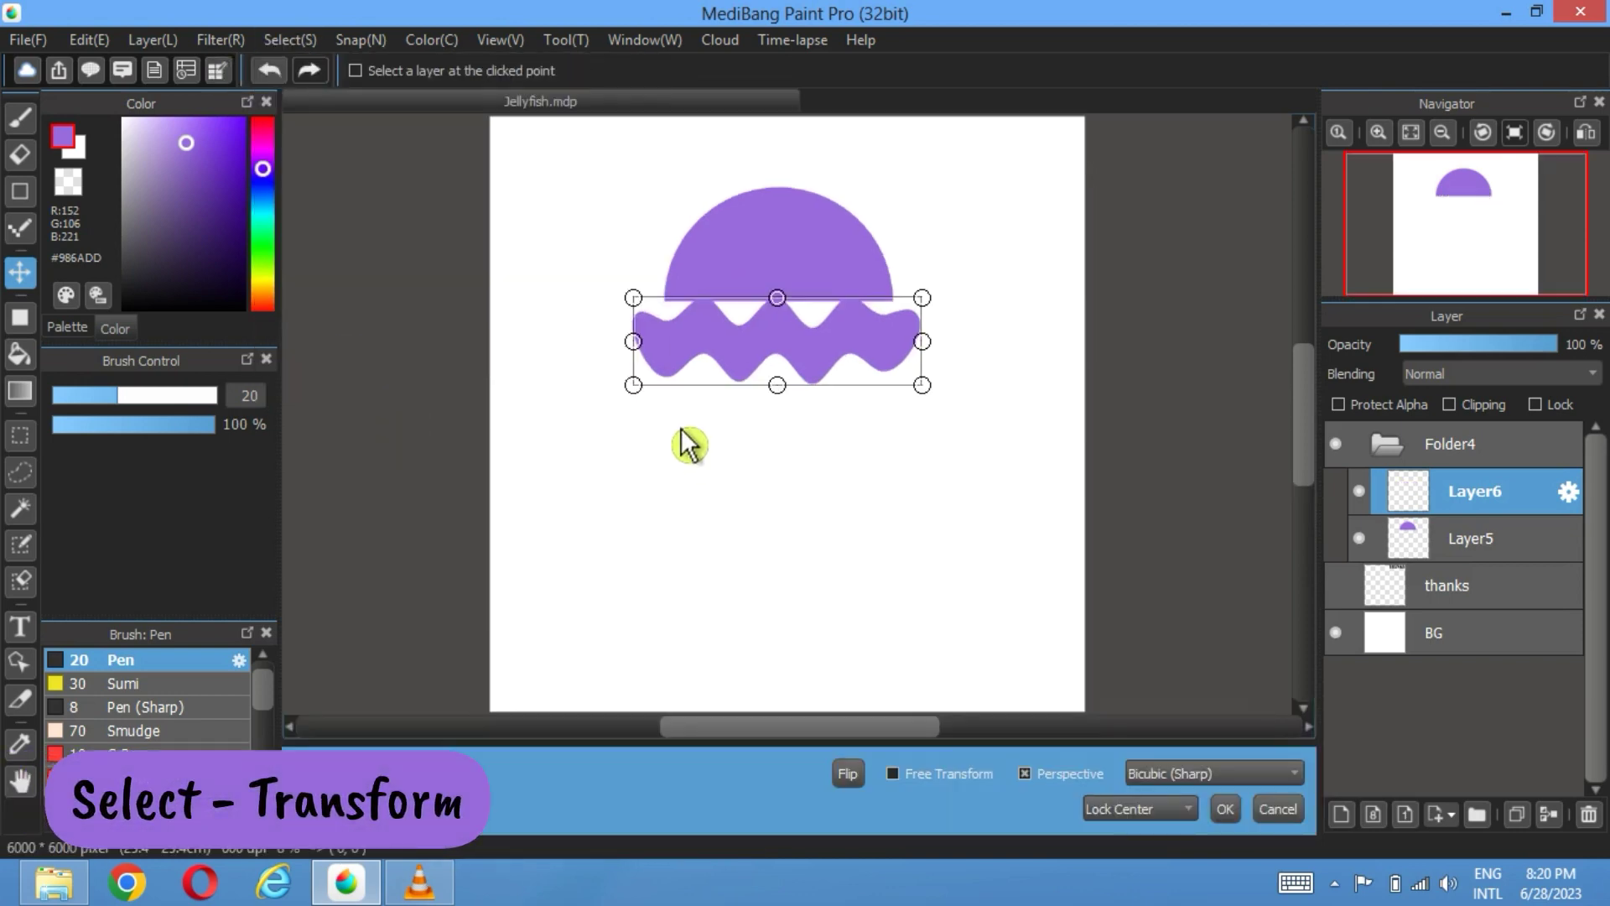
{"action": "left_click_drag", "start_coordinate": [646, 402], "coordinate": [604, 418]}
{"action": "left_click_drag", "start_coordinate": [836, 362], "coordinate": [836, 400]}
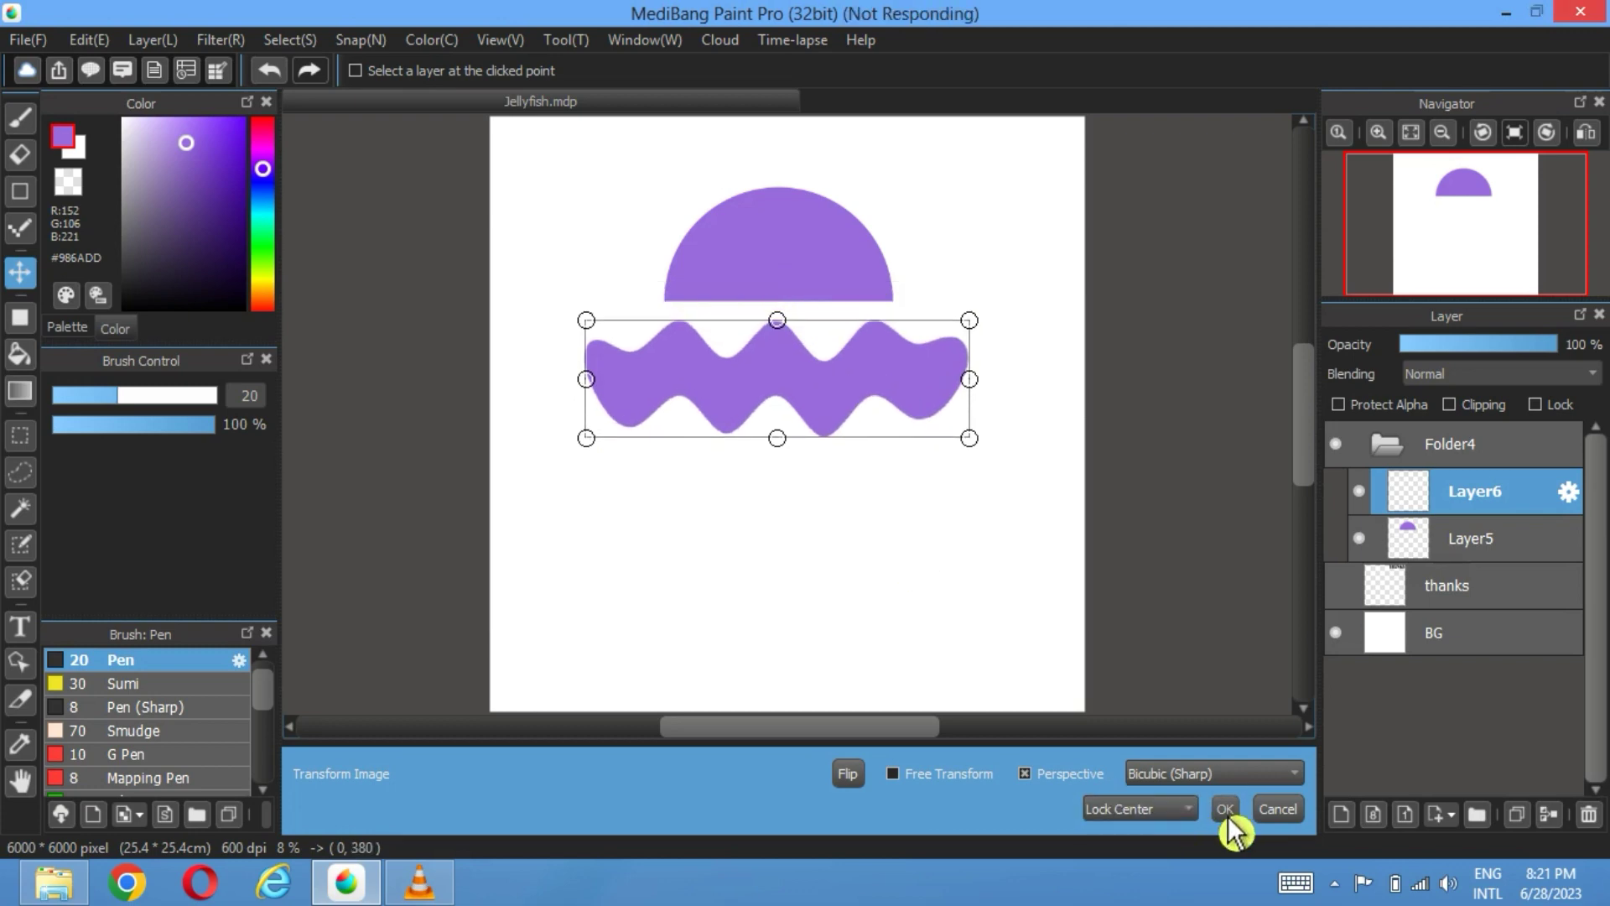
Step: Enlarge the half circle on Layer5 to the wavy strip's width and lower it onto the strip to form the jellyfish's bell
{"action": "left_click", "coordinate": [1465, 553]}
{"action": "left_click", "coordinate": [303, 39]}
{"action": "left_click", "coordinate": [374, 338]}
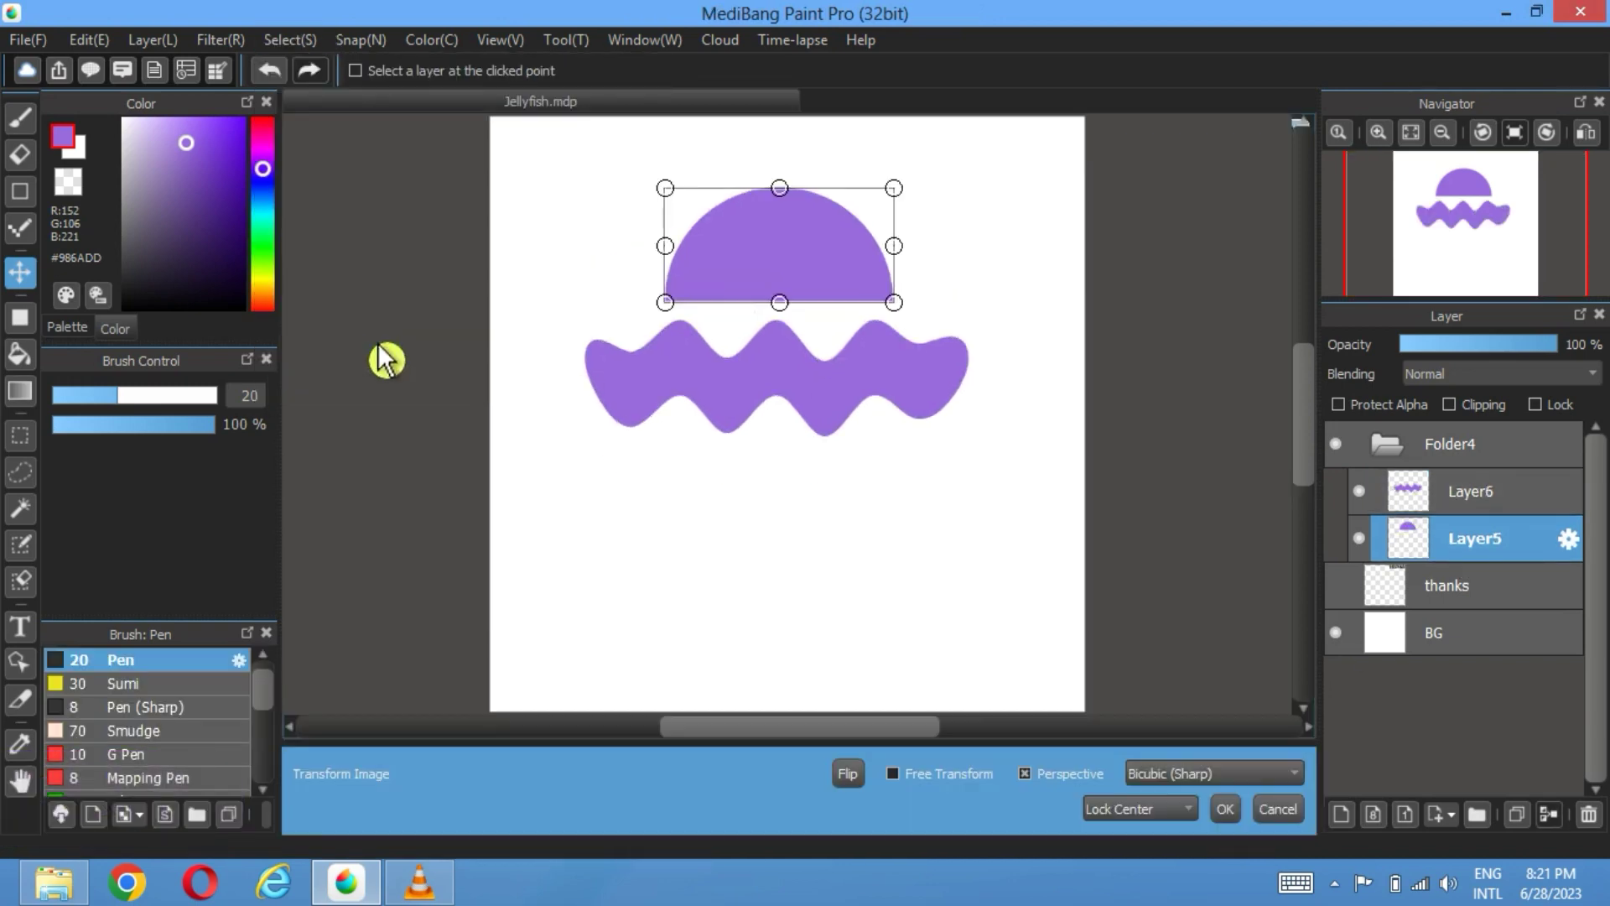
{"action": "left_click_drag", "start_coordinate": [667, 304], "coordinate": [618, 360]}
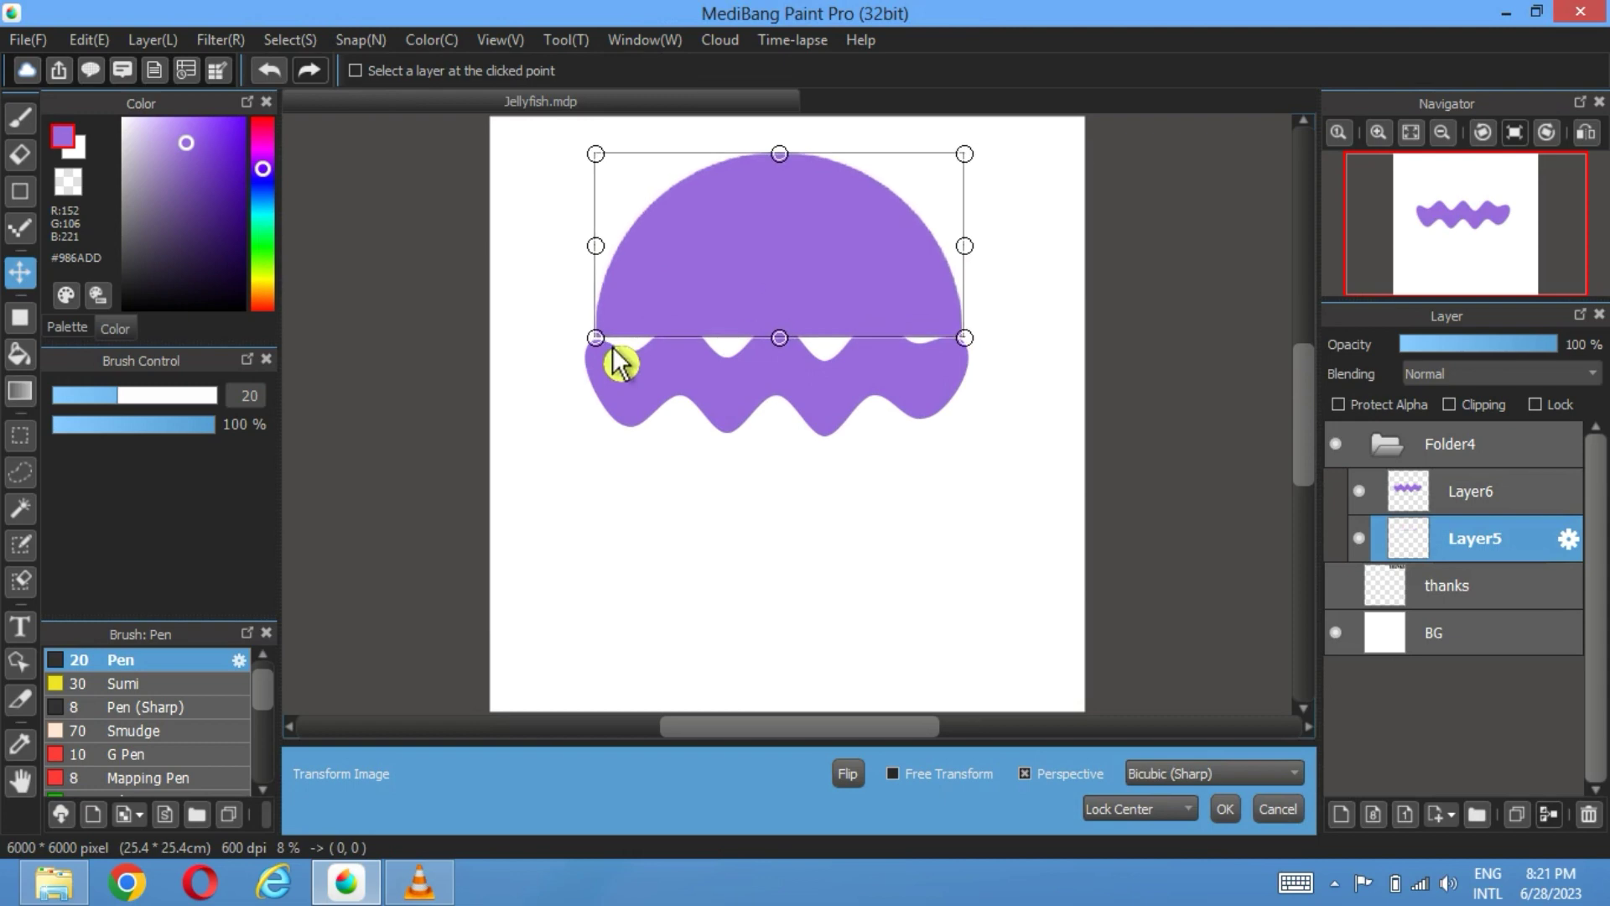
{"action": "mouse_move", "coordinate": [747, 295]}
{"action": "left_mouse_down"}
{"action": "mouse_move", "coordinate": [745, 310]}
{"action": "mouse_move", "coordinate": [753, 297]}
{"action": "left_mouse_up"}
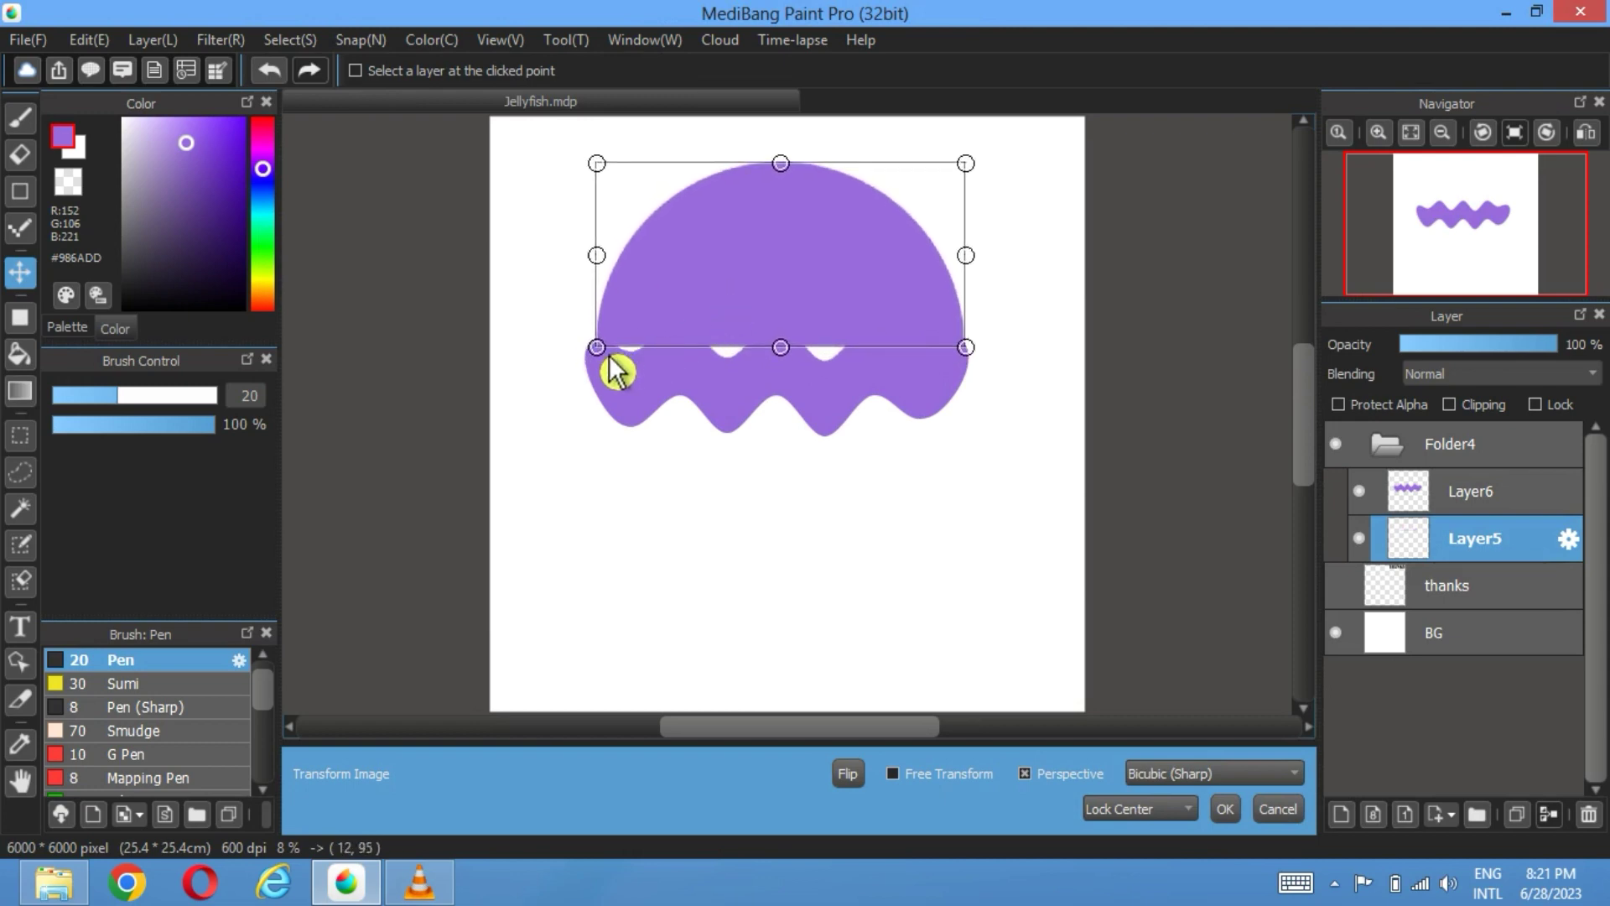
{"action": "left_click_drag", "start_coordinate": [610, 359], "coordinate": [605, 363]}
{"action": "left_click_drag", "start_coordinate": [826, 291], "coordinate": [824, 298]}
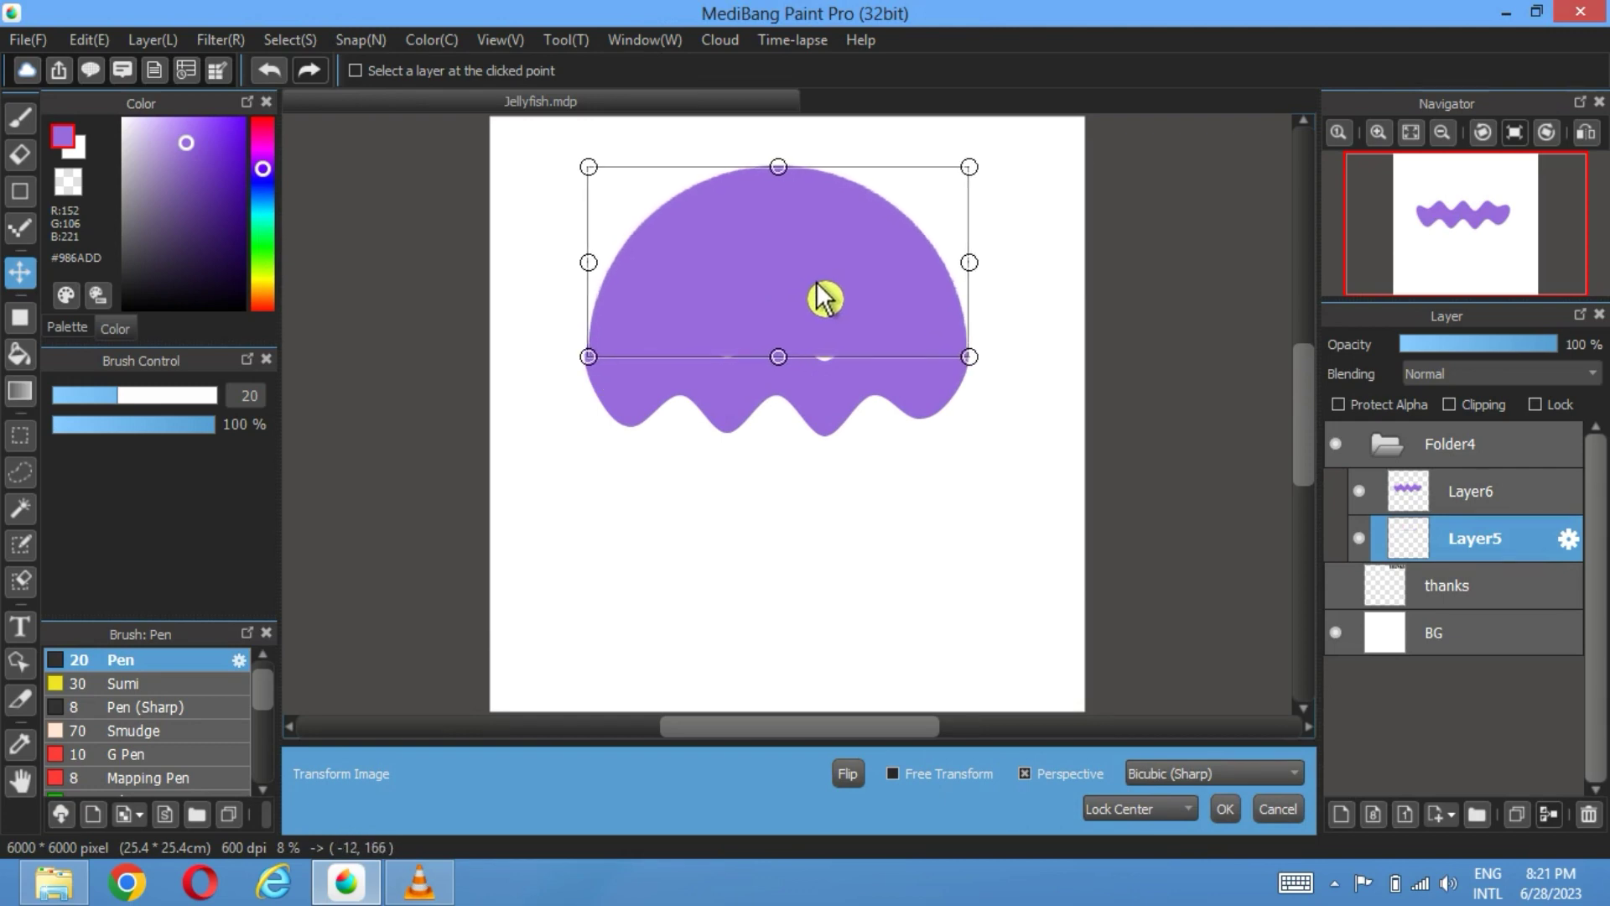
{"action": "left_click", "coordinate": [1225, 810]}
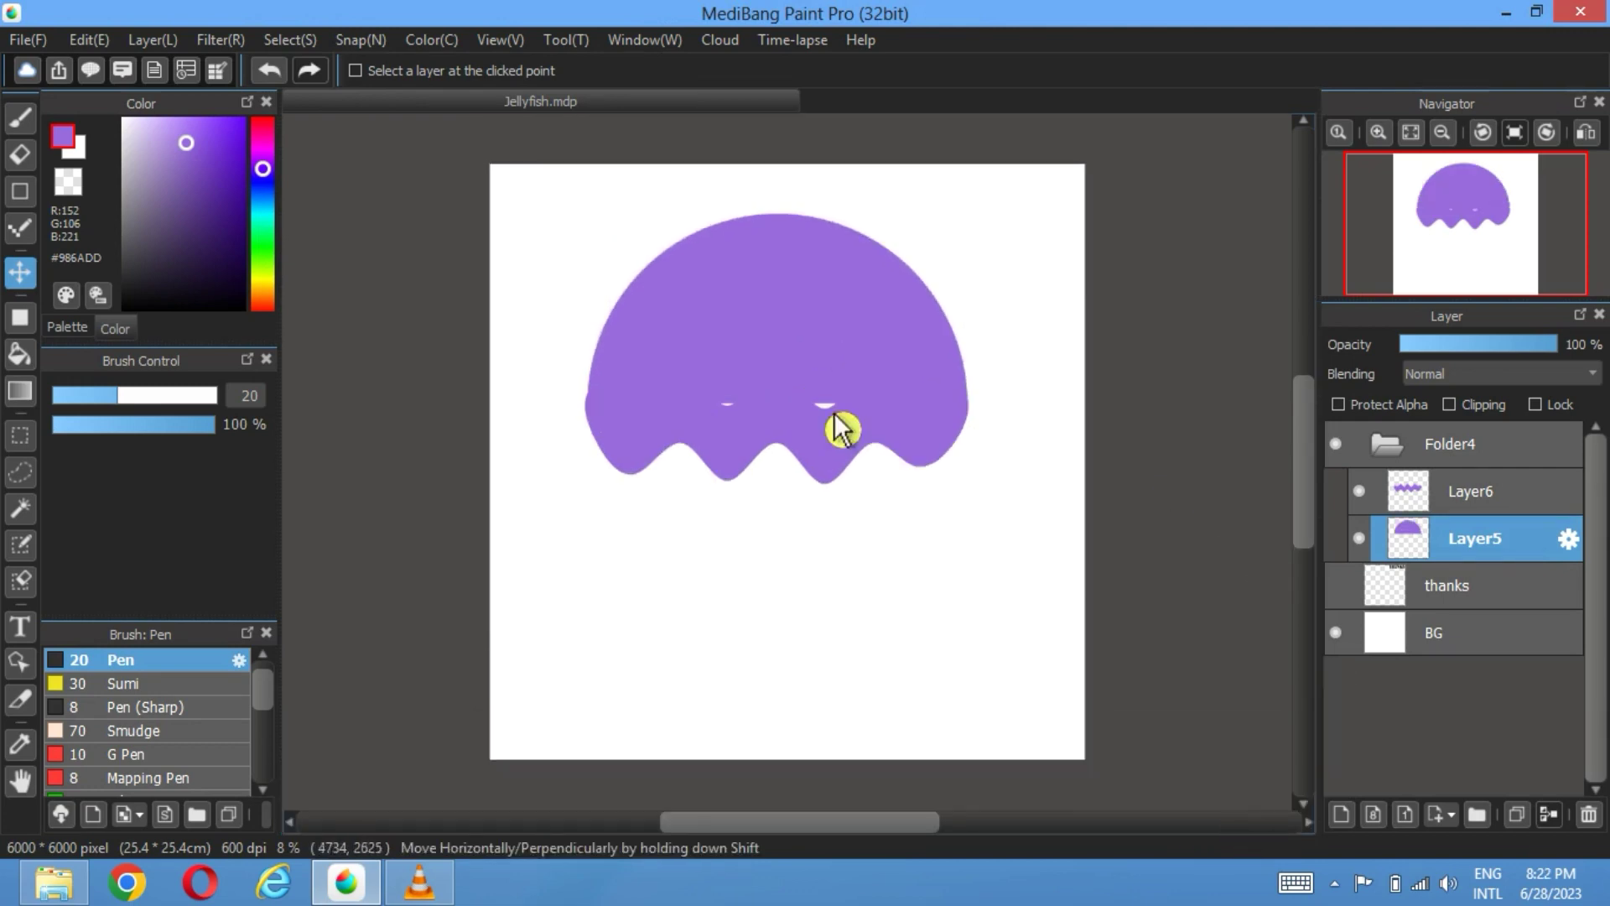
{"action": "left_click", "coordinate": [814, 346]}
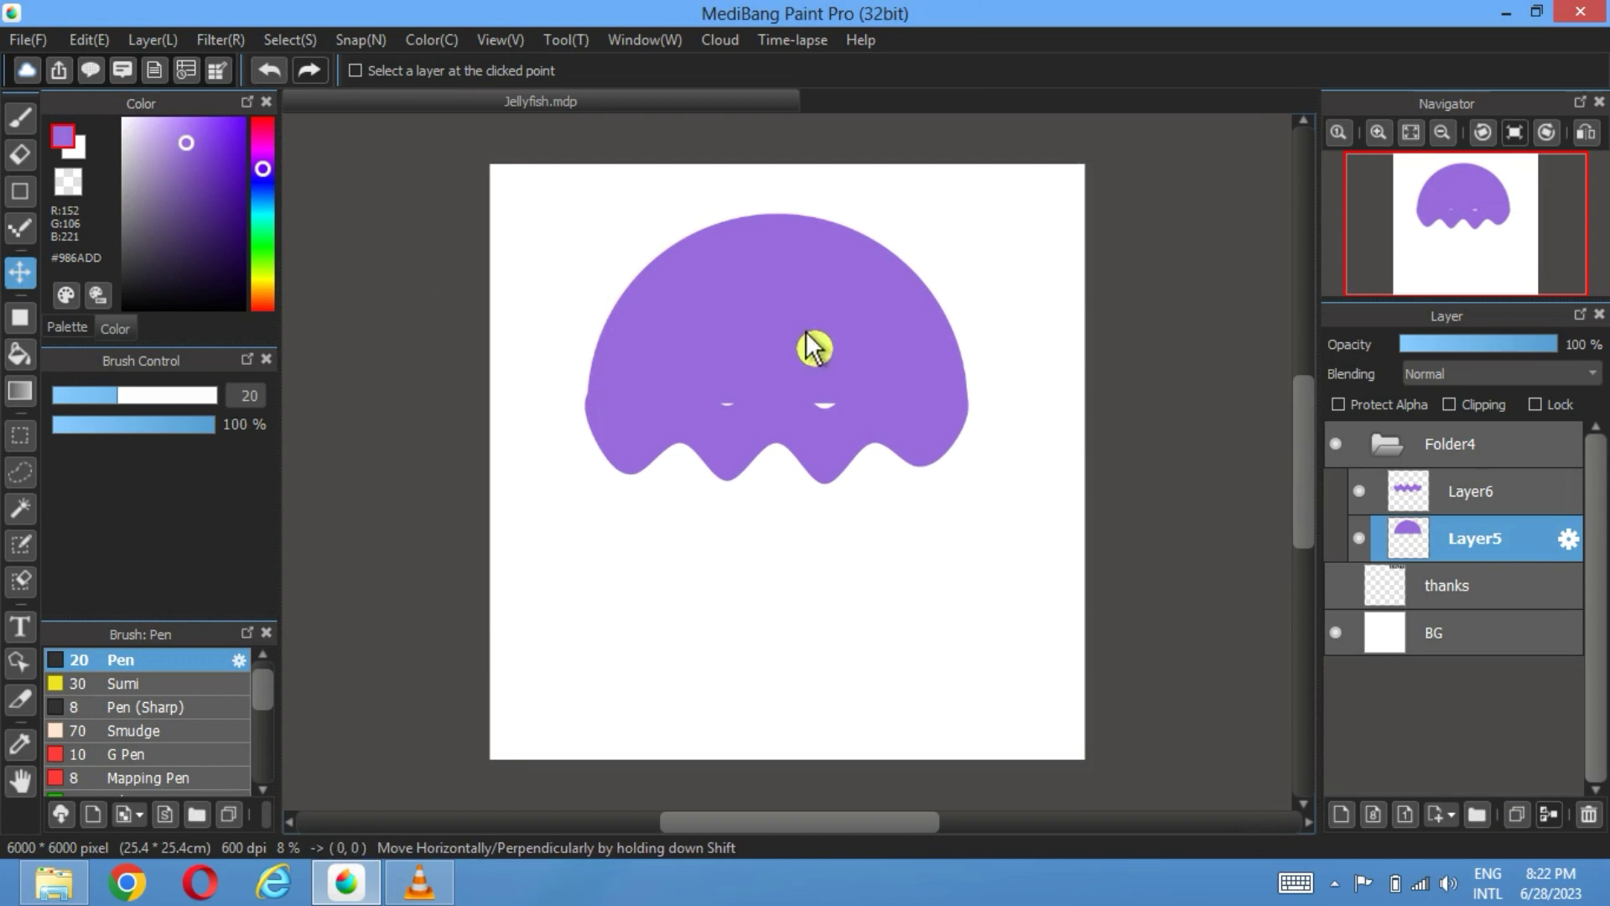
Step: Nudge the half circle slightly down onto the wavy strip and merge Layer6 into Layer5
{"action": "left_click_drag", "start_coordinate": [814, 346], "coordinate": [811, 350]}
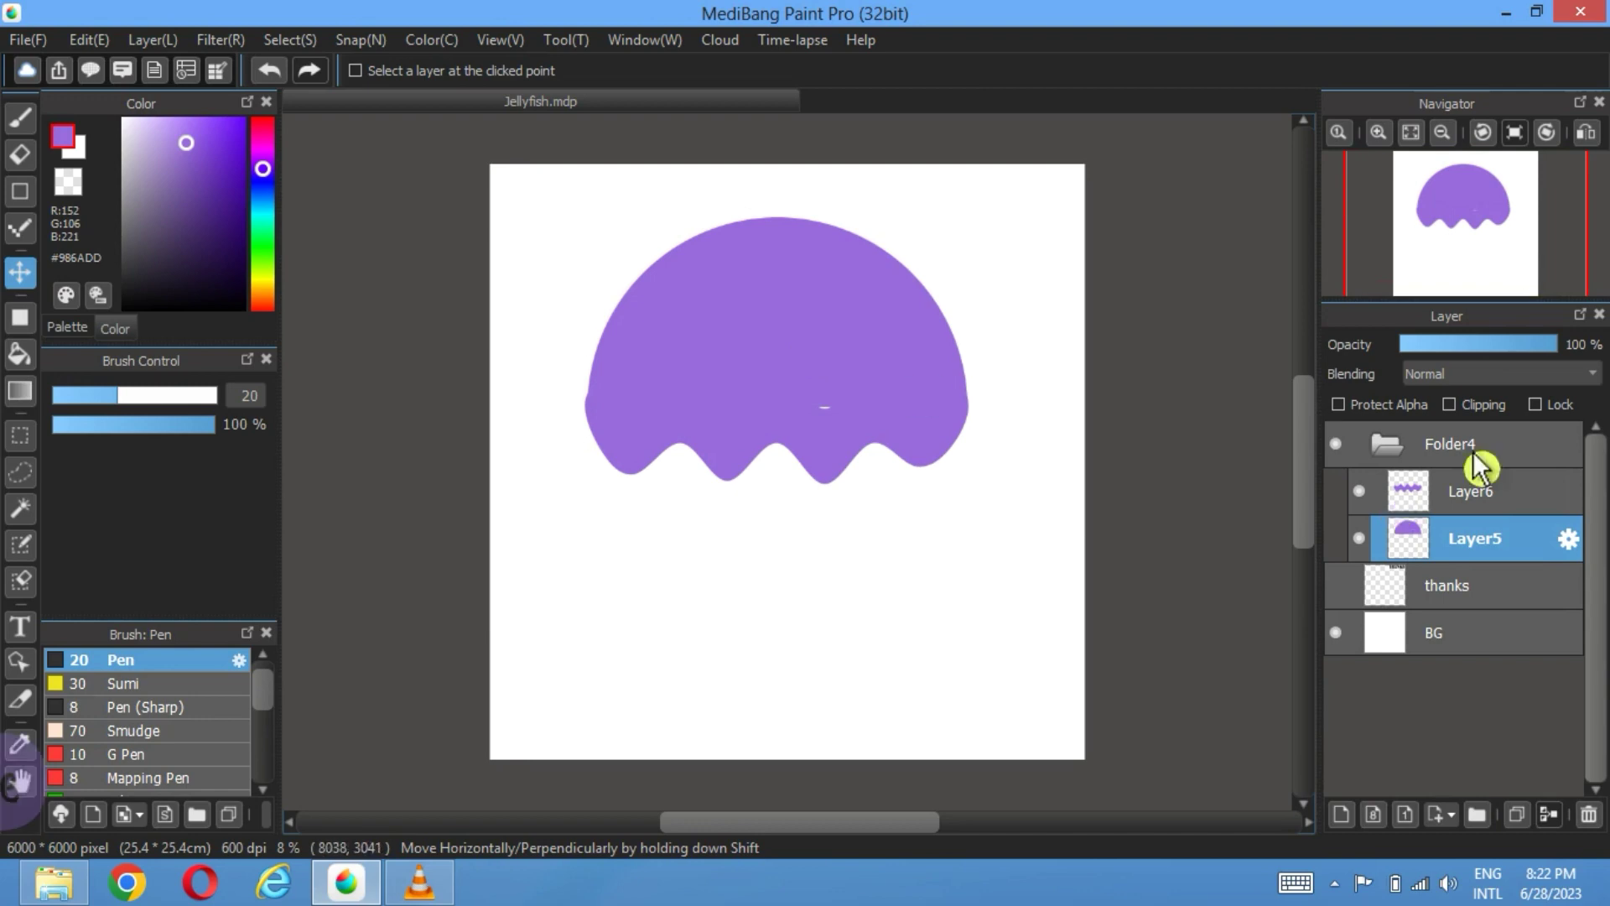
{"action": "left_click", "coordinate": [1489, 496]}
{"action": "left_click", "coordinate": [1561, 823]}
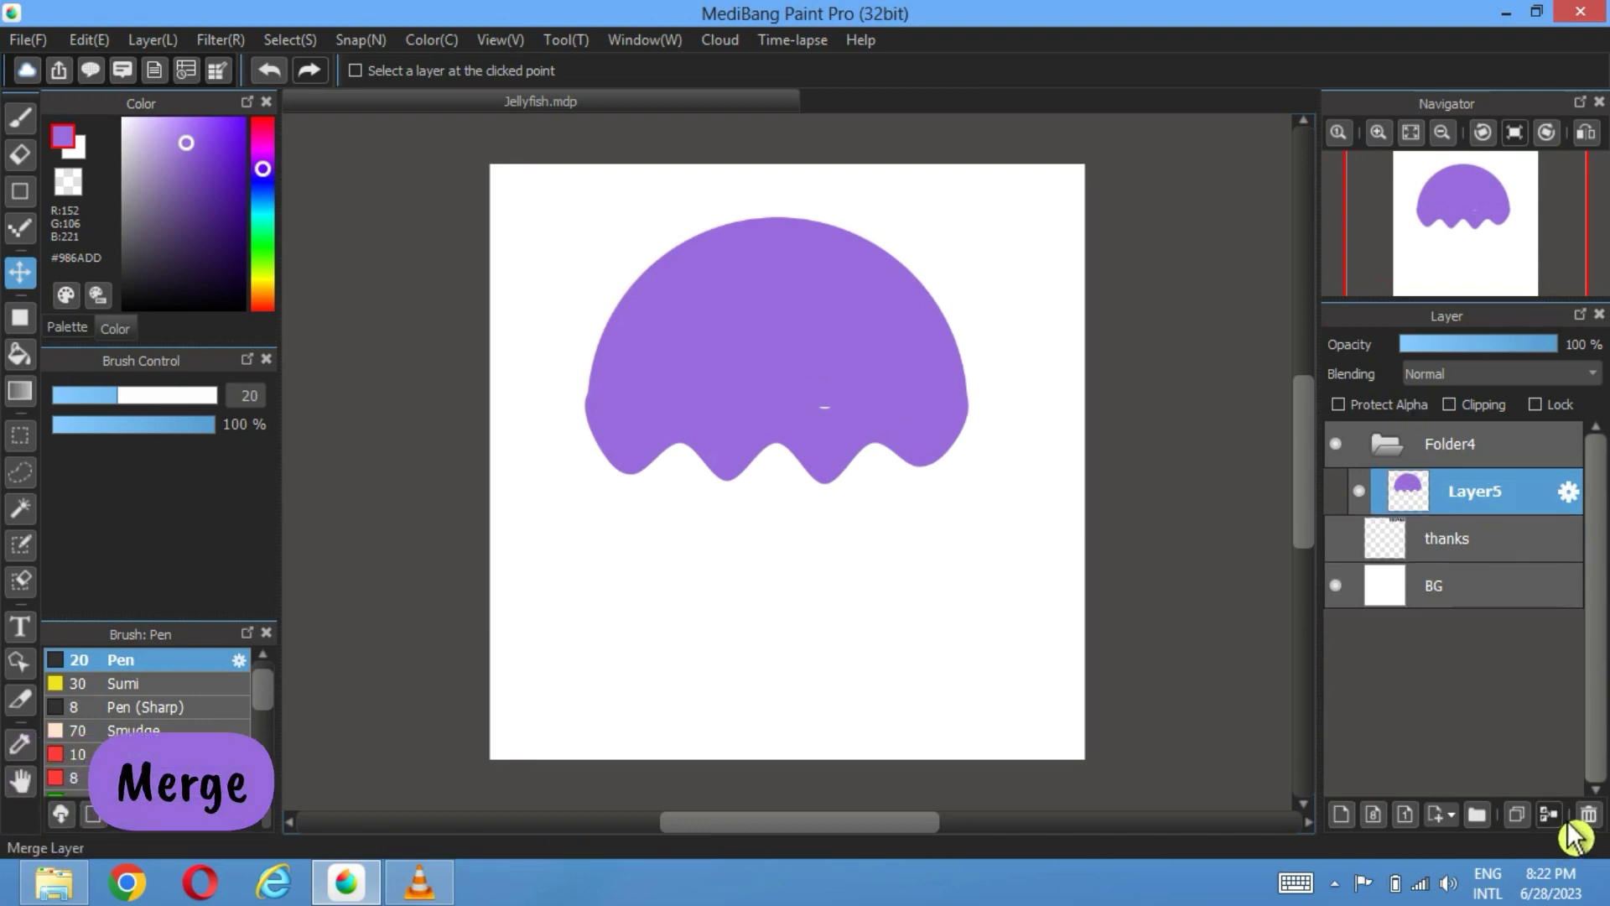
Step: Paint over the remaining white gap in the bell with a purple Pen brush of size 487
{"action": "left_click", "coordinate": [20, 119]}
{"action": "left_click_drag", "start_coordinate": [117, 395], "coordinate": [273, 413]}
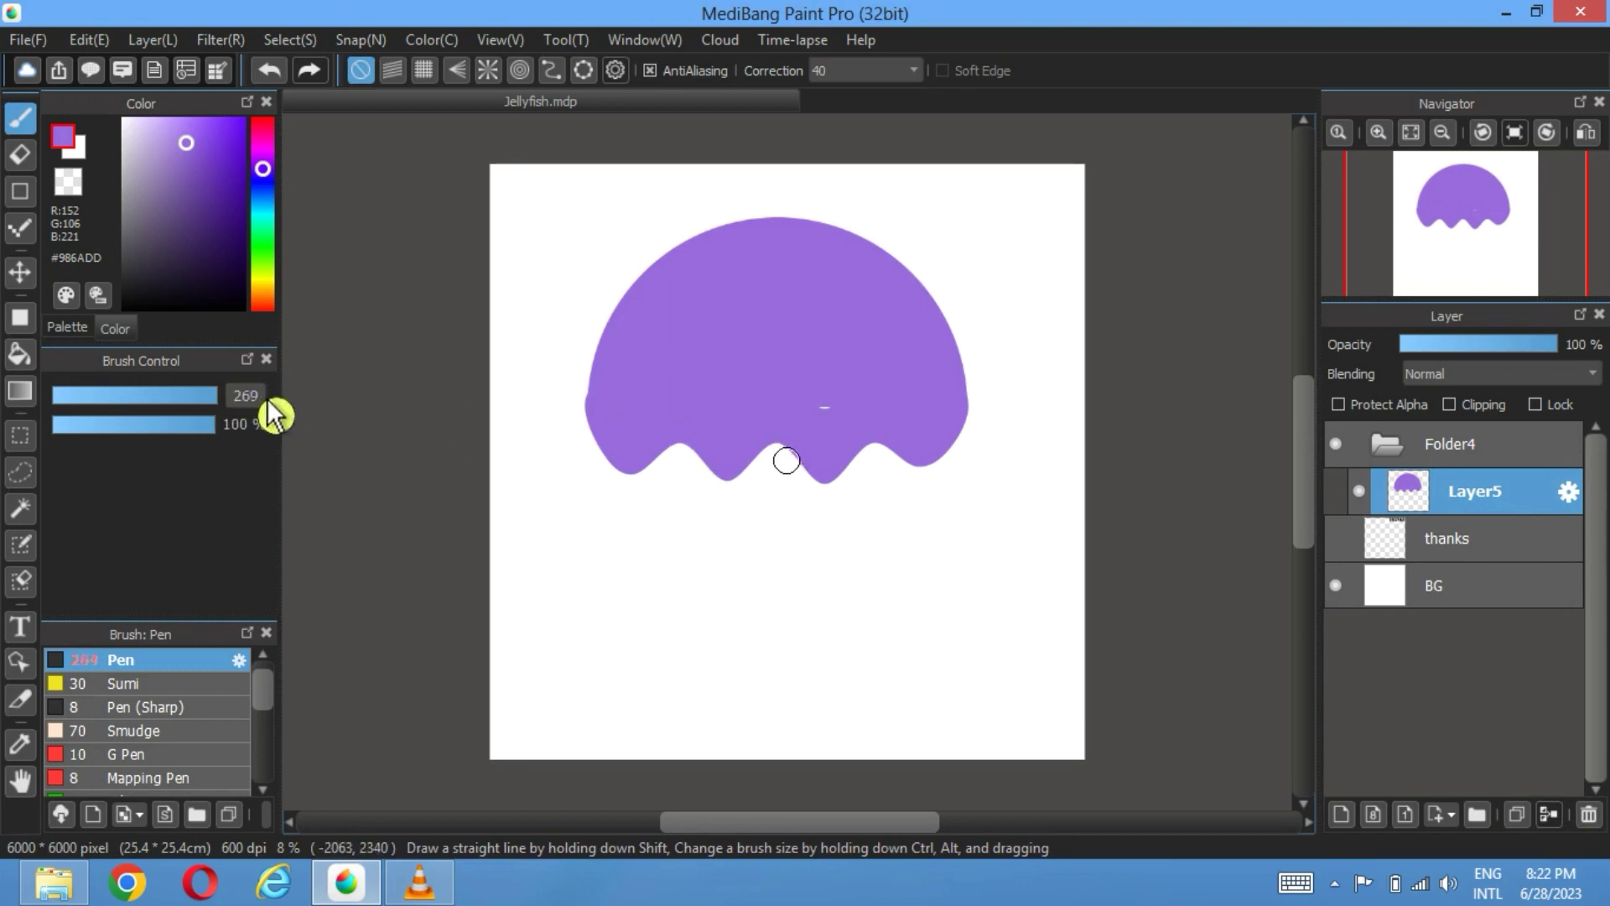
{"action": "left_click_drag", "start_coordinate": [946, 416], "coordinate": [633, 420]}
Step: Select the white area around the bell with the Magic Wand and invert the selection to the bell
{"action": "left_click", "coordinate": [33, 515]}
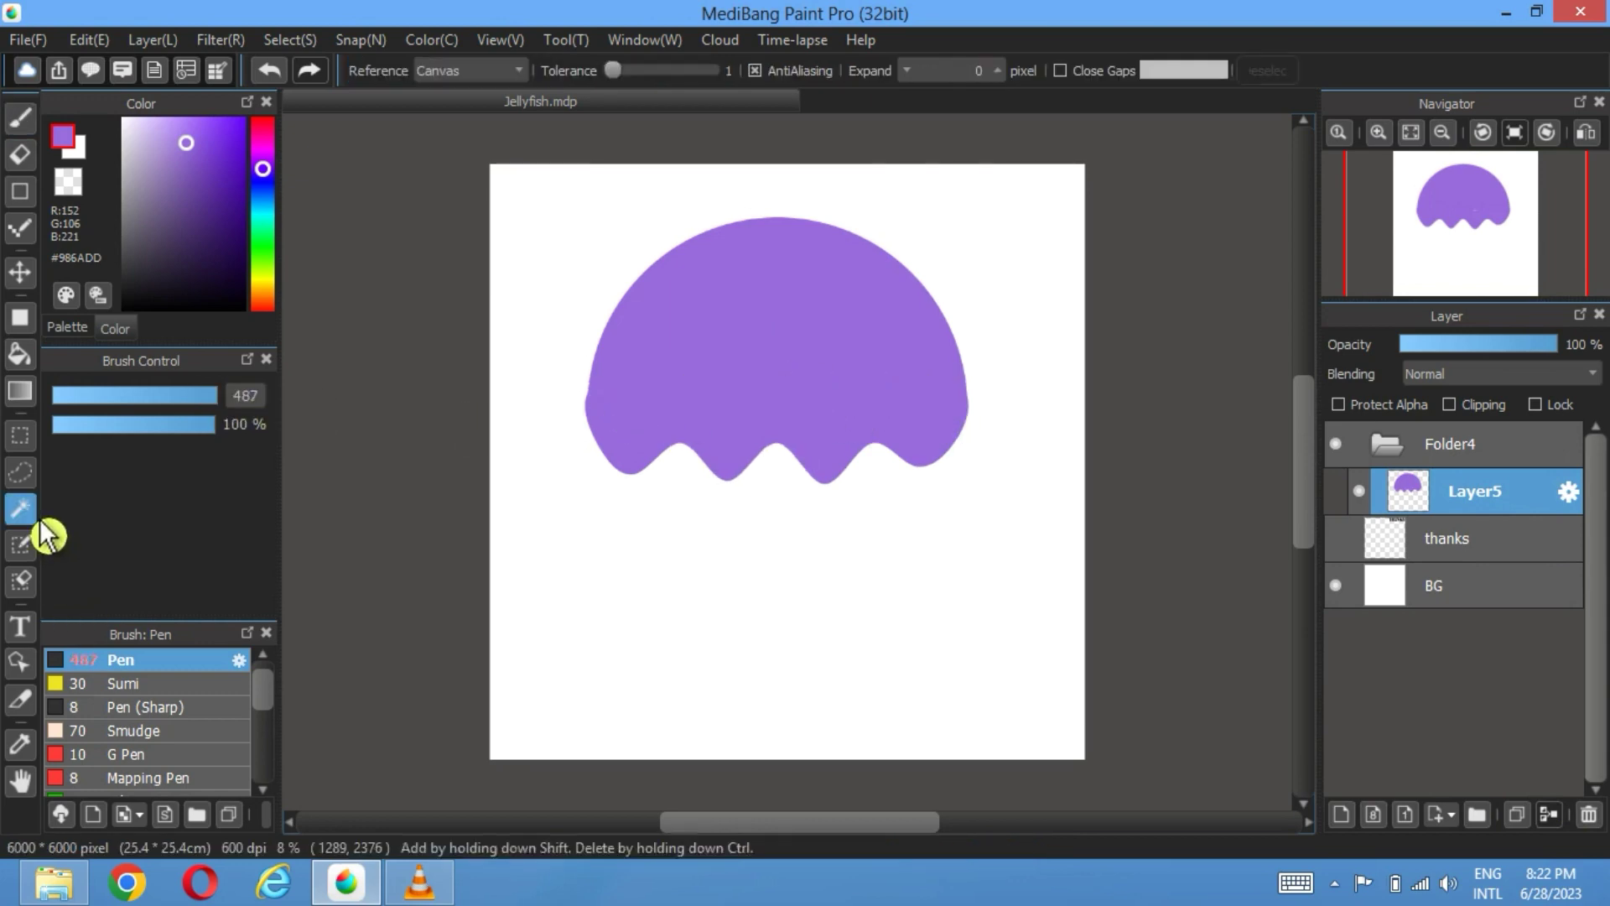
{"action": "left_click", "coordinate": [1006, 335]}
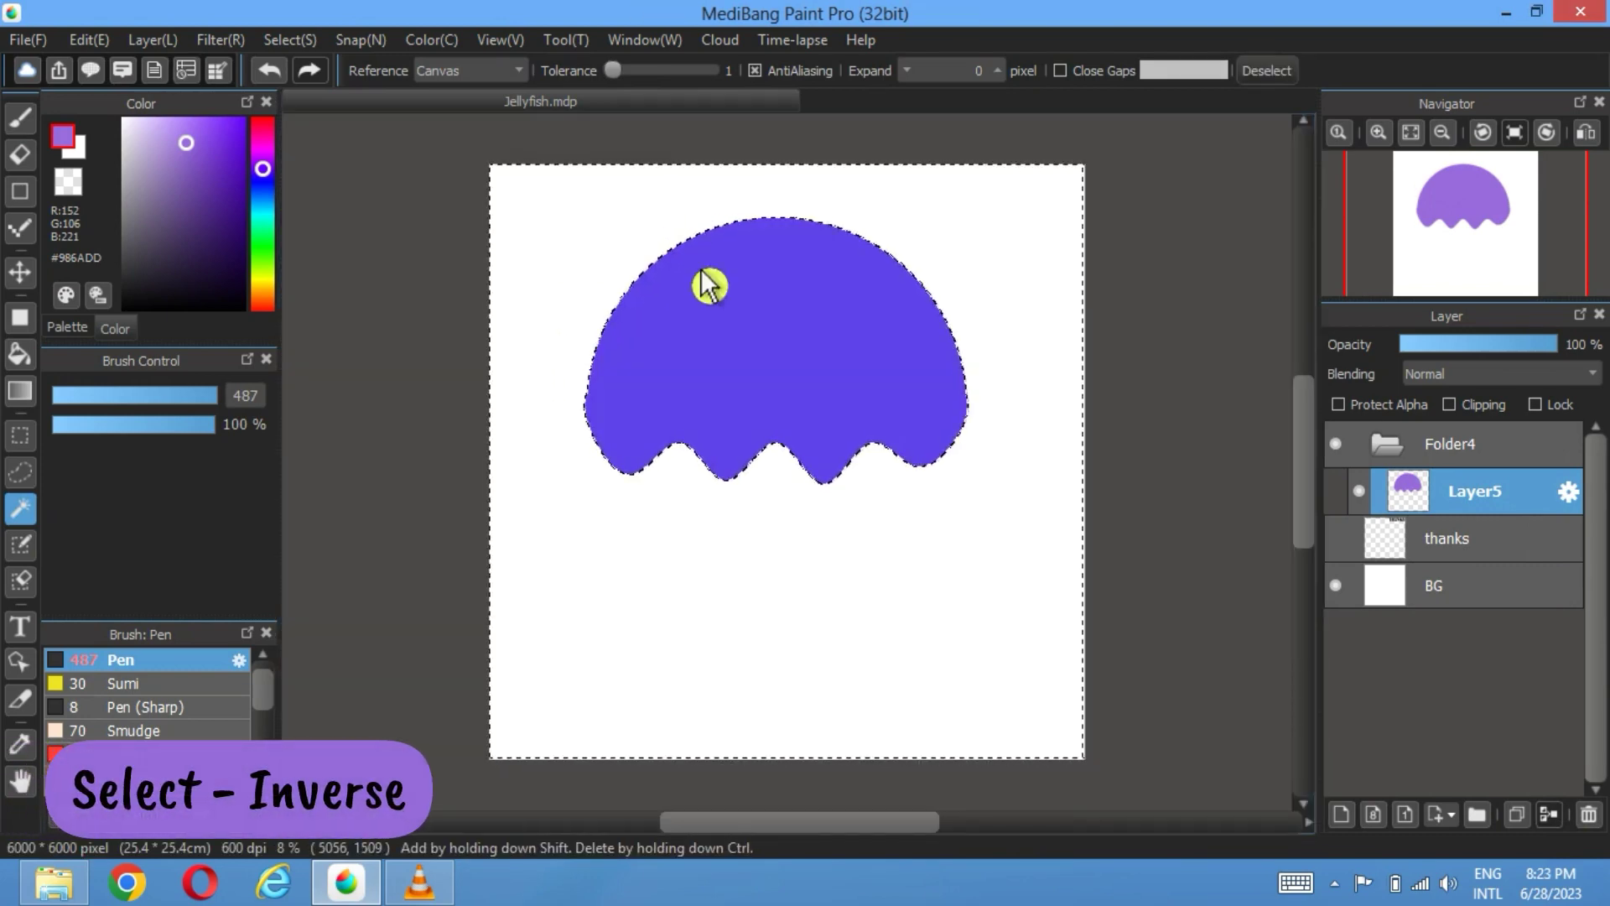
{"action": "left_click", "coordinate": [289, 39]}
{"action": "left_click", "coordinate": [344, 141]}
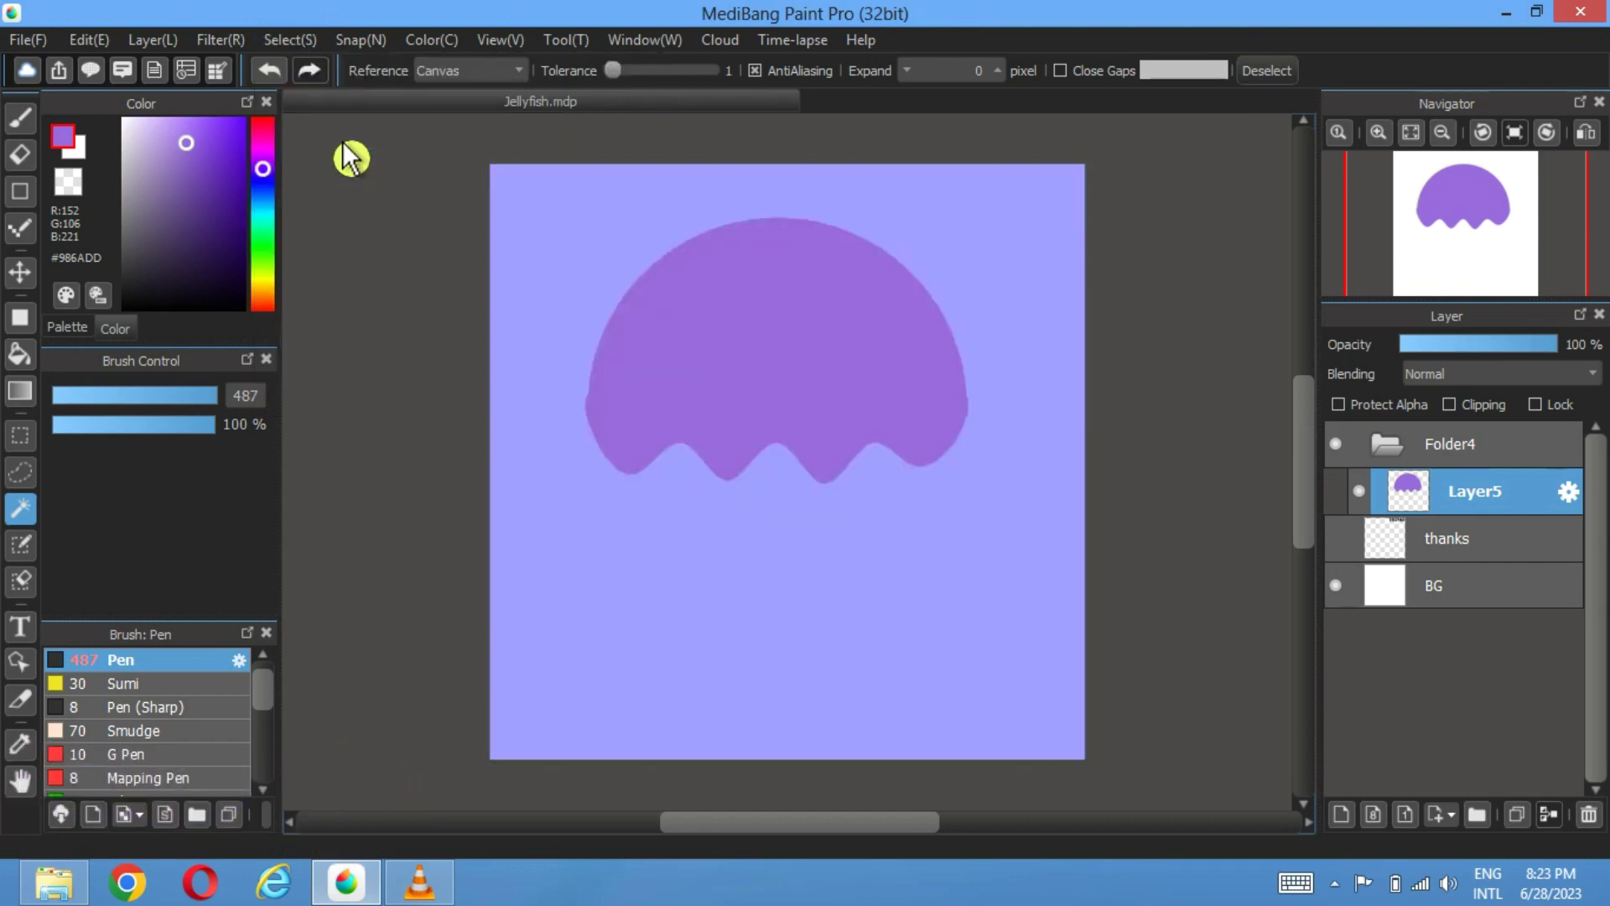
Step: Draw a 20-pixel black border on the bell's selection boundary, deselect, and move the bell up to the canvas's horizontal centre
{"action": "left_click", "coordinate": [73, 328]}
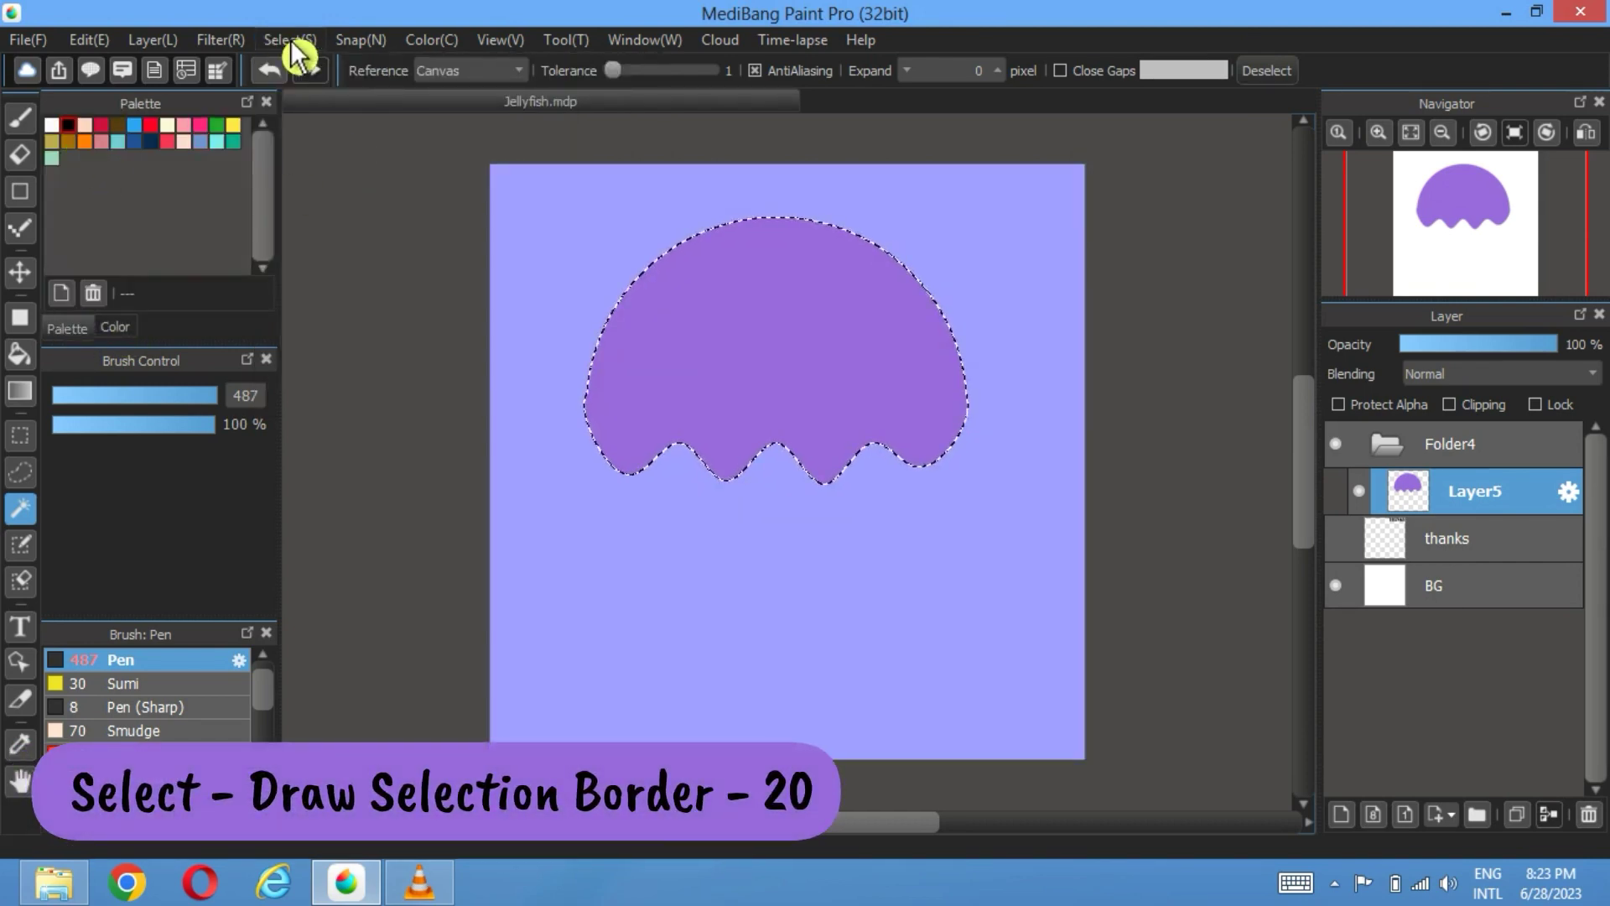
{"action": "left_click", "coordinate": [289, 40]}
{"action": "left_click", "coordinate": [365, 392]}
{"action": "left_click", "coordinate": [752, 466]}
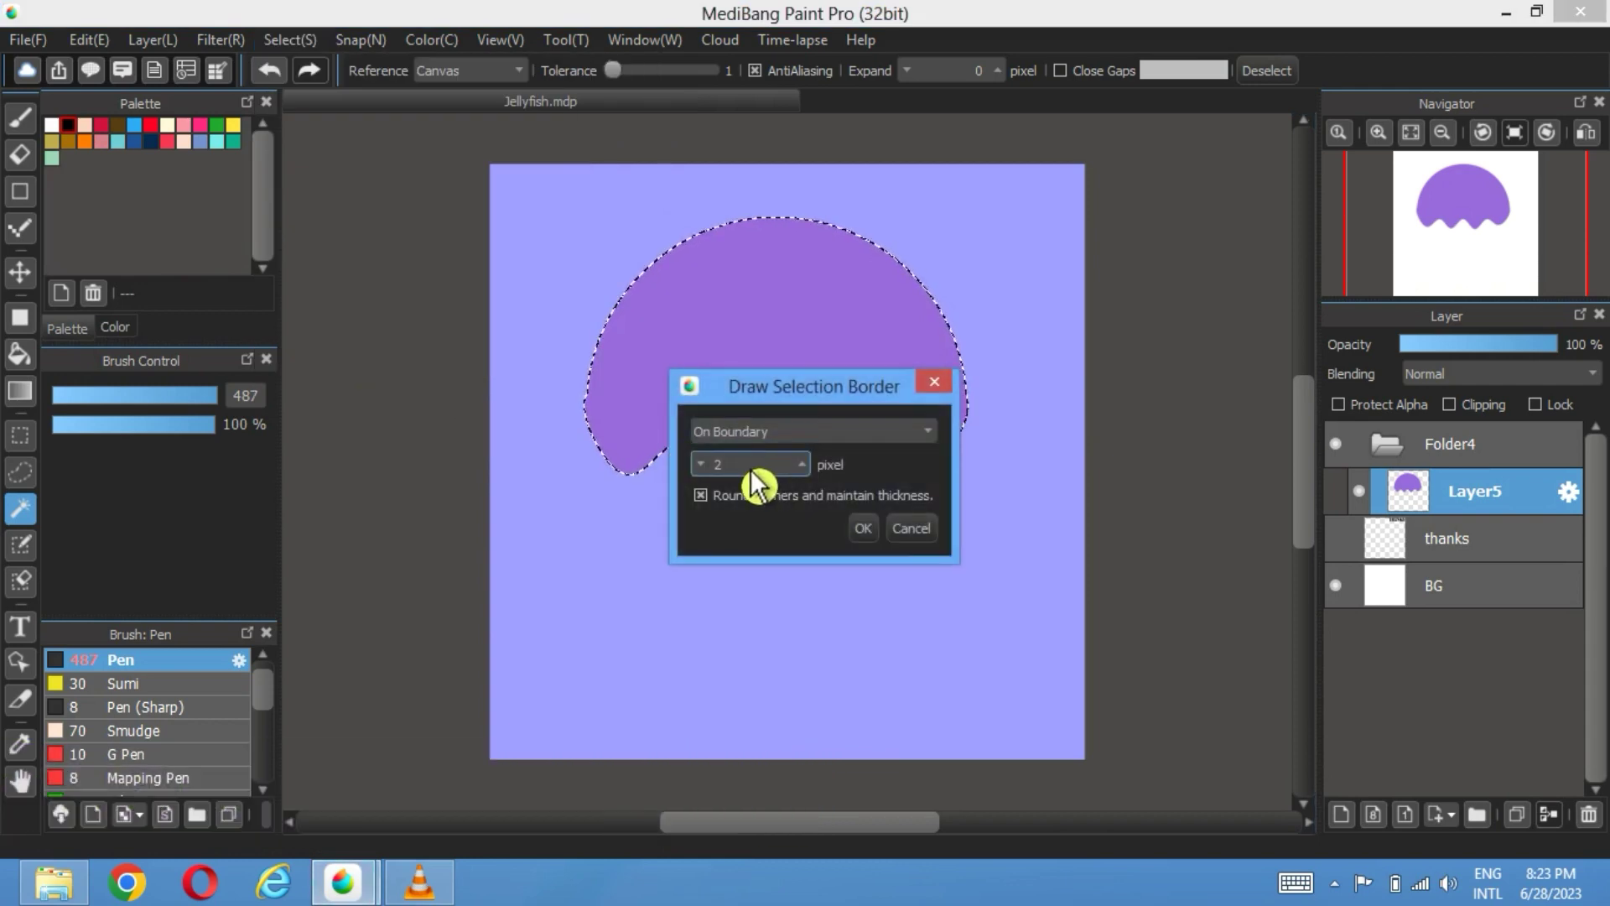
{"action": "type", "text": "0"}
{"action": "left_click", "coordinate": [868, 528]}
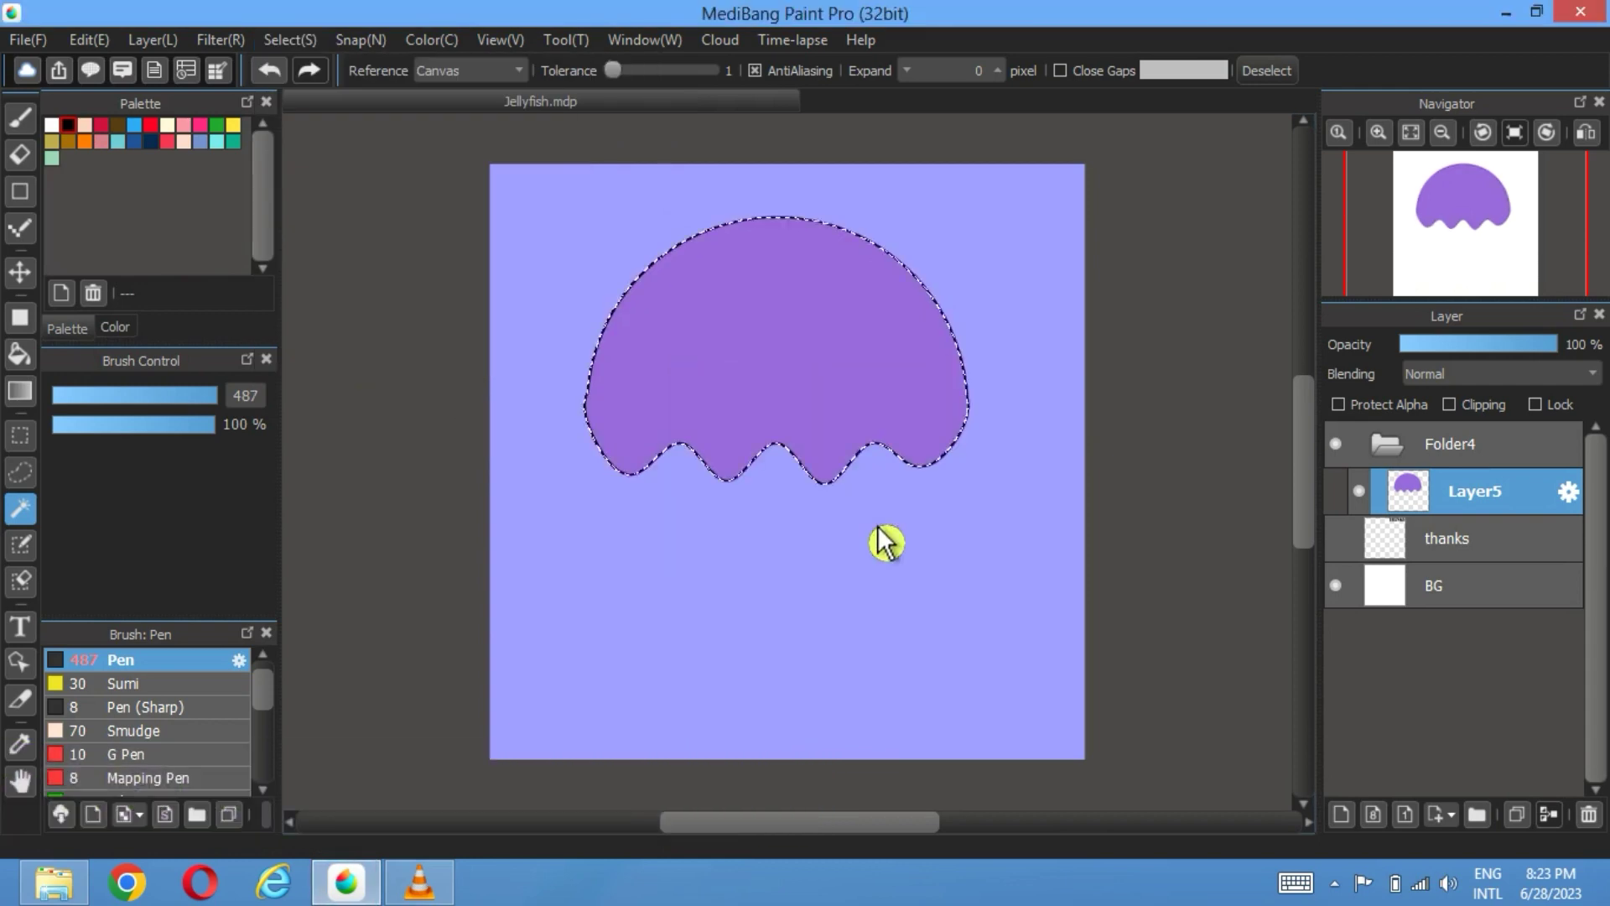
{"action": "left_click", "coordinate": [1266, 70]}
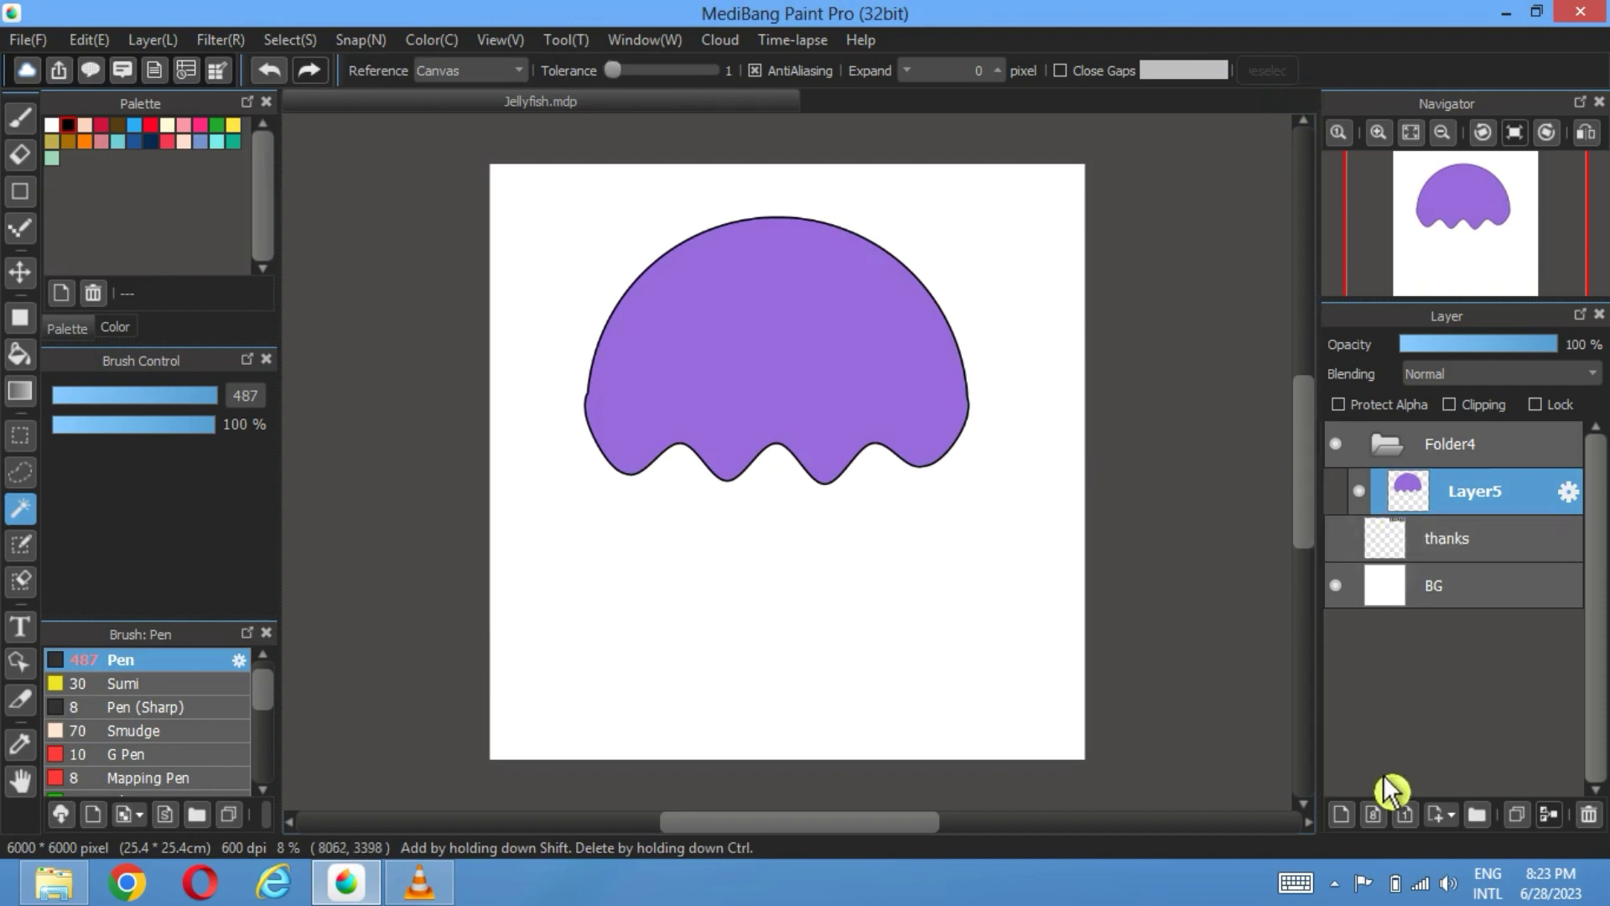
{"action": "left_click", "coordinate": [20, 271]}
{"action": "left_click_drag", "start_coordinate": [786, 376], "coordinate": [794, 343]}
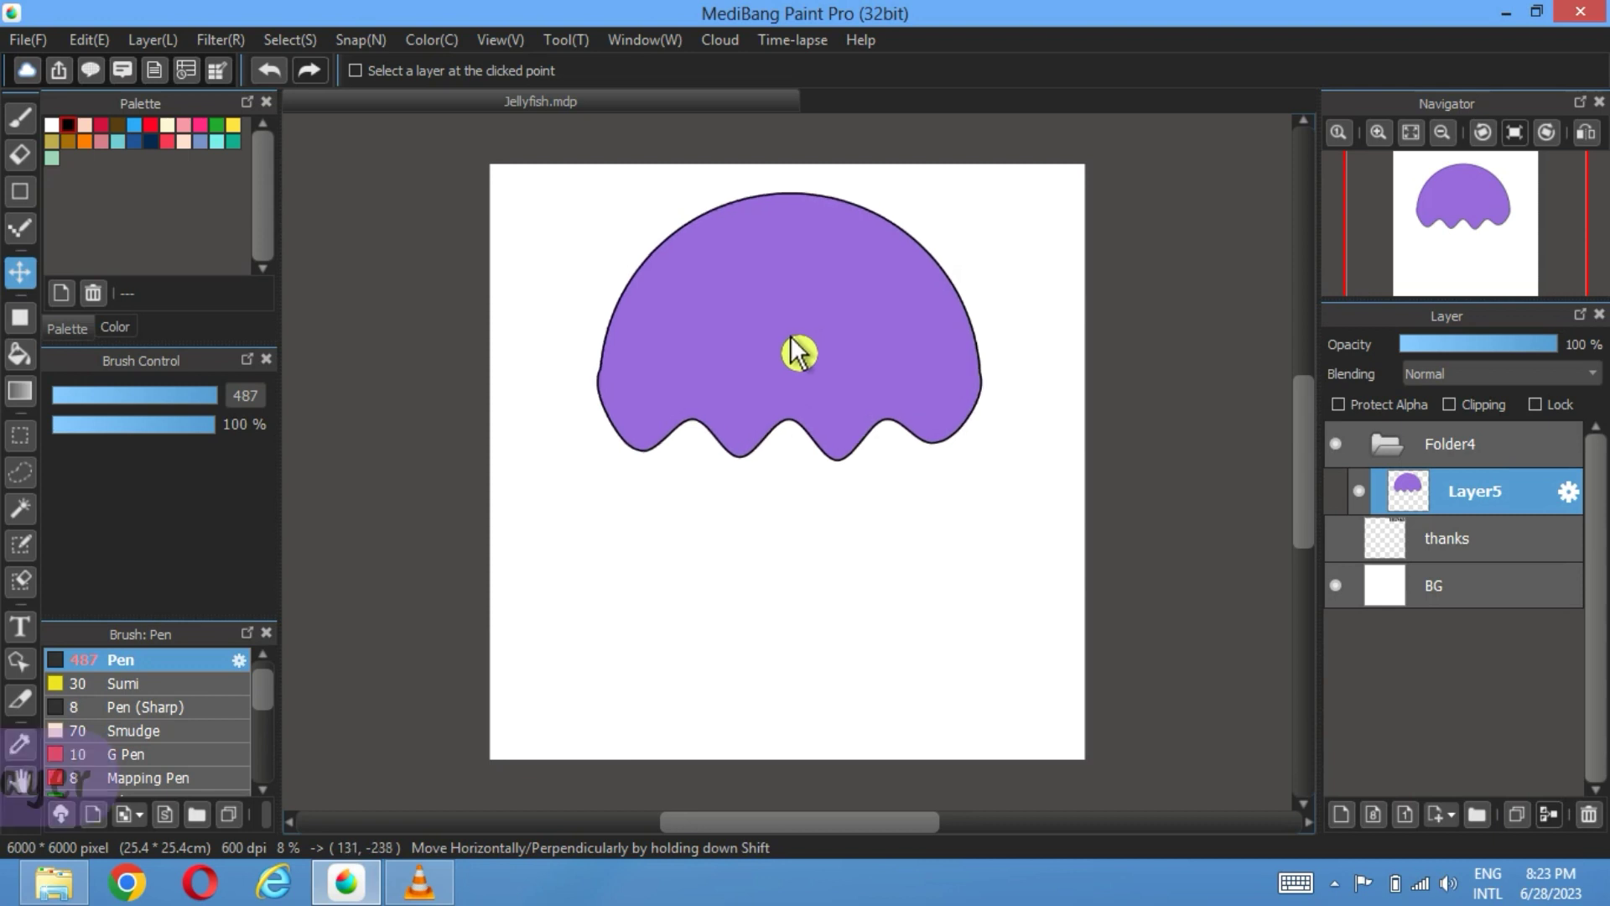
Step: Draw a tall, narrow, fully rounded bar in the bell's purple on a new layer, below the bell's right edge
{"action": "left_click", "coordinate": [1343, 818]}
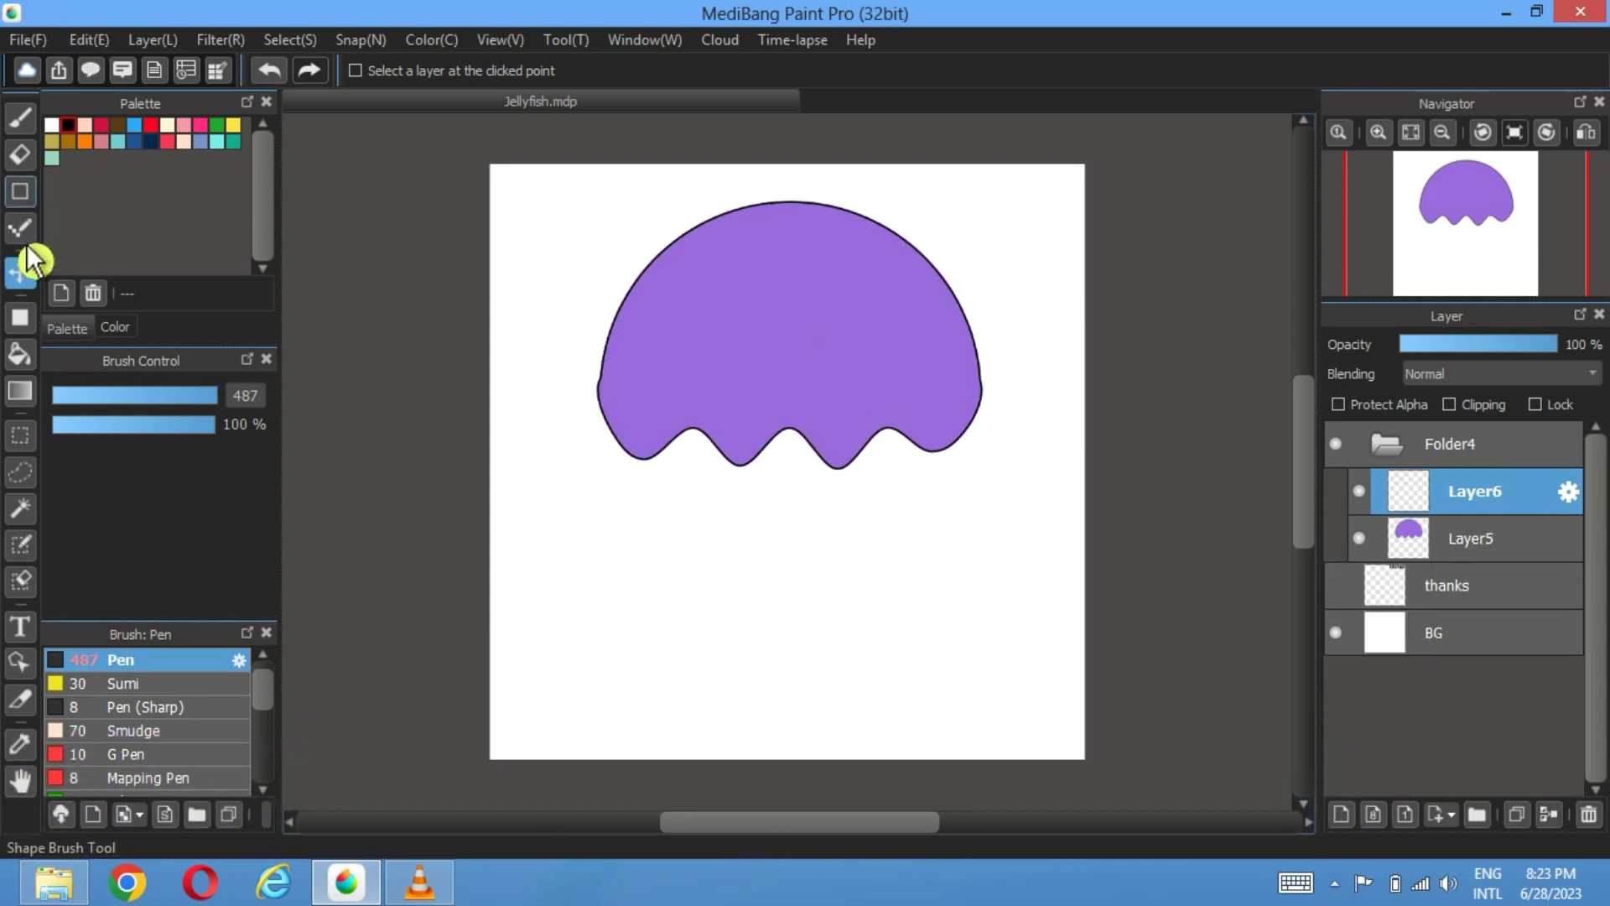
{"action": "left_click", "coordinate": [32, 747]}
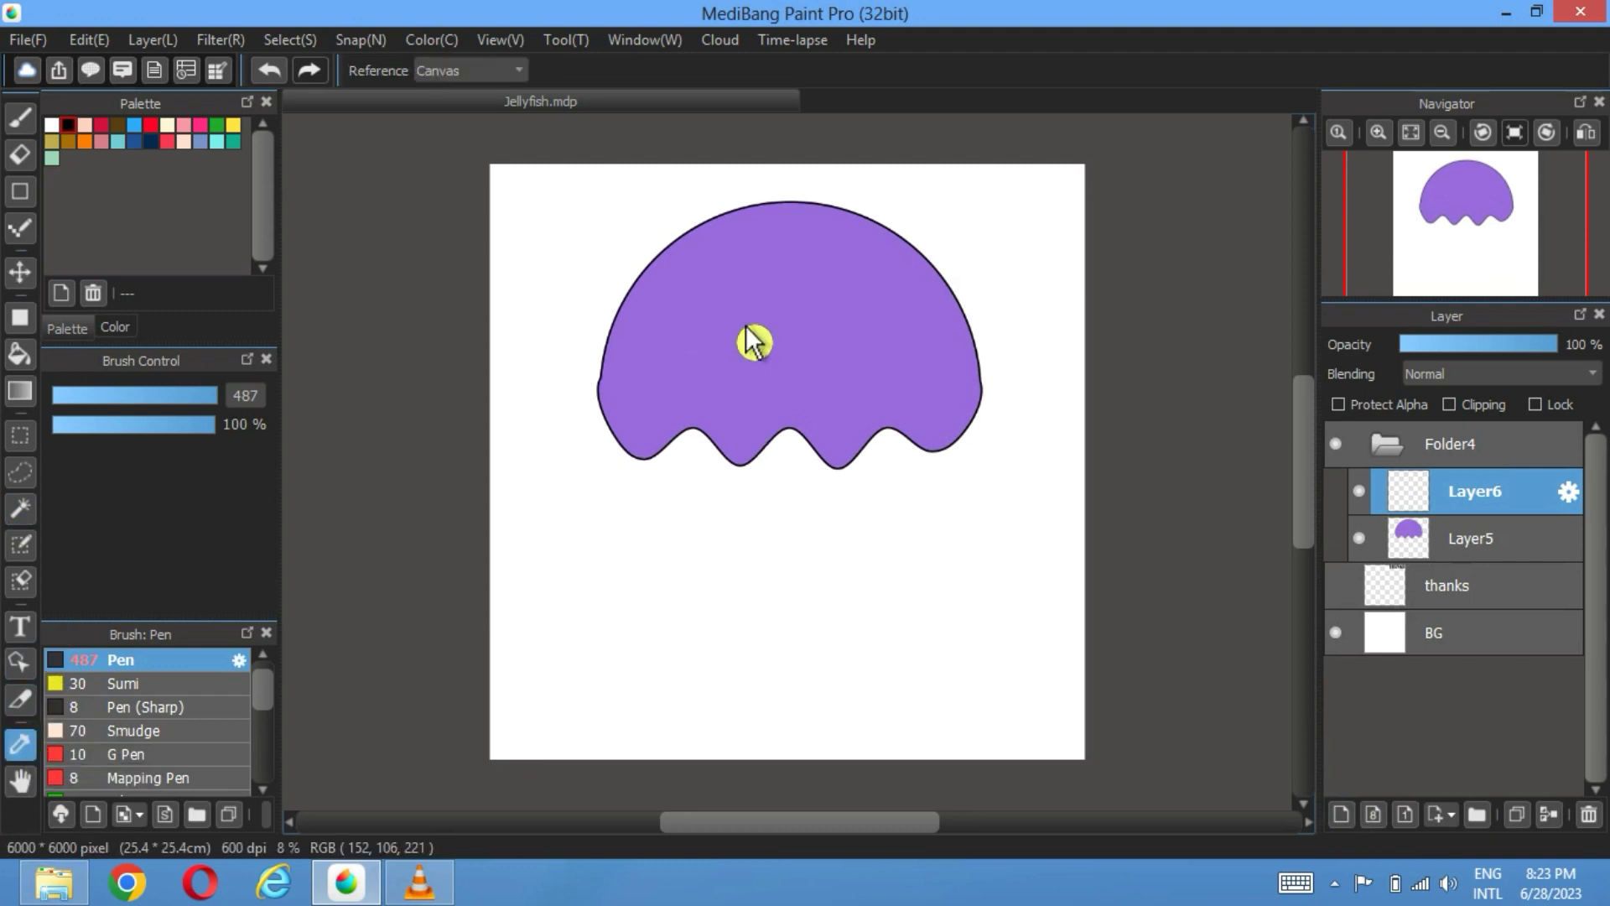
{"action": "left_click", "coordinate": [18, 320]}
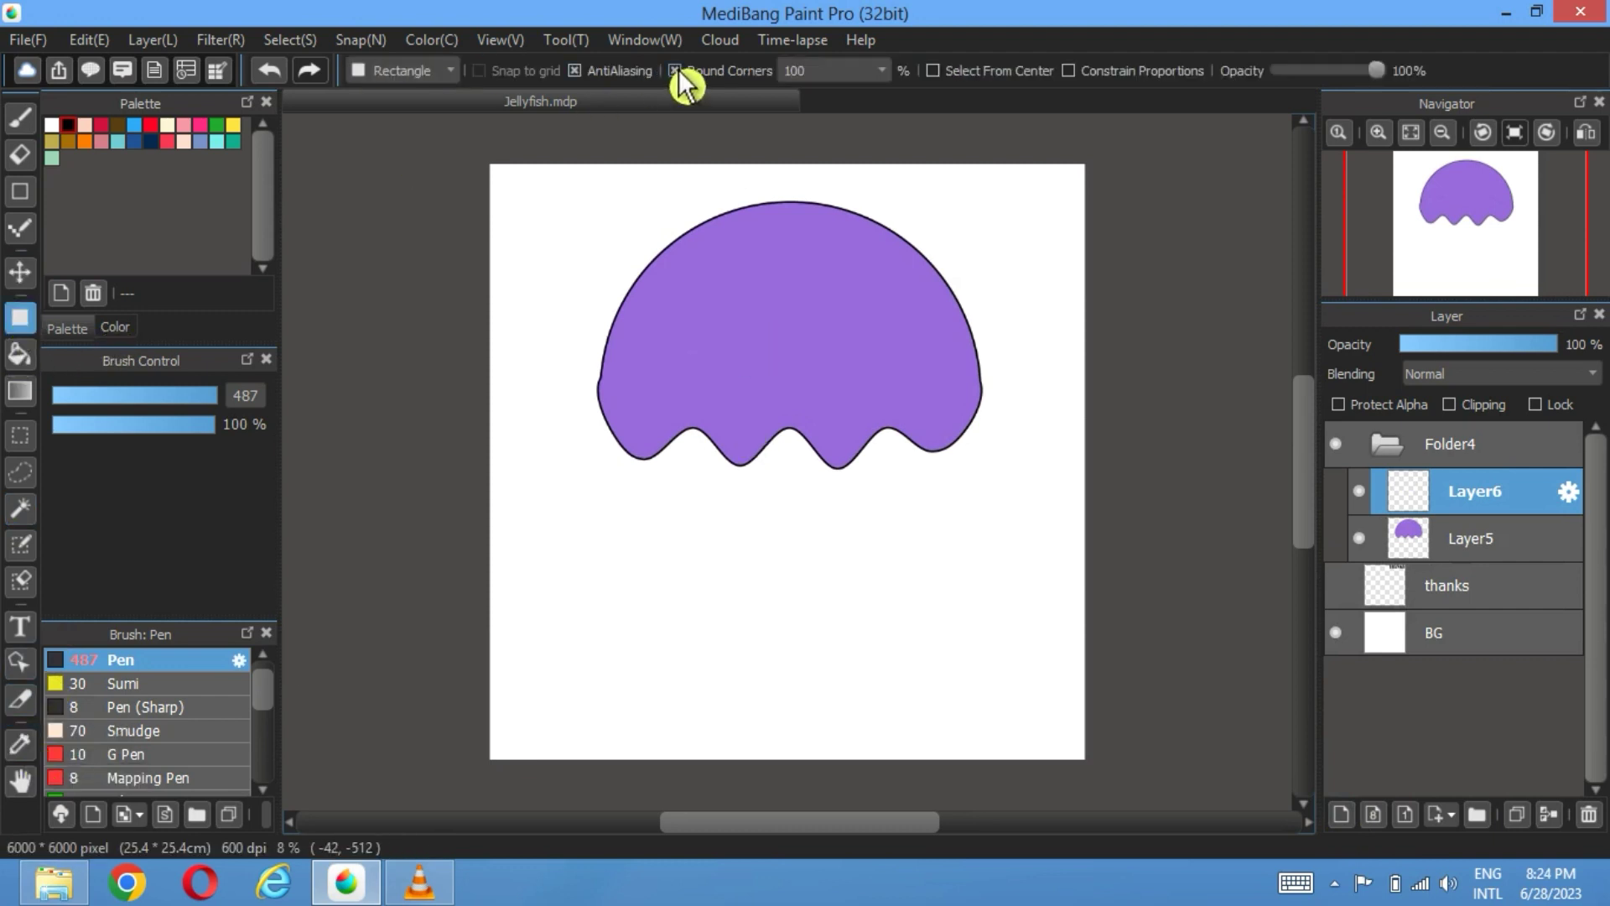
{"action": "left_click_drag", "start_coordinate": [1040, 421], "coordinate": [1003, 699]}
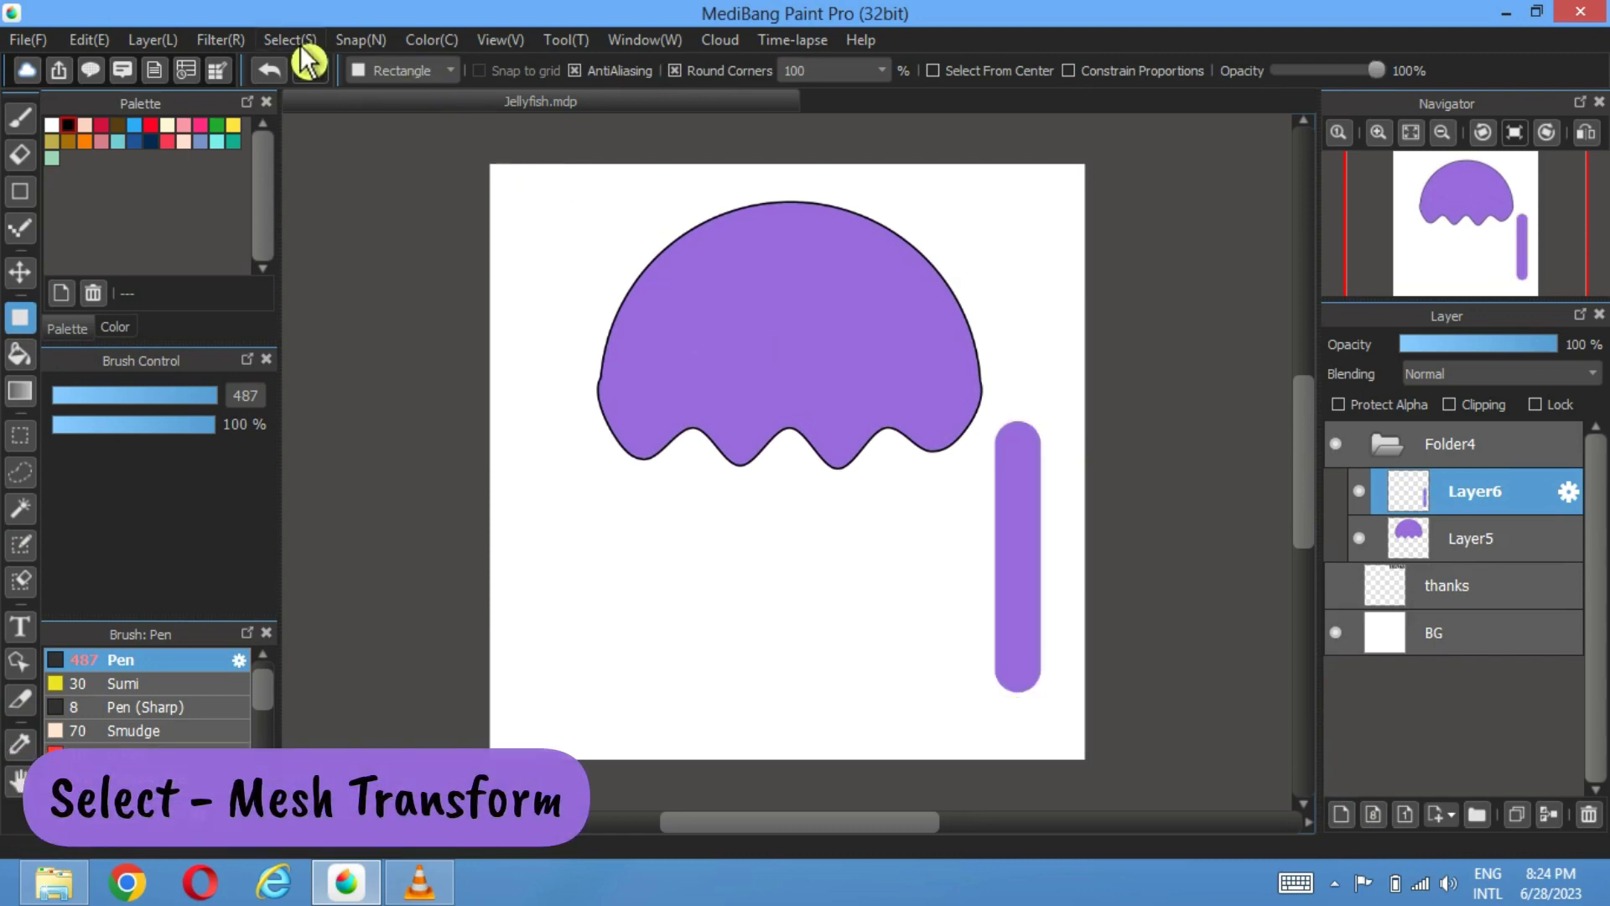
Step: Mesh-transform the bar with 8 columns, 4 rows and horizontal link, shifting the second and fourth point rows left into a wavy tentacle
{"action": "left_click", "coordinate": [292, 39]}
{"action": "left_click", "coordinate": [342, 378]}
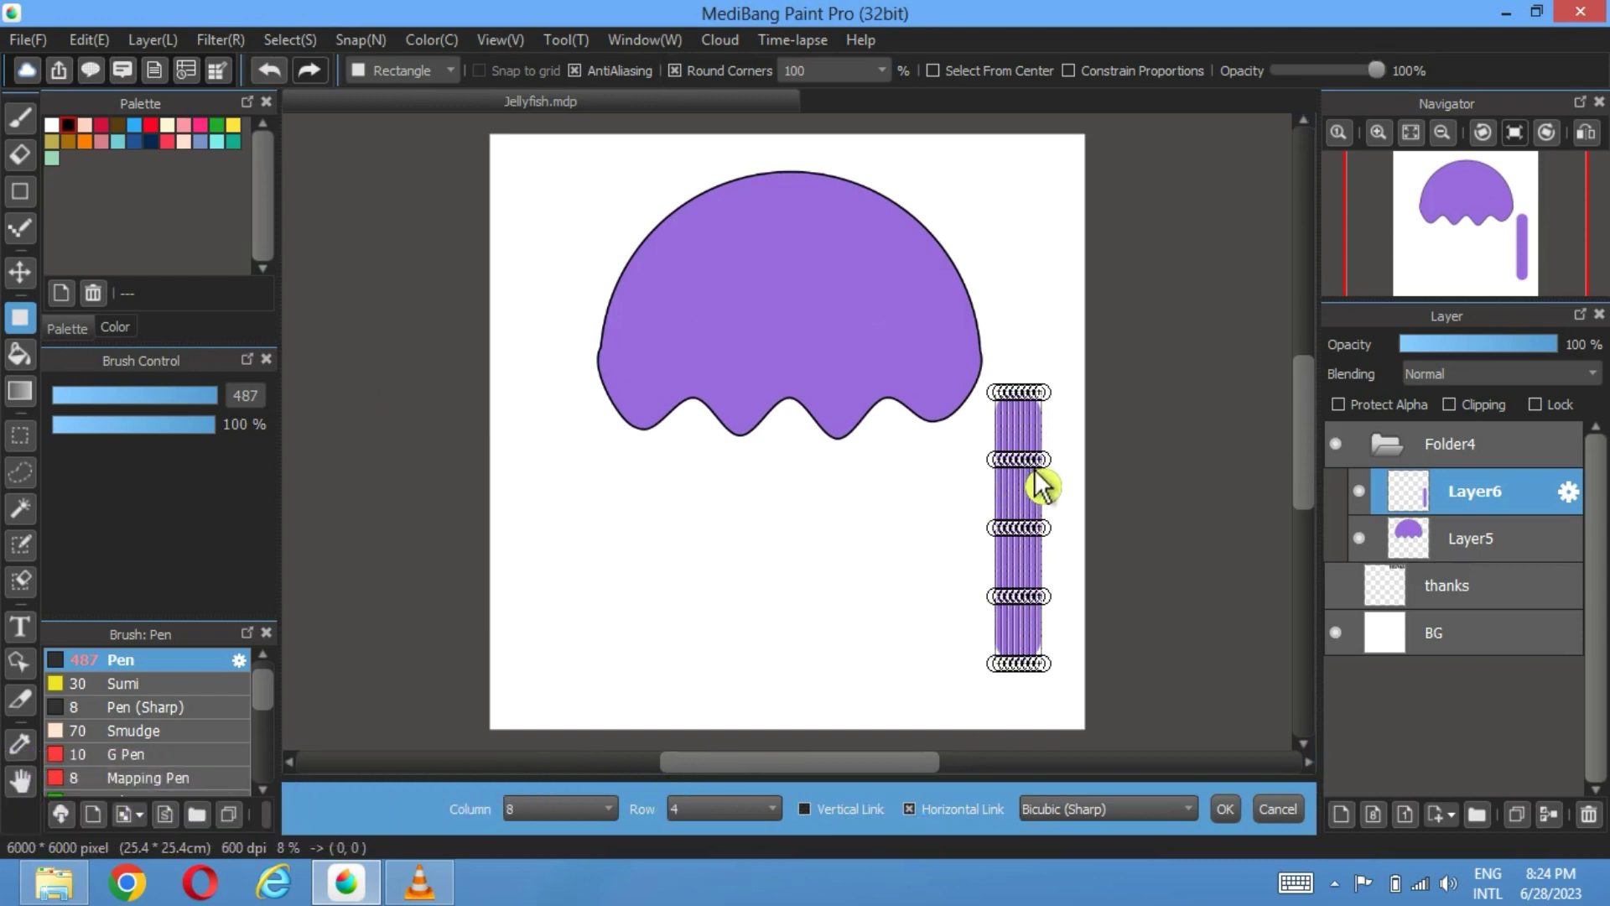
{"action": "left_click_drag", "start_coordinate": [1034, 472], "coordinate": [1004, 469]}
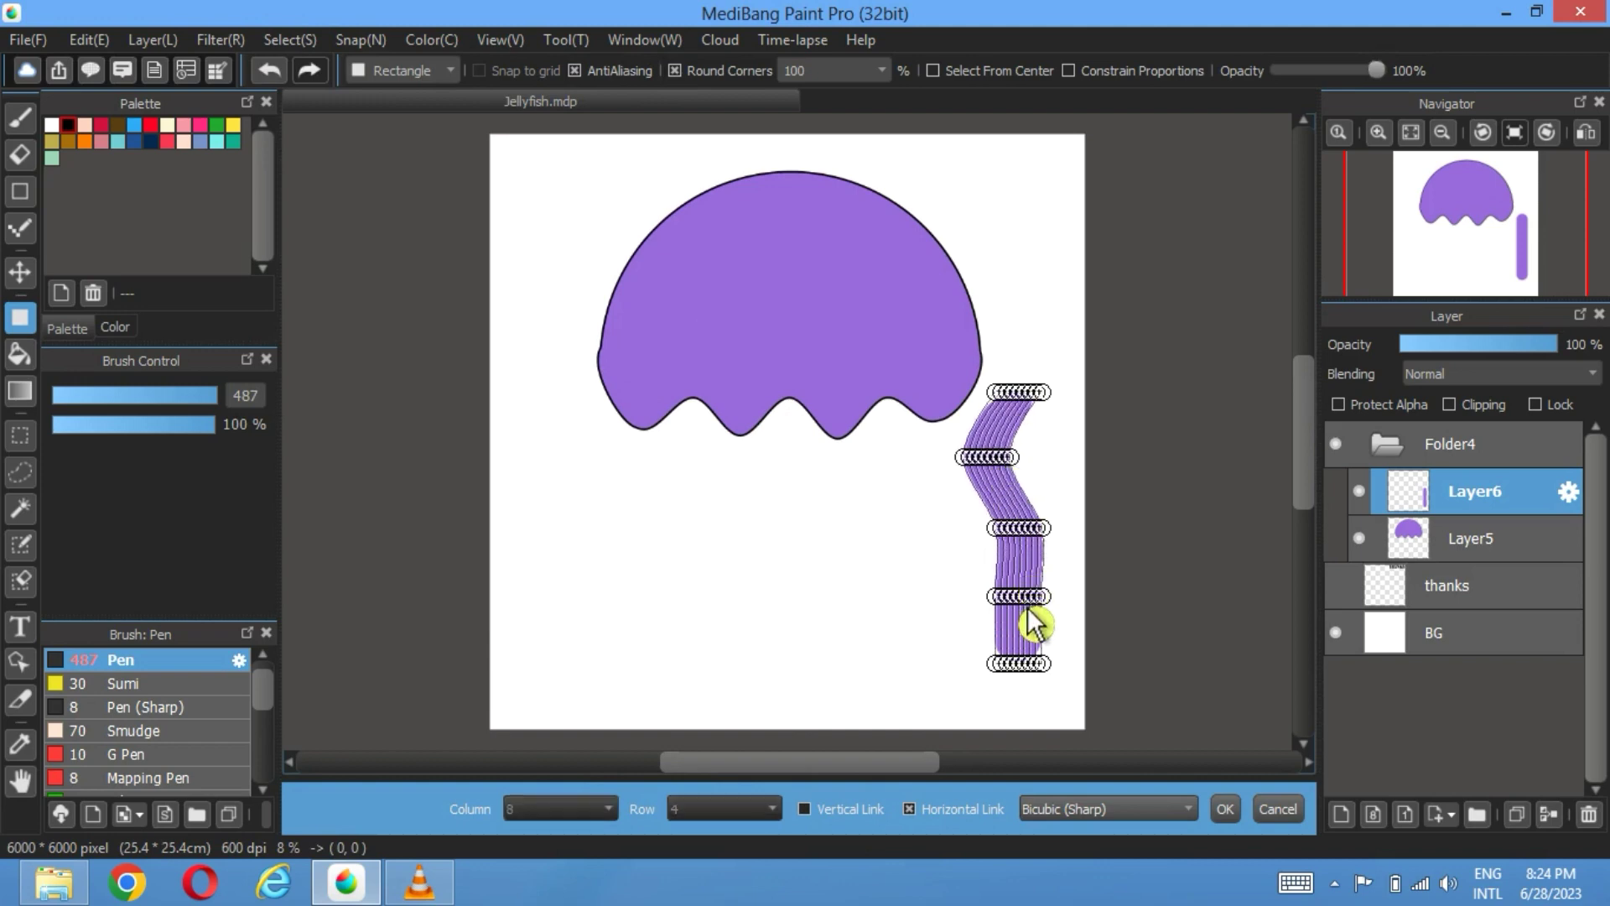
{"action": "left_click_drag", "start_coordinate": [1028, 609], "coordinate": [1000, 614]}
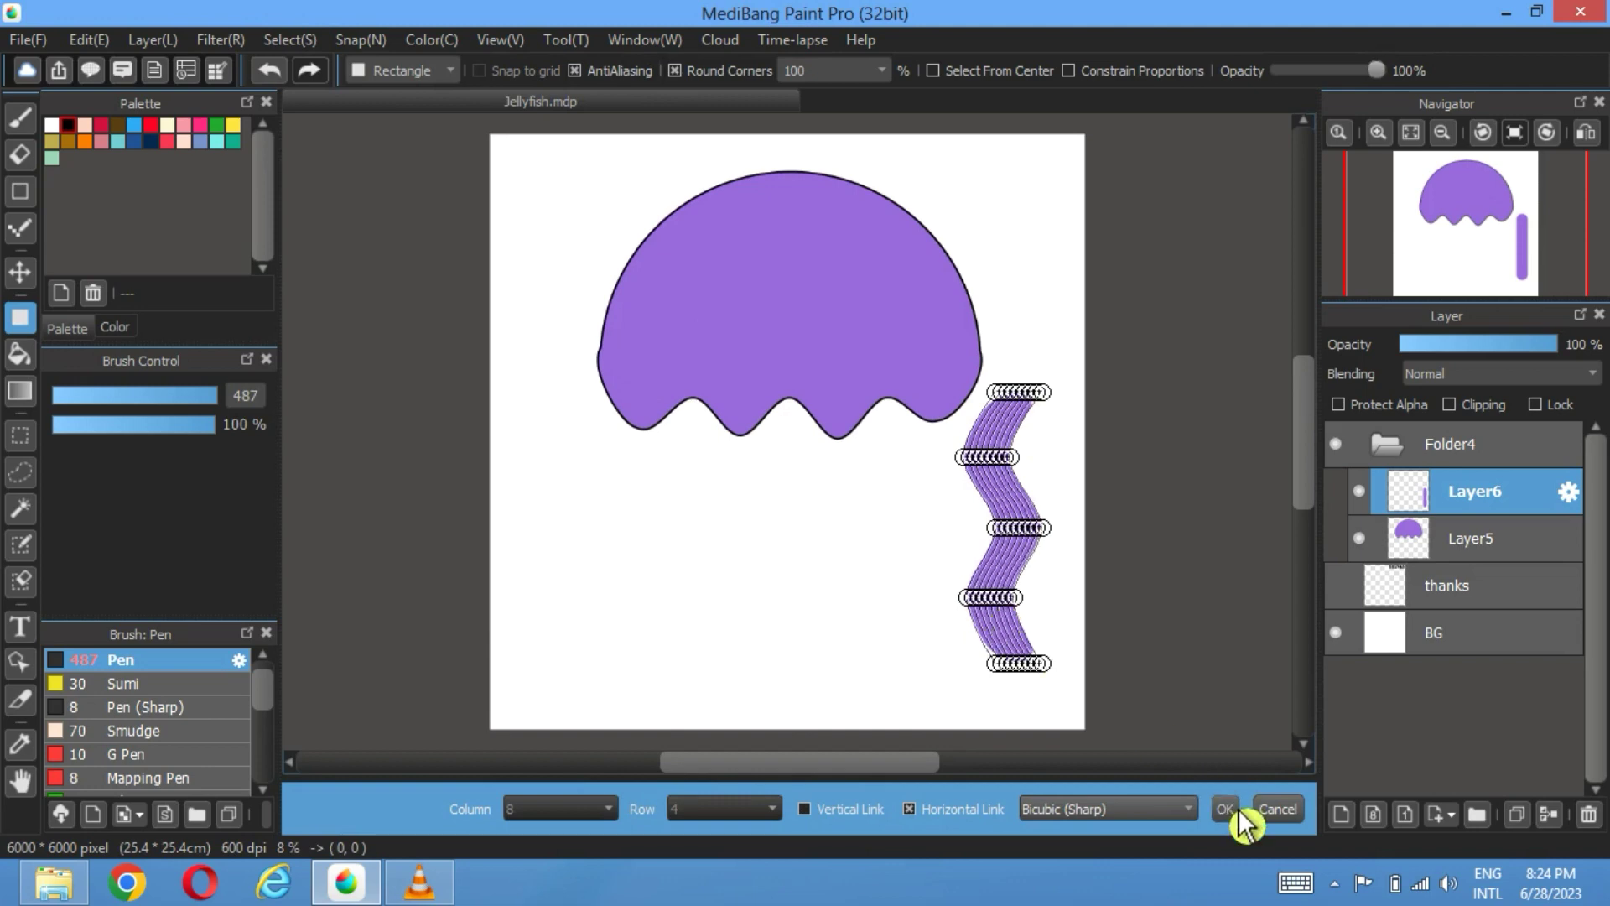
{"action": "left_click", "coordinate": [1238, 812]}
Step: Select the tentacle with the Magic Wand, draw a 20-pixel black border on its boundary and deselect
{"action": "left_click", "coordinate": [20, 508]}
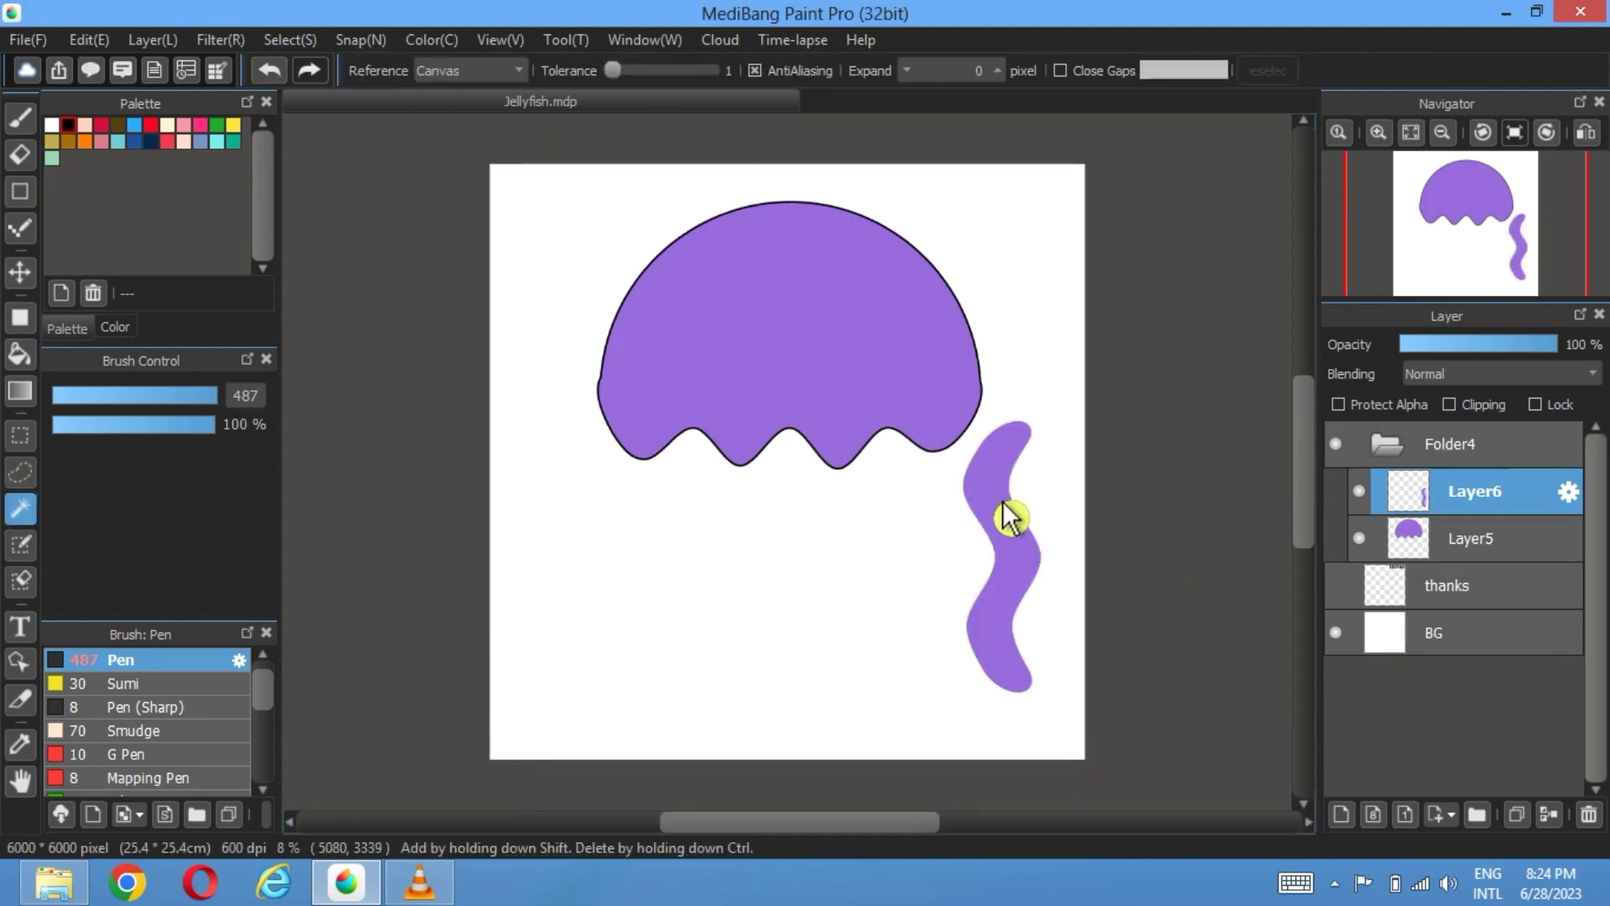
{"action": "left_click", "coordinate": [1010, 518]}
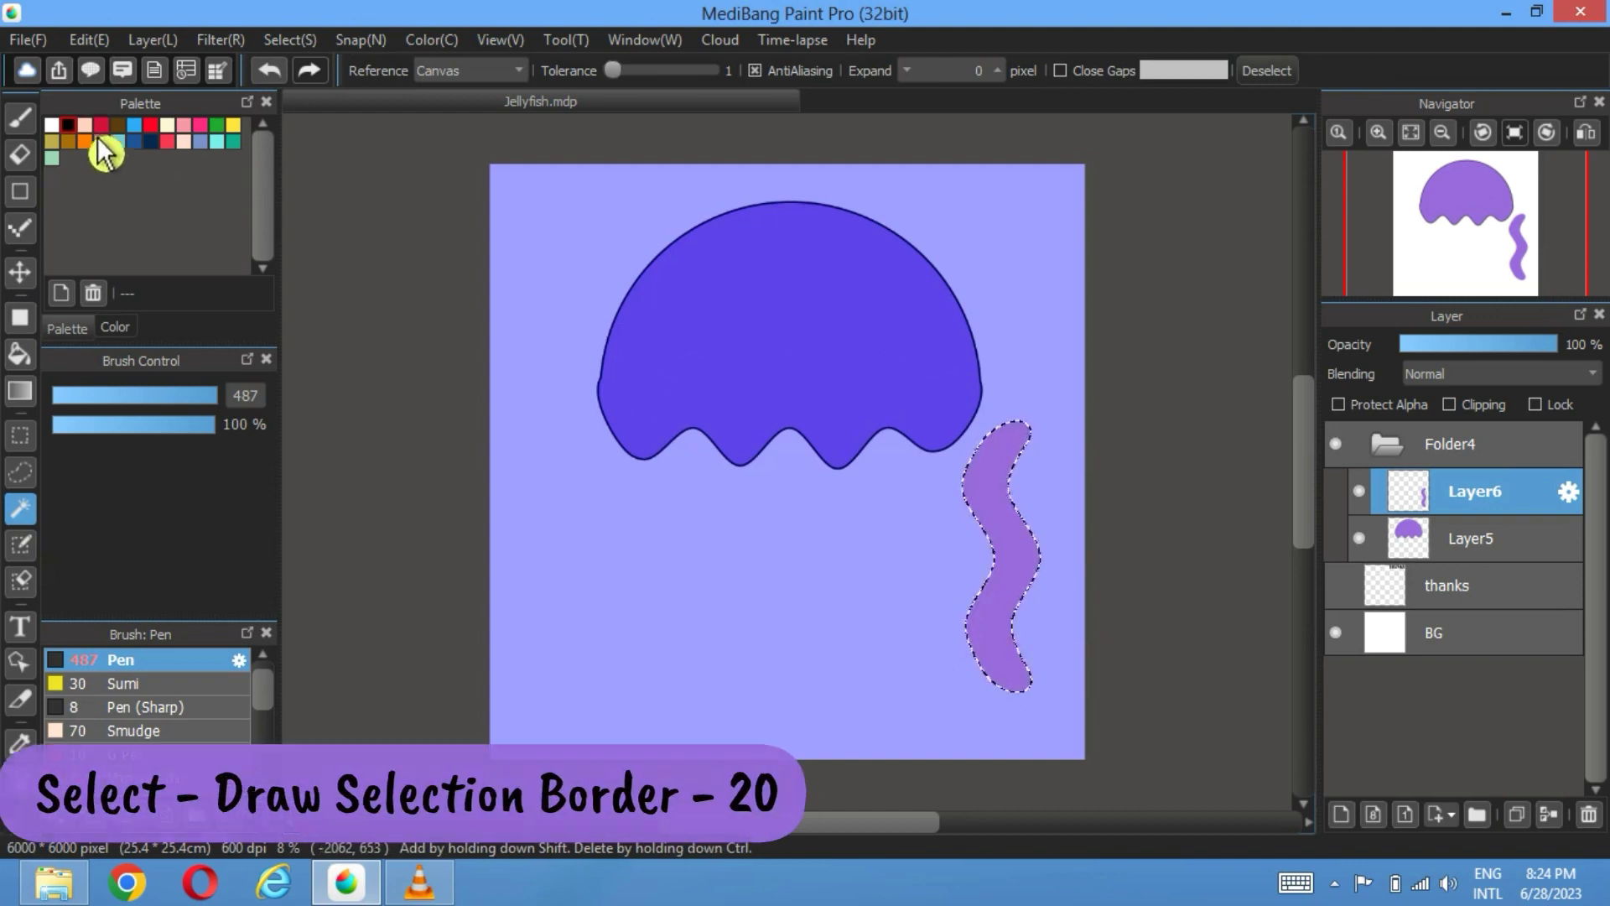
{"action": "left_click", "coordinate": [290, 39]}
{"action": "left_click", "coordinate": [389, 394]}
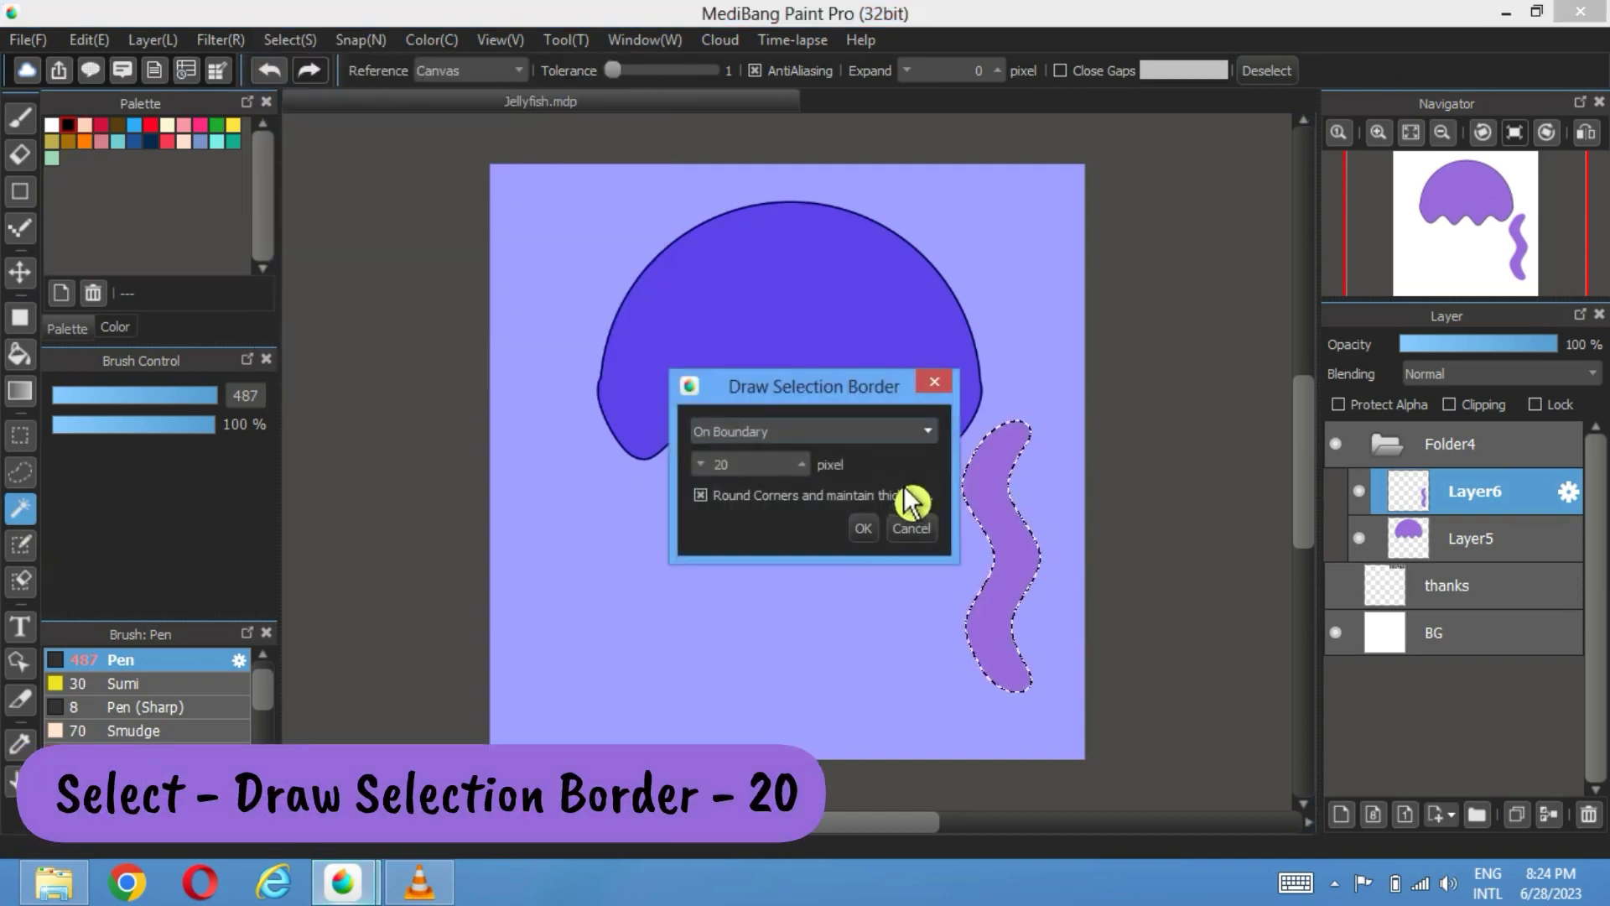
{"action": "left_click", "coordinate": [863, 529]}
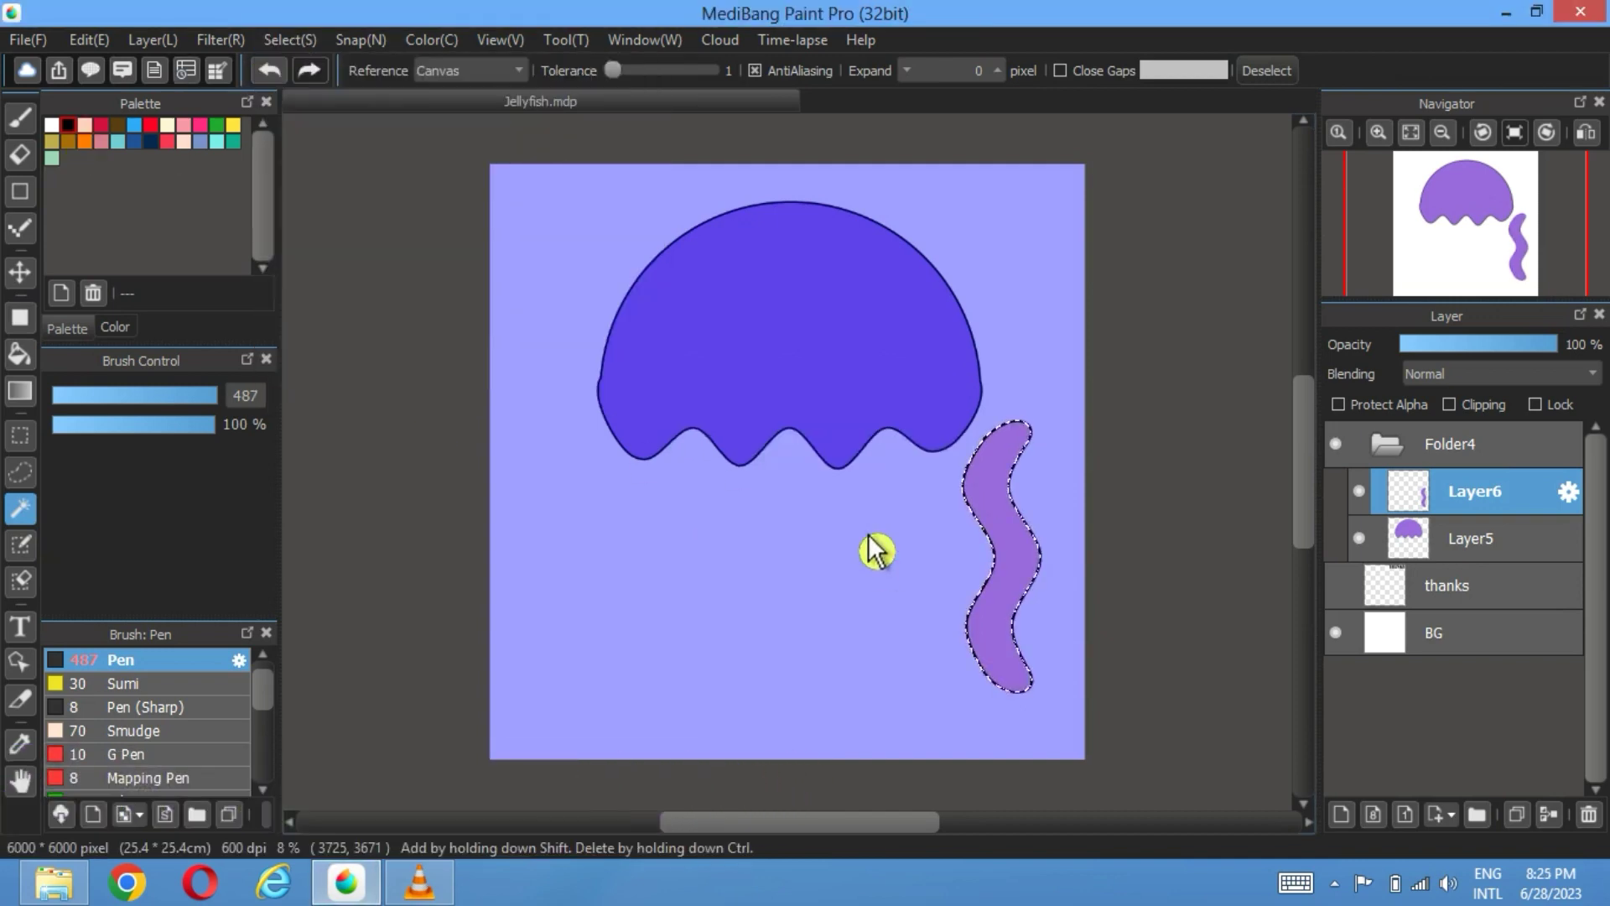
{"action": "left_click", "coordinate": [1268, 74]}
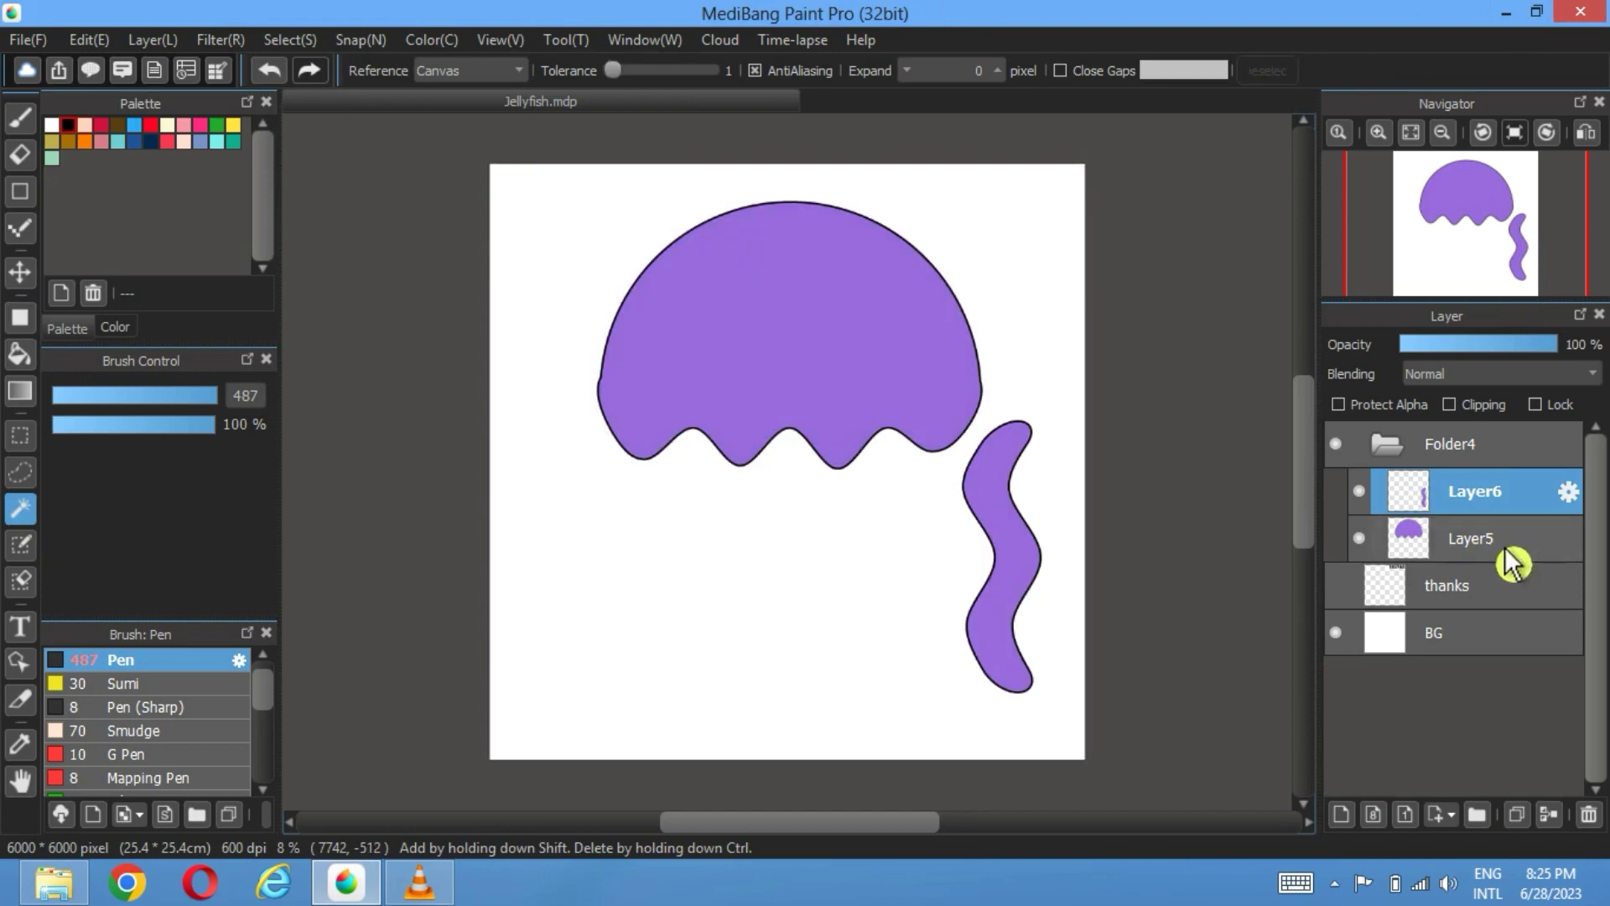
Step: Place the bell's layer above the tentacle's layer and move the tentacle under the bell, just right of centre
{"action": "left_click_drag", "start_coordinate": [1510, 564], "coordinate": [1501, 501]}
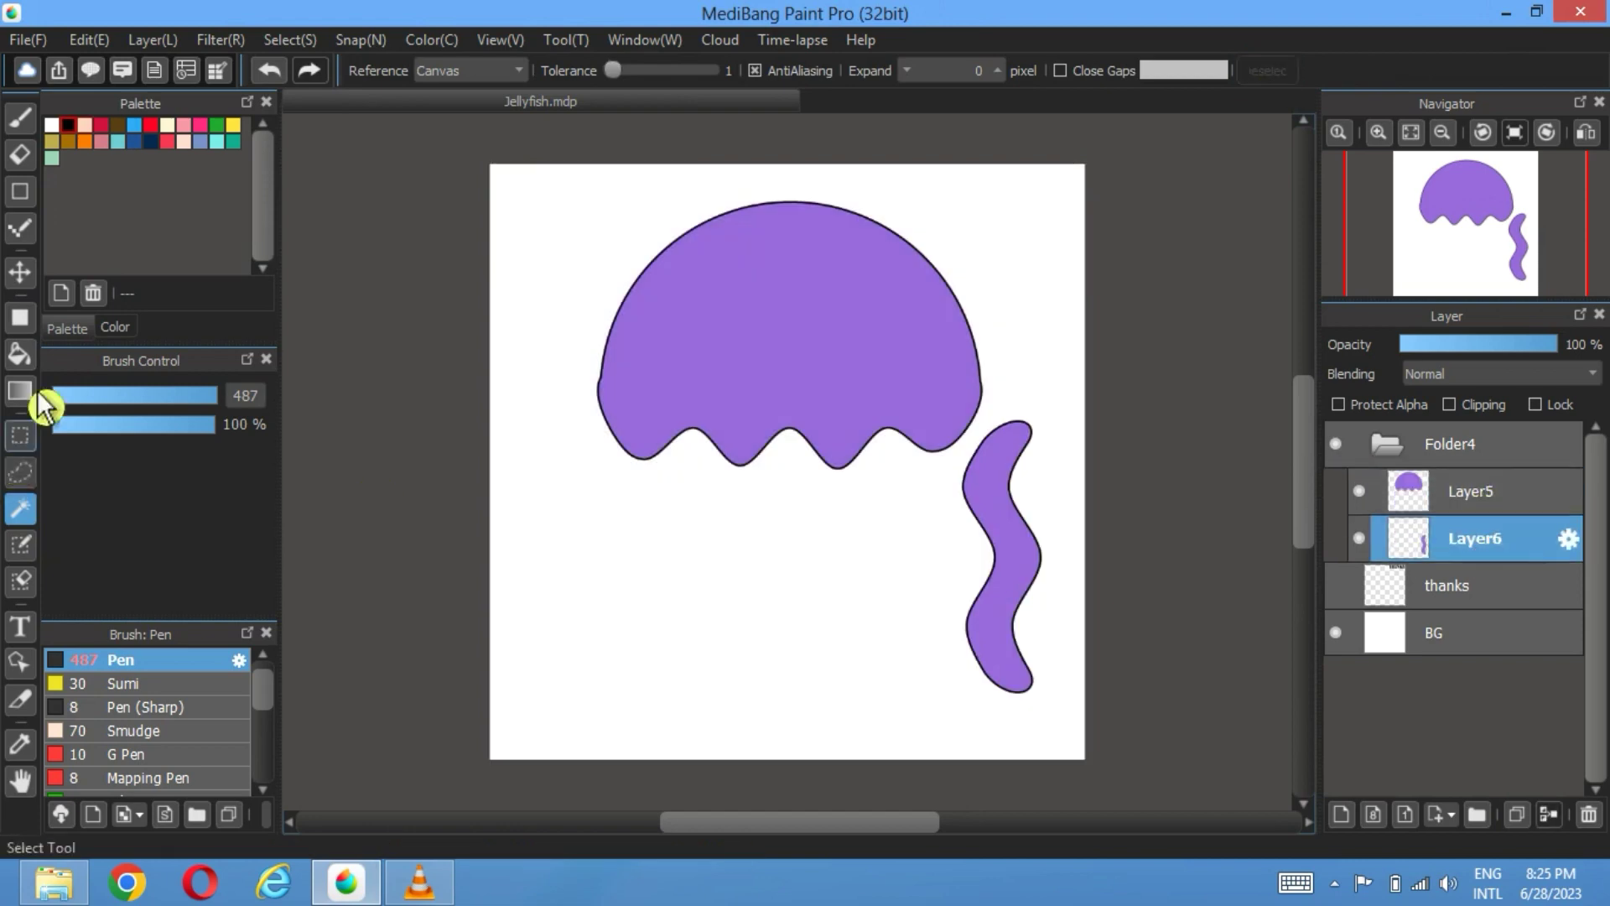
{"action": "left_click", "coordinate": [21, 272]}
{"action": "left_click_drag", "start_coordinate": [966, 526], "coordinate": [855, 511]}
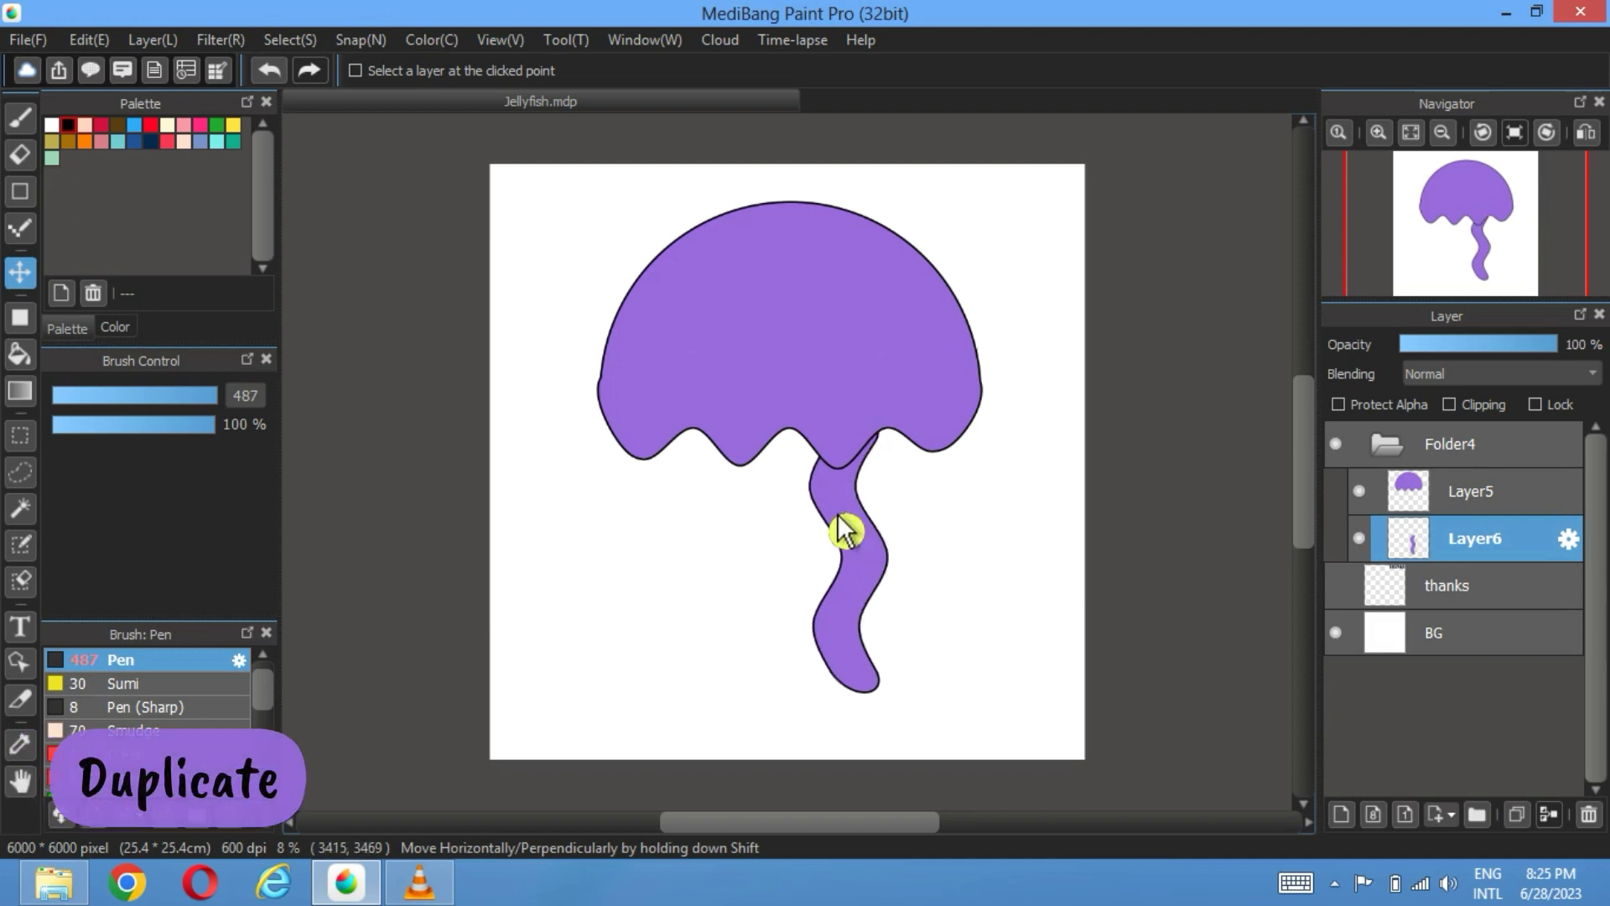
Step: Duplicate the tentacle, shift the copy about 452 px right and 226 px up, and order it behind the original
{"action": "left_click", "coordinate": [1522, 819]}
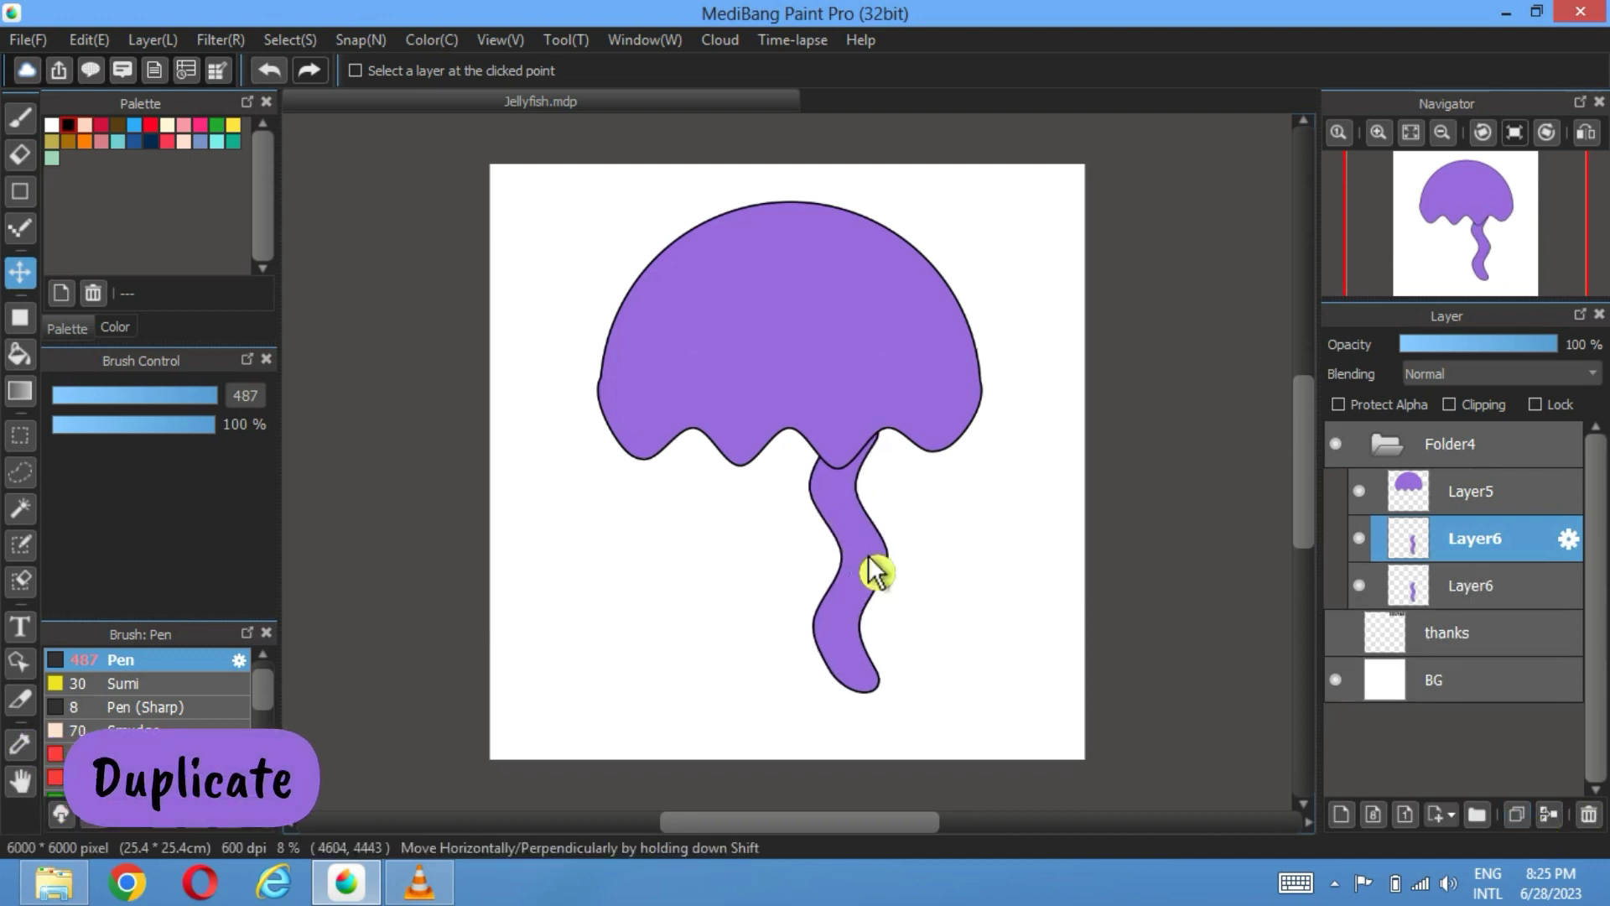
{"action": "left_click_drag", "start_coordinate": [873, 564], "coordinate": [910, 543]}
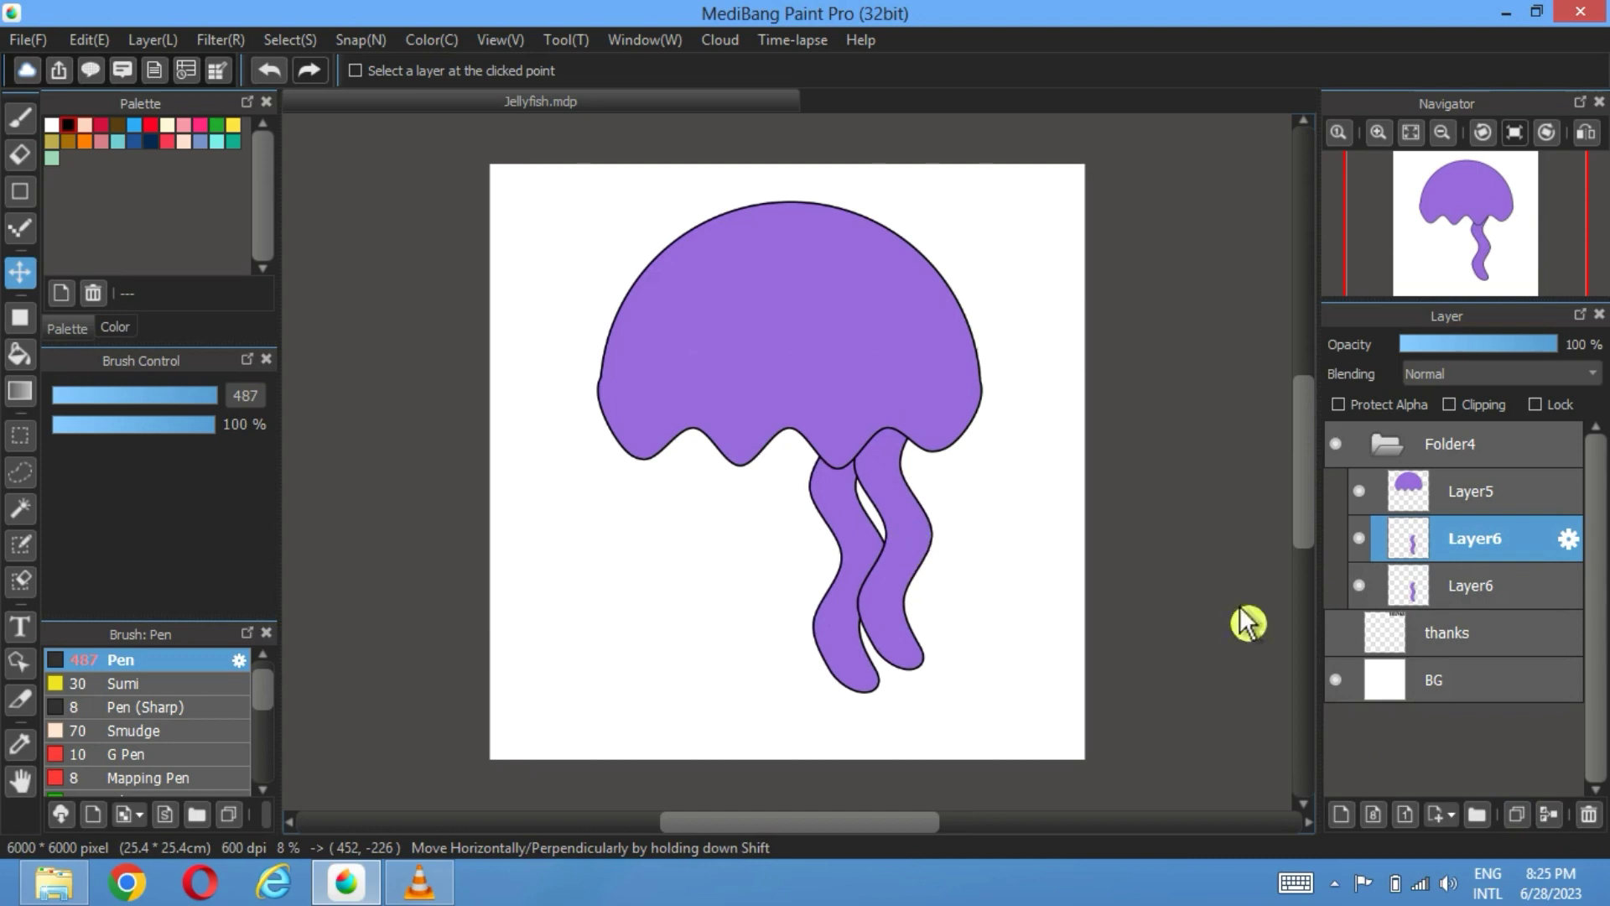
{"action": "left_click_drag", "start_coordinate": [1394, 601], "coordinate": [1387, 538]}
{"action": "left_click", "coordinate": [1483, 604]}
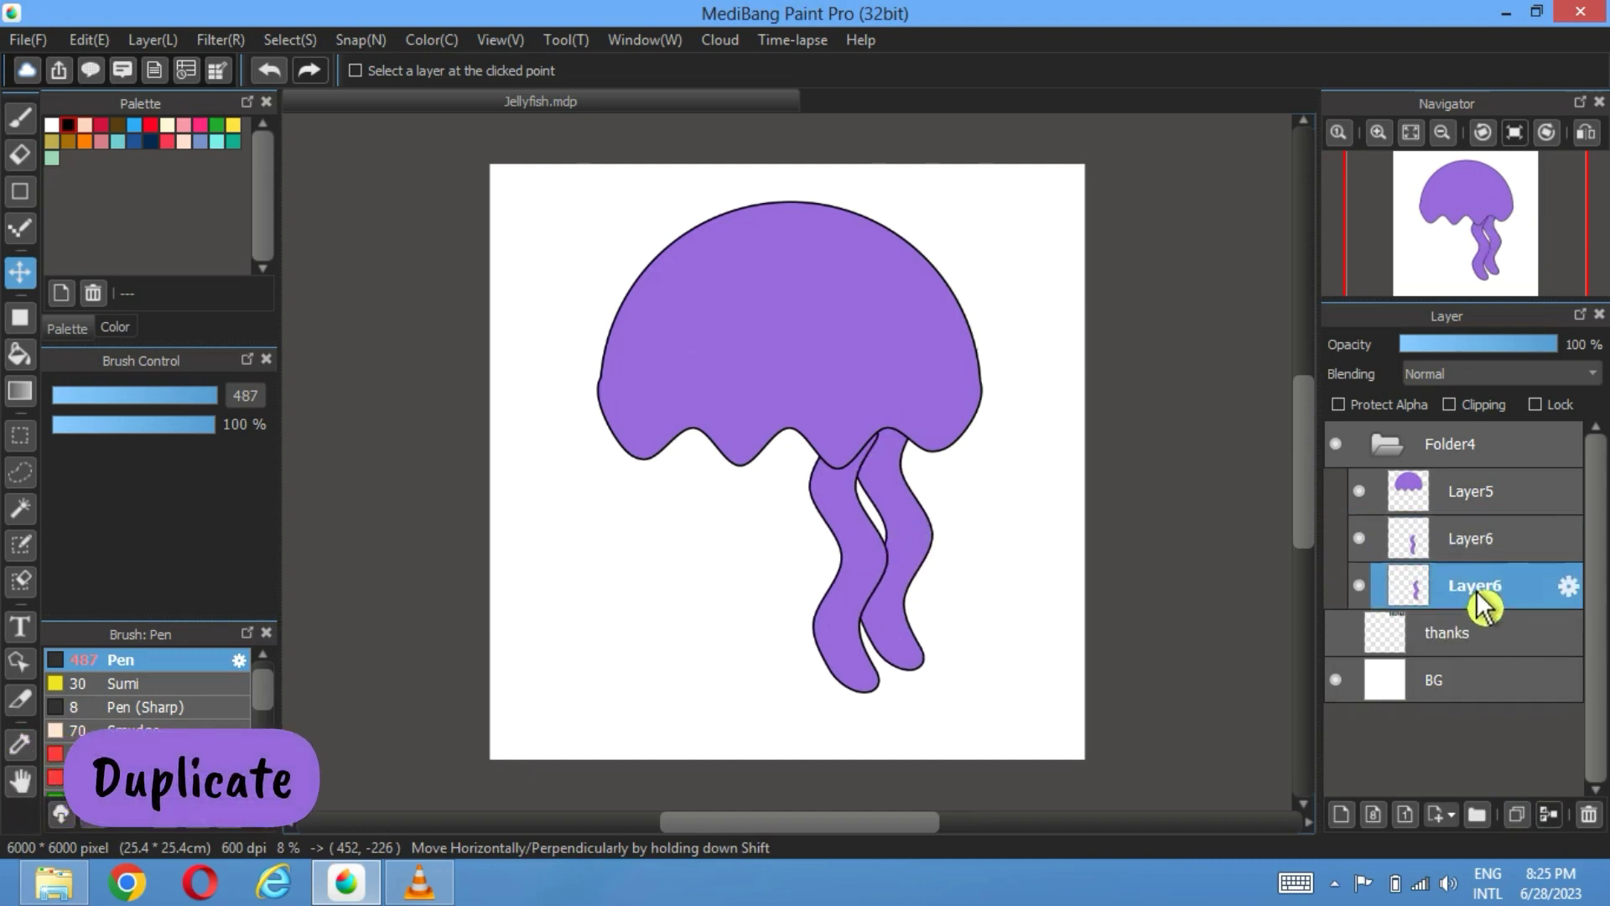
Step: Duplicate the second tentacle and place the copy farther right and slightly higher, behind the other two
{"action": "left_click", "coordinate": [1516, 816]}
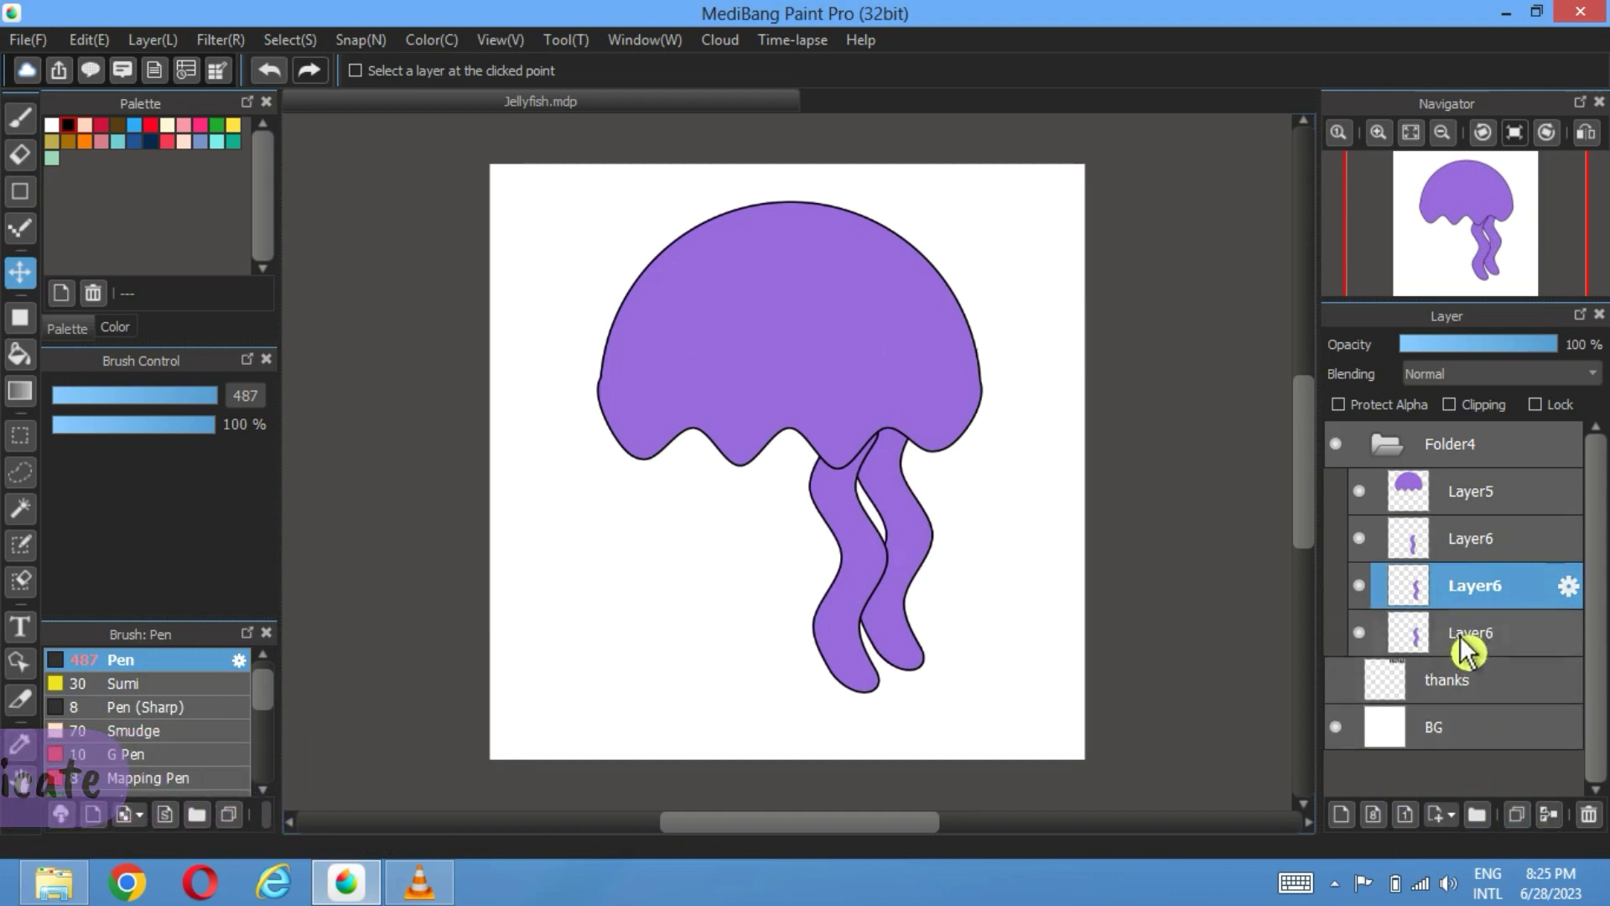
{"action": "left_click_drag", "start_coordinate": [940, 562], "coordinate": [994, 548]}
{"action": "left_click_drag", "start_coordinate": [981, 639], "coordinate": [981, 639]}
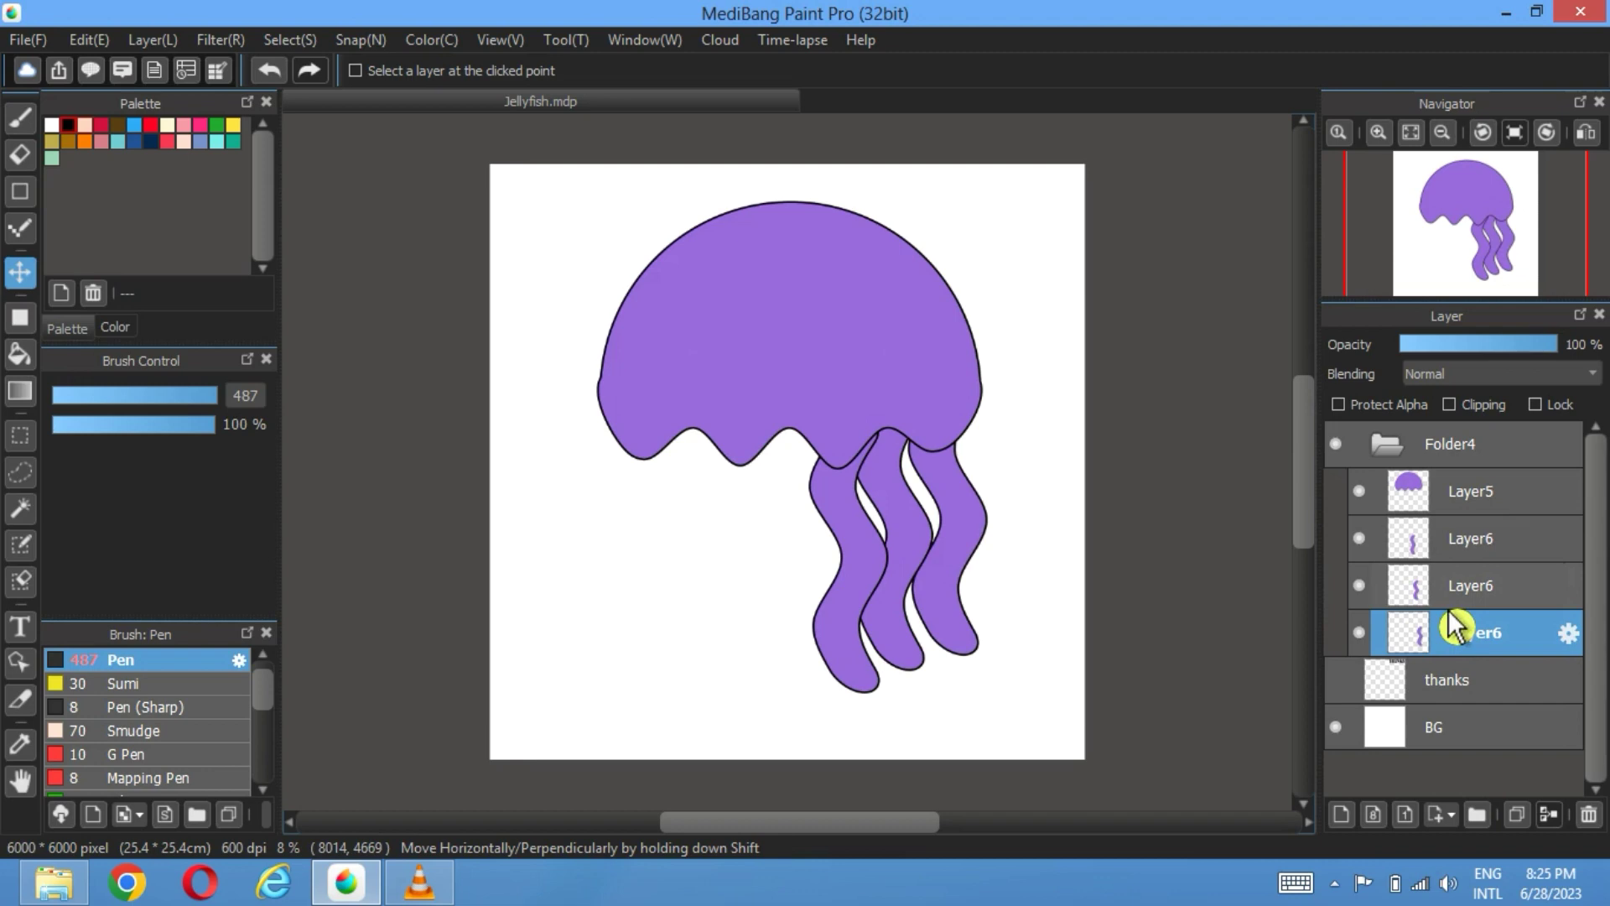
Step: Create a folder below the bell's layer, move the three tentacle layers into it and collapse it
{"action": "left_click", "coordinate": [1477, 813]}
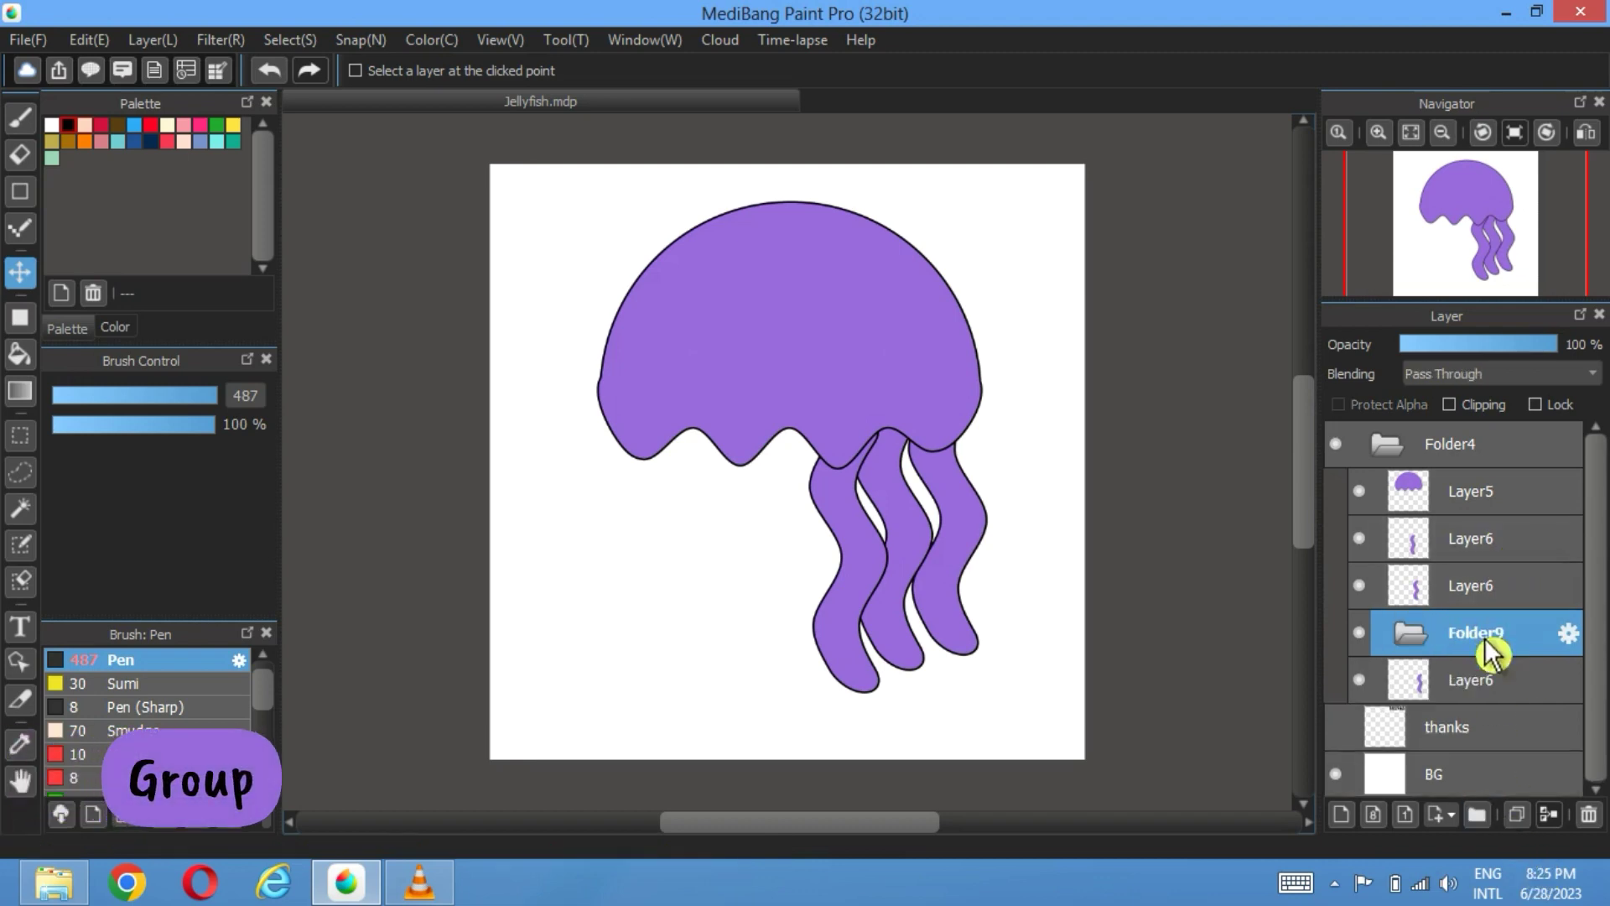
{"action": "left_click_drag", "start_coordinate": [1488, 650], "coordinate": [1509, 528]}
{"action": "left_click", "coordinate": [1477, 597]}
{"action": "left_click", "coordinate": [1476, 684], "text": "shift"}
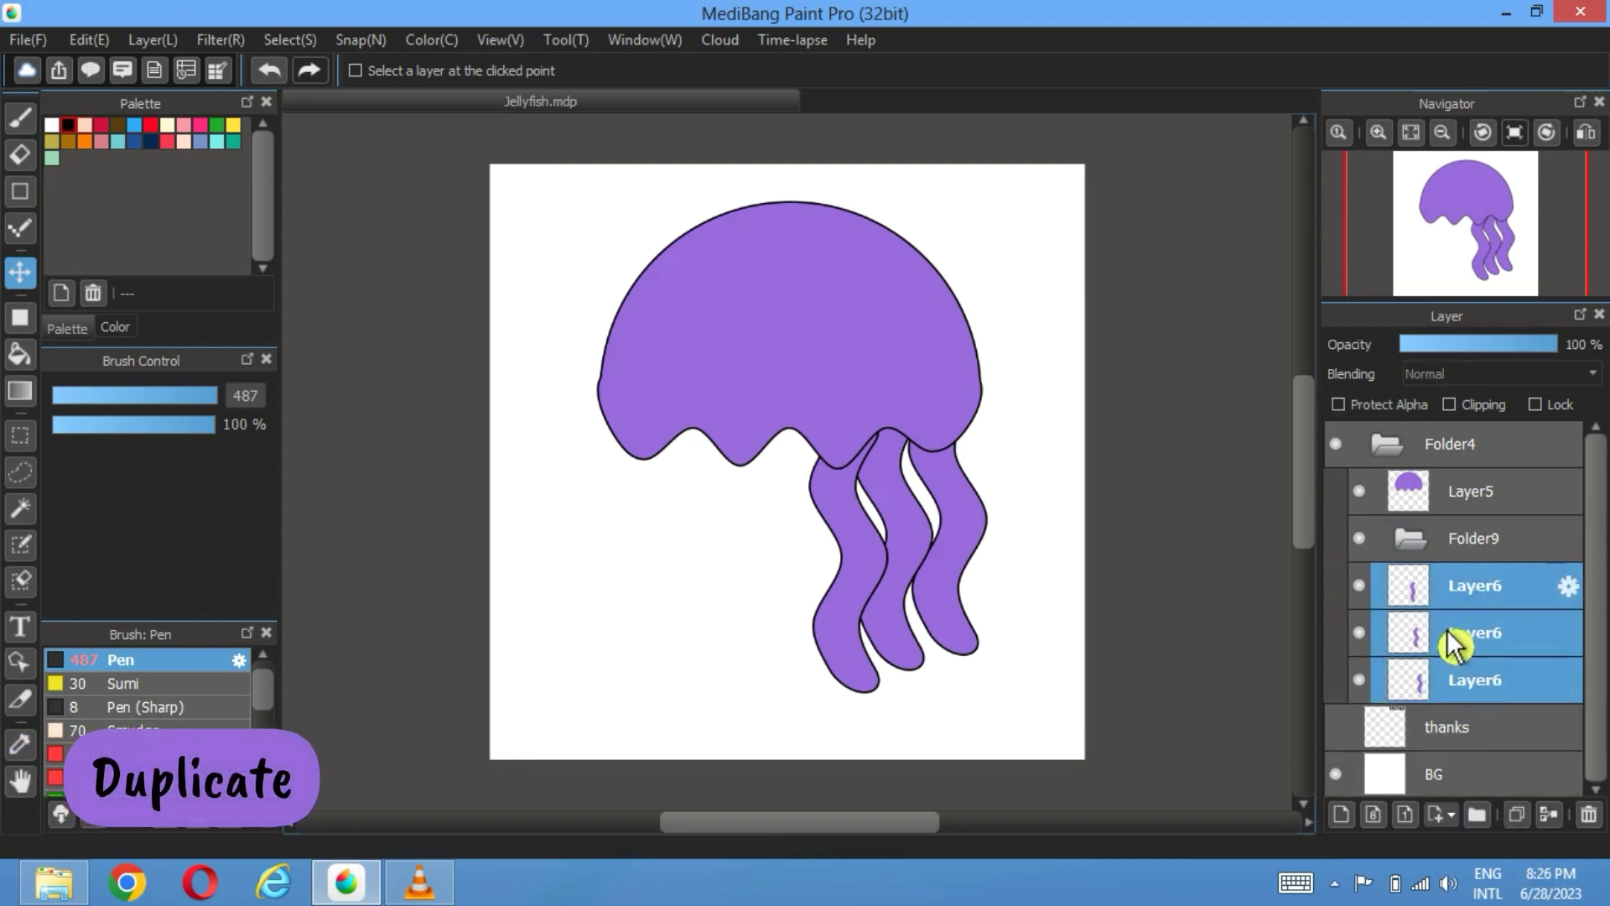
{"action": "left_click_drag", "start_coordinate": [1453, 644], "coordinate": [1427, 546]}
{"action": "left_click", "coordinate": [1417, 541]}
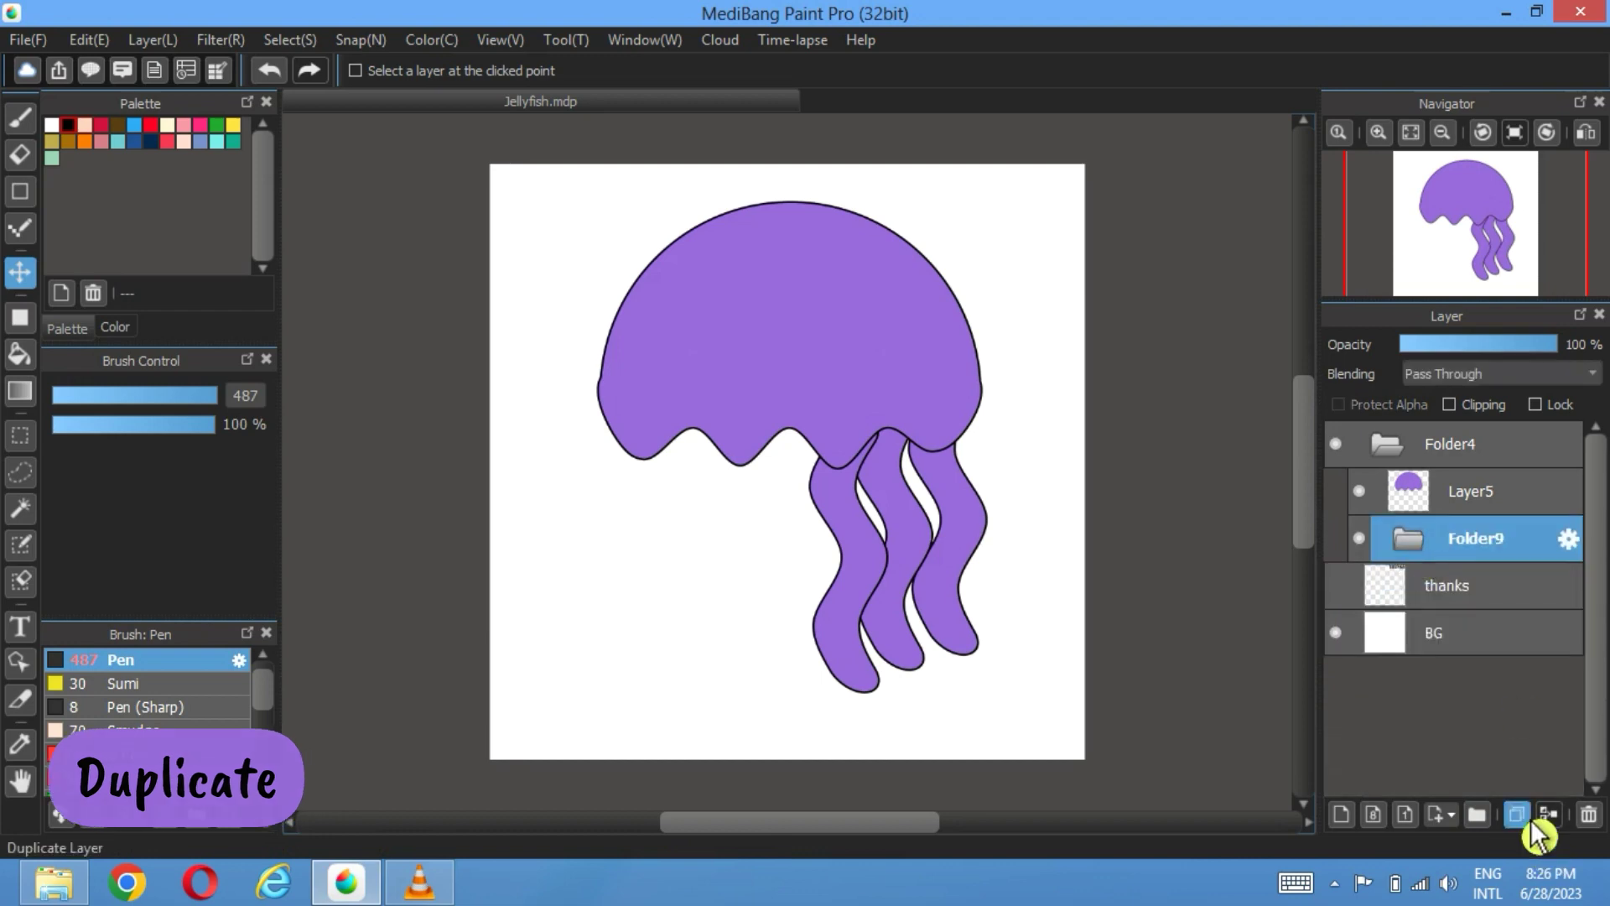
Step: Duplicate the tentacle folder, flip the copy horizontally, and shift it slightly right under the bell's left half
{"action": "left_click", "coordinate": [1532, 825]}
{"action": "left_click", "coordinate": [152, 39]}
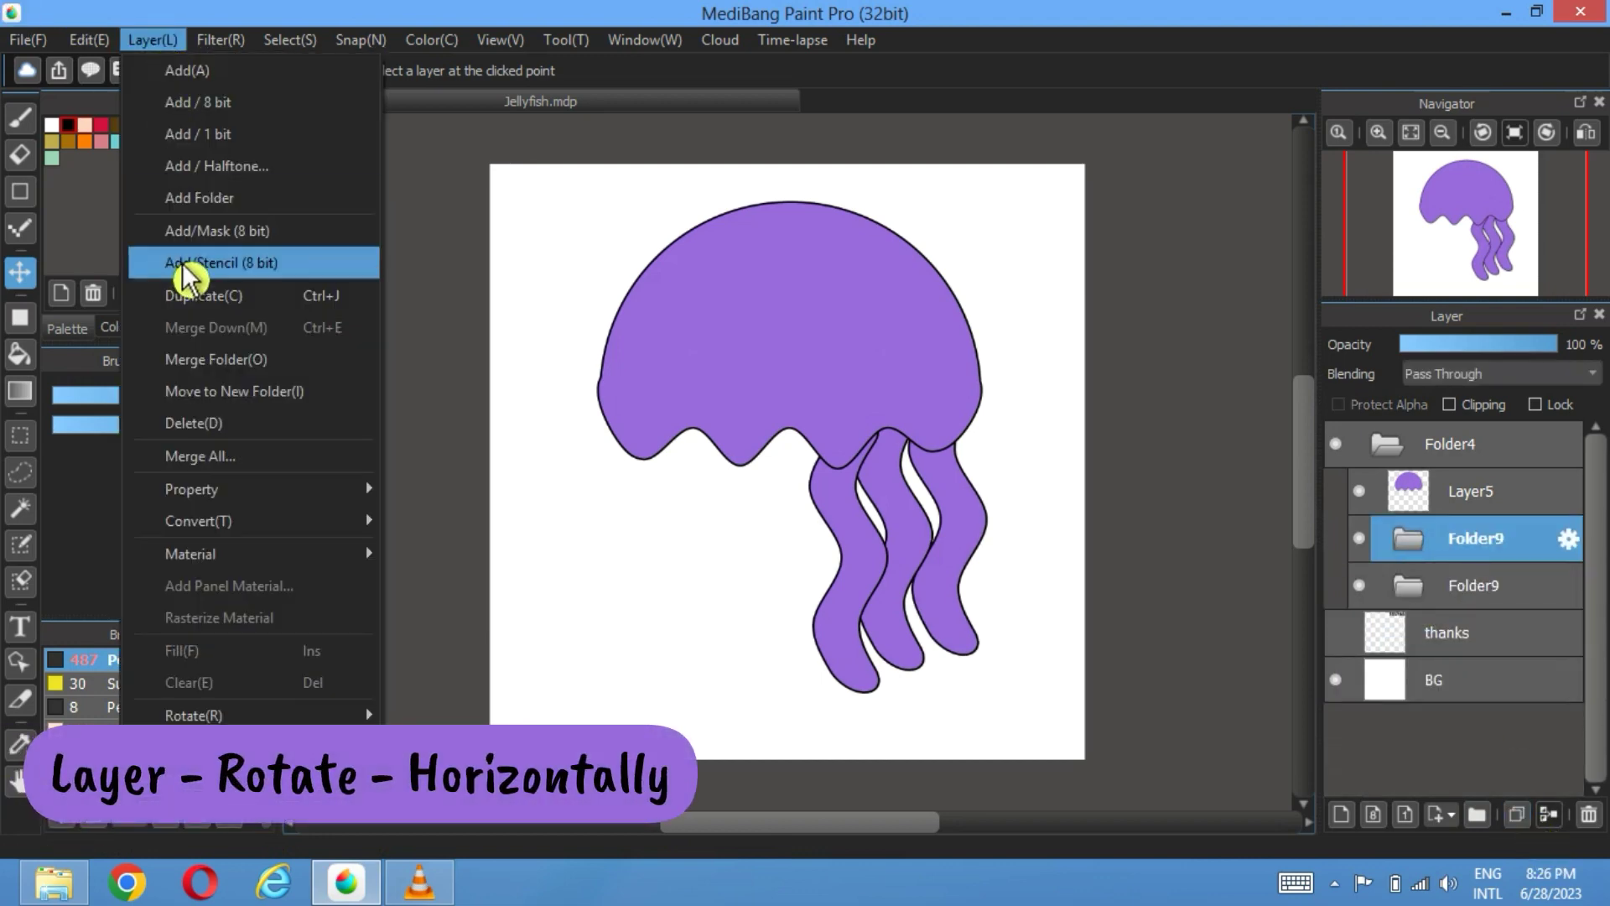
{"action": "mouse_move", "coordinate": [277, 715]}
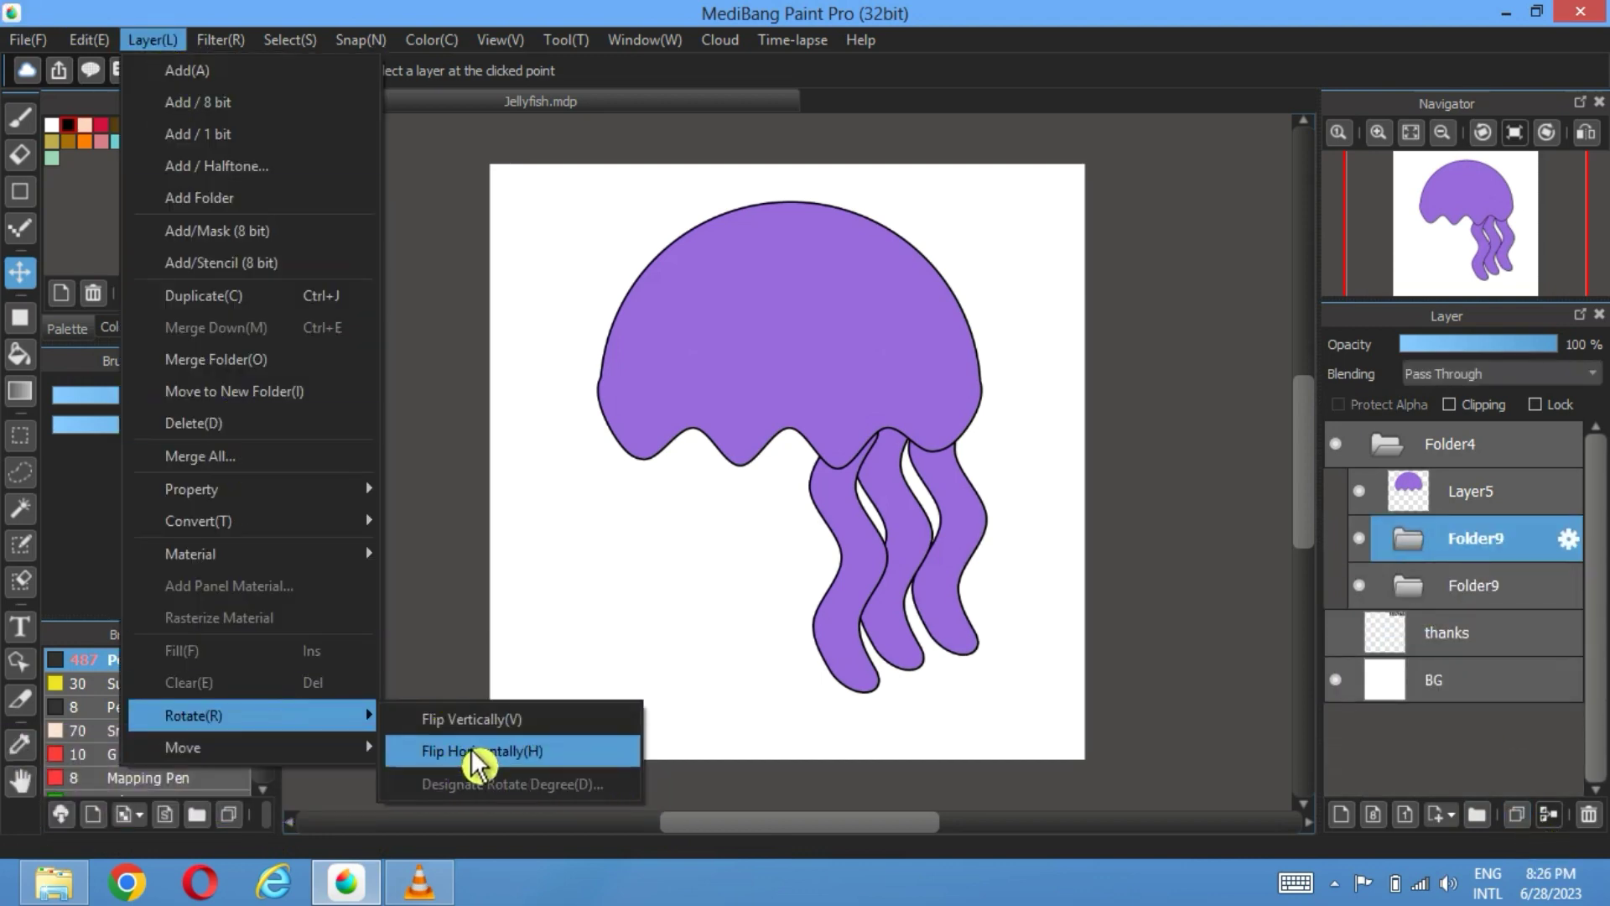
{"action": "left_click", "coordinate": [478, 755]}
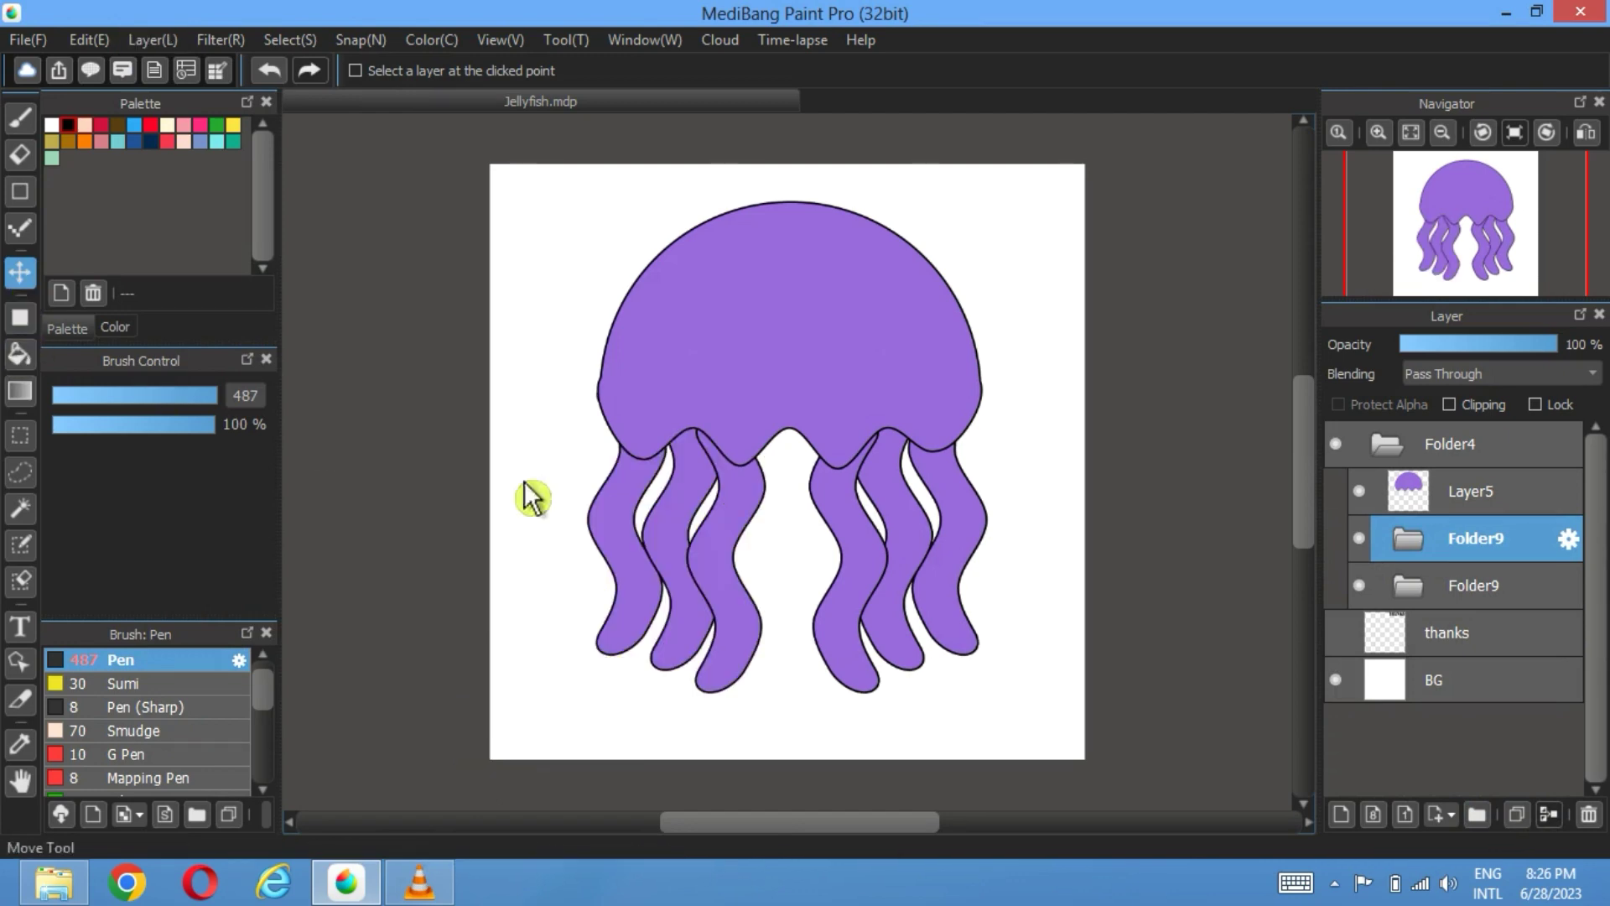
{"action": "left_click_drag", "start_coordinate": [712, 546], "coordinate": [748, 550]}
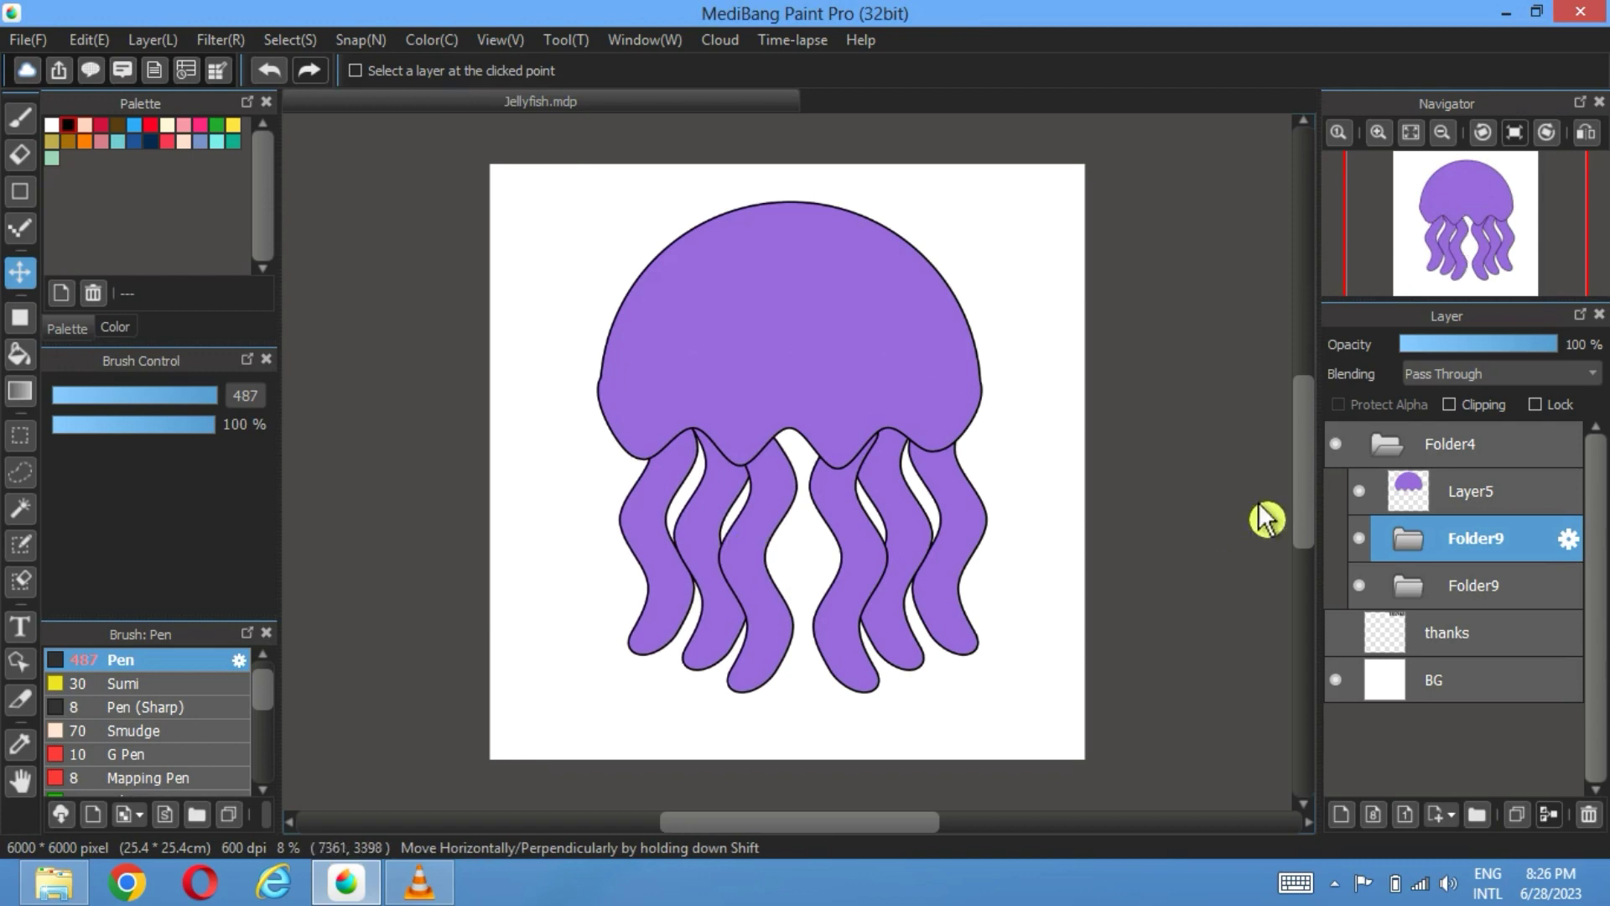
Step: On a new layer above the bell, draw a filled black circle as the right eye with a small white circular highlight
{"action": "left_click", "coordinate": [1405, 493]}
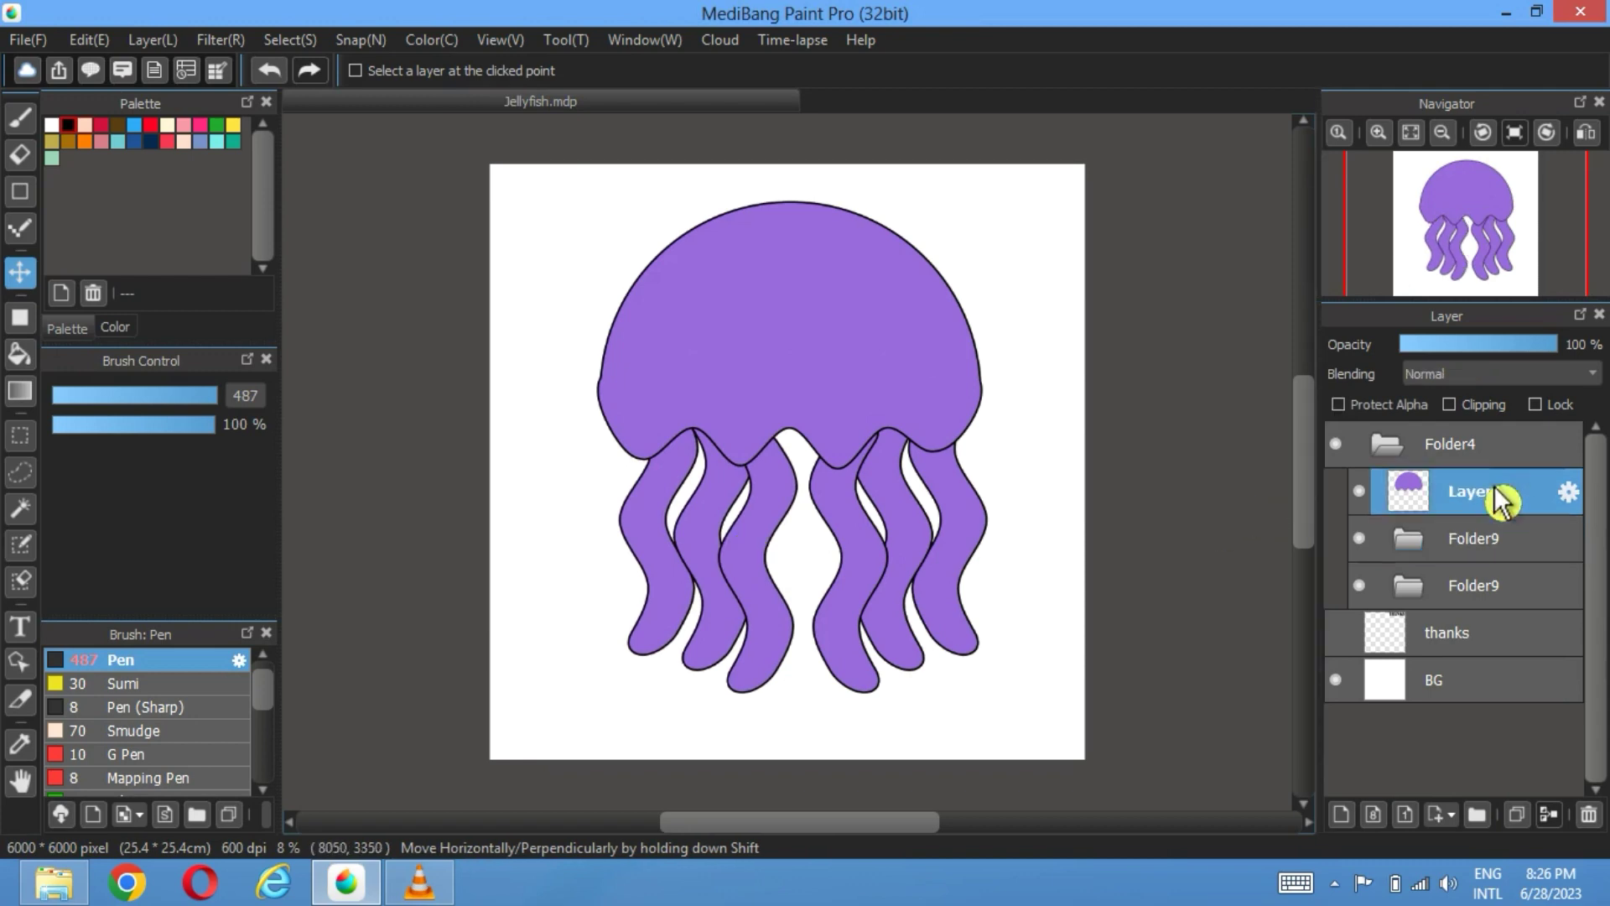
{"action": "left_click", "coordinate": [1344, 826]}
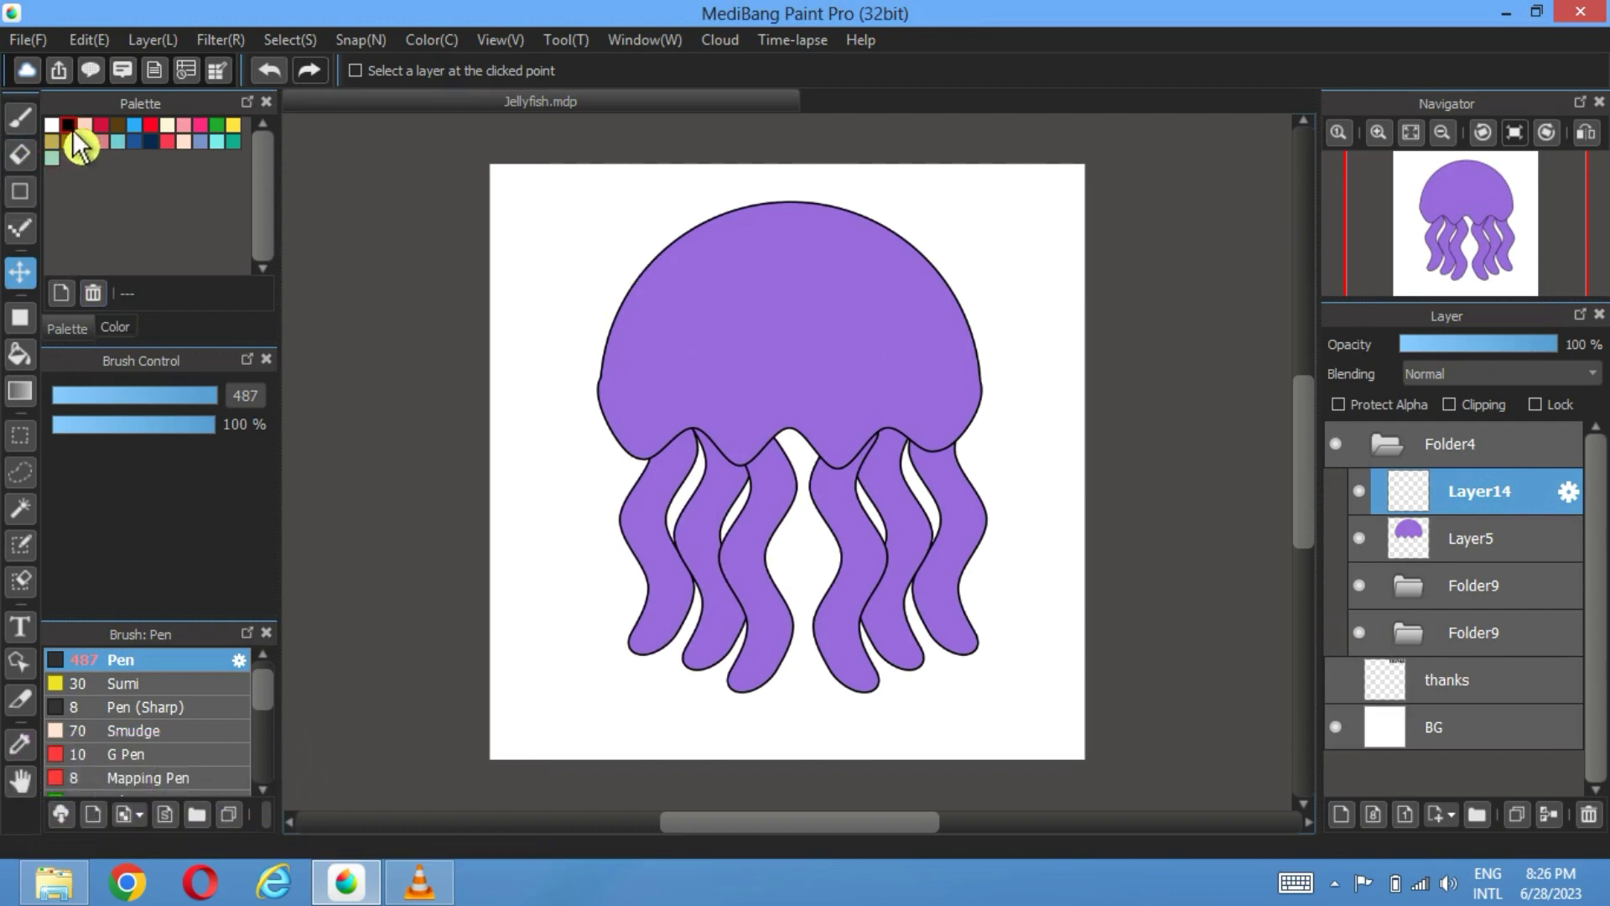
{"action": "left_click", "coordinate": [20, 317]}
{"action": "left_click", "coordinate": [401, 70]}
{"action": "left_click", "coordinate": [384, 87]}
{"action": "left_click", "coordinate": [1086, 74]}
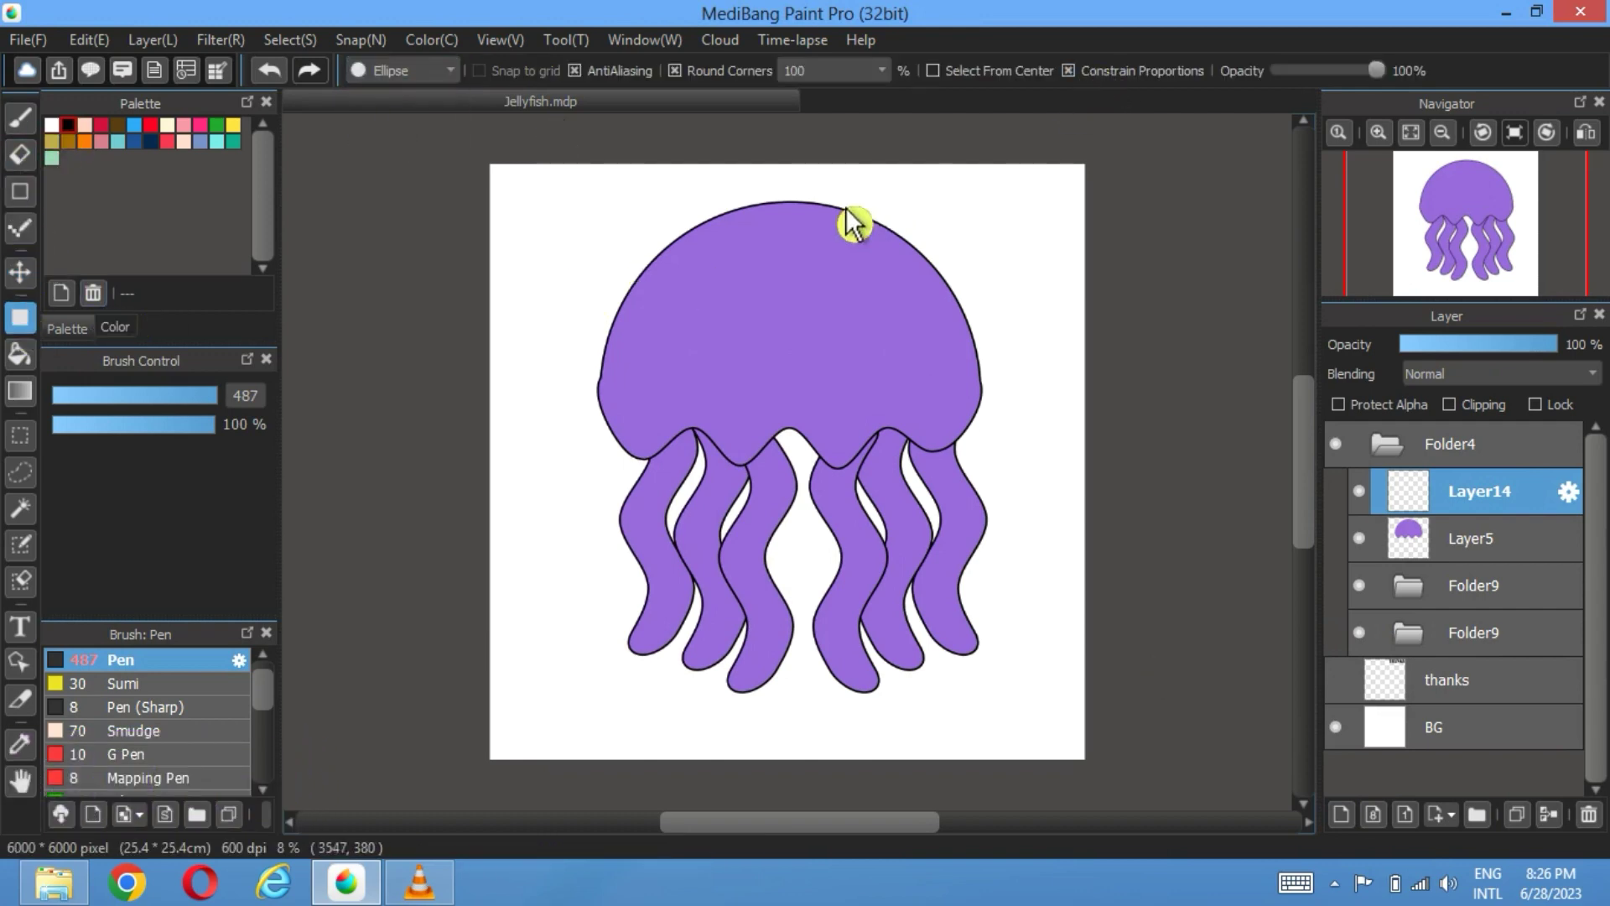
{"action": "scroll", "coordinate": [852, 220], "scroll_direction": "up", "scroll_amount": 1}
{"action": "scroll", "coordinate": [776, 417], "scroll_direction": "up", "scroll_amount": 1}
{"action": "scroll", "coordinate": [683, 564], "scroll_direction": "up", "scroll_amount": 1}
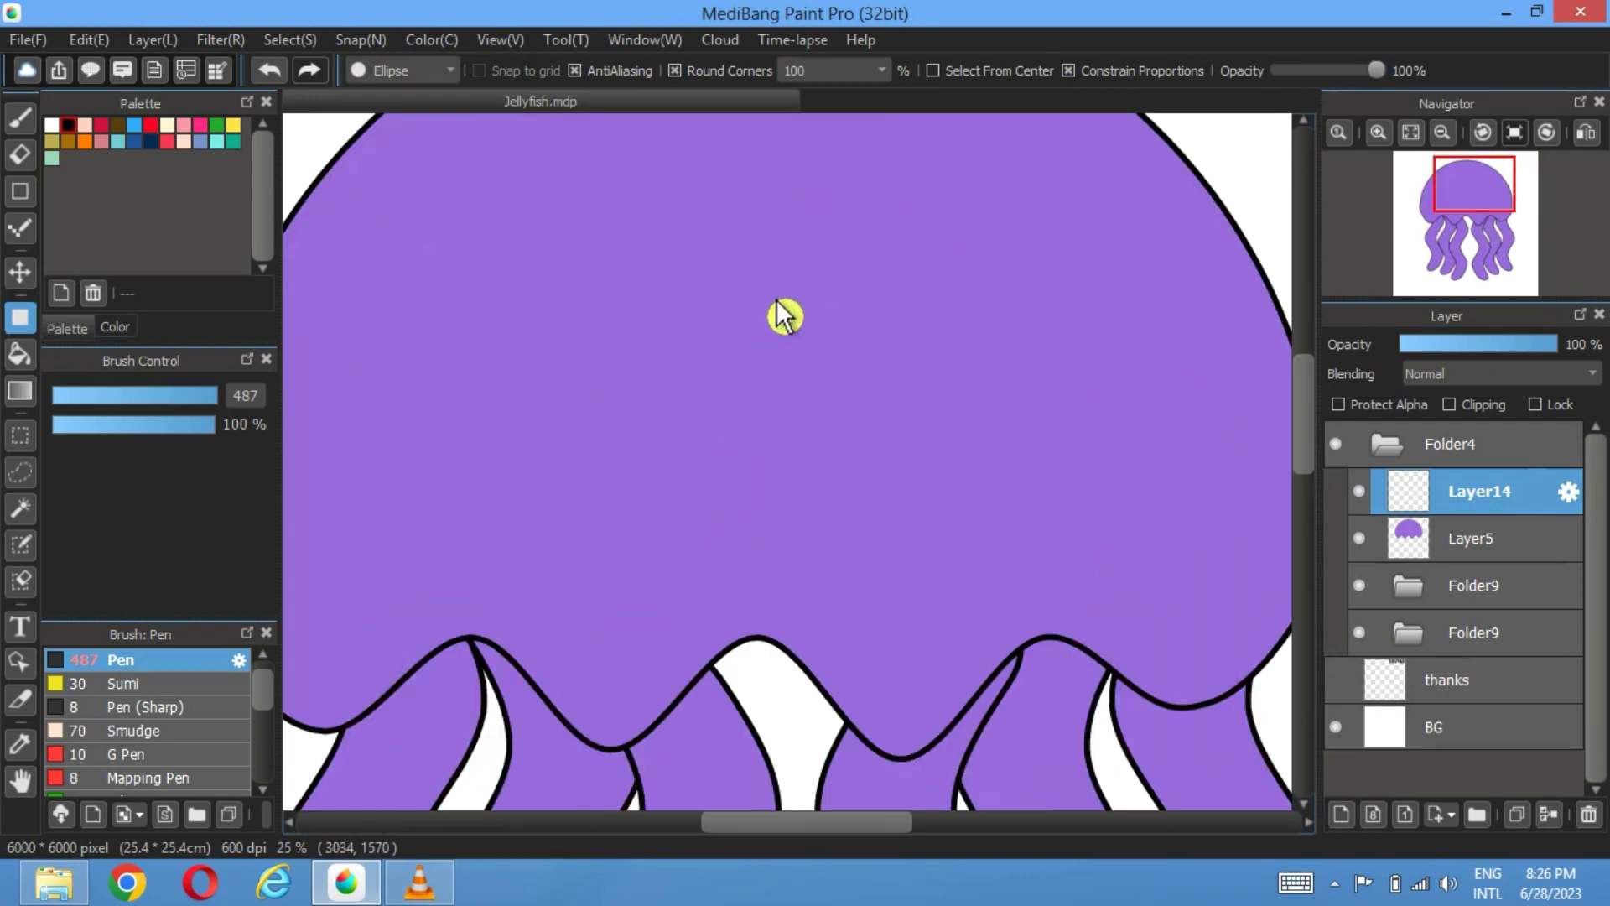
{"action": "left_click_drag", "start_coordinate": [937, 302], "coordinate": [769, 480]}
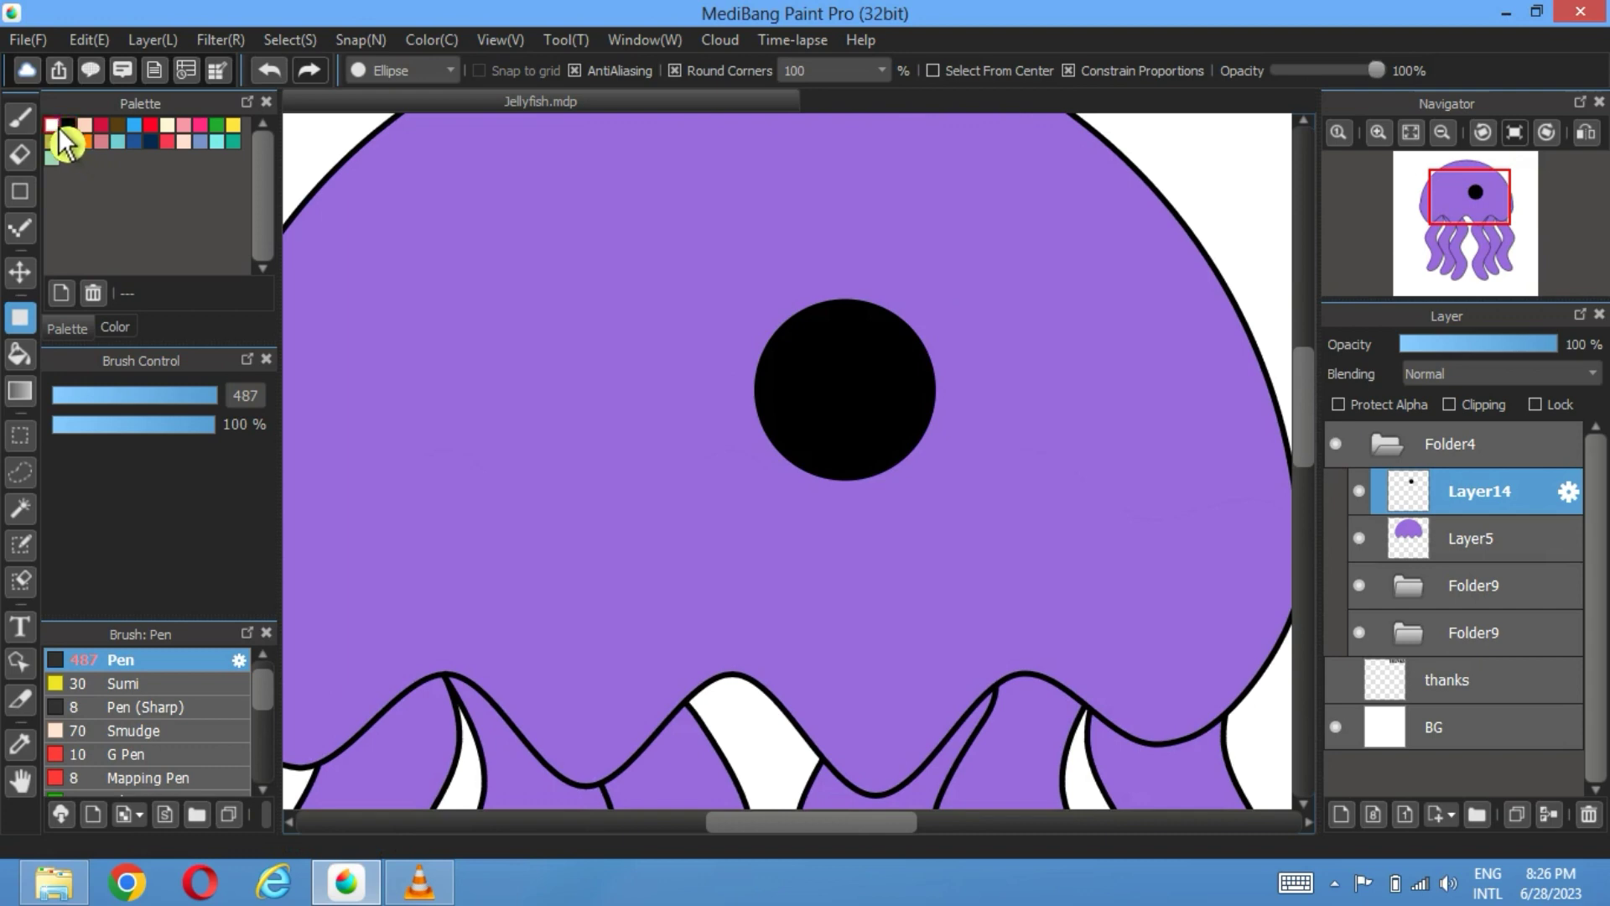
{"action": "left_click_drag", "start_coordinate": [906, 353], "coordinate": [851, 382]}
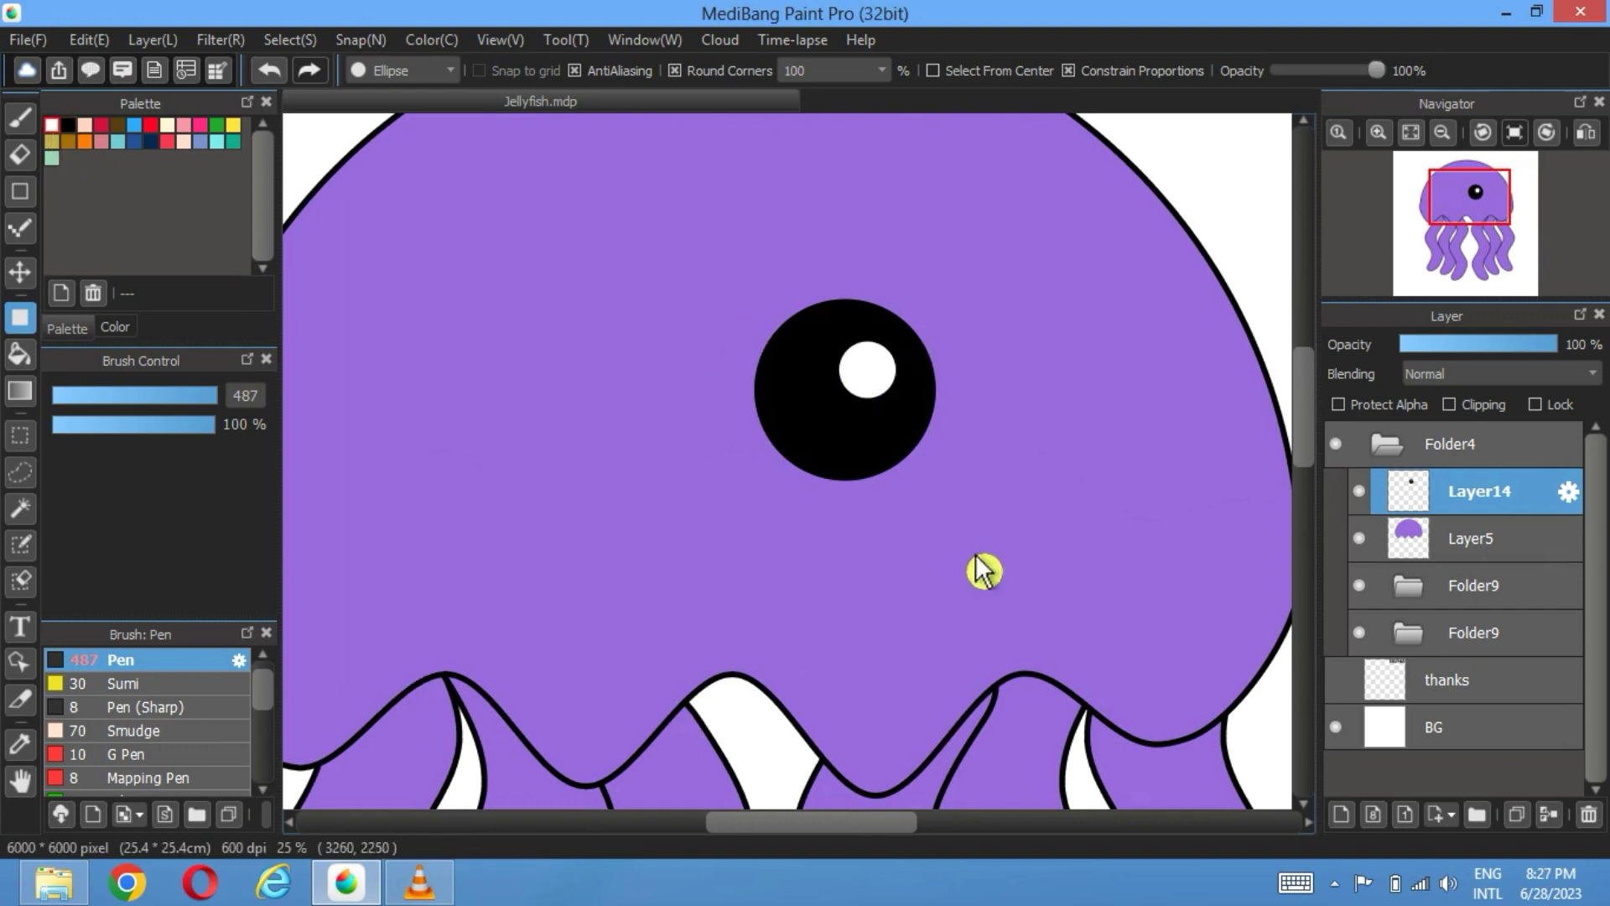
Step: Duplicate the eye layer and shift the copy about 996 px straight left
{"action": "left_click", "coordinate": [1518, 815]}
{"action": "left_click", "coordinate": [20, 272]}
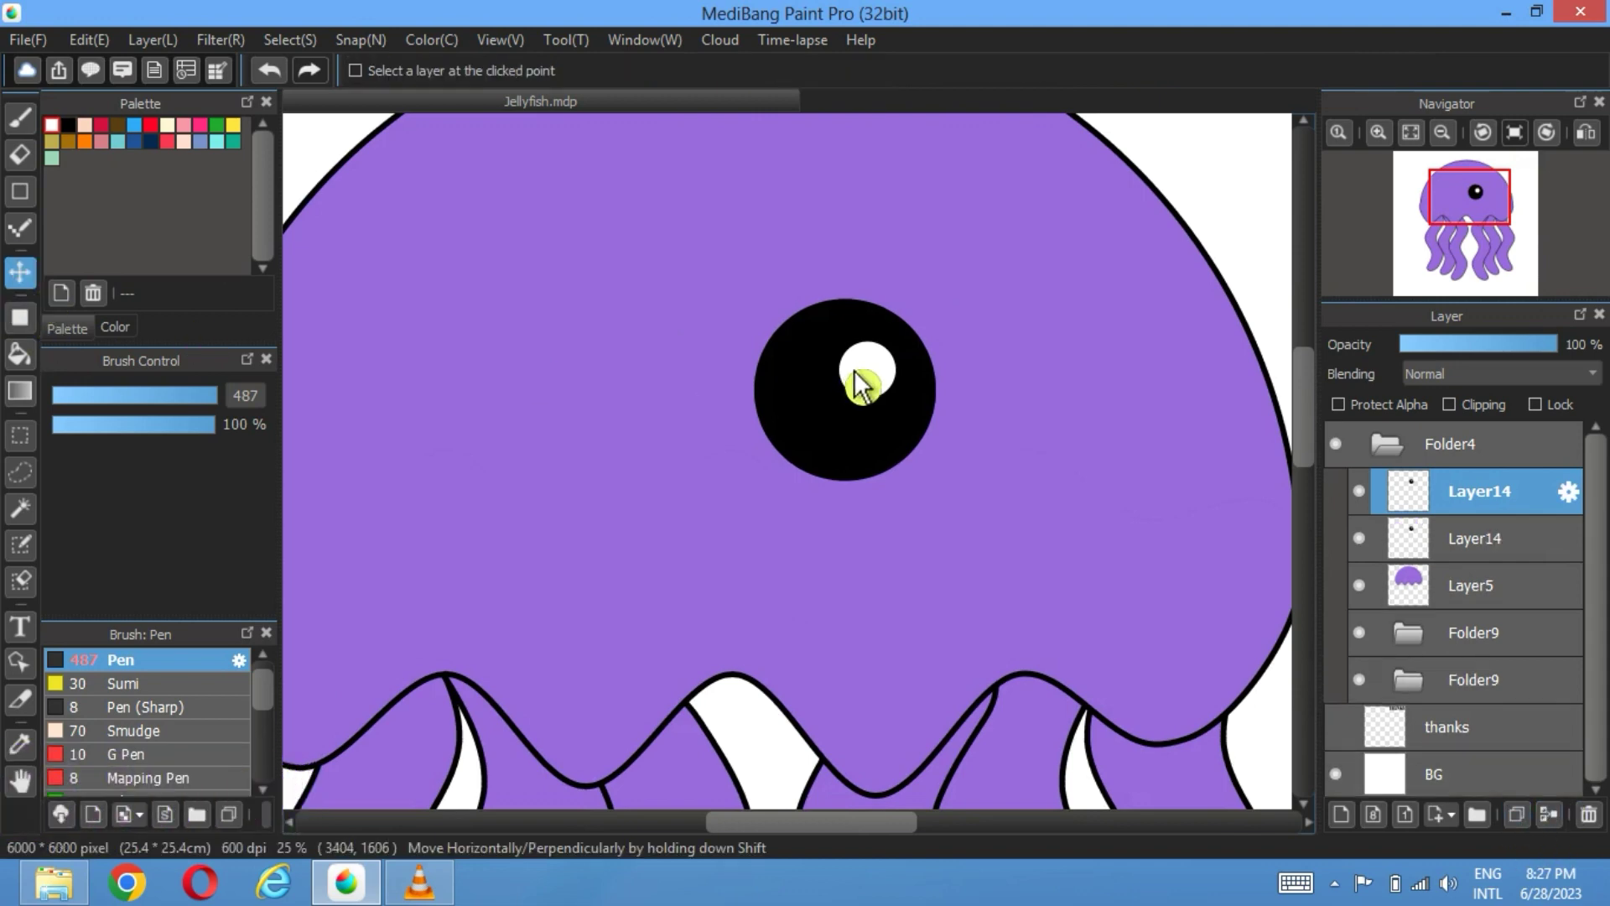
{"action": "left_click_drag", "start_coordinate": [861, 384], "coordinate": [566, 394]}
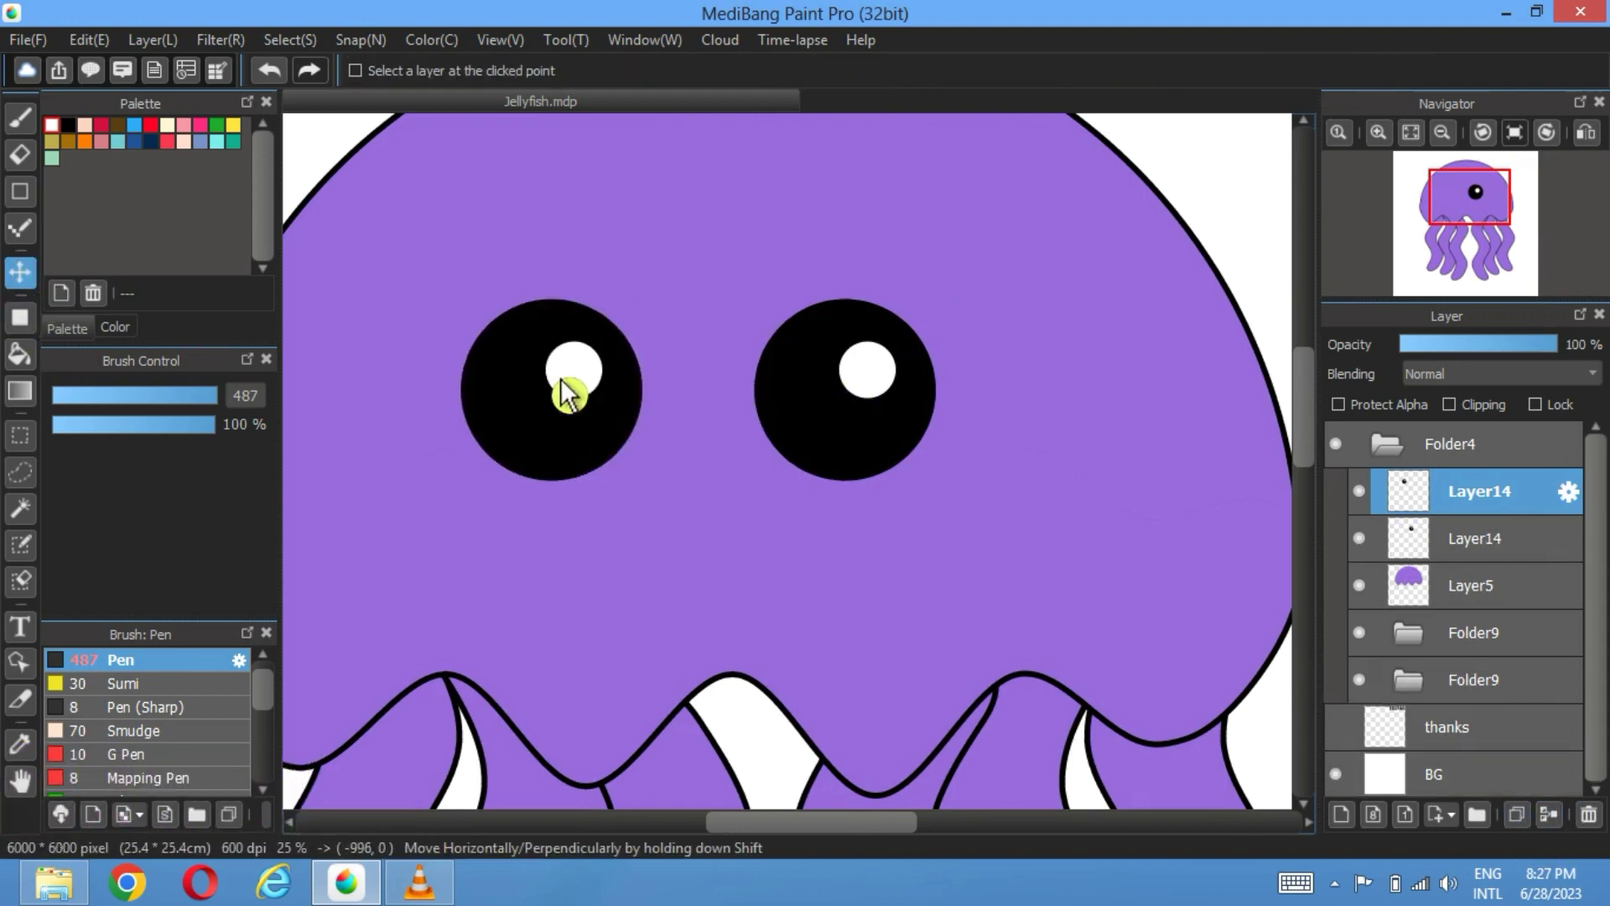
Step: Move both eye layers together about 82 px right and 144 px up
{"action": "left_click", "coordinate": [1411, 133]}
{"action": "left_click", "coordinate": [1510, 538], "text": "ctrl"}
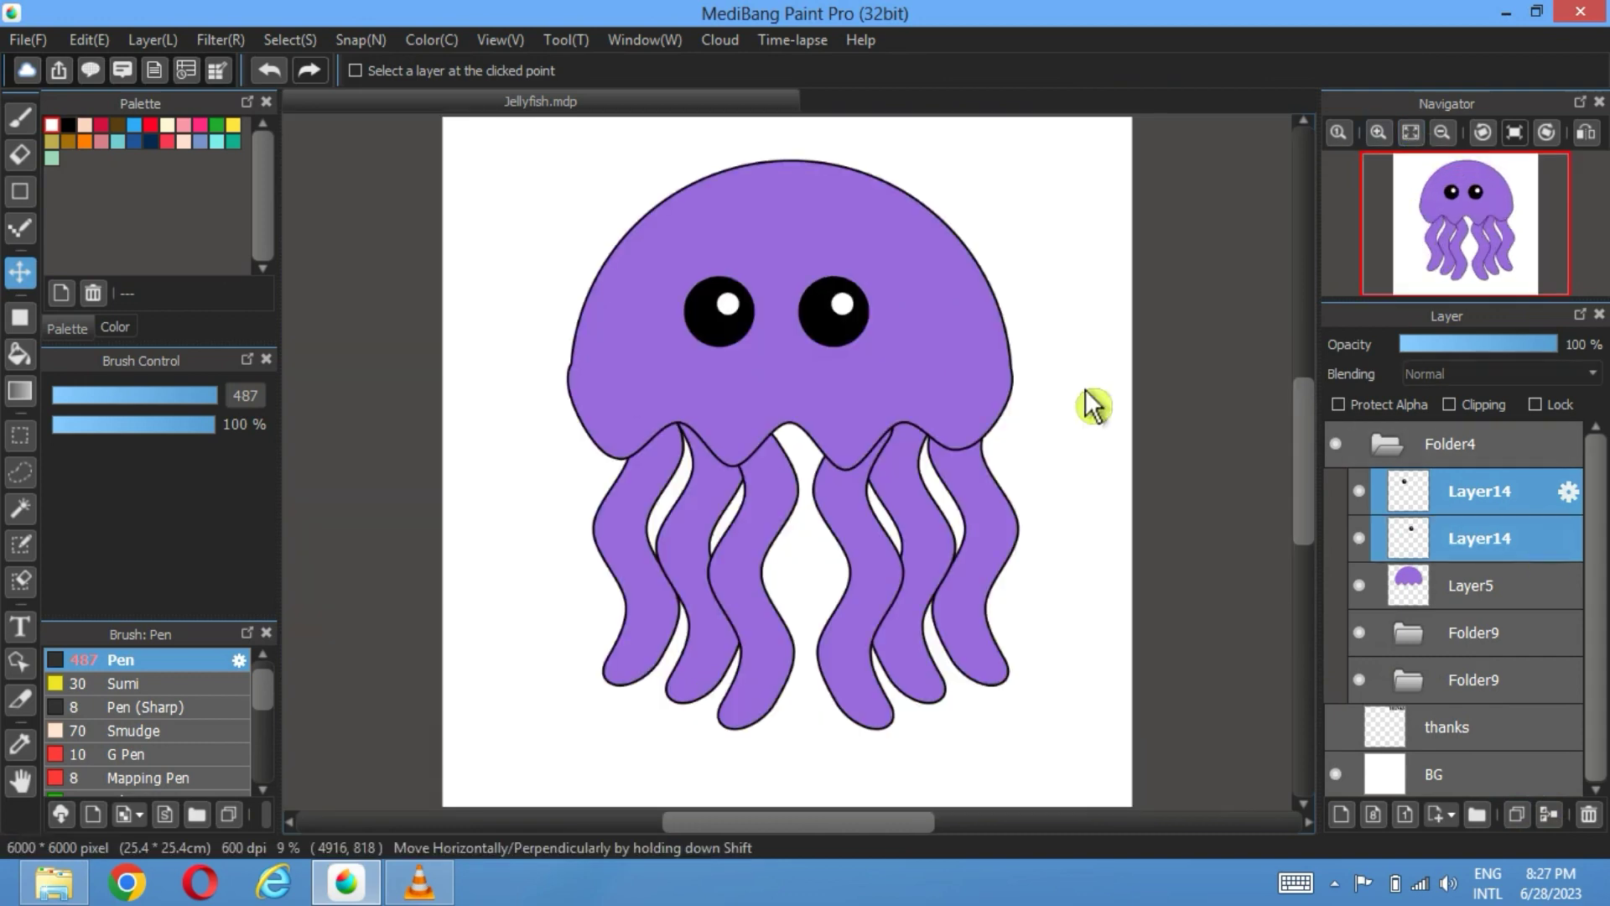
{"action": "left_click_drag", "start_coordinate": [849, 338], "coordinate": [860, 322]}
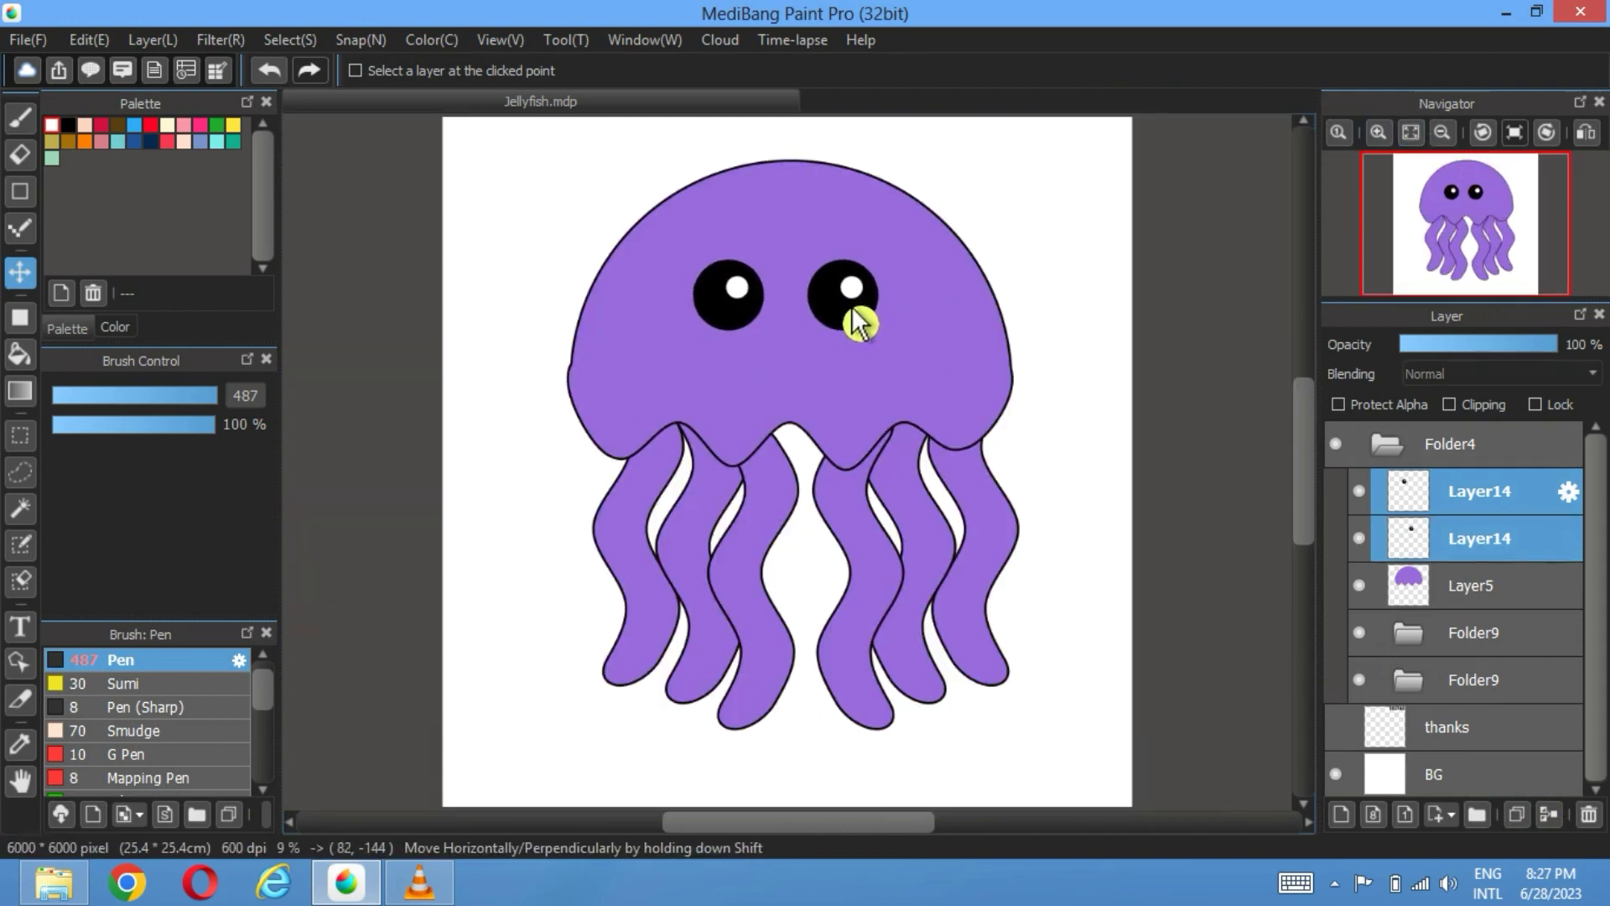
Step: Add a new layer above the eyes and set the Shape Brush to a black ellipse outline
{"action": "left_click", "coordinate": [1564, 497]}
{"action": "left_click", "coordinate": [1359, 819]}
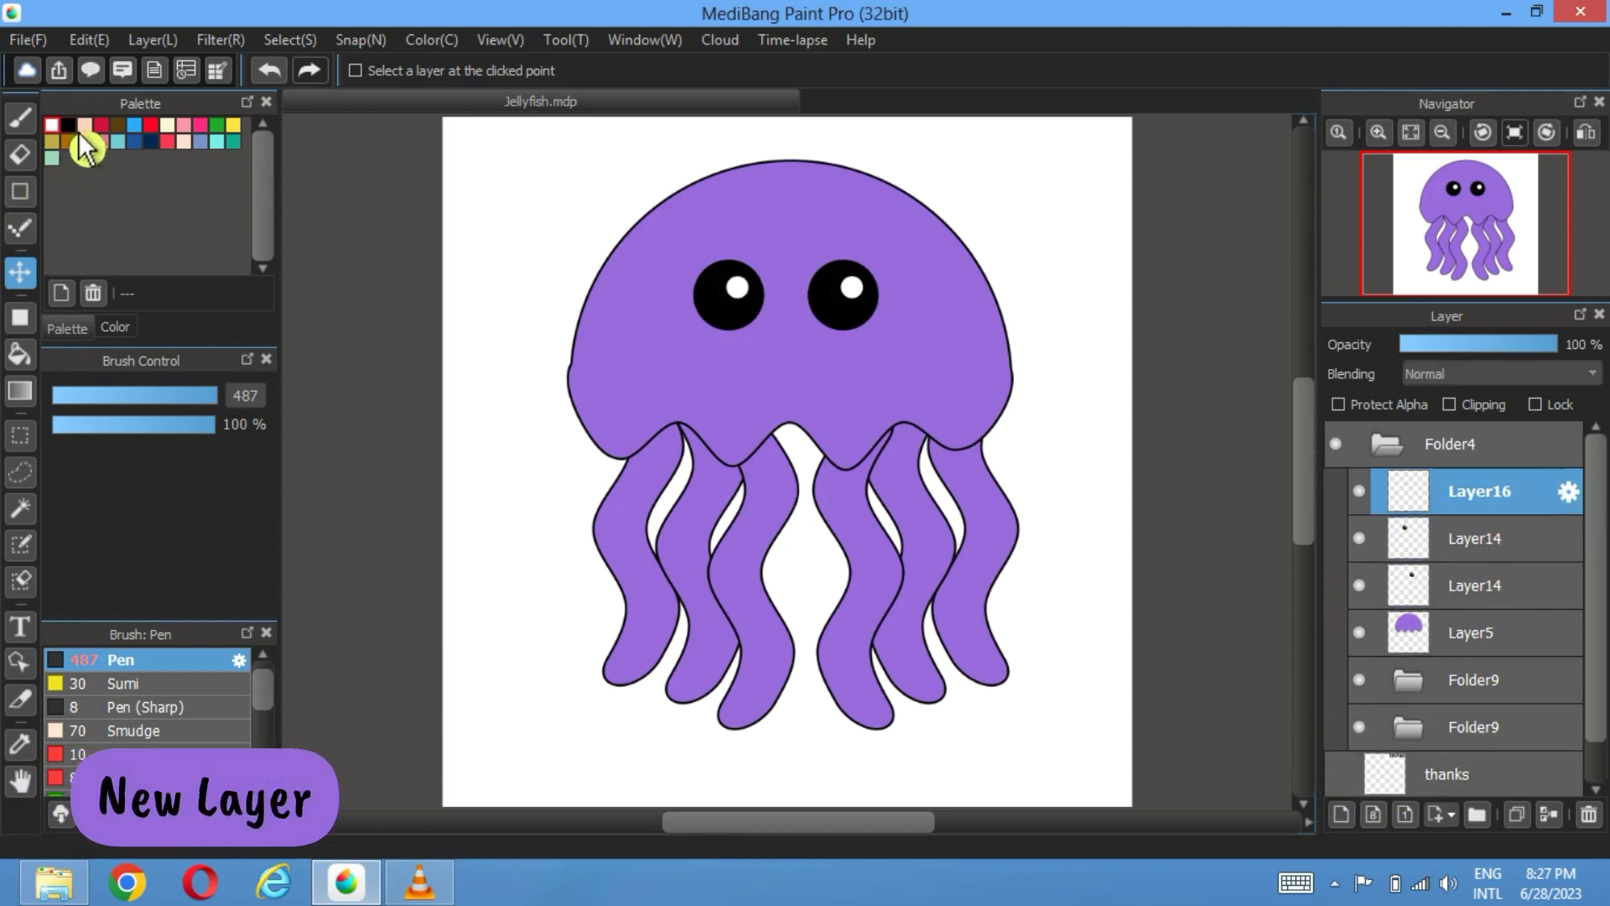
{"action": "left_click", "coordinate": [27, 197]}
{"action": "left_click", "coordinate": [487, 71]}
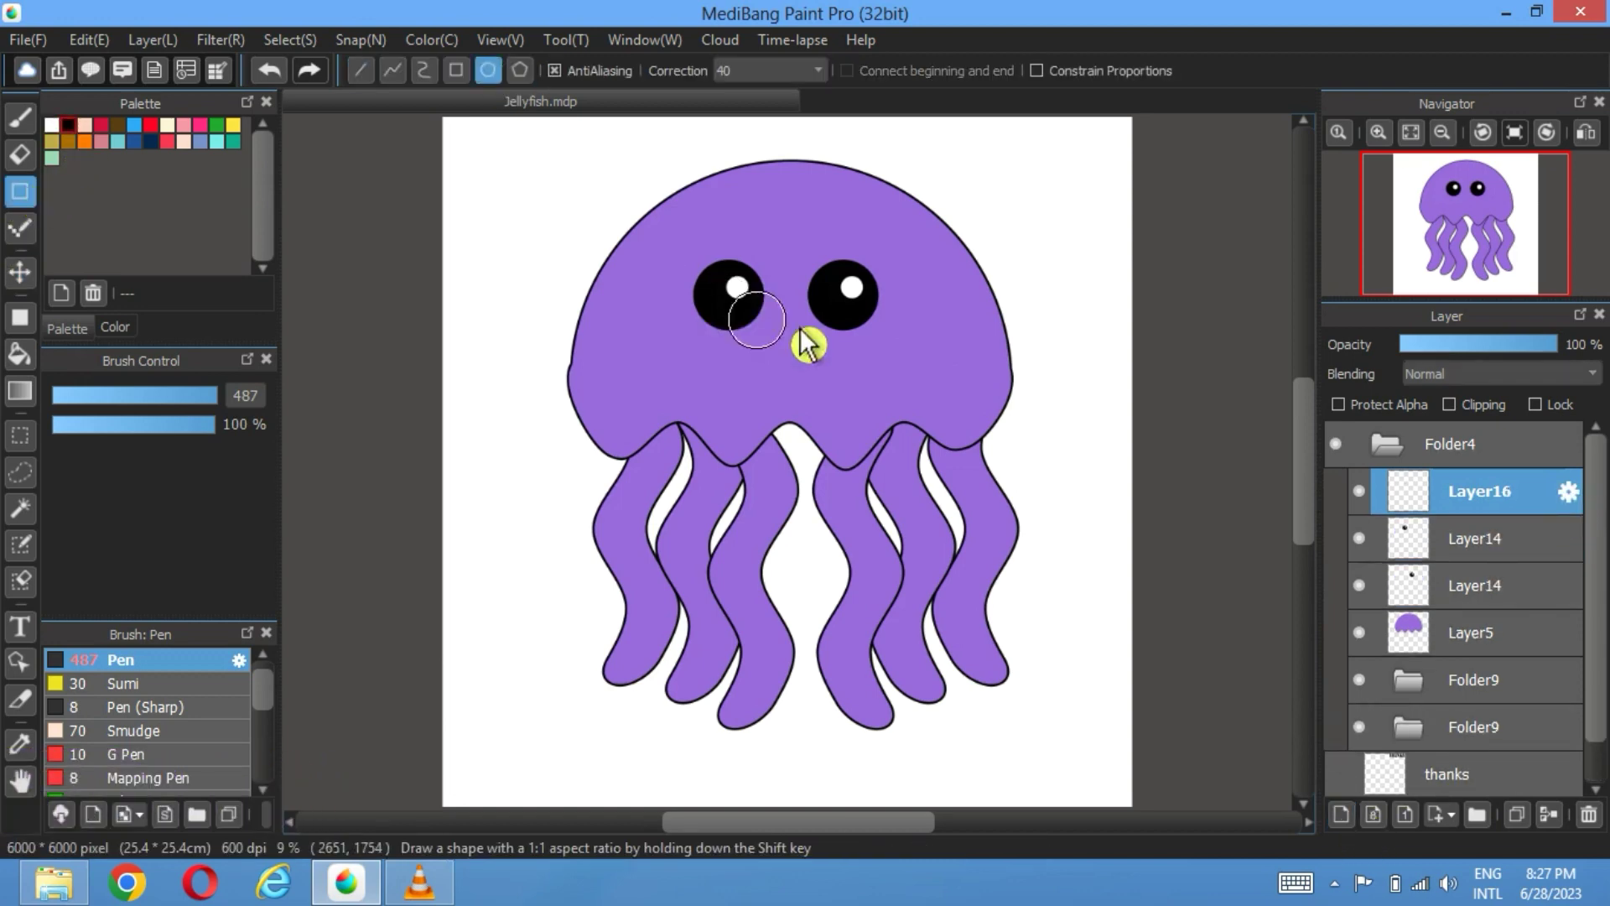
{"action": "left_click", "coordinate": [244, 395]}
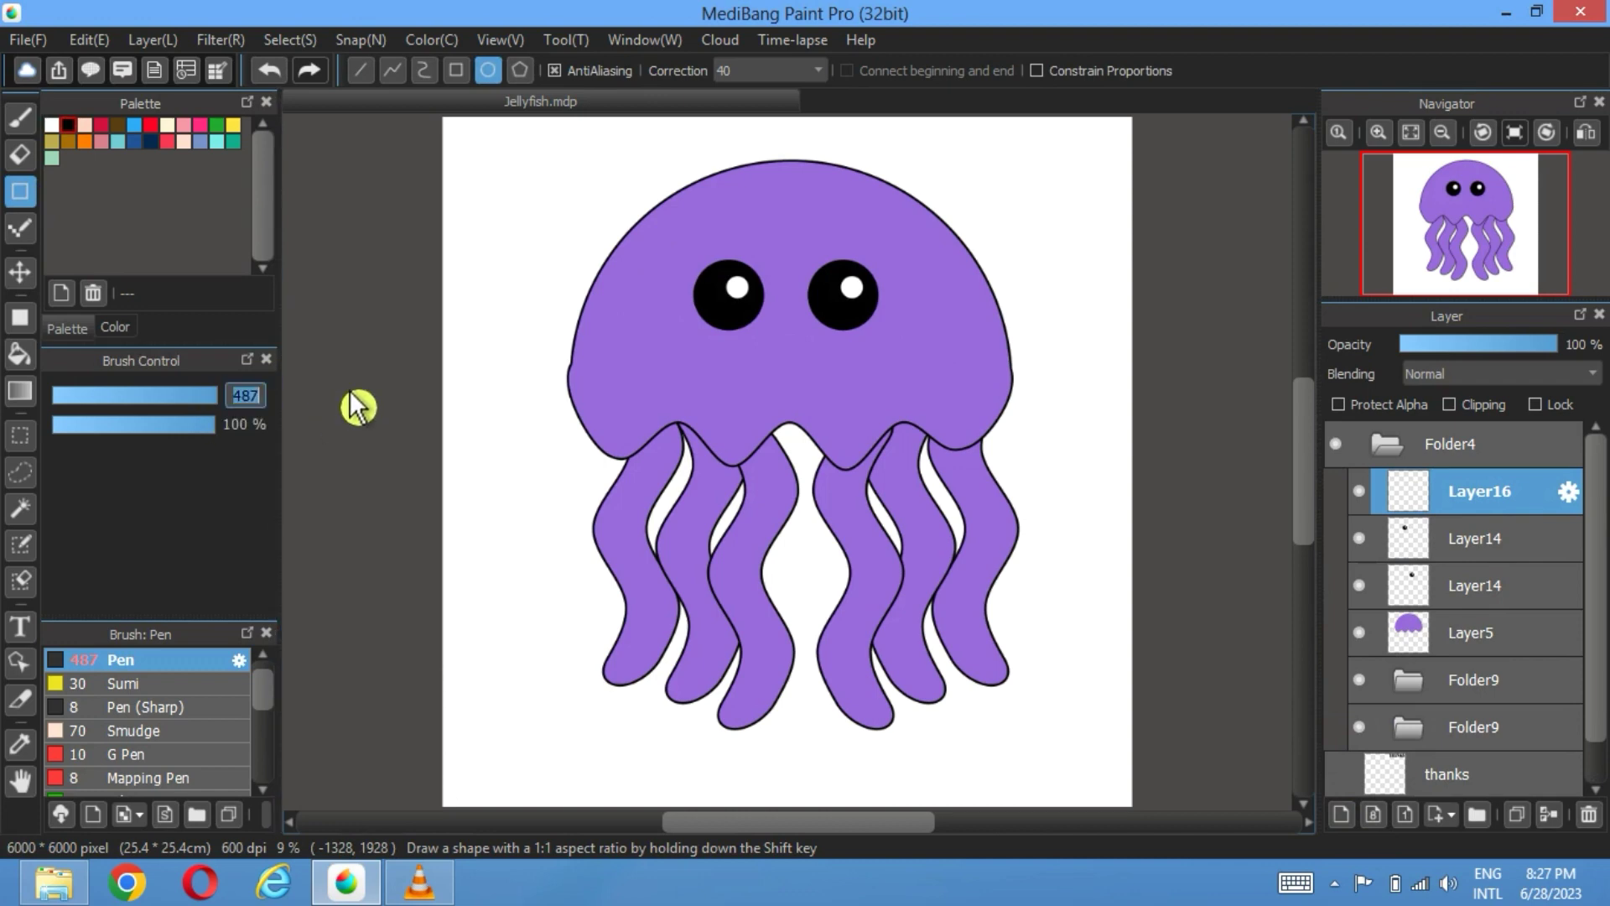
{"action": "type", "text": "20"}
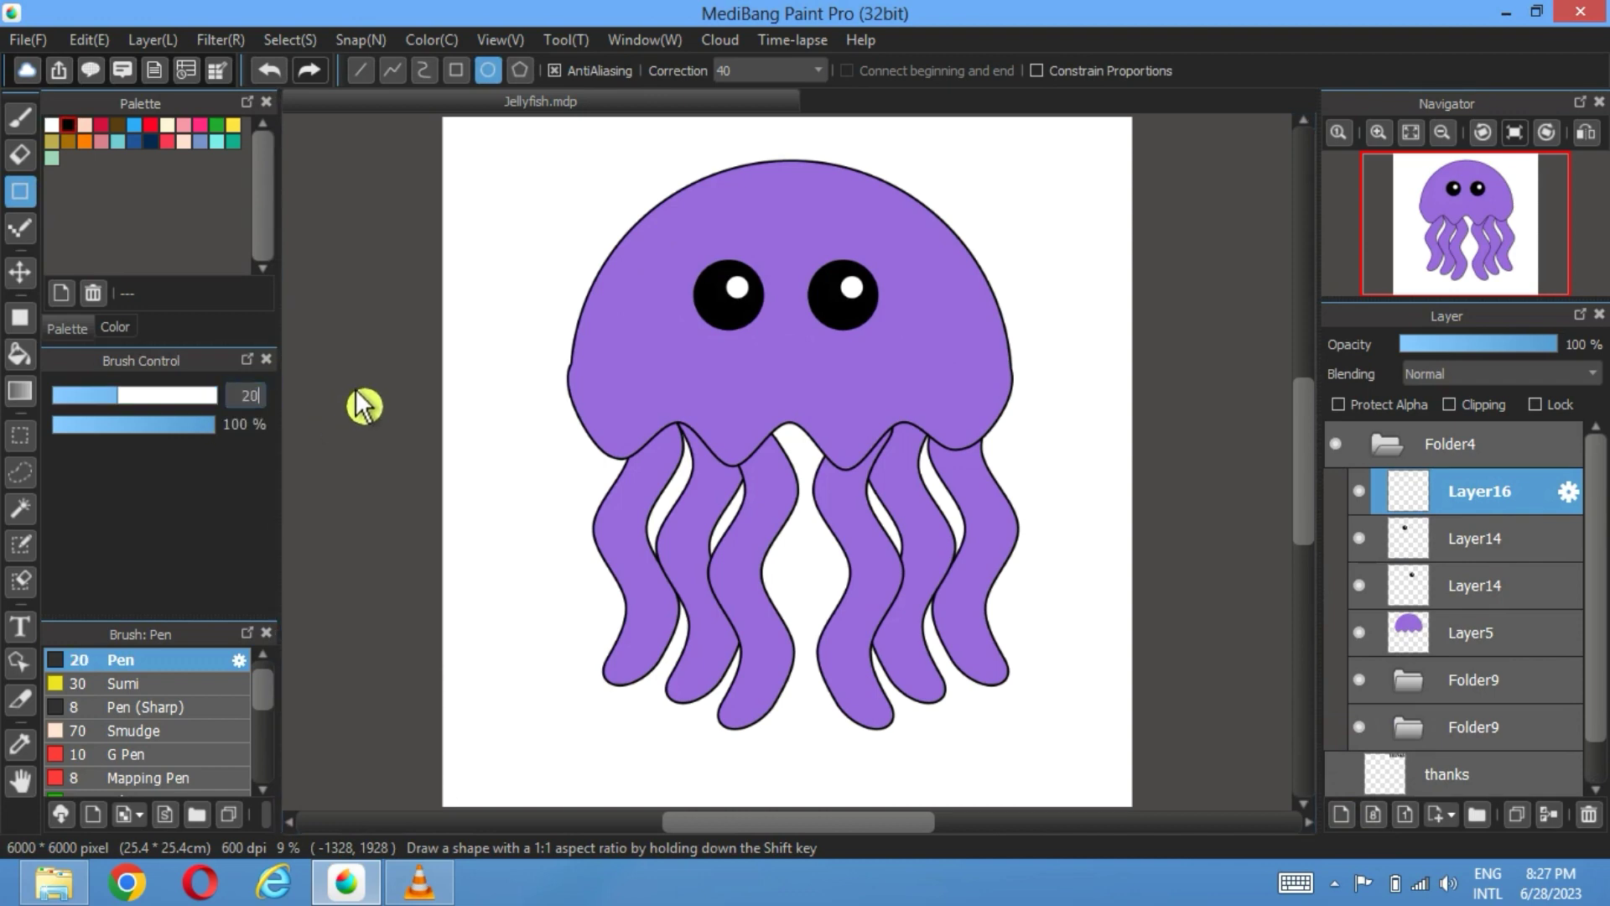
{"action": "left_click_drag", "start_coordinate": [841, 359], "coordinate": [773, 404]}
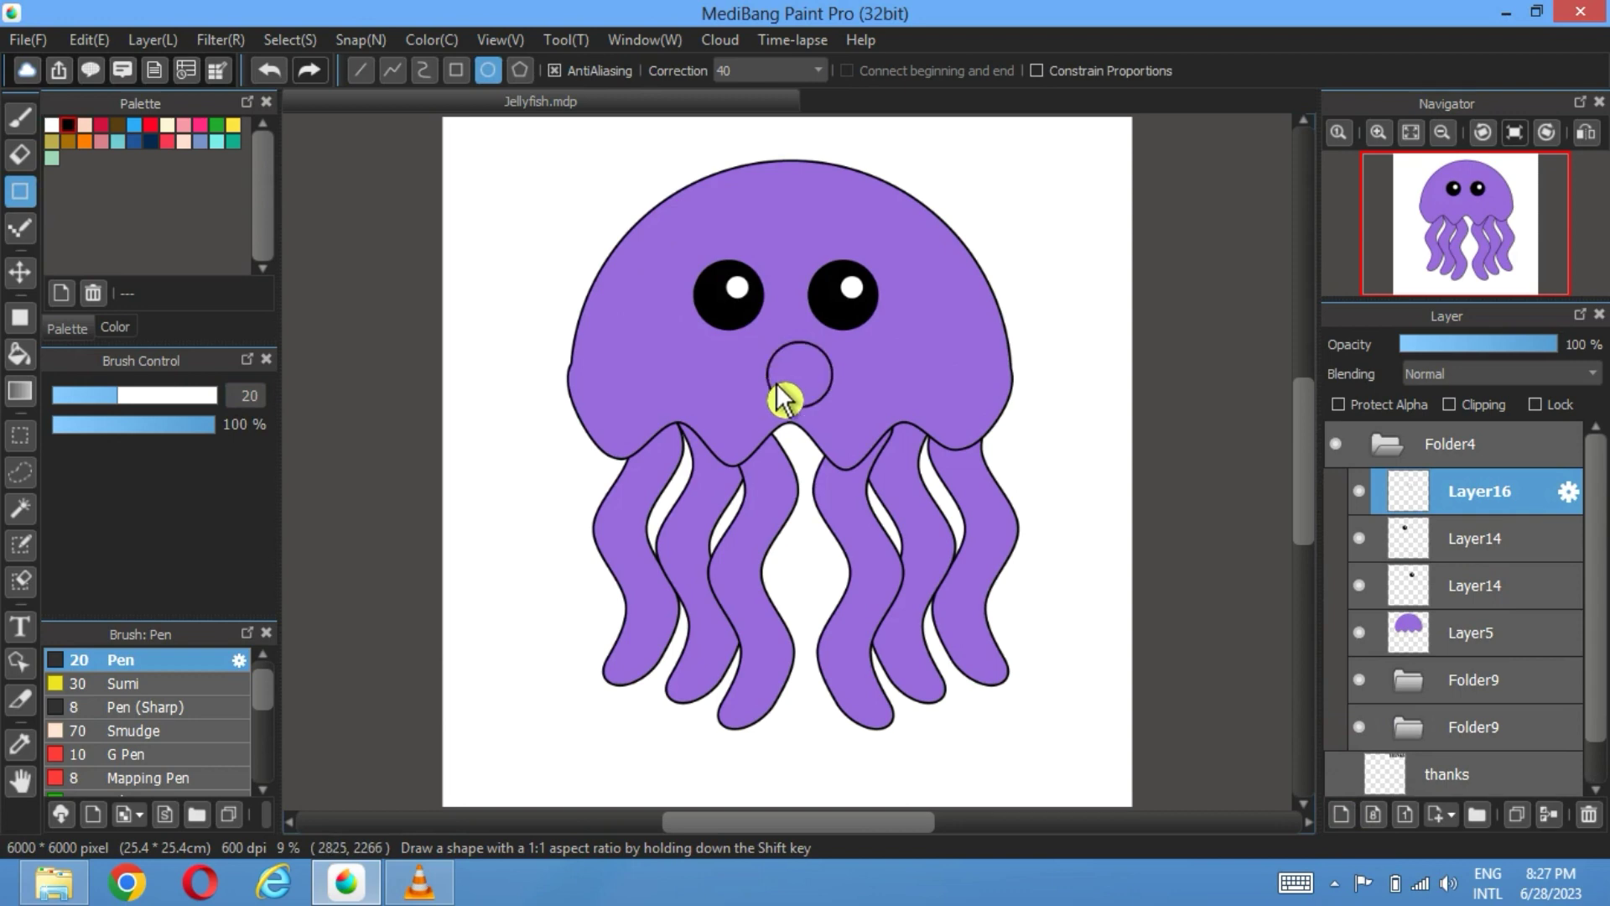
{"action": "left_click", "coordinate": [277, 77]}
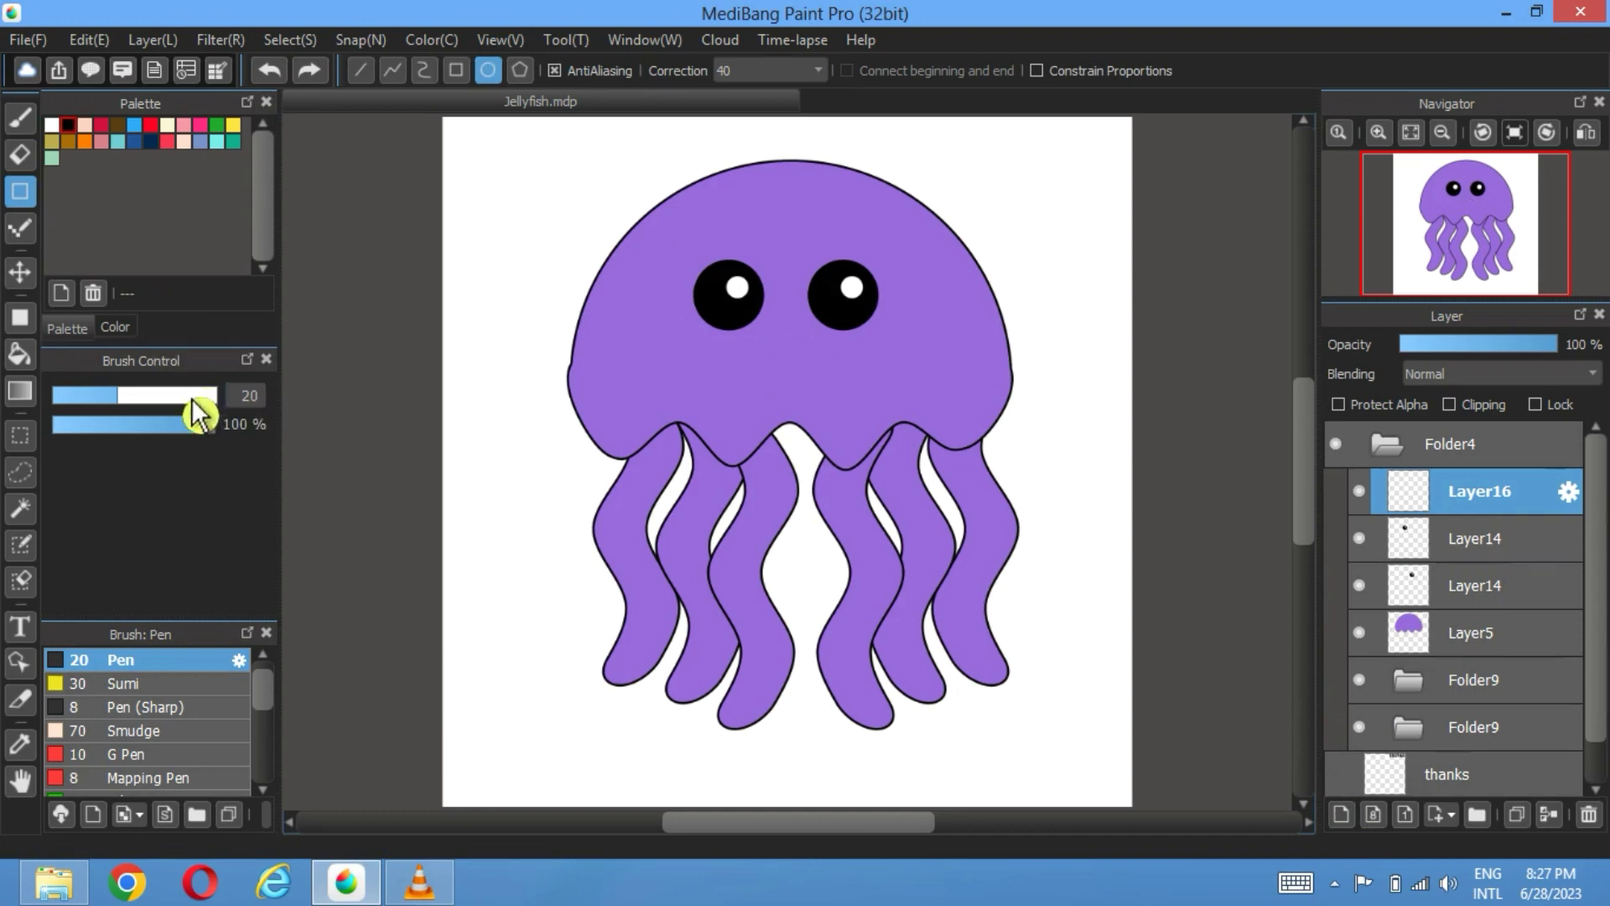
Step: Draw a black circle outline with brush size 31 and center it just below and between the eyes
{"action": "left_click_drag", "start_coordinate": [139, 401], "coordinate": [154, 399]}
{"action": "left_click_drag", "start_coordinate": [765, 363], "coordinate": [821, 370]}
{"action": "left_click", "coordinate": [21, 273]}
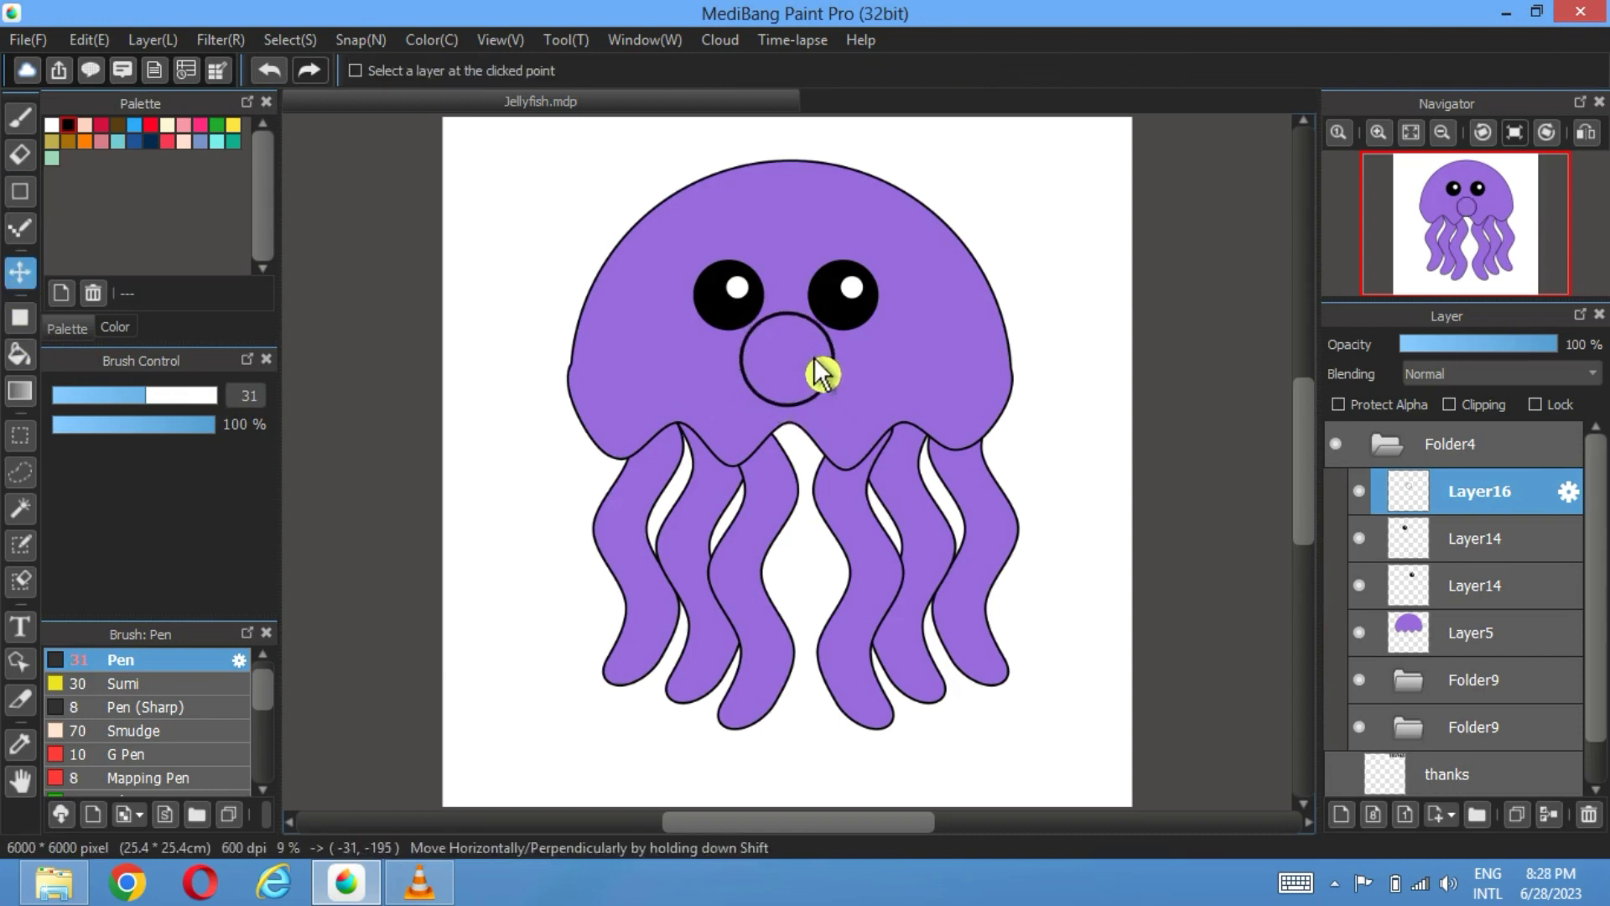
Step: Cut away the upper part of the circle outline to leave a smile and move the smile about 133 px up
{"action": "left_click", "coordinate": [20, 435]}
{"action": "left_click_drag", "start_coordinate": [676, 240], "coordinate": [889, 368]}
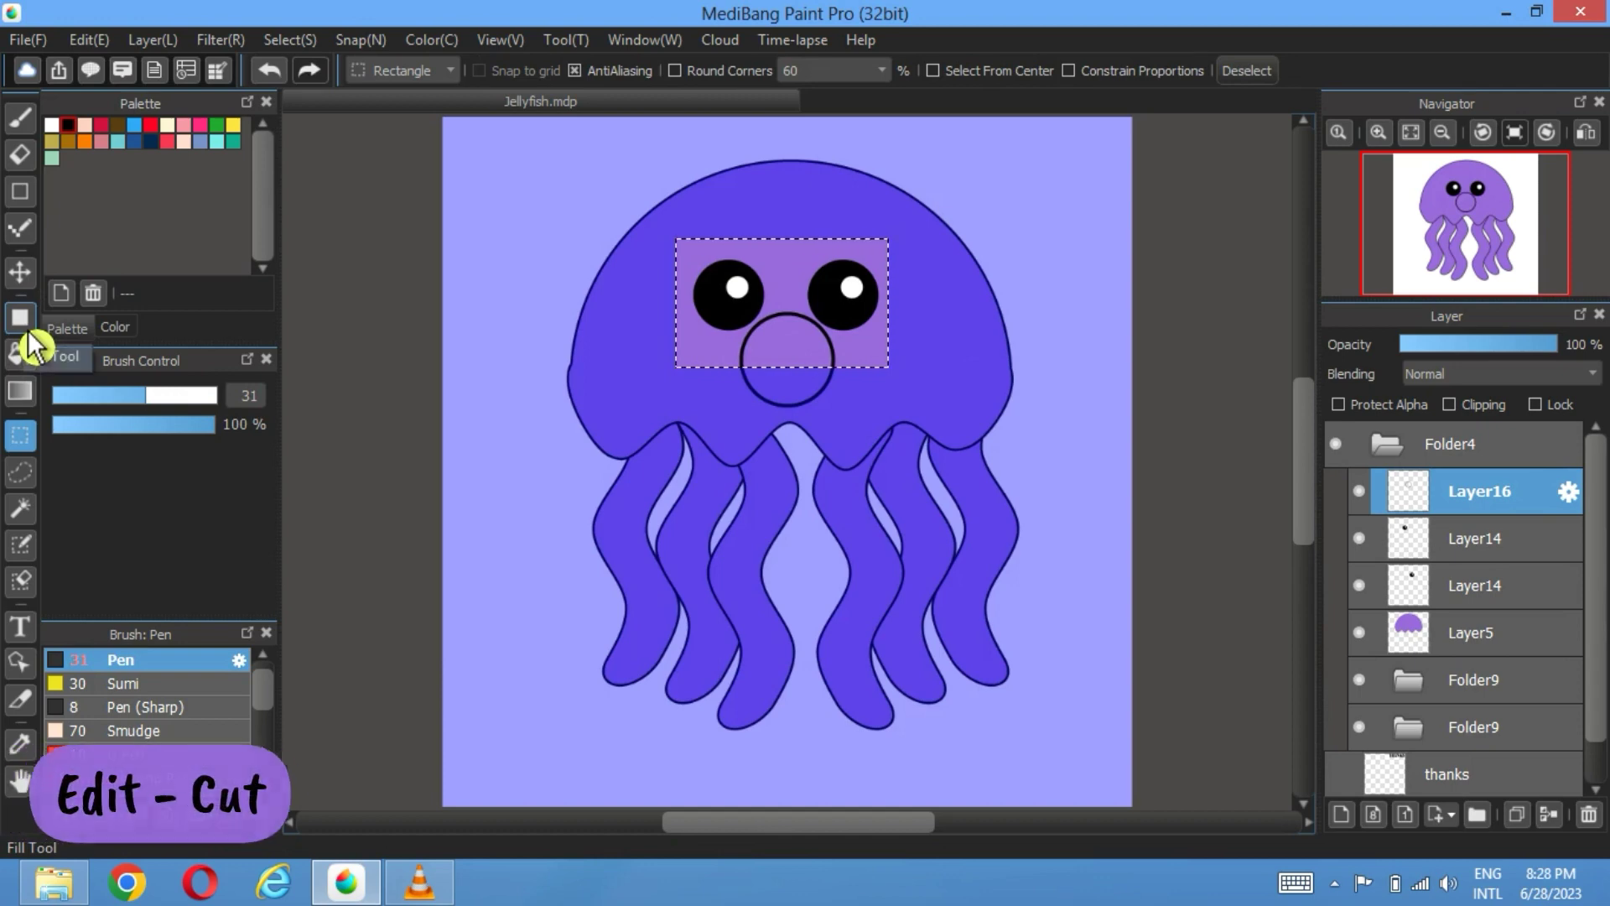
{"action": "left_click", "coordinate": [88, 40]}
{"action": "left_click", "coordinate": [134, 132]}
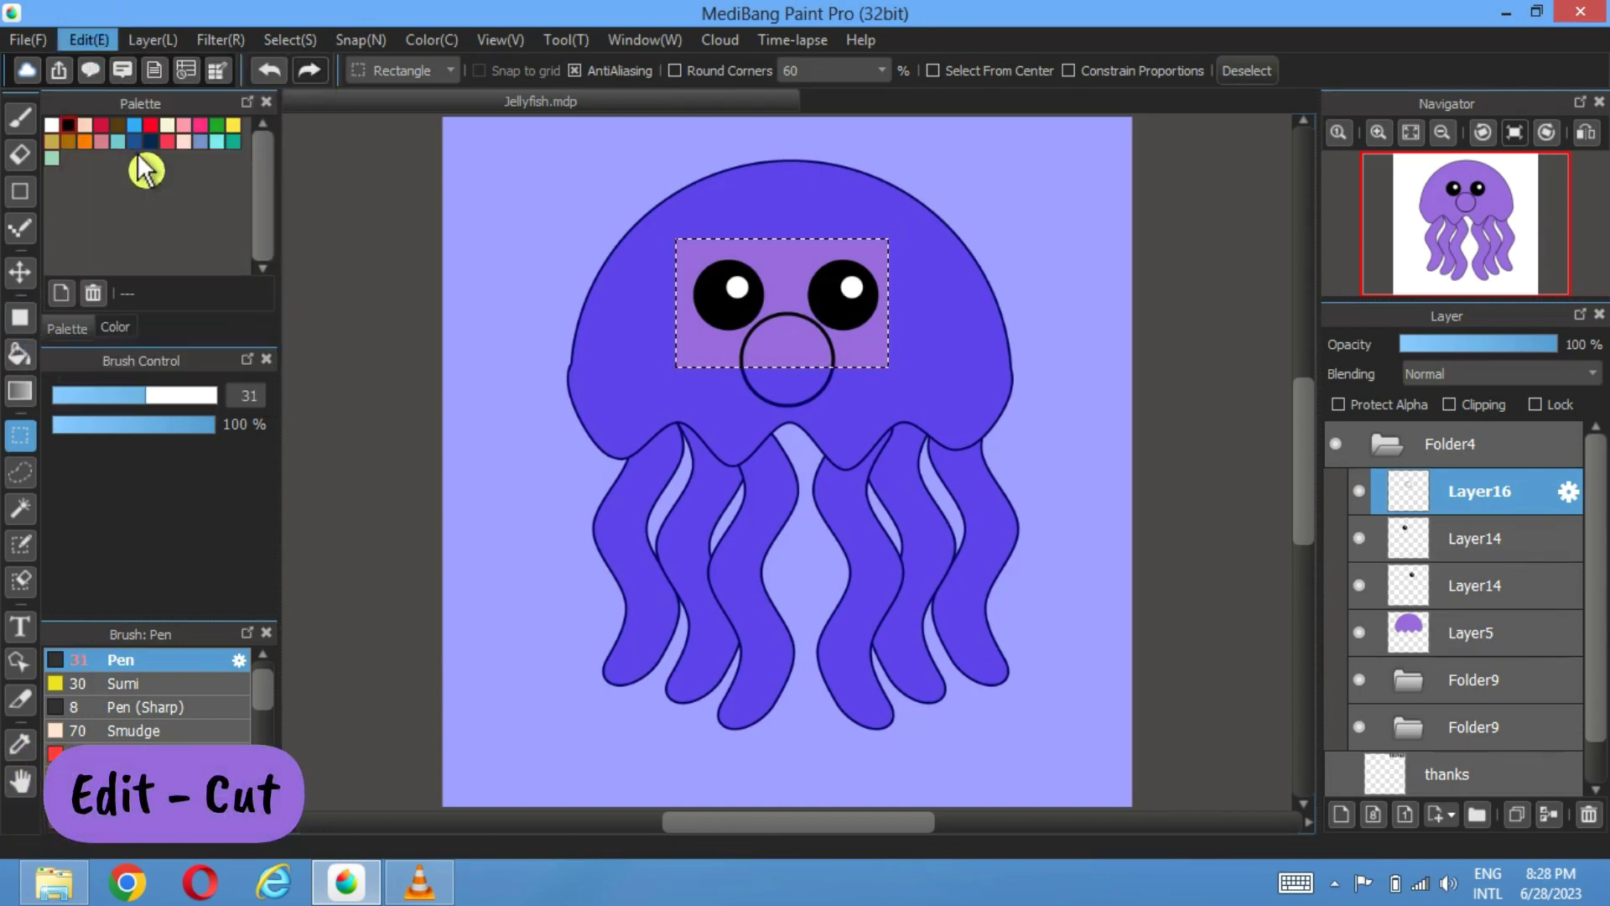
{"action": "left_click", "coordinate": [1243, 74]}
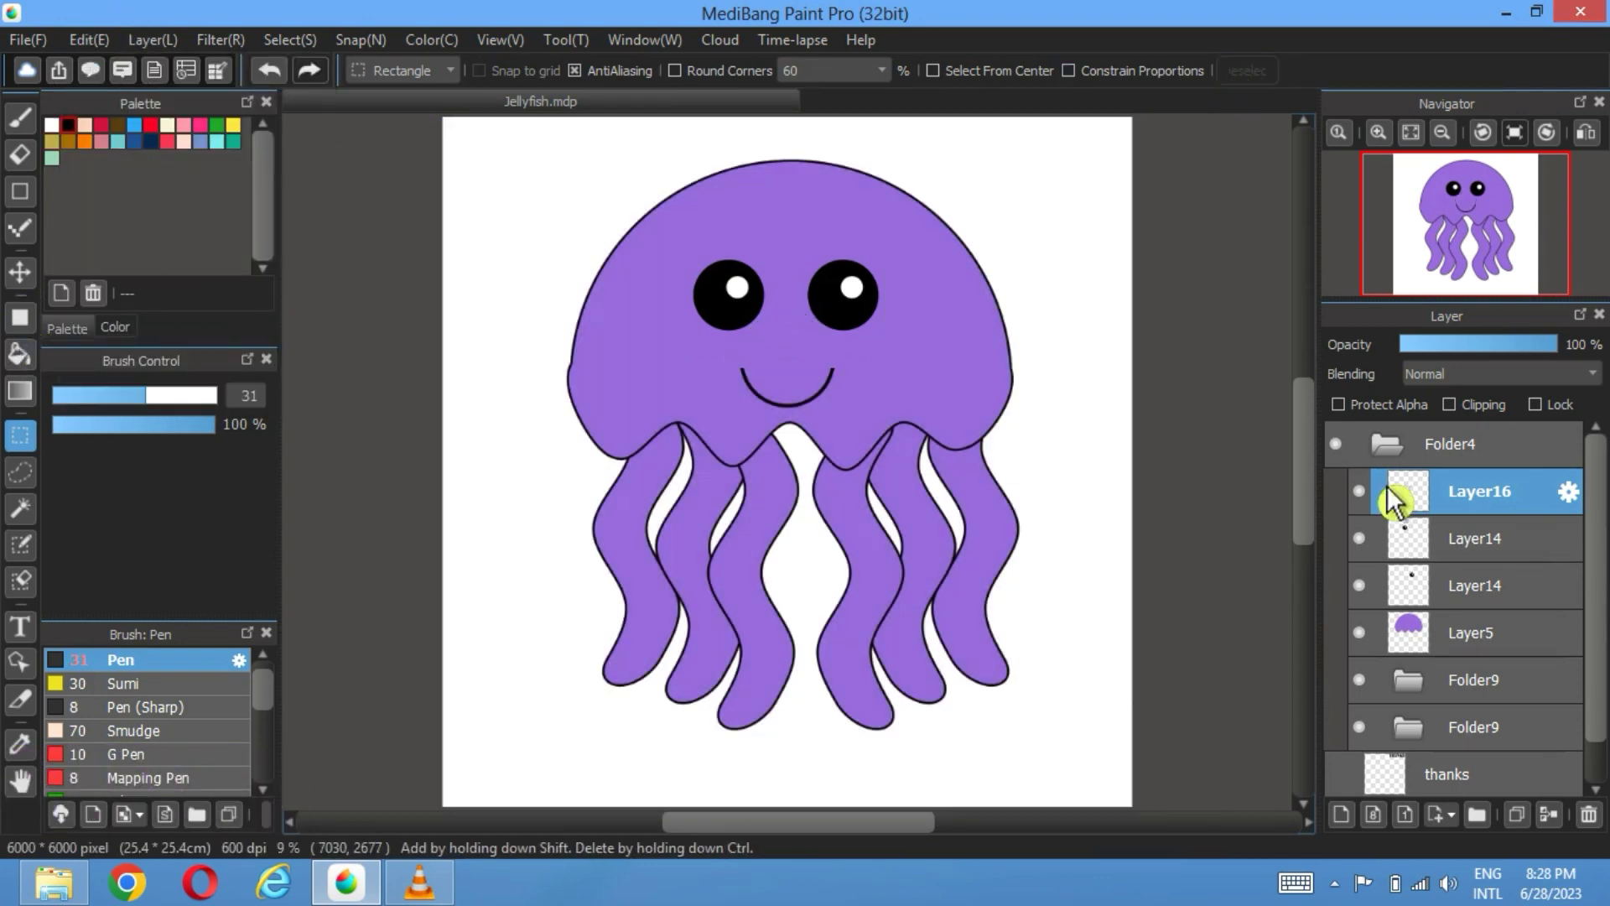
{"action": "left_click", "coordinate": [23, 277]}
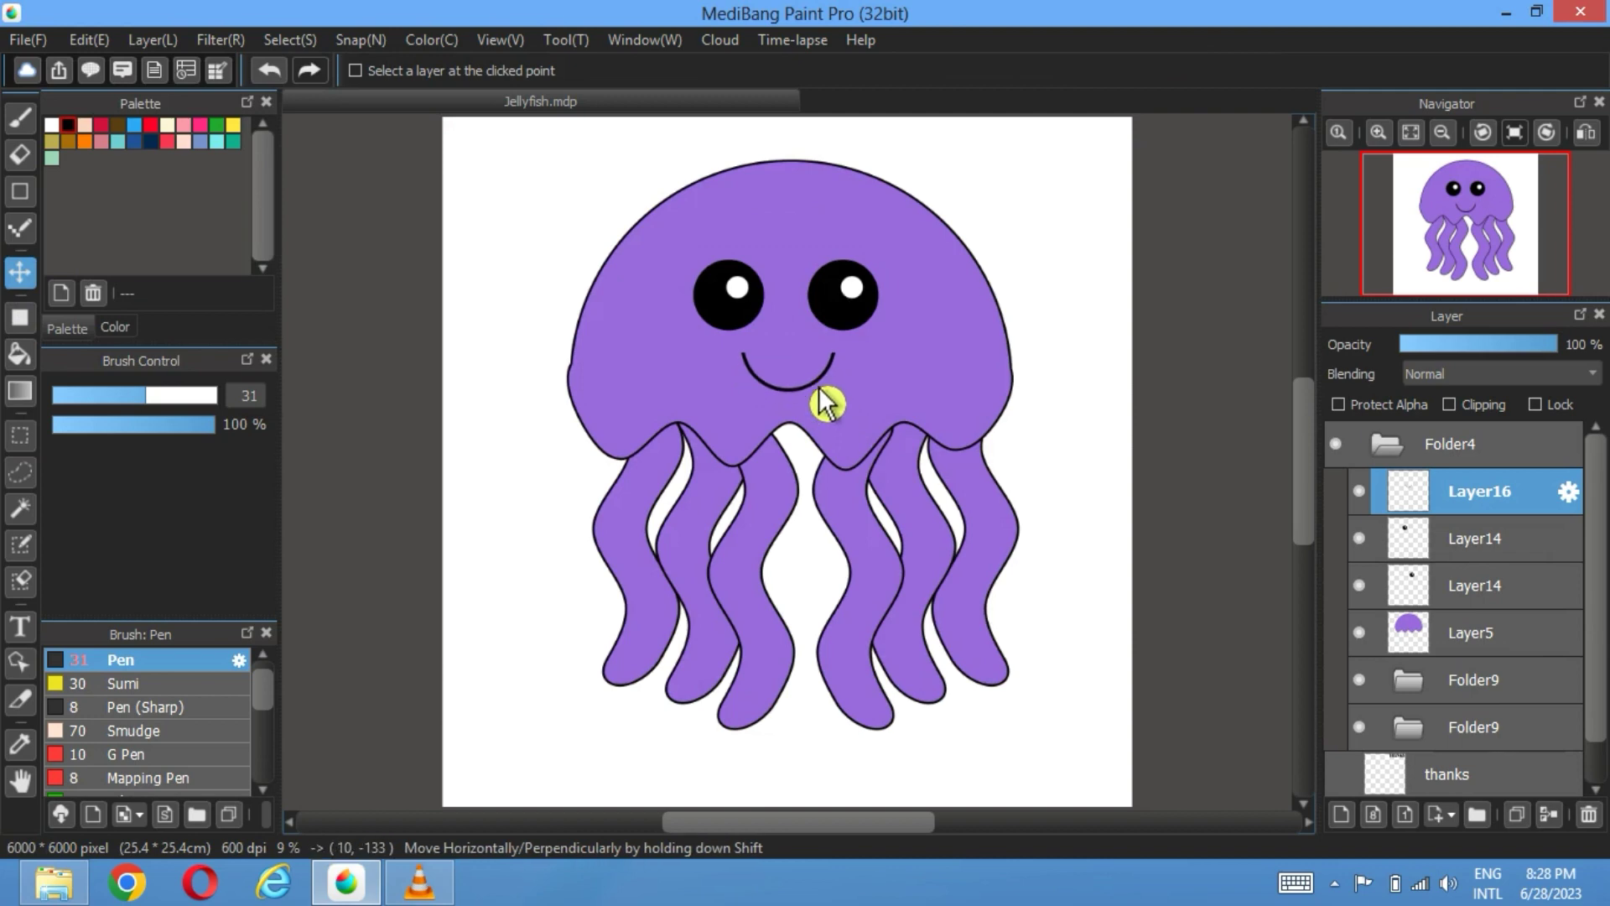
{"action": "left_click_drag", "start_coordinate": [822, 393], "coordinate": [826, 402]}
Step: Select the bell's layer and set the Fill tool to a pink ellipse without constrained proportions
{"action": "left_click", "coordinate": [1473, 633]}
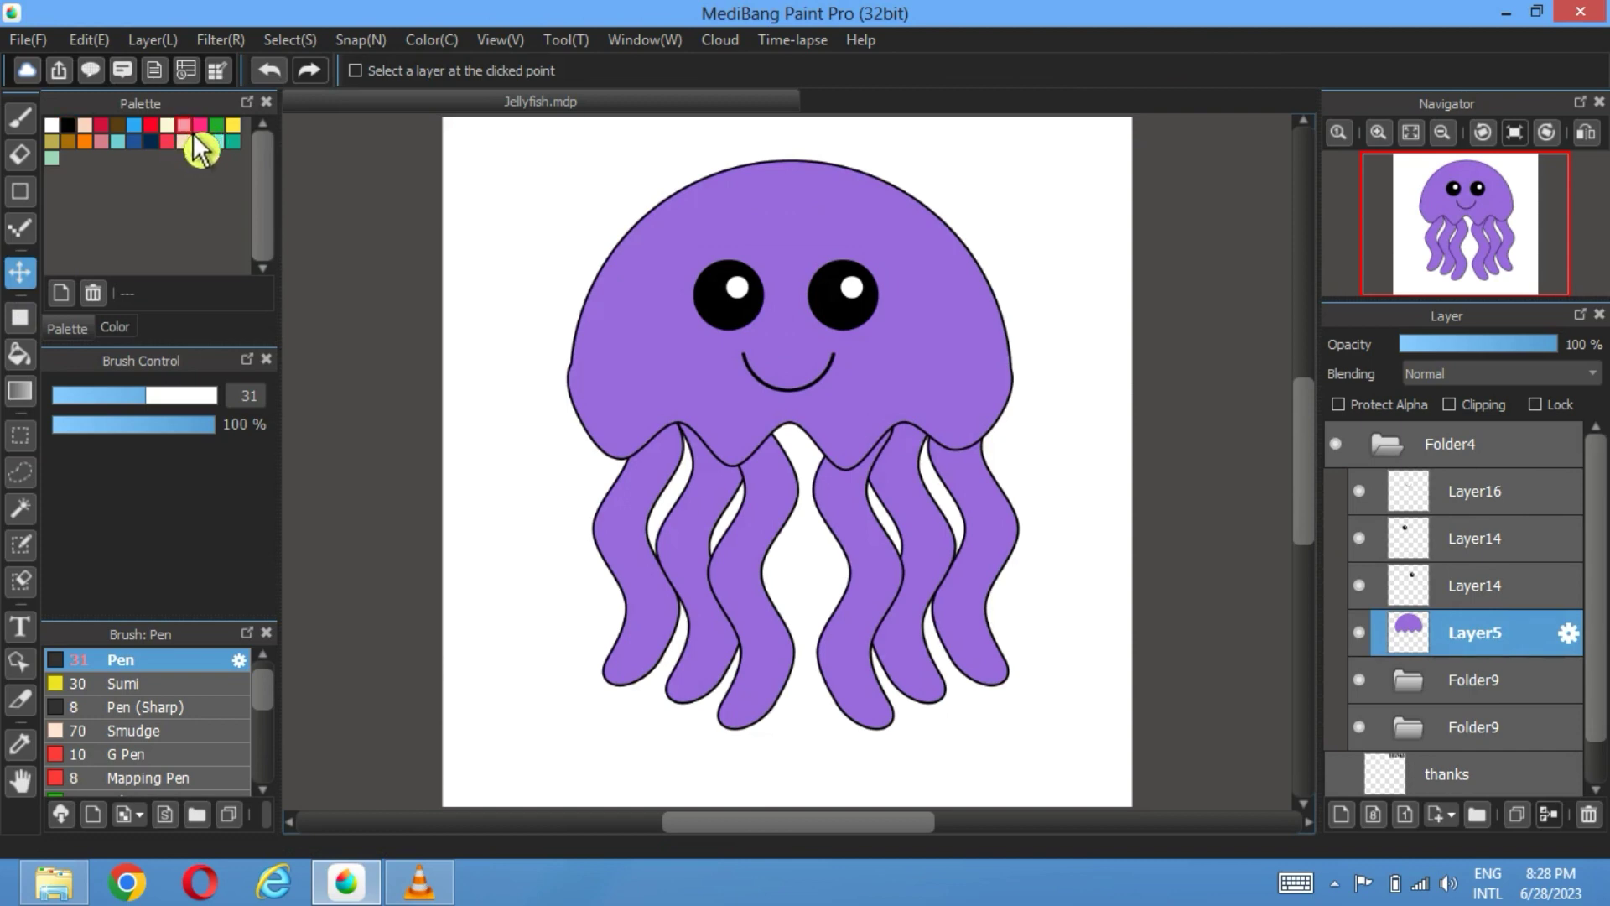
{"action": "left_click", "coordinate": [20, 317]}
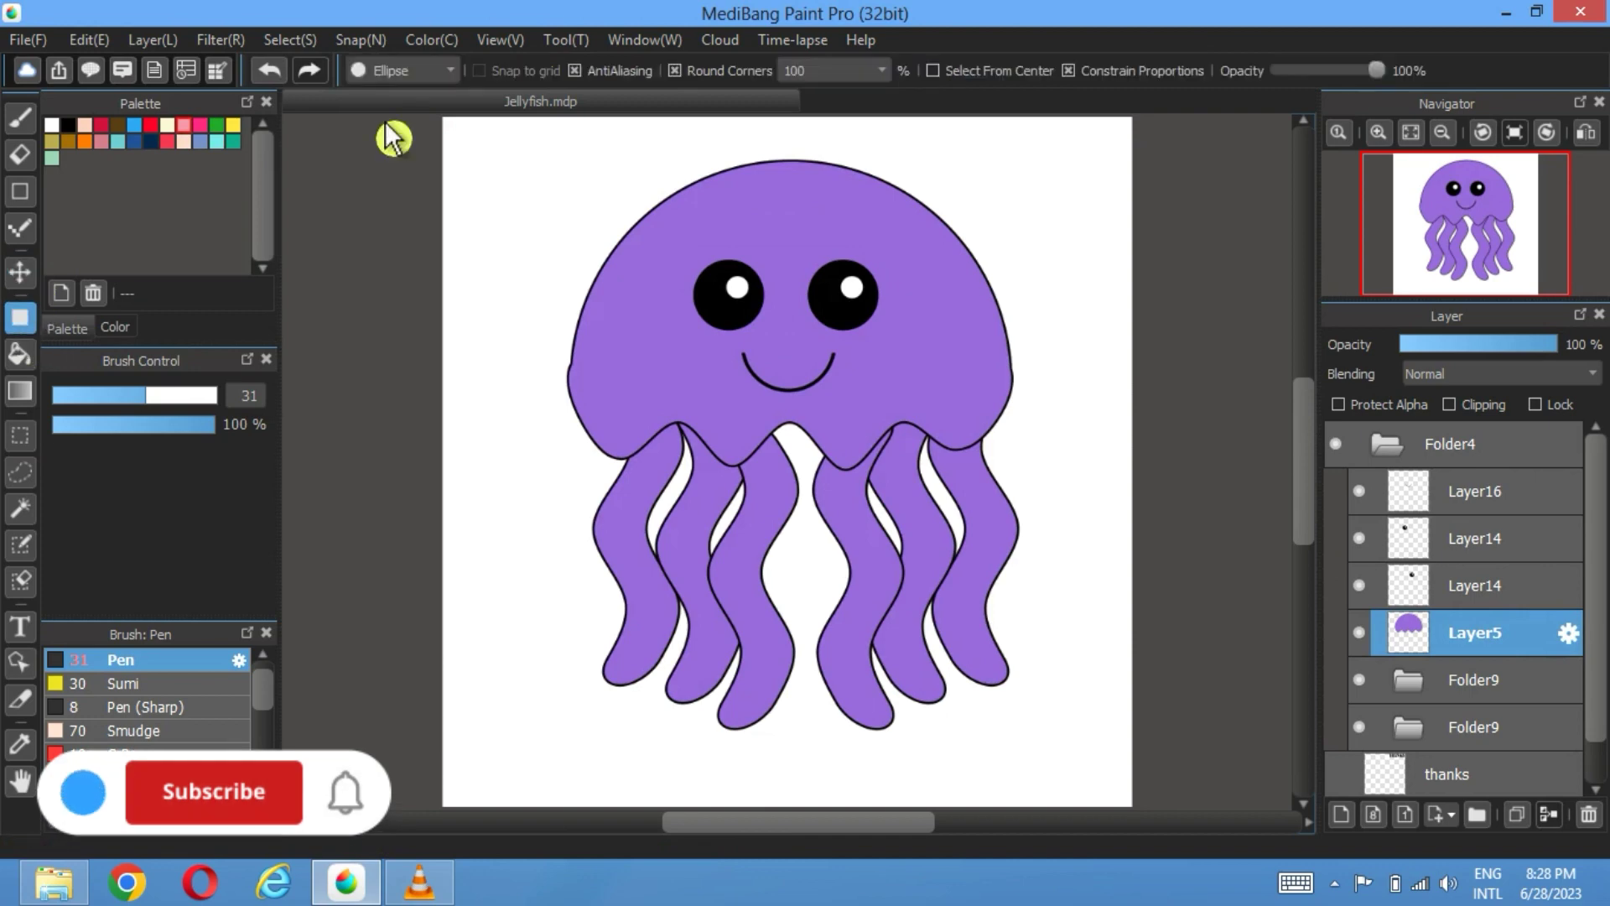
{"action": "left_click", "coordinate": [400, 70]}
{"action": "left_click", "coordinate": [1069, 72]}
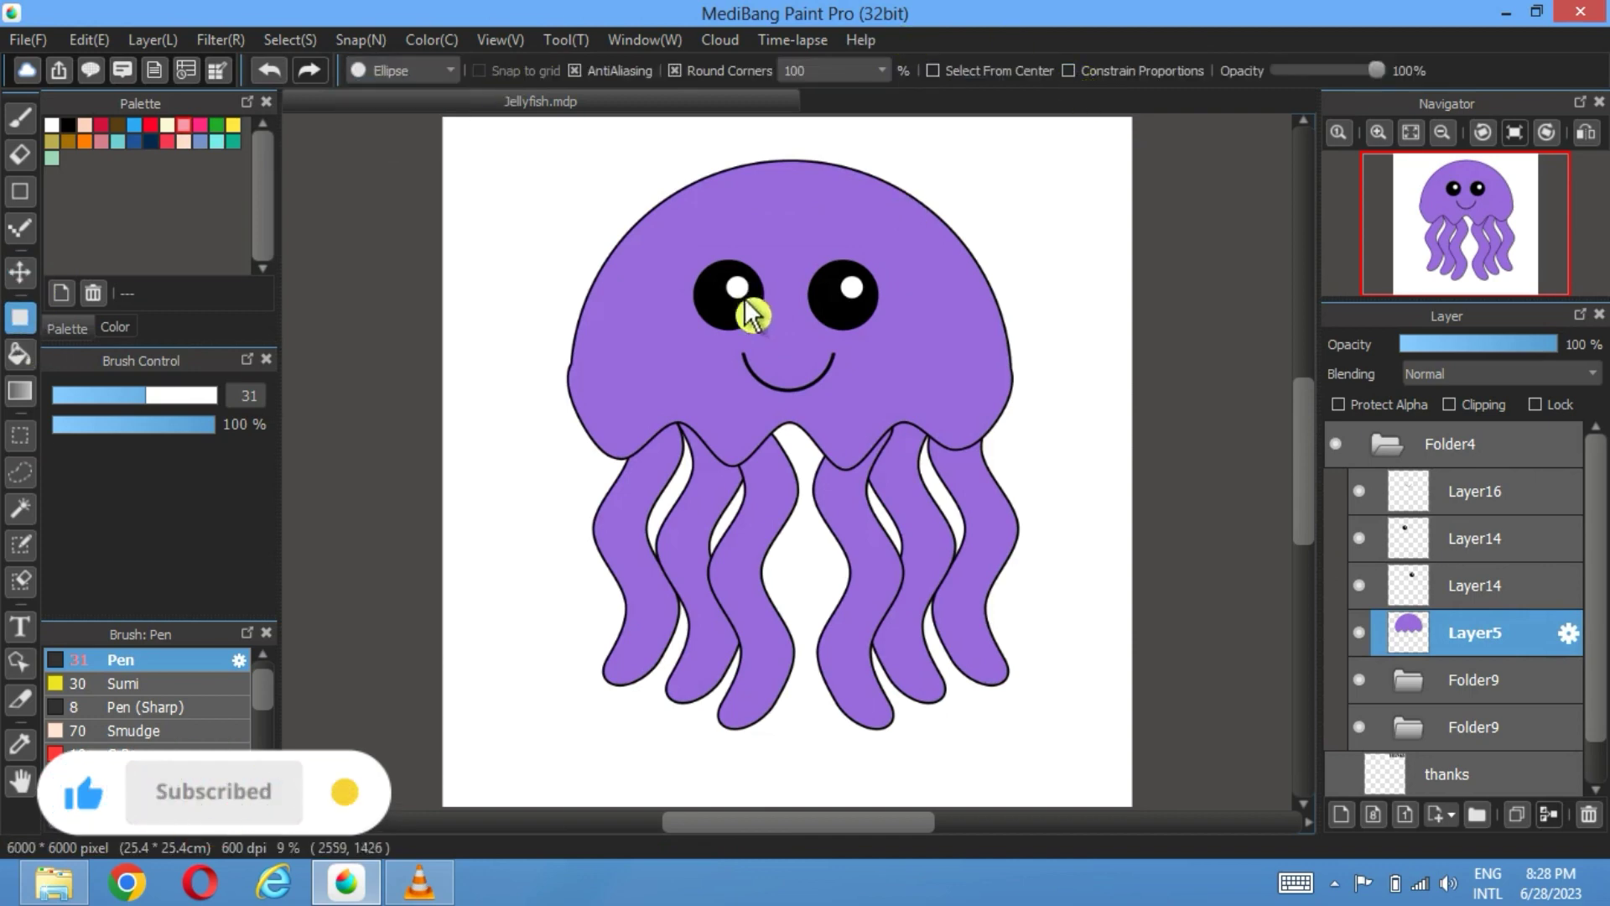
{"action": "mouse_move", "coordinate": [726, 331]}
{"action": "left_mouse_down"}
{"action": "mouse_move", "coordinate": [651, 351]}
{"action": "mouse_move", "coordinate": [692, 360]}
{"action": "left_mouse_up"}
{"action": "left_click", "coordinate": [20, 273]}
{"action": "left_click", "coordinate": [270, 74]}
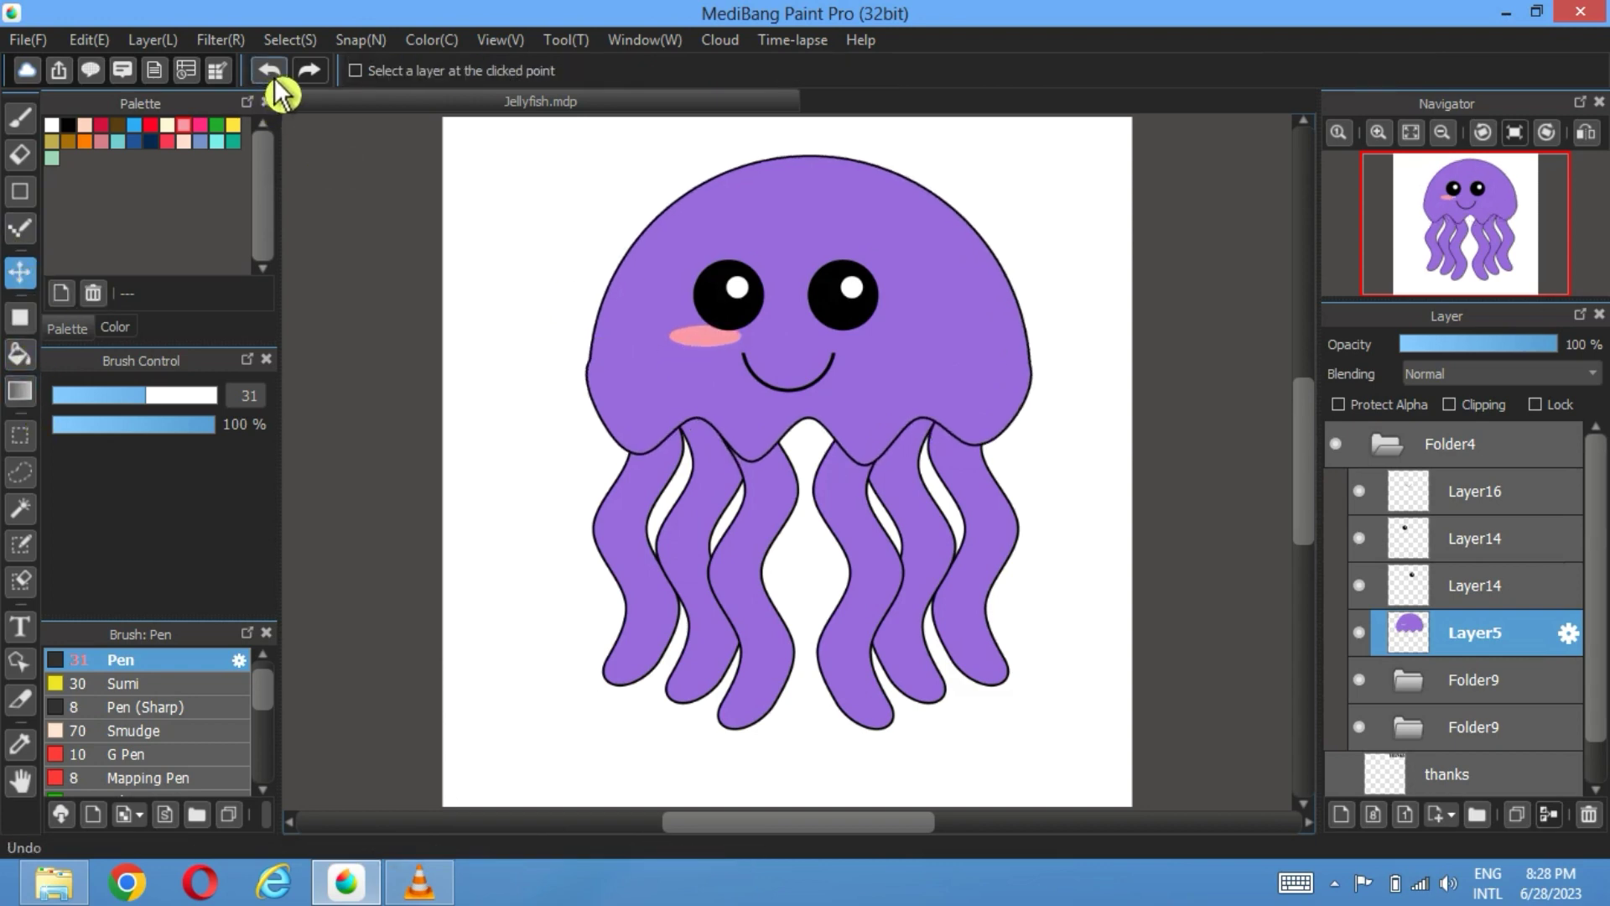
{"action": "left_click", "coordinate": [273, 77]}
{"action": "left_click", "coordinate": [273, 77]}
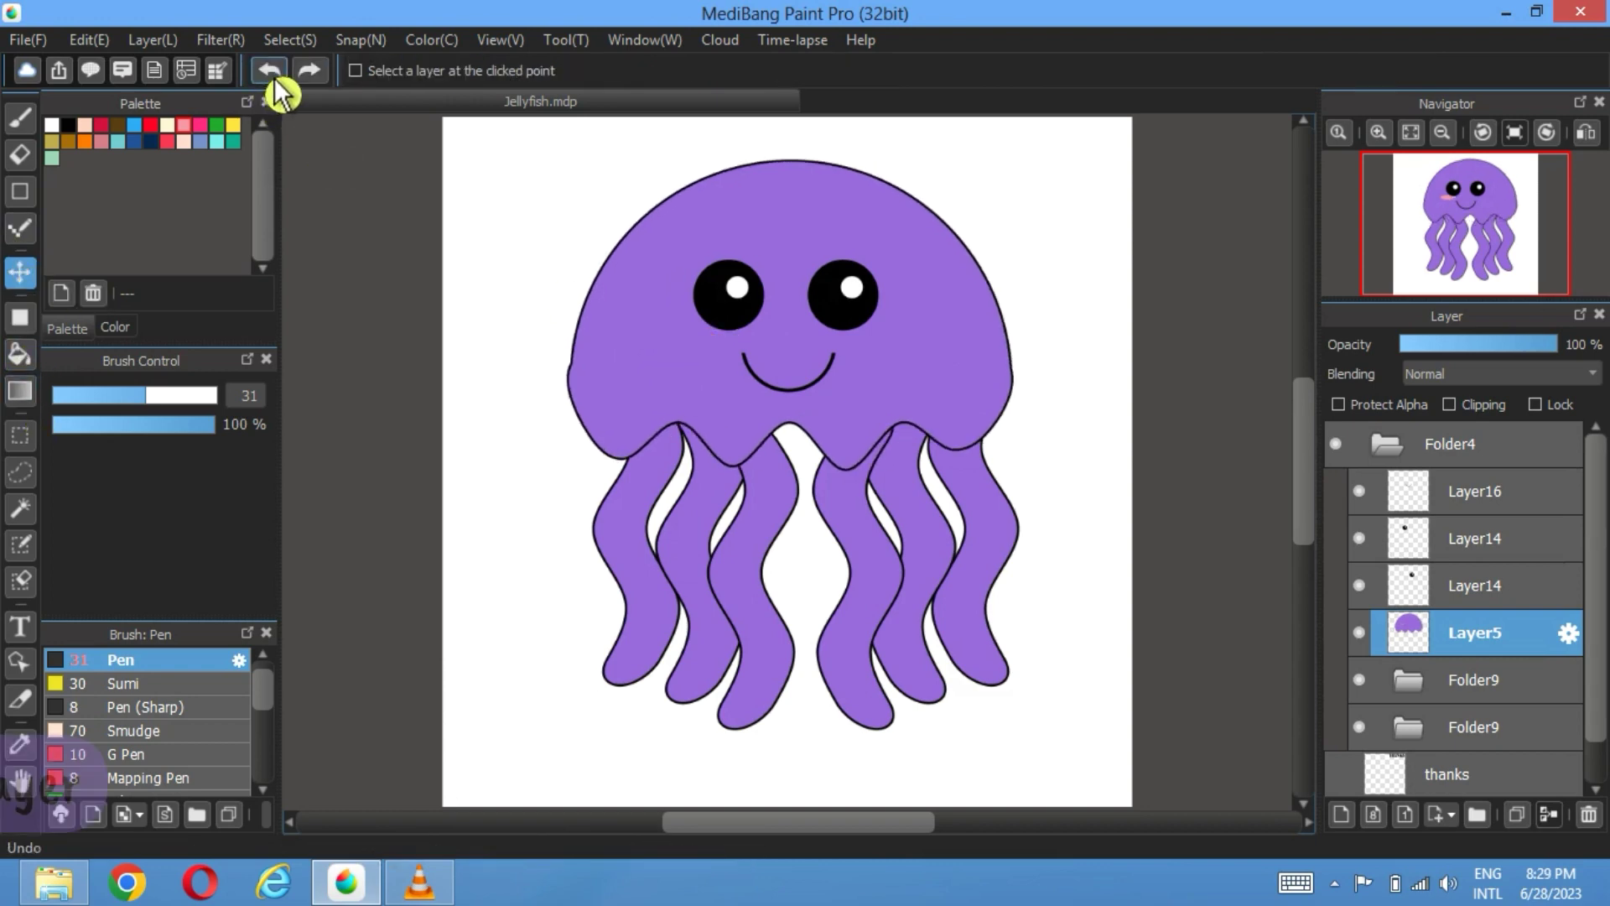
Step: Draw a flat pink cheek under the left eye on a new layer, and place a duplicate about 1579 px to its right
{"action": "left_click", "coordinate": [1341, 813]}
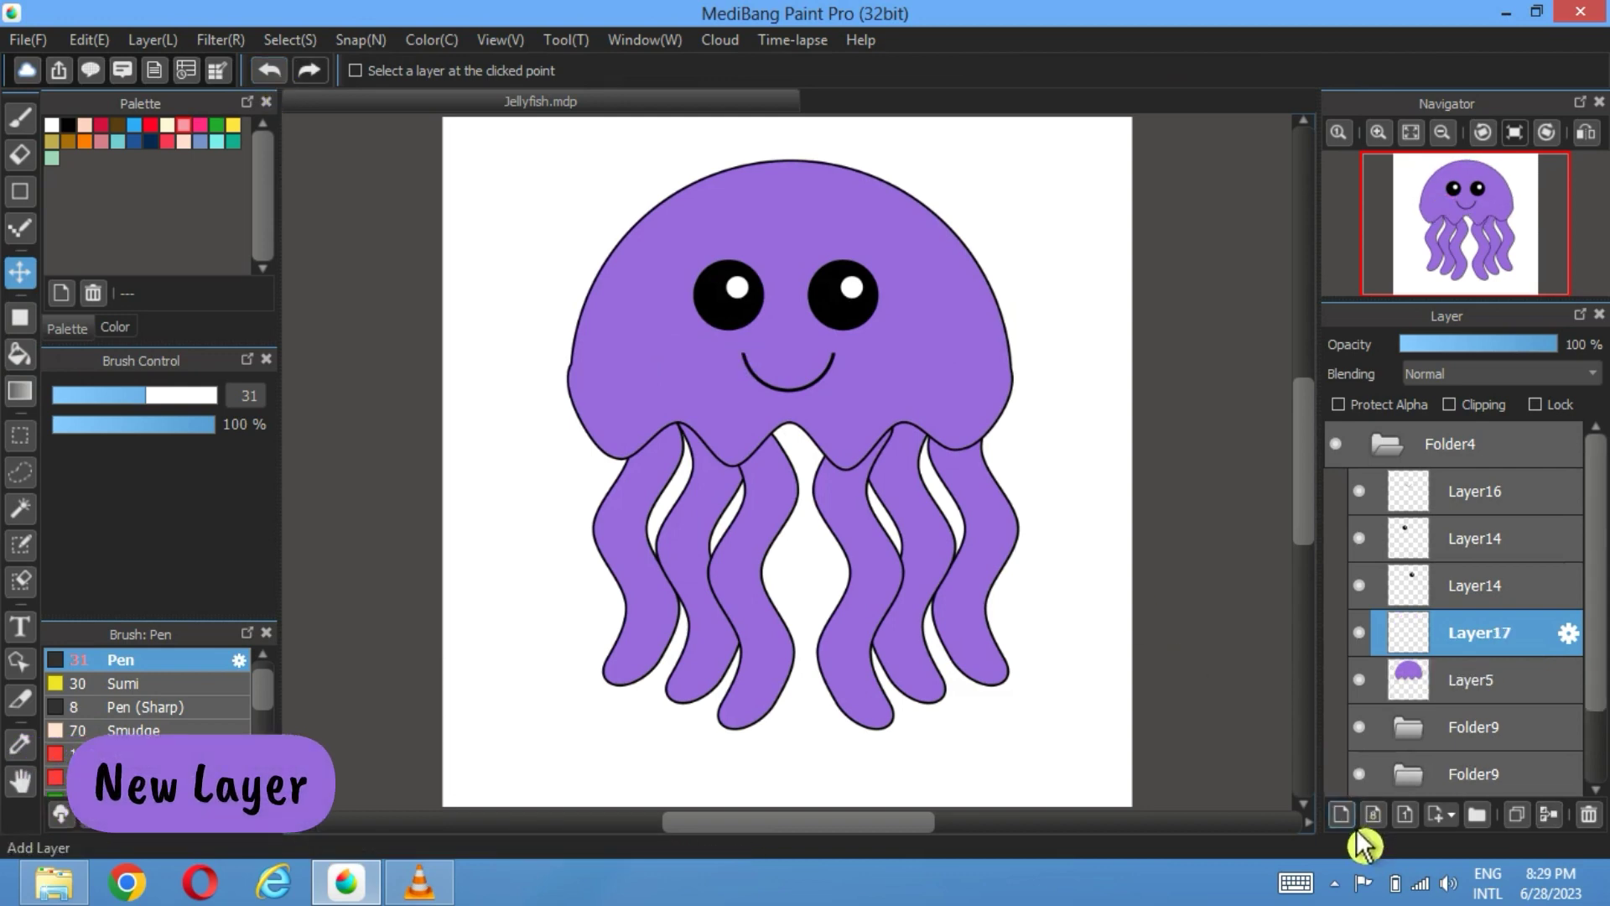
{"action": "left_click", "coordinate": [20, 317]}
{"action": "left_click_drag", "start_coordinate": [726, 317], "coordinate": [895, 335]}
{"action": "left_click", "coordinate": [20, 271]}
{"action": "left_click", "coordinate": [1516, 813]}
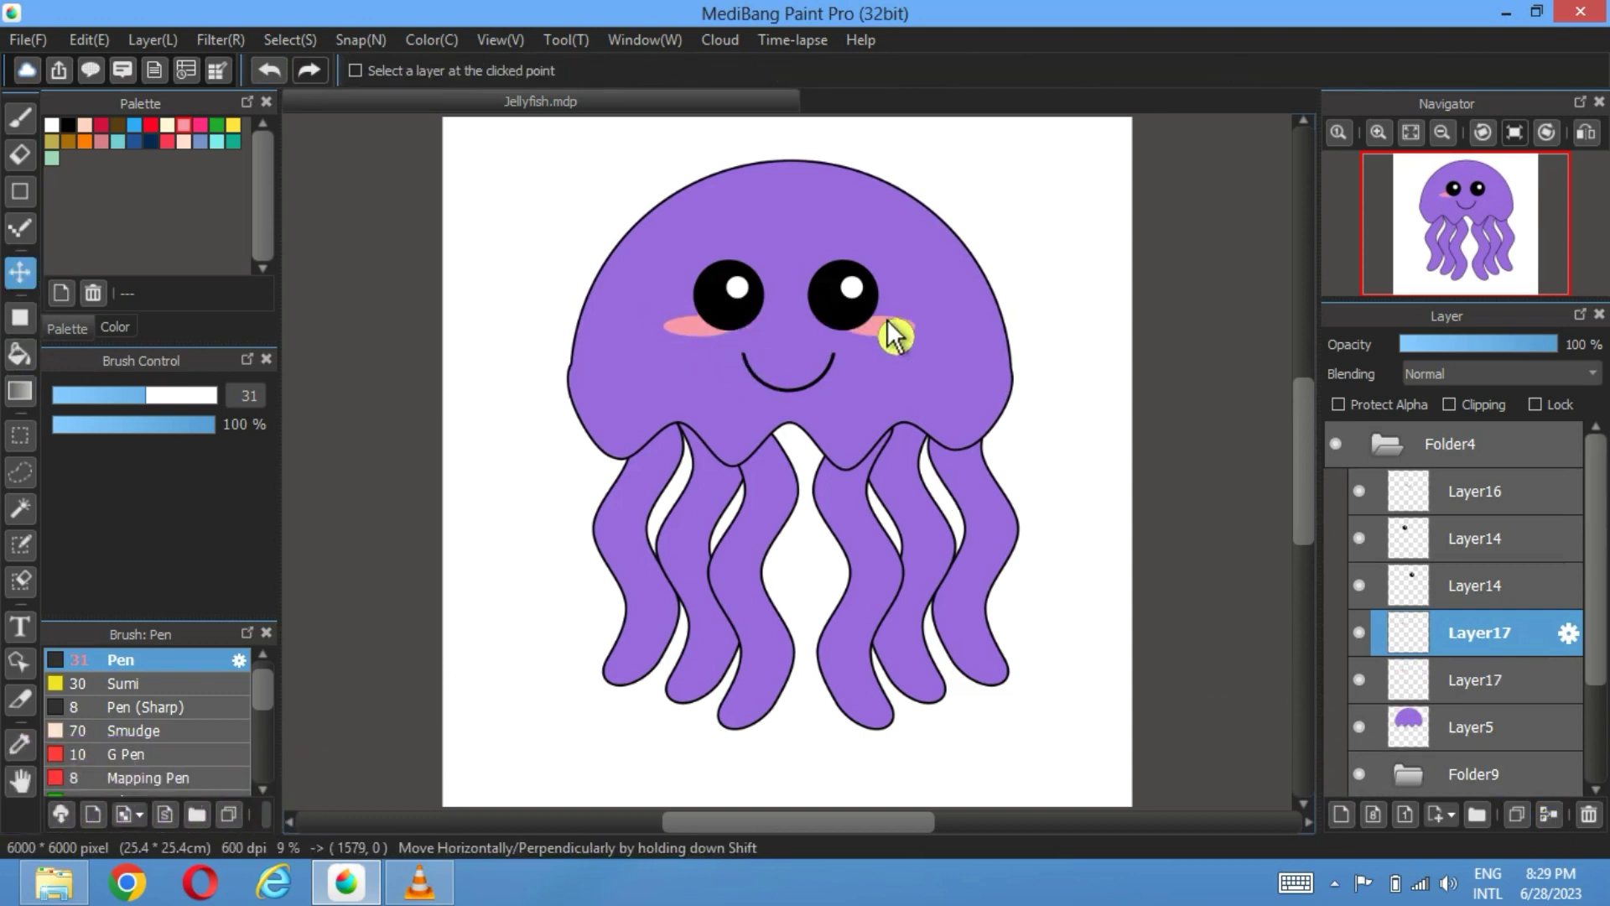
Step: Collapse the jellyfish folder, duplicate it, and shift the copy about 215 px straight right
{"action": "left_click", "coordinate": [1398, 457]}
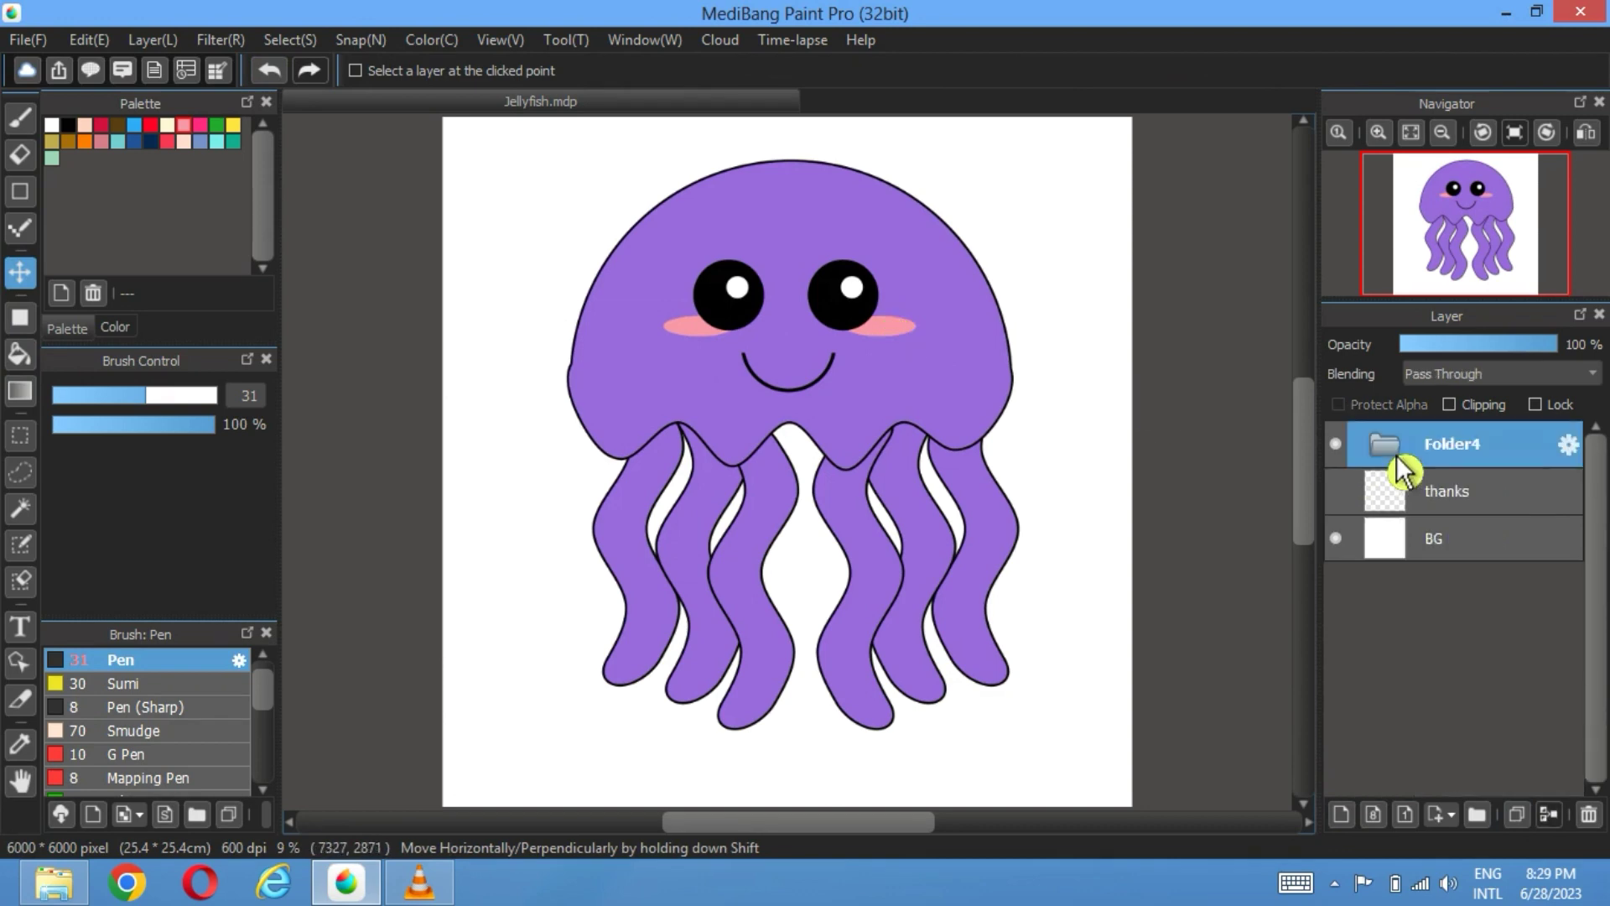
{"action": "left_click", "coordinate": [1531, 820]}
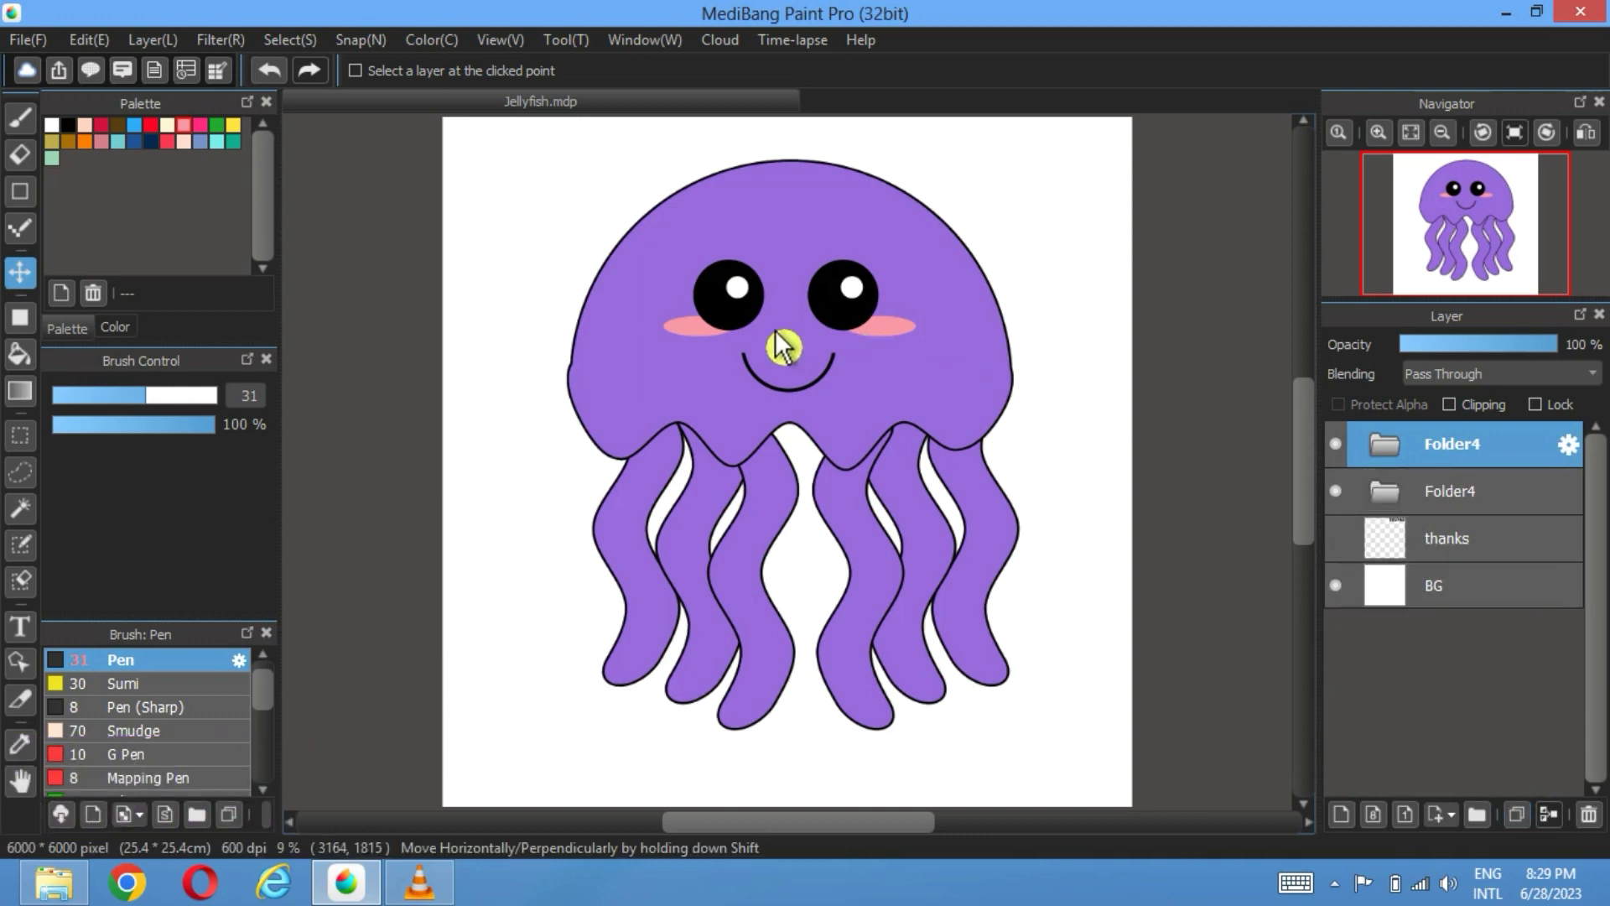
{"action": "left_click_drag", "start_coordinate": [783, 345], "coordinate": [807, 345]}
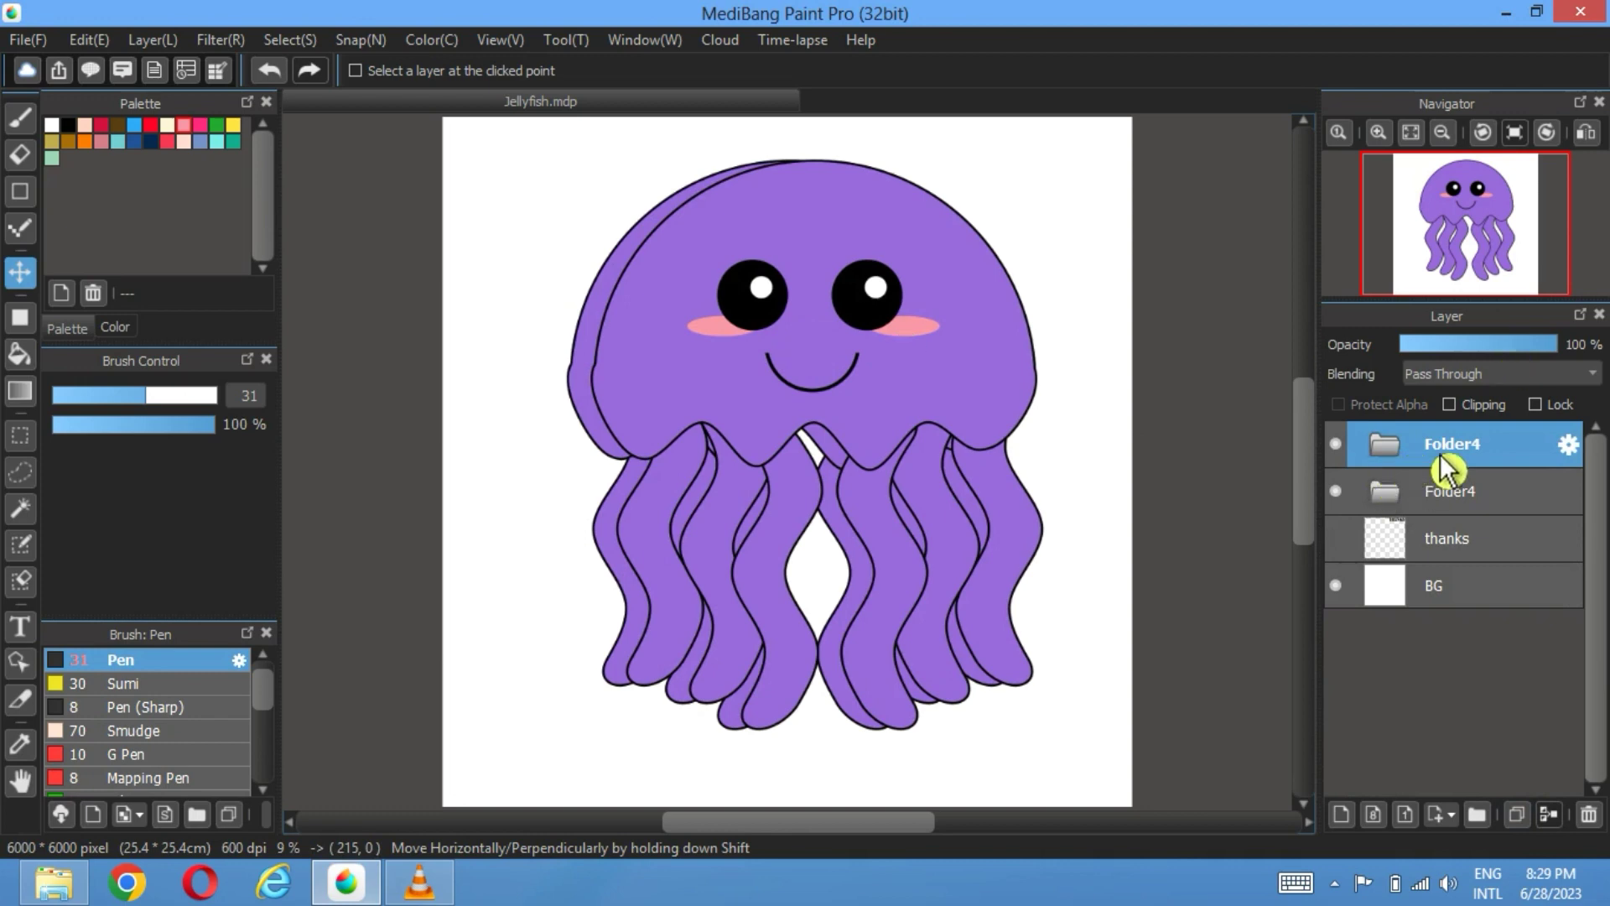
Step: Add a new layer above the two jellyfish folders and set its blending to Multiply
{"action": "left_click", "coordinate": [1342, 815]}
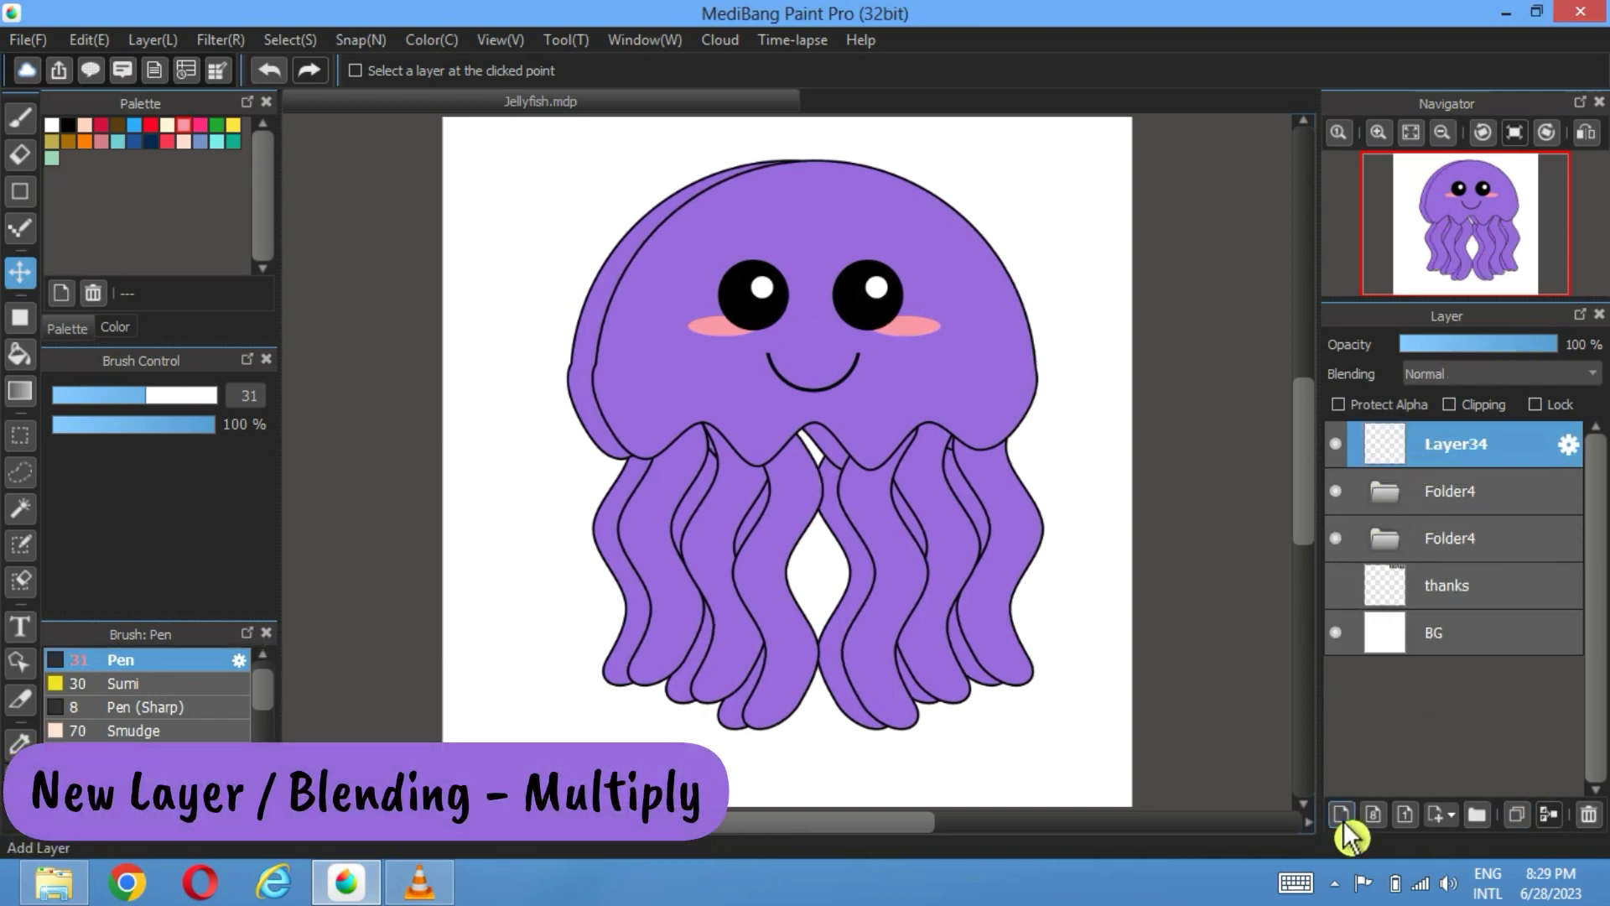
{"action": "left_click", "coordinate": [1489, 373]}
{"action": "left_click", "coordinate": [1480, 399]}
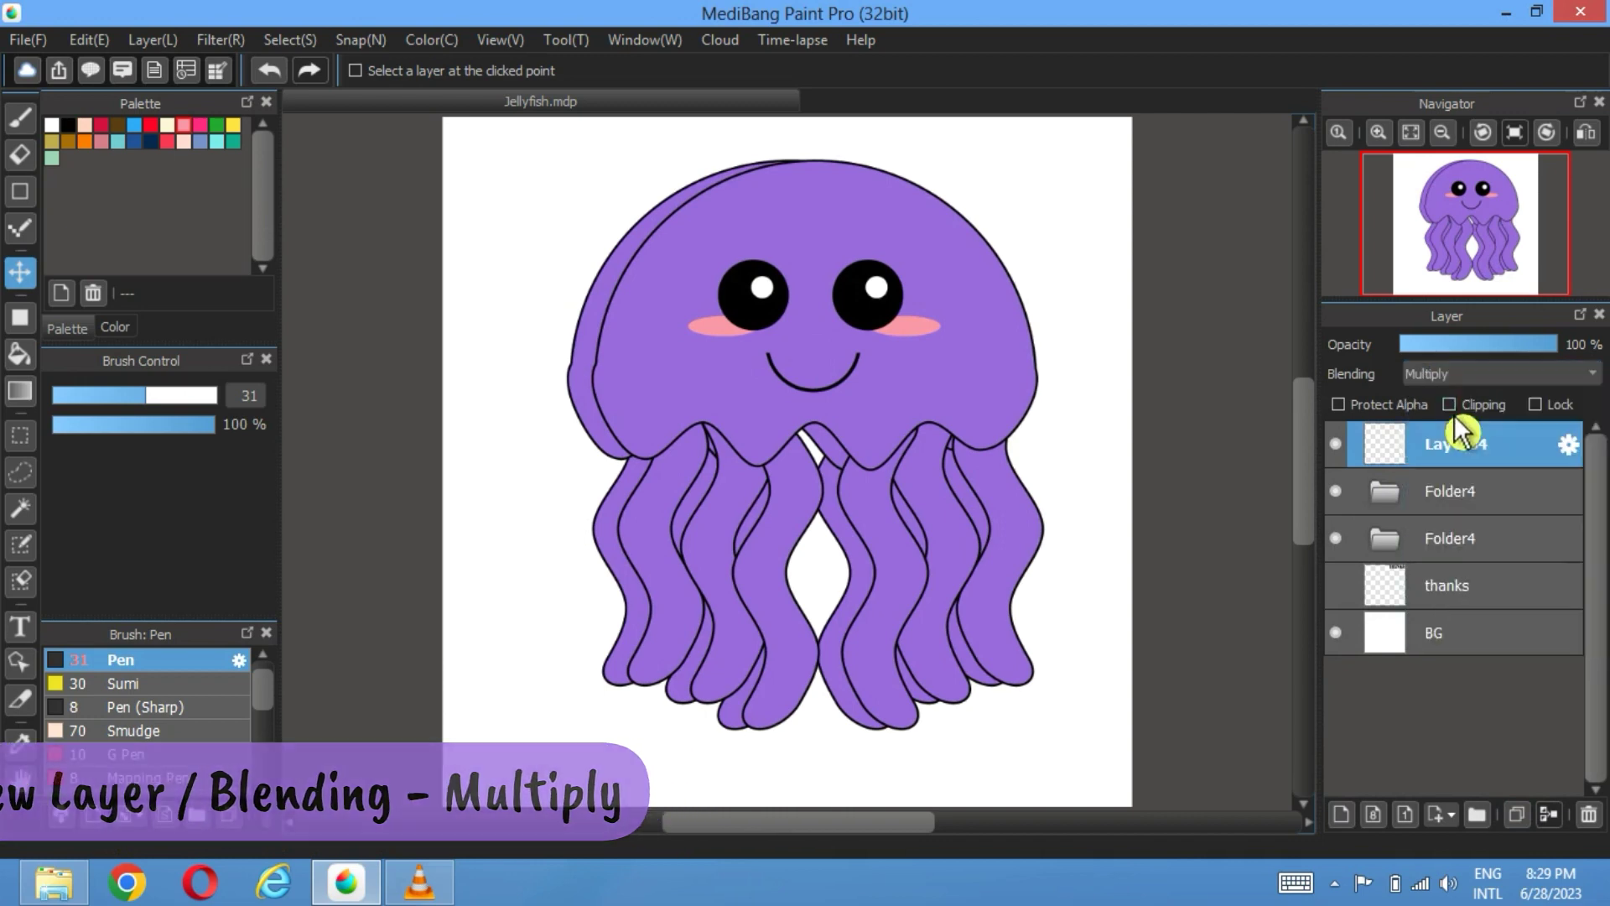
Step: Expand the upper jellyfish folder and toggle its two tentacle subfolders off and on to check what each holds
{"action": "left_click", "coordinate": [1397, 497]}
{"action": "scroll", "coordinate": [1467, 642], "scroll_direction": "down", "scroll_amount": 1}
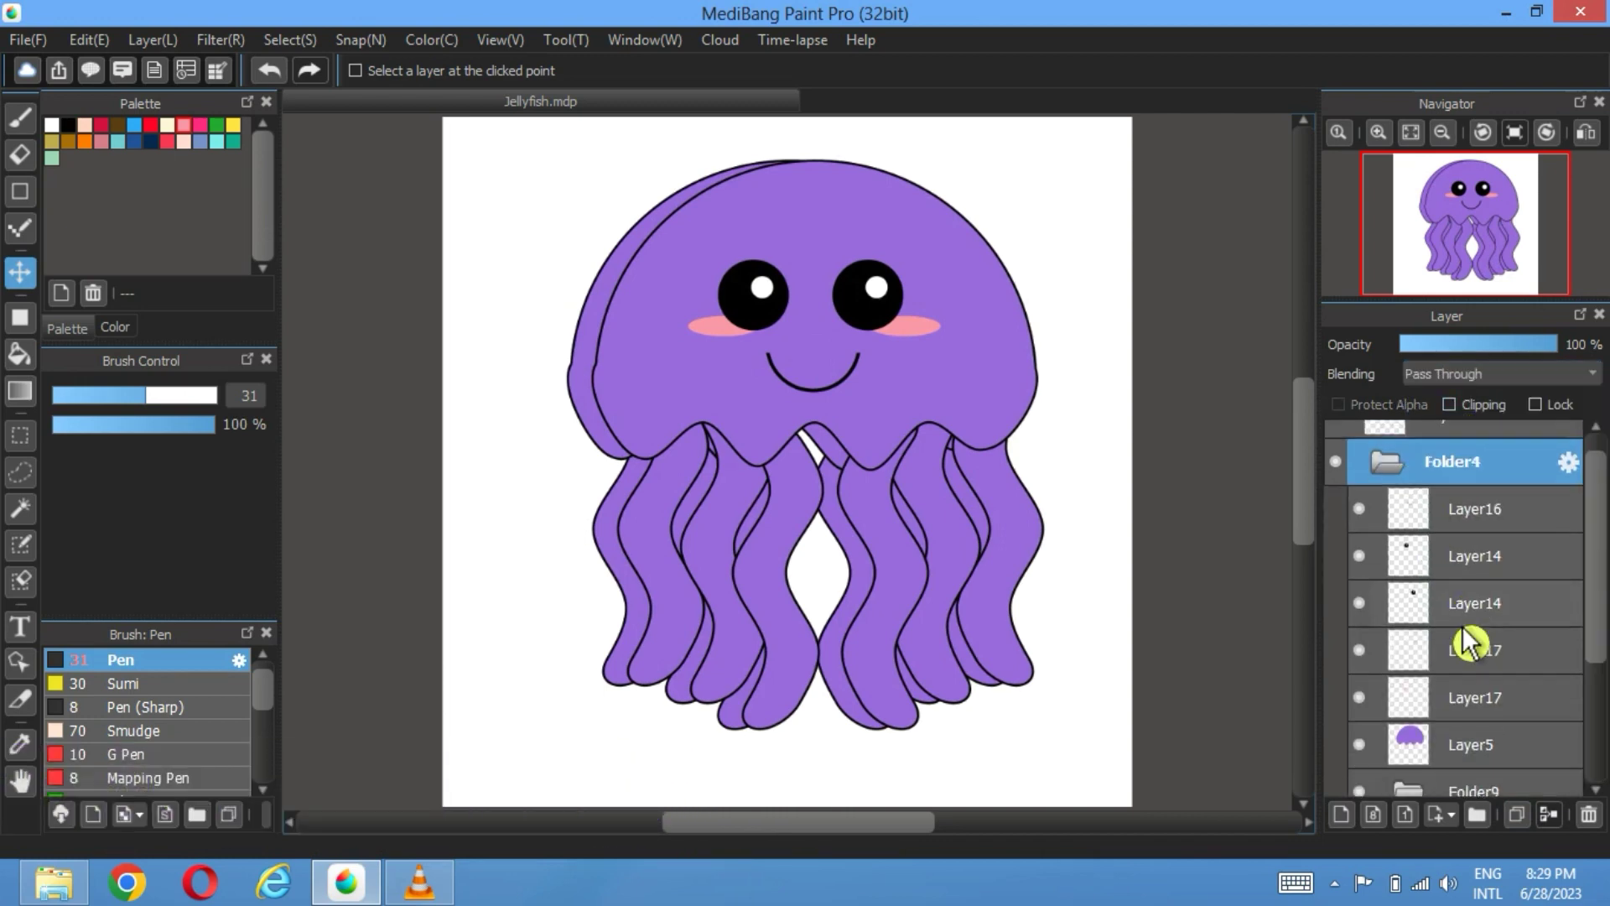
{"action": "scroll", "coordinate": [1449, 631], "scroll_direction": "down", "scroll_amount": 3}
{"action": "left_click", "coordinate": [1359, 703]}
{"action": "left_click", "coordinate": [1359, 750]}
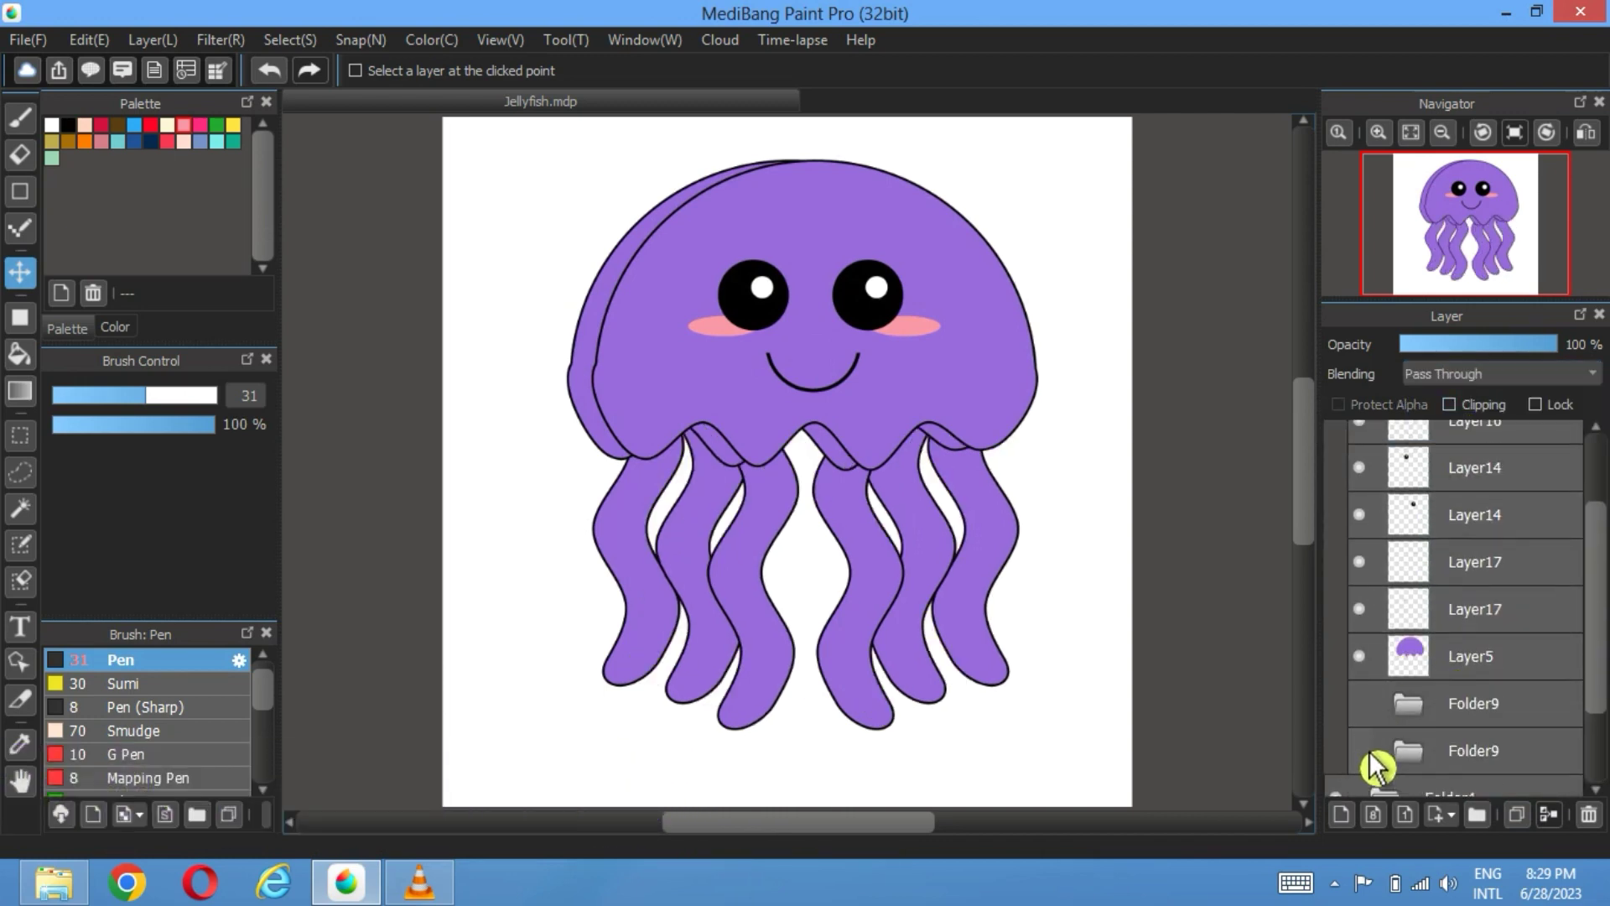
{"action": "left_click", "coordinate": [1359, 751]}
{"action": "left_click", "coordinate": [1360, 703]}
{"action": "scroll", "coordinate": [1401, 593], "scroll_direction": "up", "scroll_amount": 5}
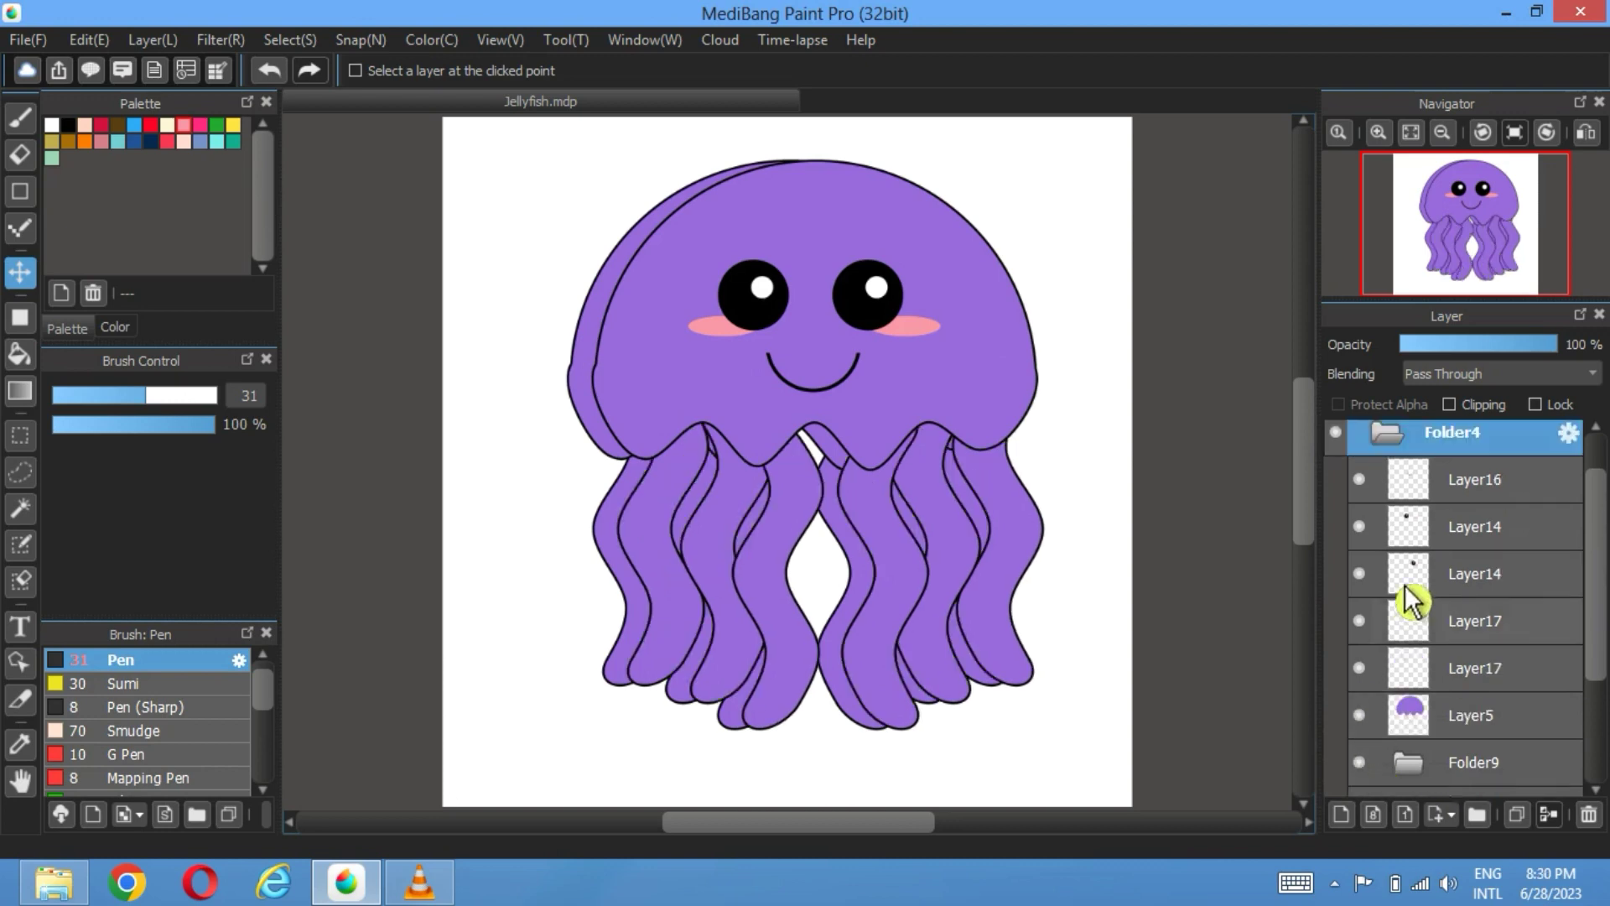
Step: Try filling the exposed crescent on the bell's left side with the sampled body purple on the Multiply layer, and undo that fill
{"action": "left_click", "coordinate": [1441, 444]}
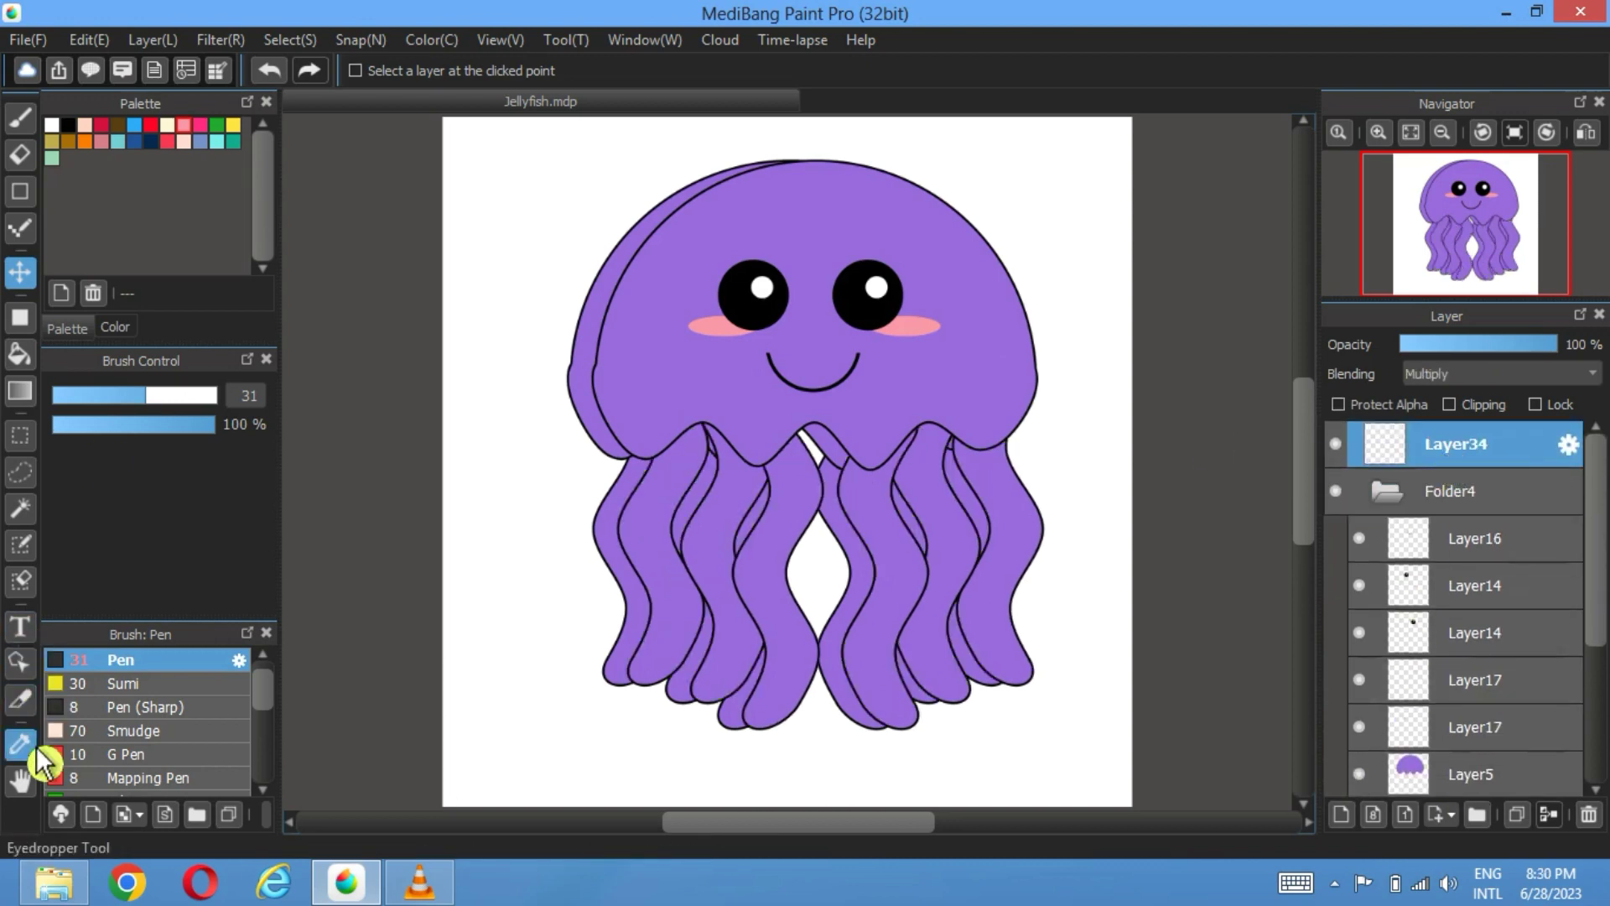
{"action": "left_click", "coordinate": [22, 744]}
{"action": "left_click", "coordinate": [20, 353]}
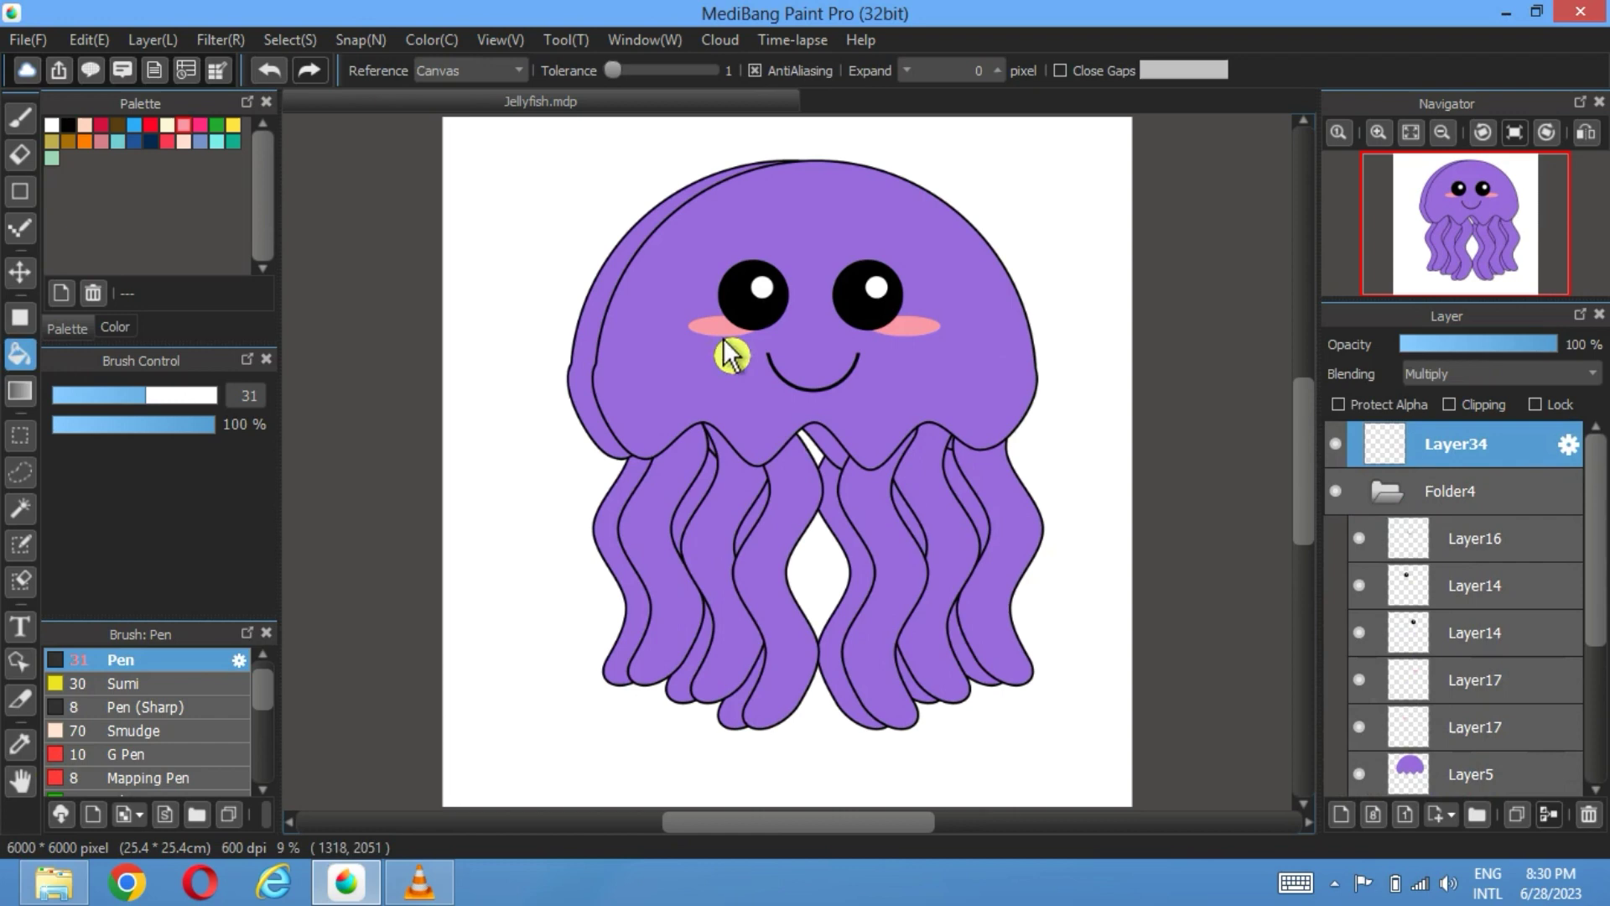
{"action": "left_click", "coordinate": [609, 335]}
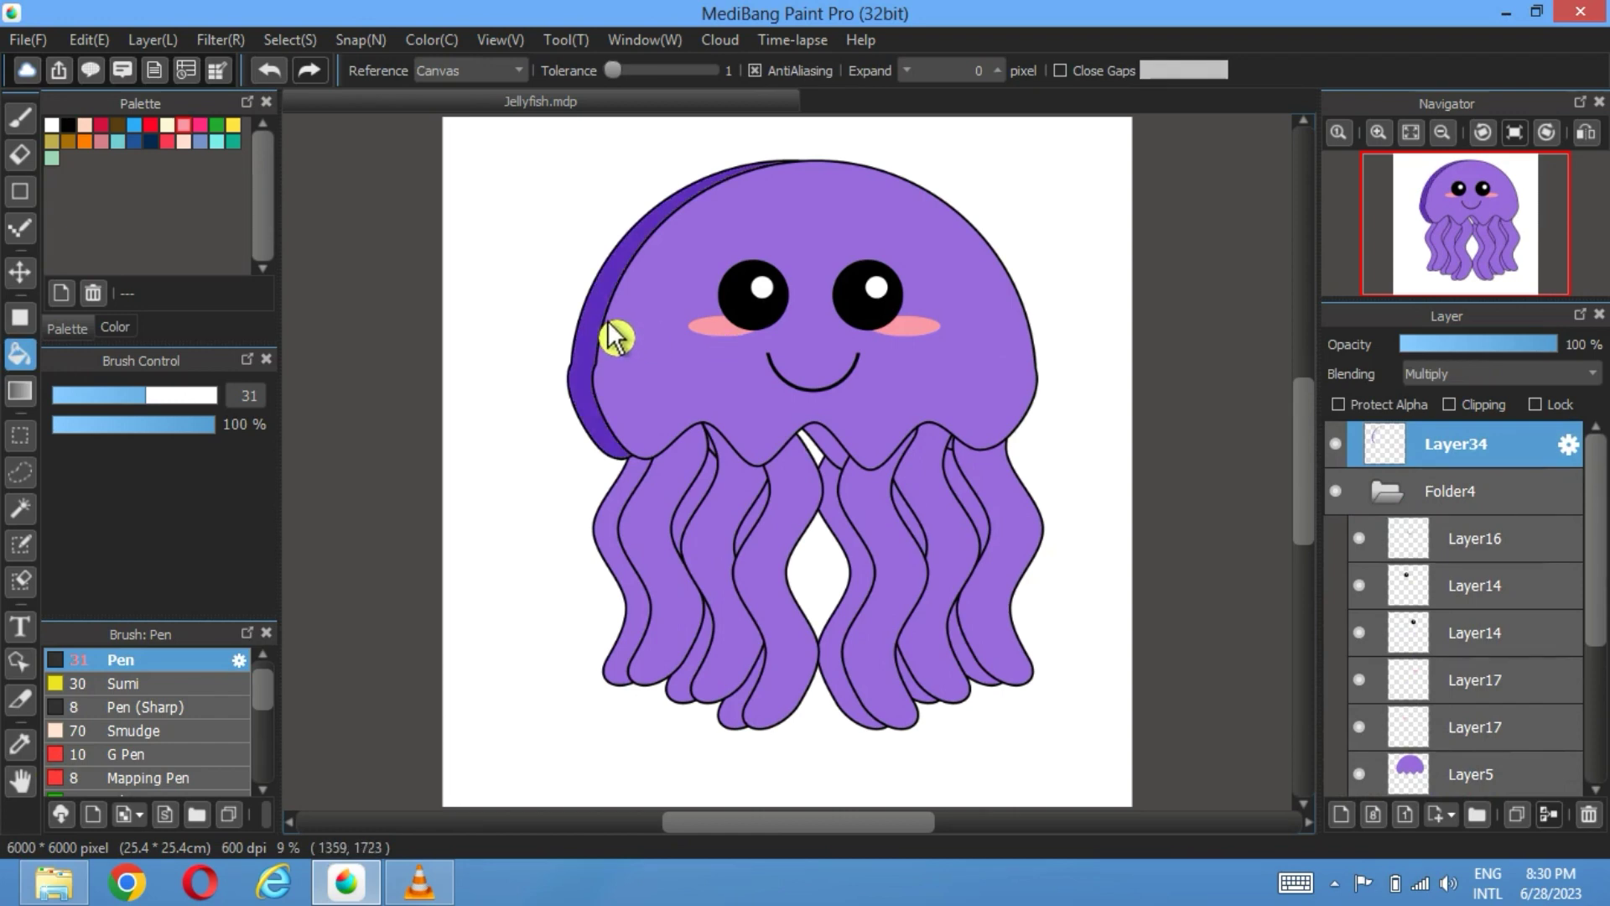
{"action": "left_click", "coordinate": [269, 69]}
Step: Switch the new layer's blending to Normal and fill the crescent on the bell's left side with darker purple #7D65A2
{"action": "left_click", "coordinate": [115, 327]}
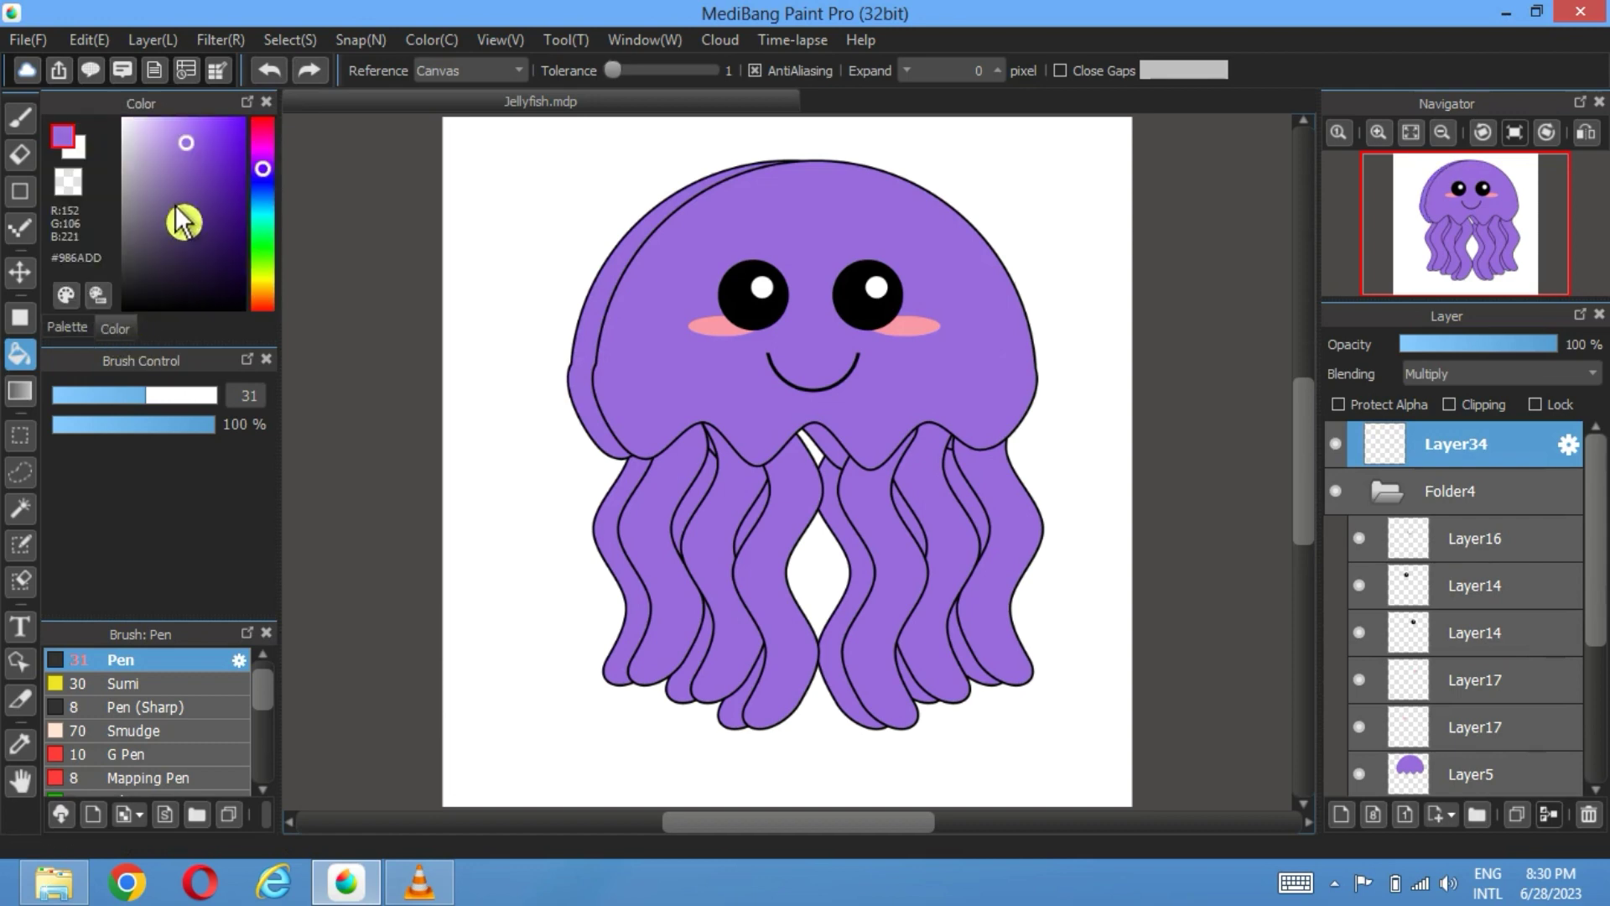
{"action": "left_click_drag", "start_coordinate": [190, 164], "coordinate": [183, 187]}
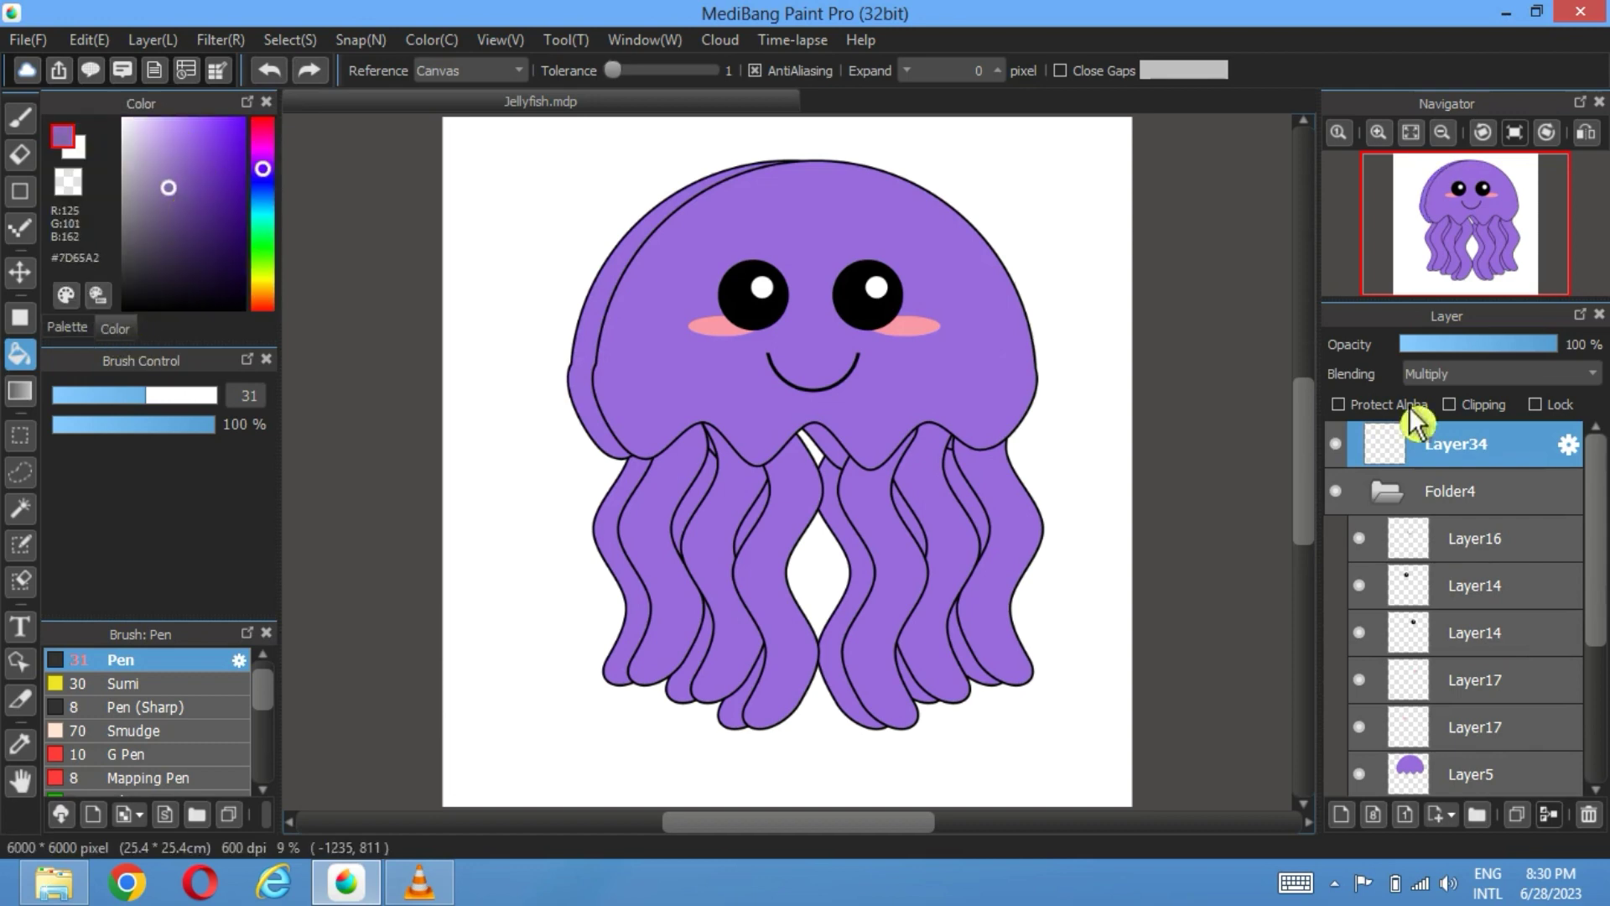
{"action": "left_click", "coordinate": [1501, 373]}
{"action": "left_click", "coordinate": [1438, 393]}
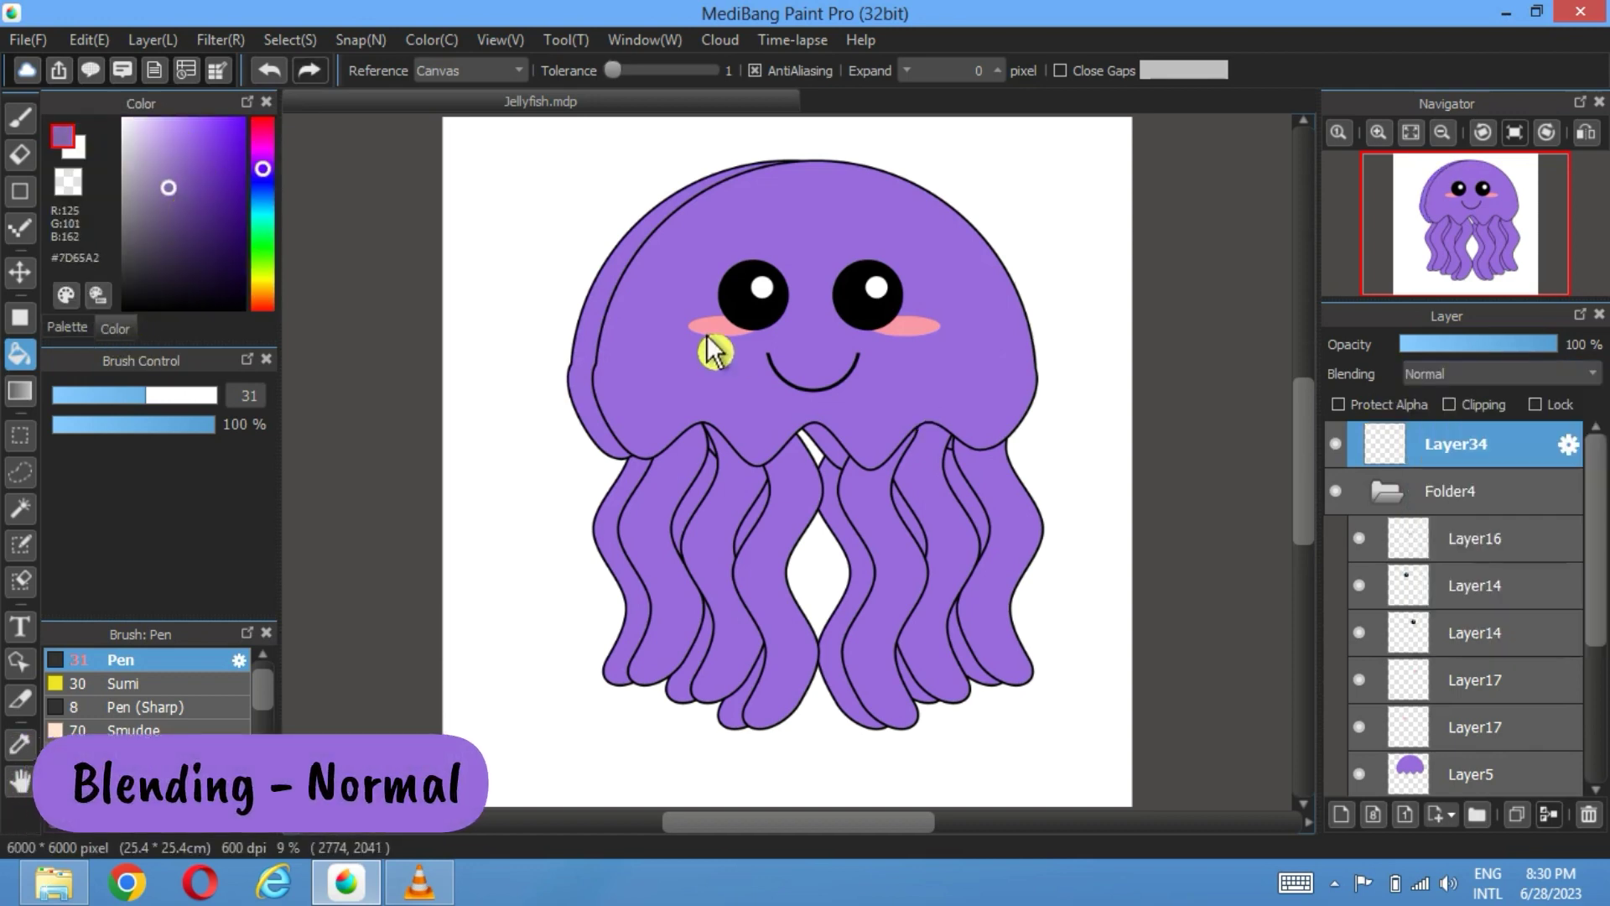
{"action": "left_click", "coordinate": [602, 360]}
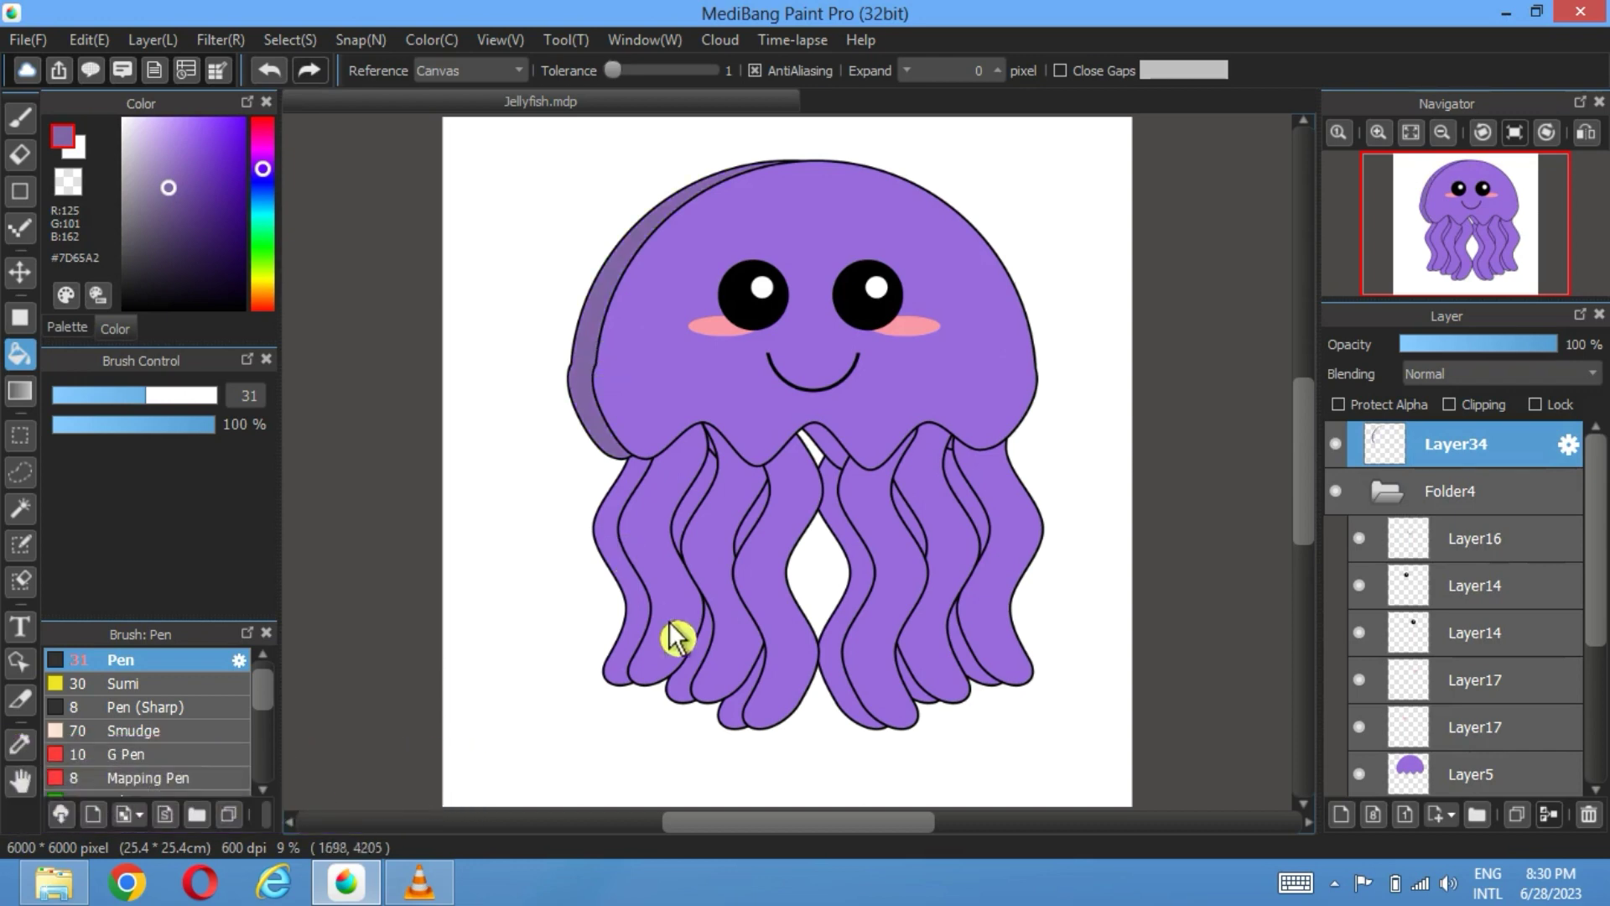
Step: Expand the left tentacle subfolder inside the upper jellyfish folder, keeping it visible, and reselect the shading layer
{"action": "left_click", "coordinate": [1338, 492]}
{"action": "left_click", "coordinate": [1339, 492]}
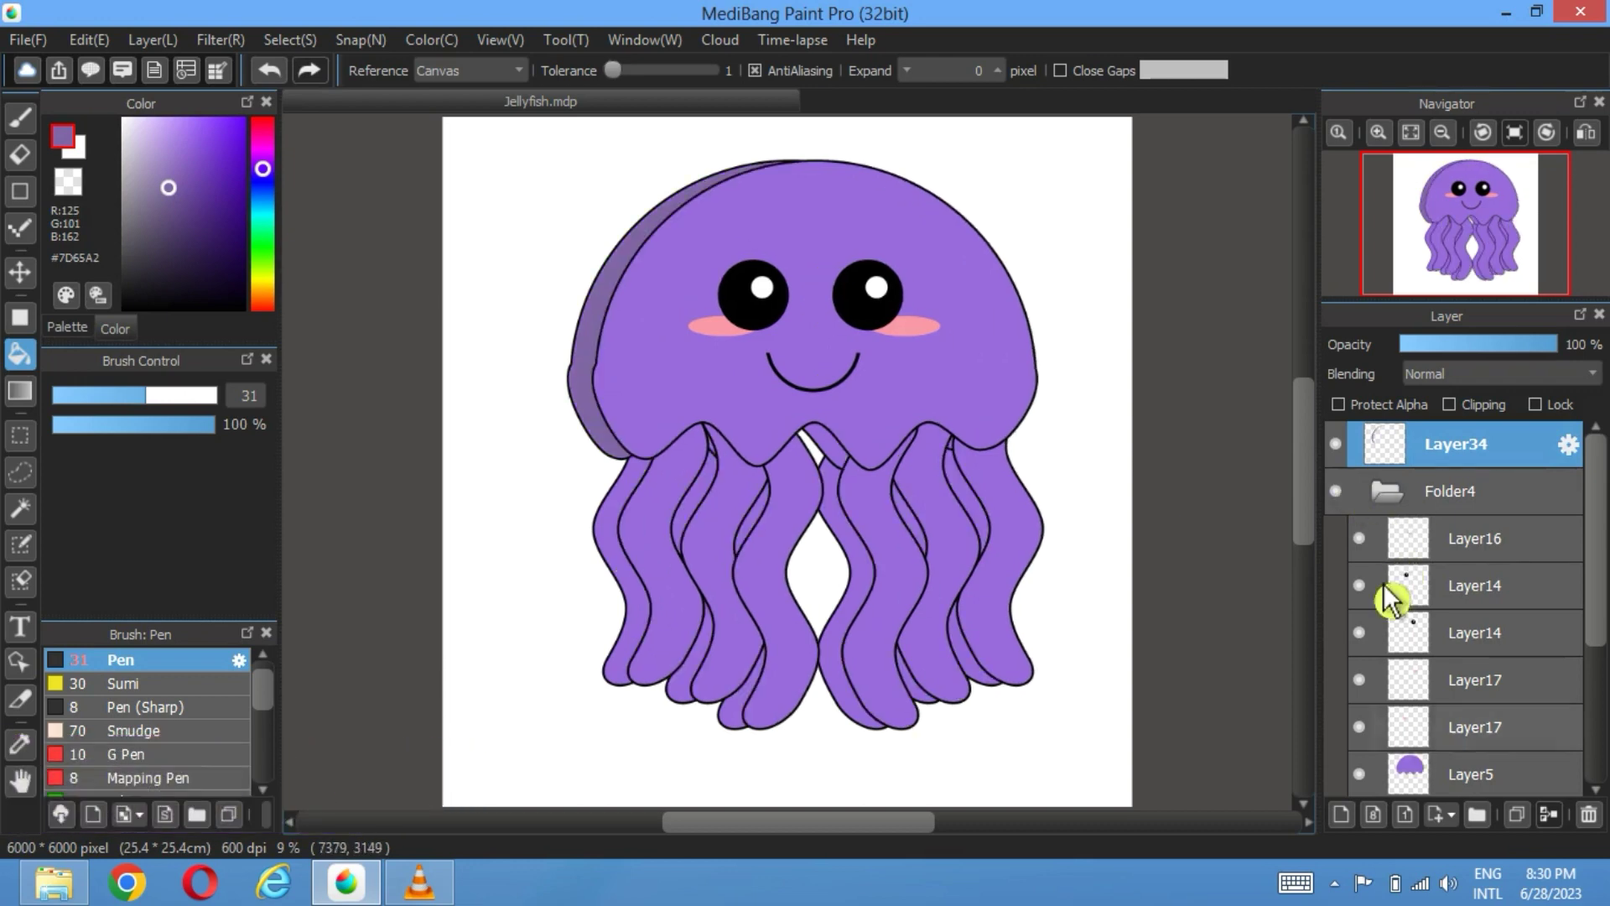
{"action": "scroll", "coordinate": [1387, 608], "scroll_direction": "down", "scroll_amount": 5}
{"action": "left_click", "coordinate": [1361, 616]}
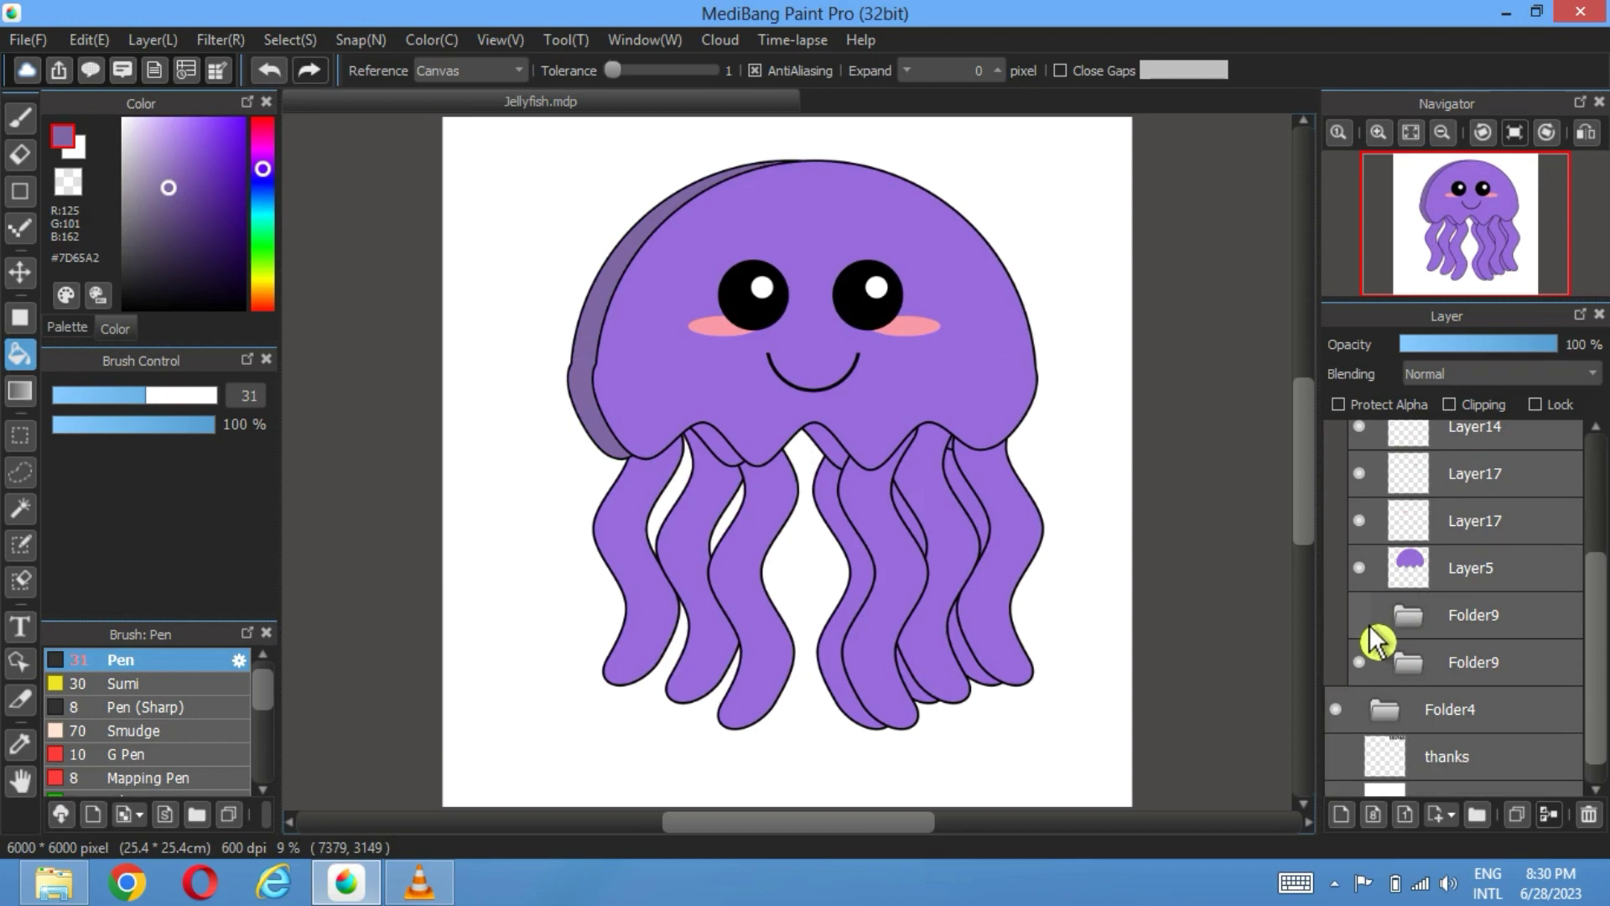
{"action": "left_click", "coordinate": [1423, 627]}
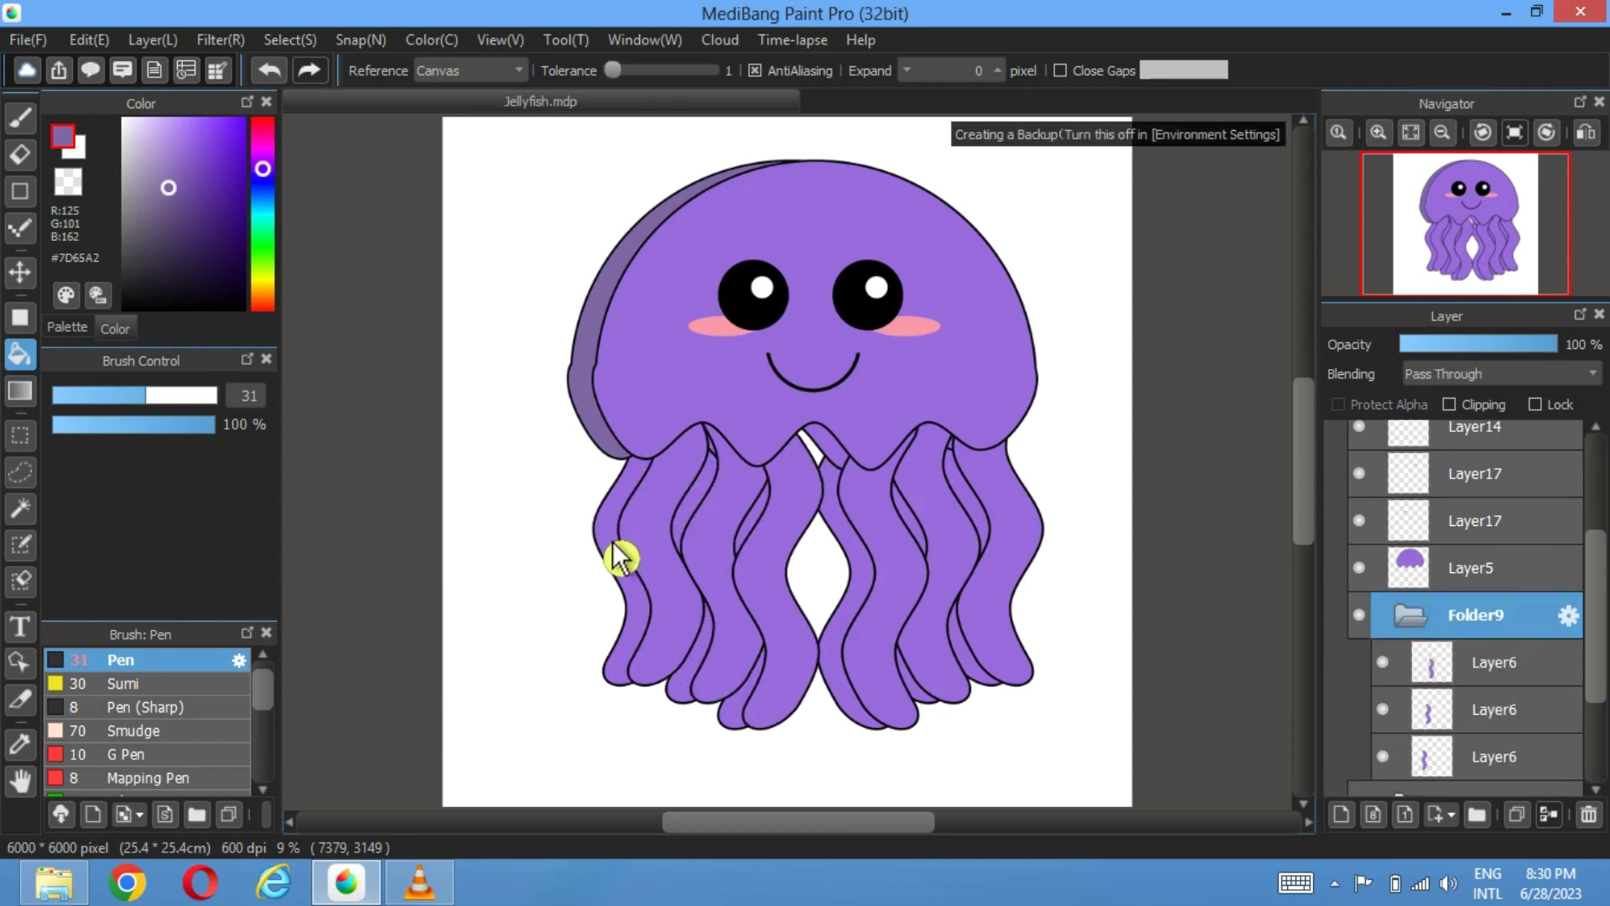
{"action": "scroll", "coordinate": [1525, 566], "scroll_direction": "up", "scroll_amount": 3}
{"action": "left_click", "coordinate": [1522, 560]}
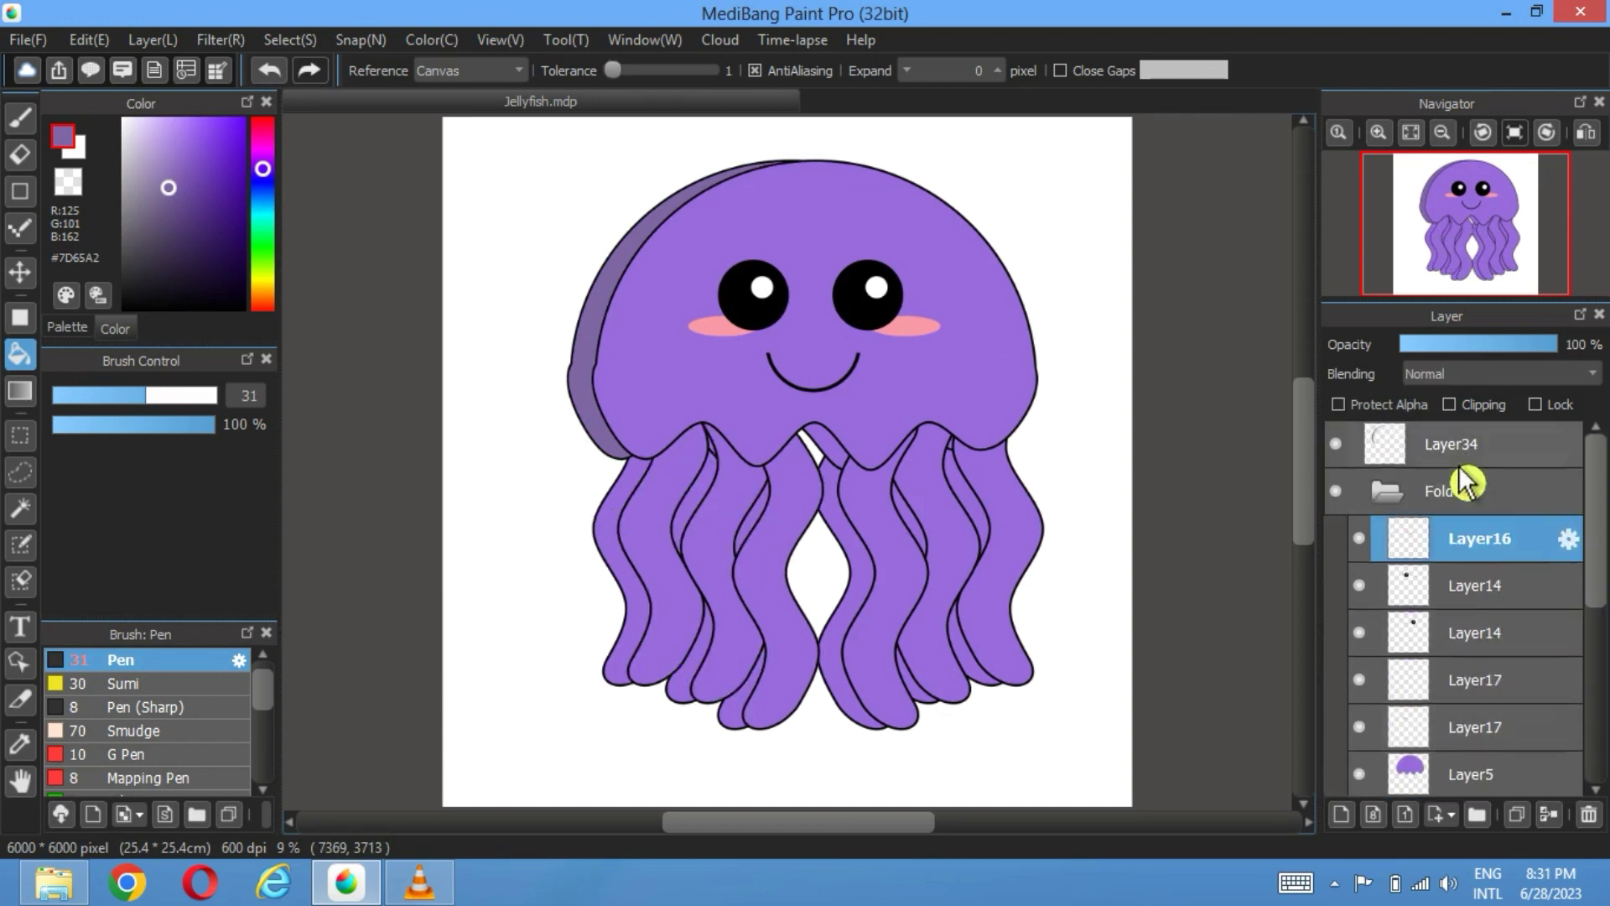
{"action": "left_click", "coordinate": [1459, 452]}
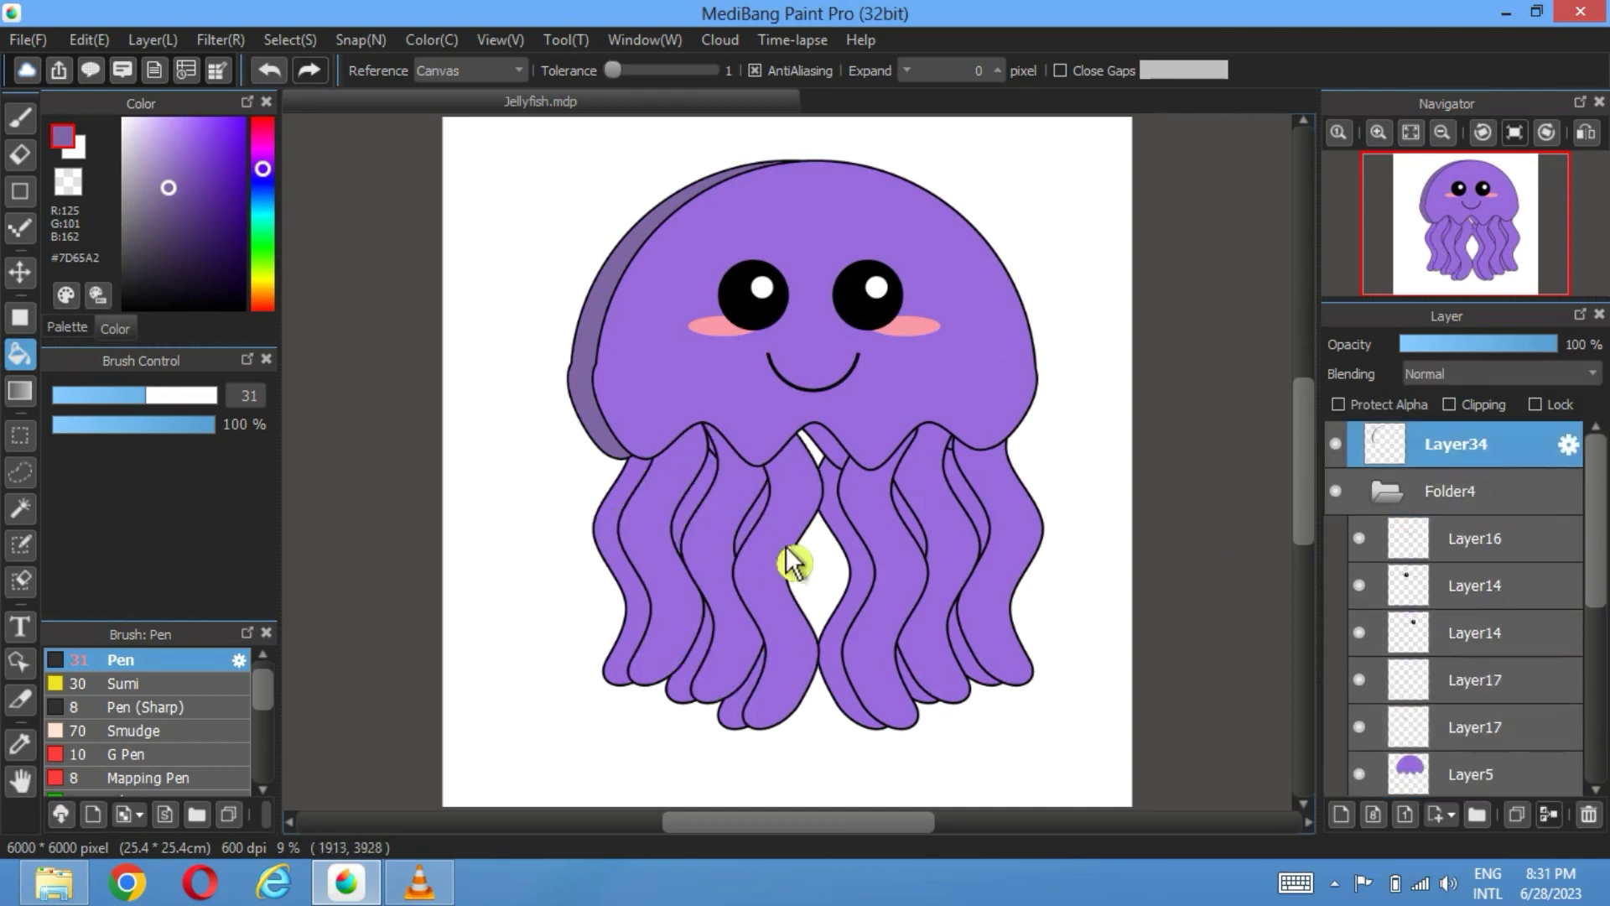
Step: Fill the exposed left edges of the three left tentacles with the dark purple, hiding each overlapping tentacle copy in turn
{"action": "left_click", "coordinate": [625, 564]}
{"action": "scroll", "coordinate": [1576, 654], "scroll_direction": "down", "scroll_amount": 5}
{"action": "left_click", "coordinate": [1384, 700]}
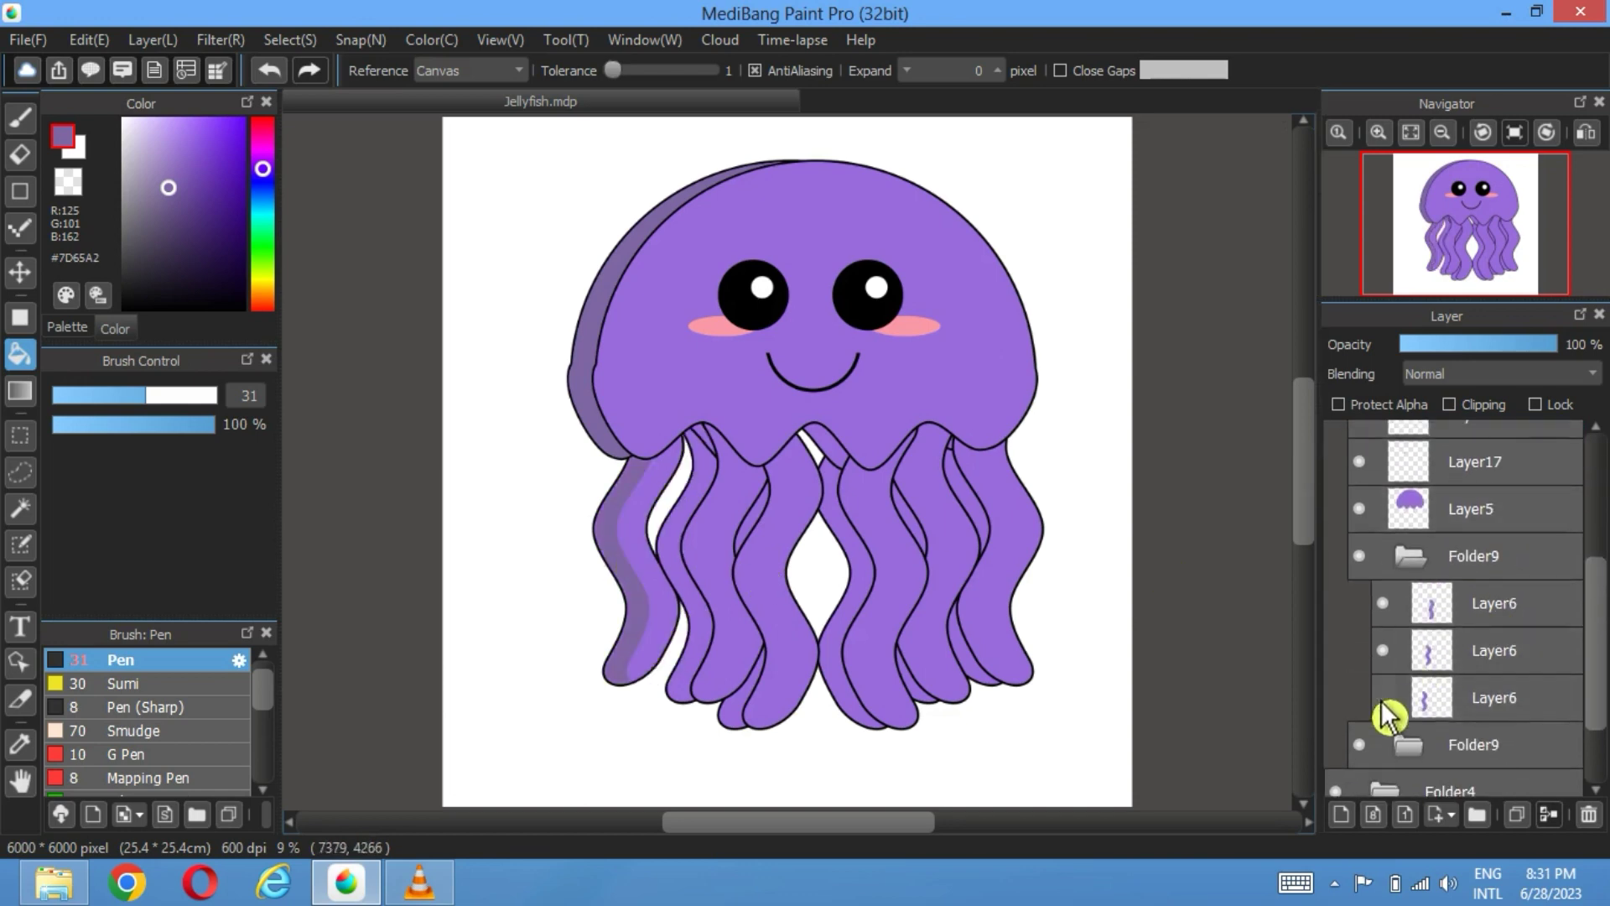
{"action": "left_click", "coordinate": [689, 573]}
{"action": "left_click", "coordinate": [1383, 649]}
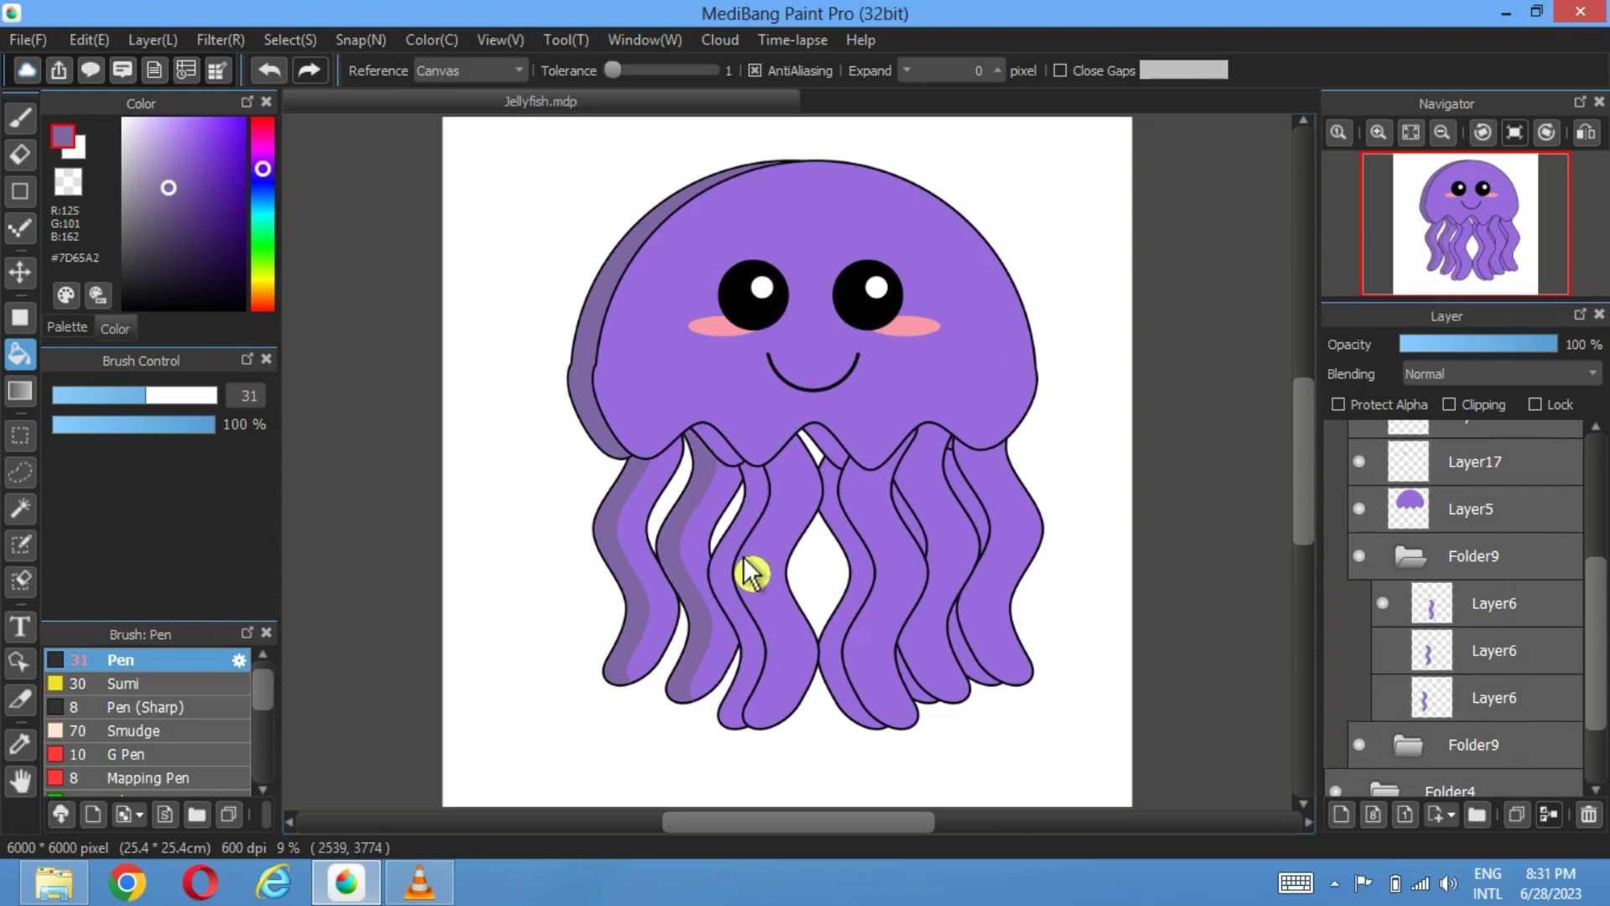
{"action": "left_click", "coordinate": [750, 573]}
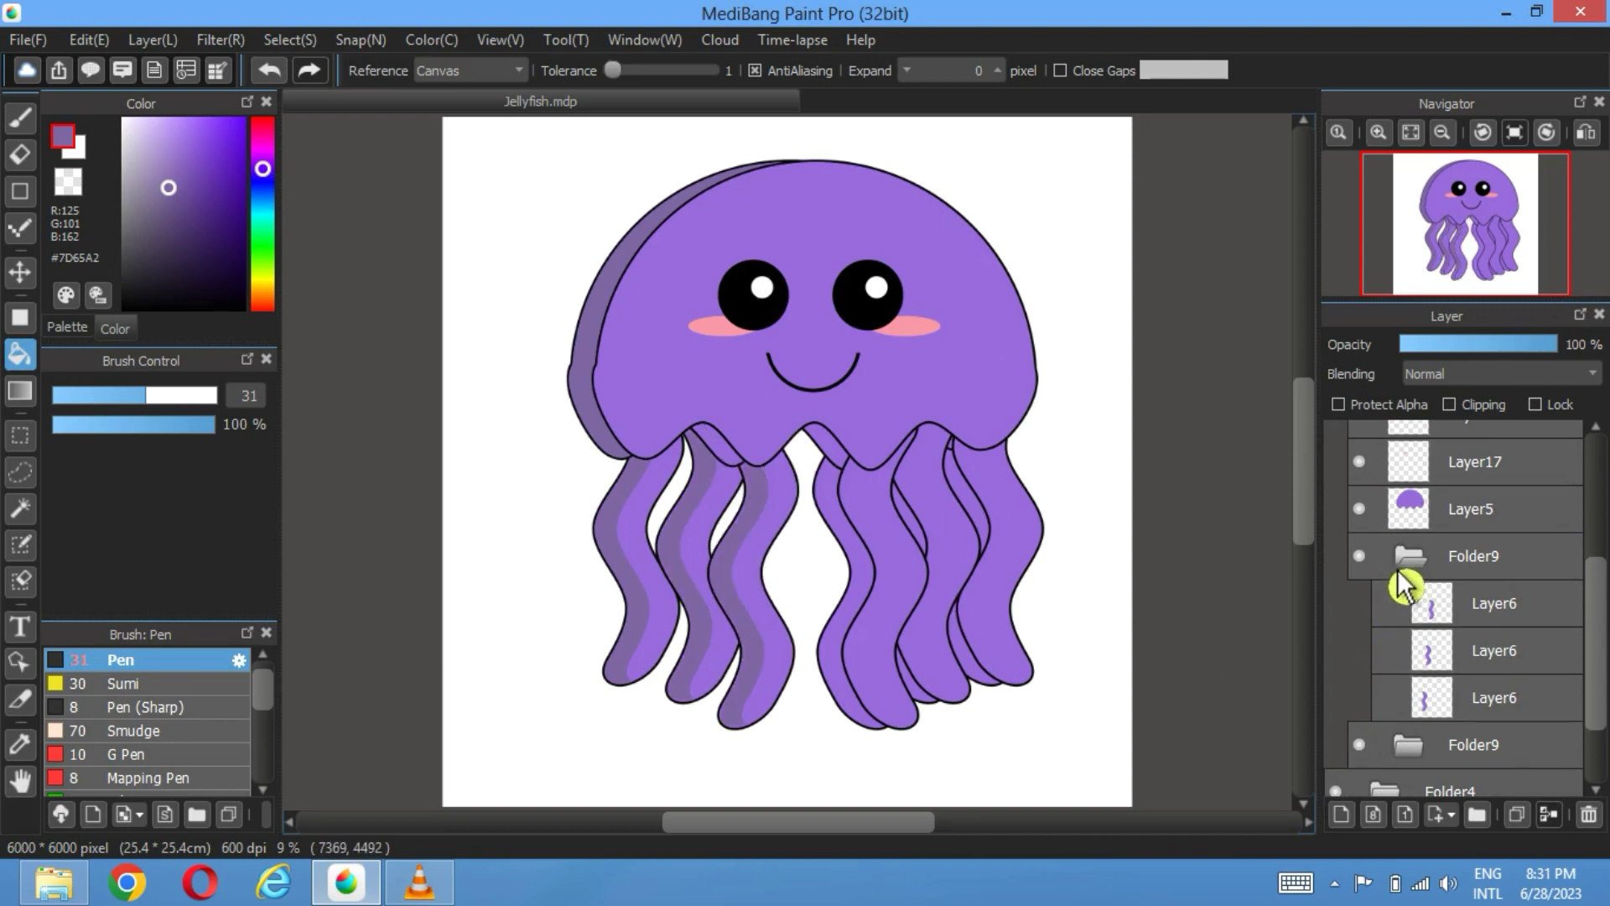
Step: Turn the left tentacle copies back on inside their hidden, collapsed folder, and expand the right tentacle folder with the shading layer selected
{"action": "left_click", "coordinate": [1383, 650]}
{"action": "left_click", "coordinate": [1382, 697]}
{"action": "left_click", "coordinate": [1406, 597]}
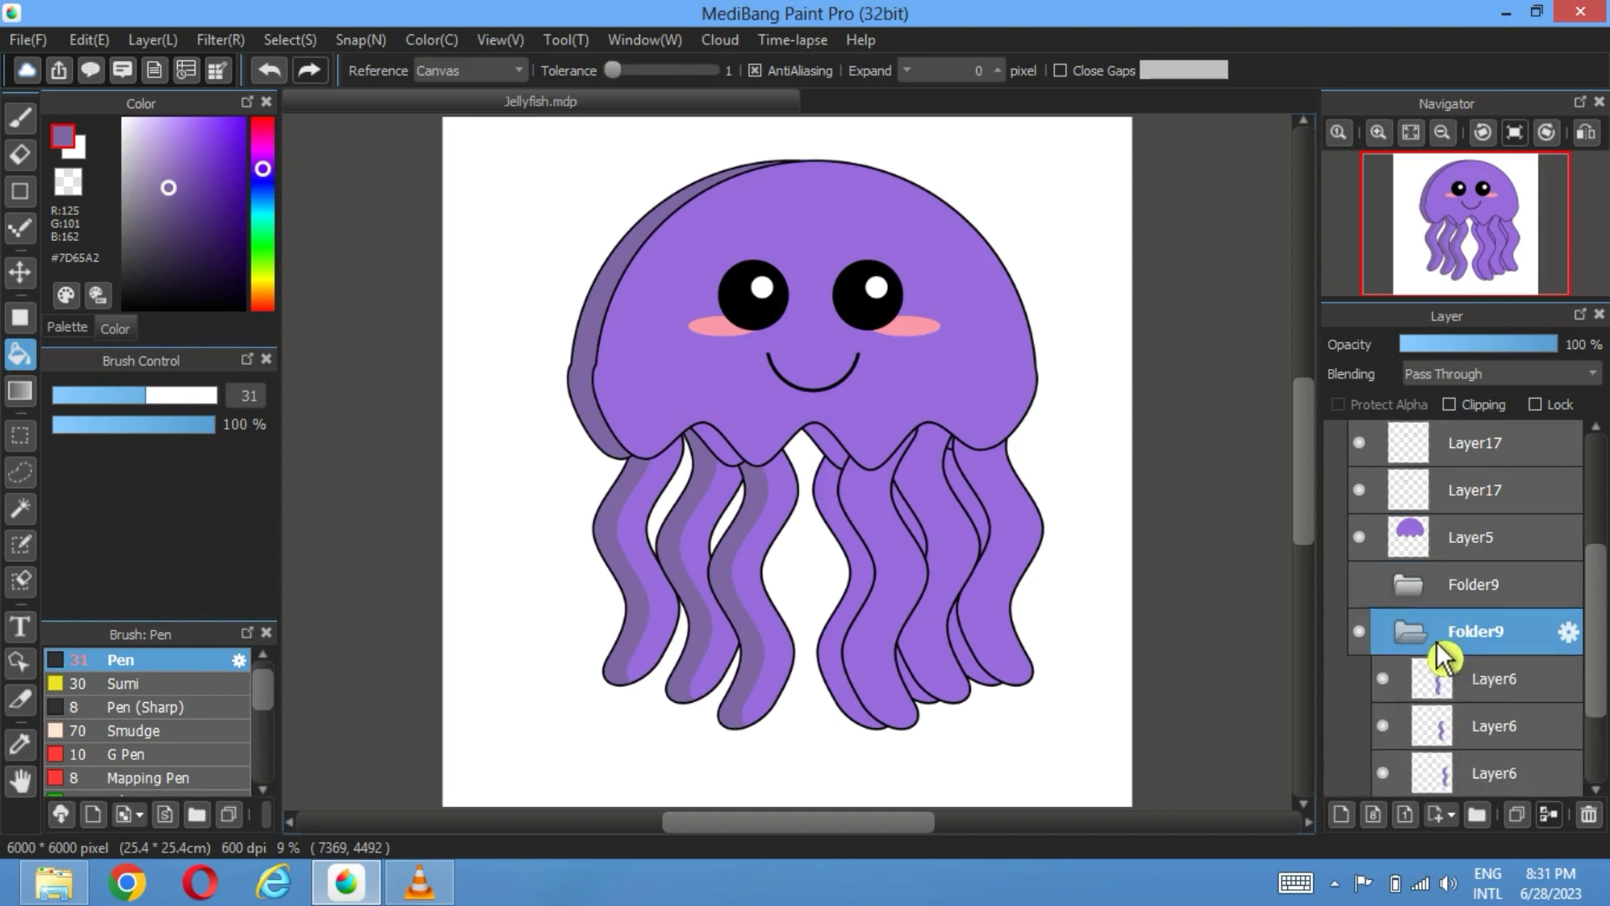
{"action": "scroll", "coordinate": [1430, 651], "scroll_direction": "down", "scroll_amount": 1}
{"action": "scroll", "coordinate": [1558, 571], "scroll_direction": "up", "scroll_amount": 3}
{"action": "scroll", "coordinate": [1558, 570], "scroll_direction": "up", "scroll_amount": 1}
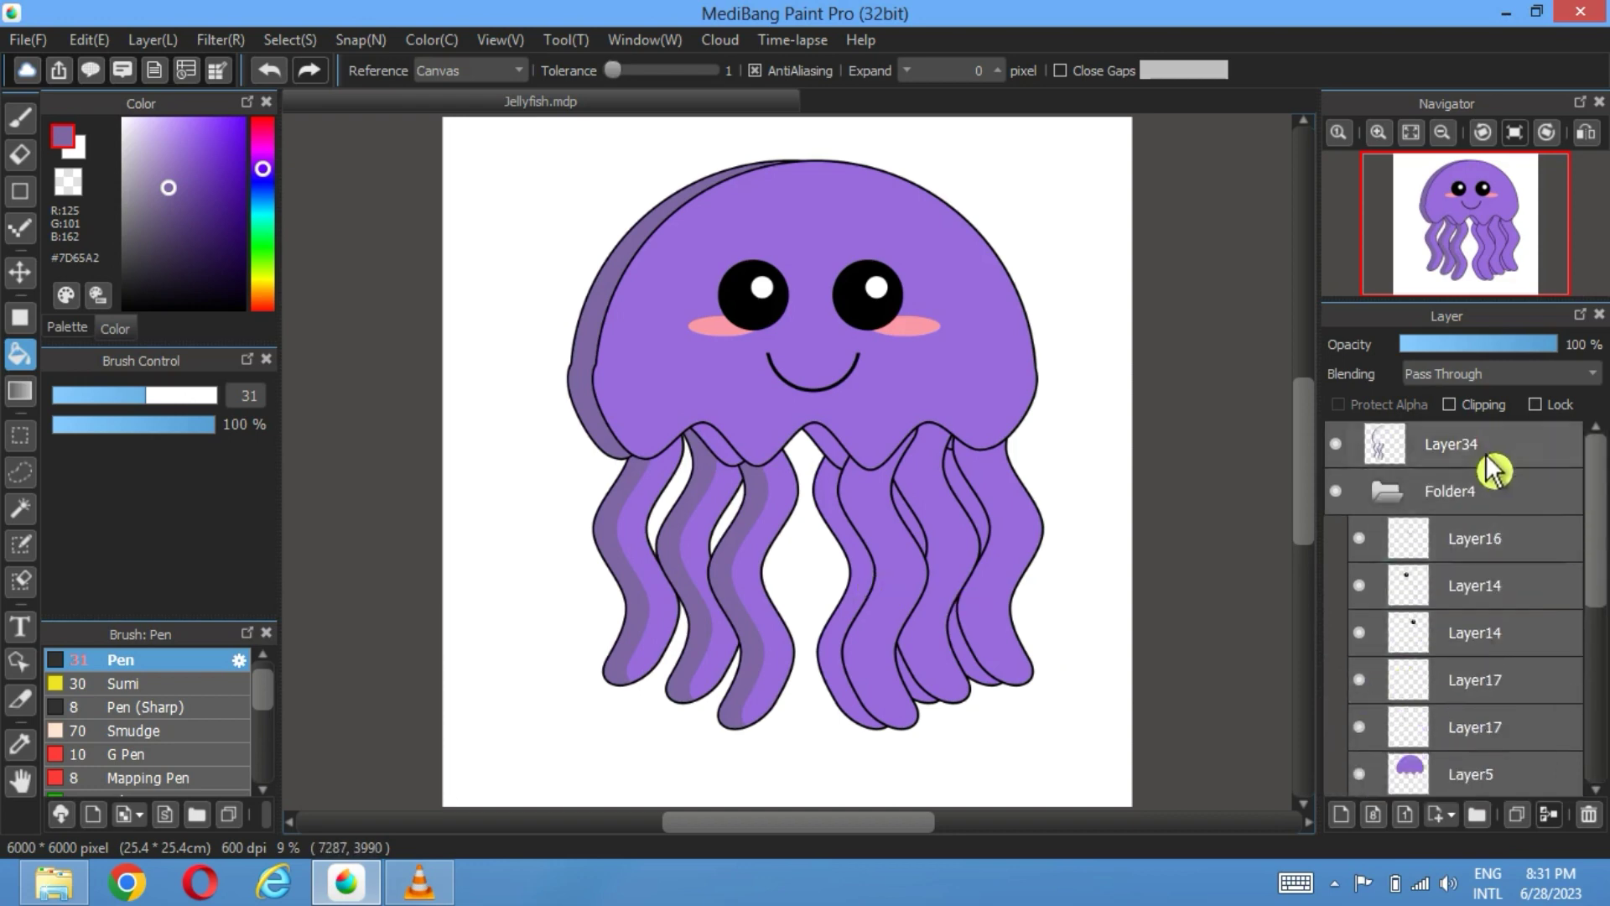
{"action": "left_click", "coordinate": [1451, 461]}
Step: Fill the exposed left edges of the three right tentacles with the dark purple, then hide and collapse the folder of their copies
{"action": "scroll", "coordinate": [1448, 586], "scroll_direction": "down", "scroll_amount": 4}
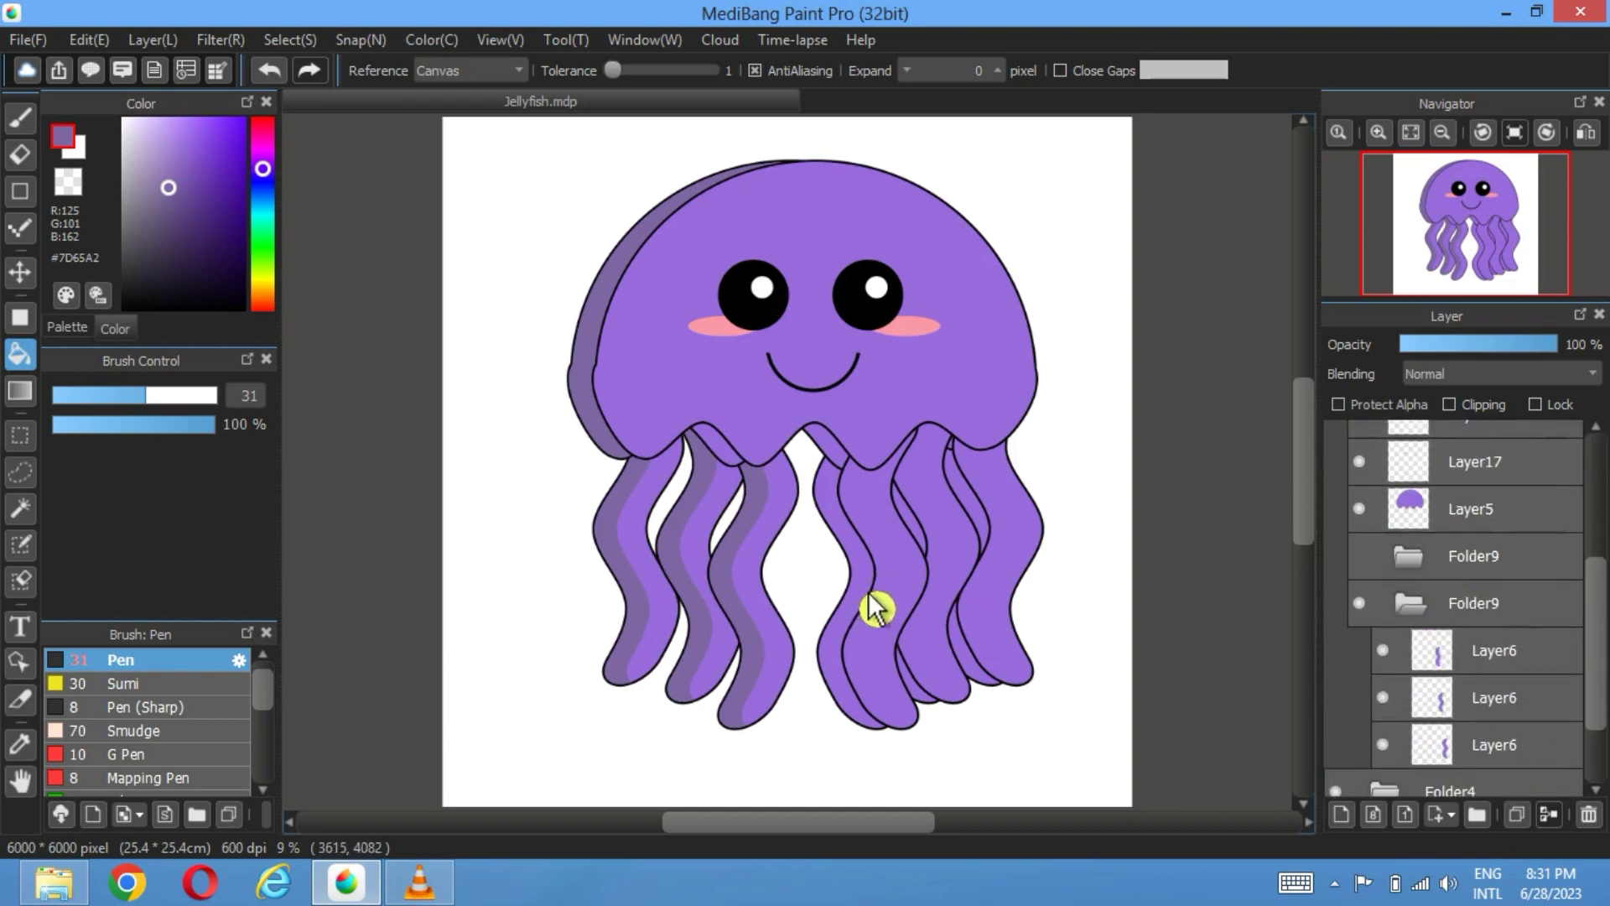
{"action": "left_click", "coordinate": [1384, 651]}
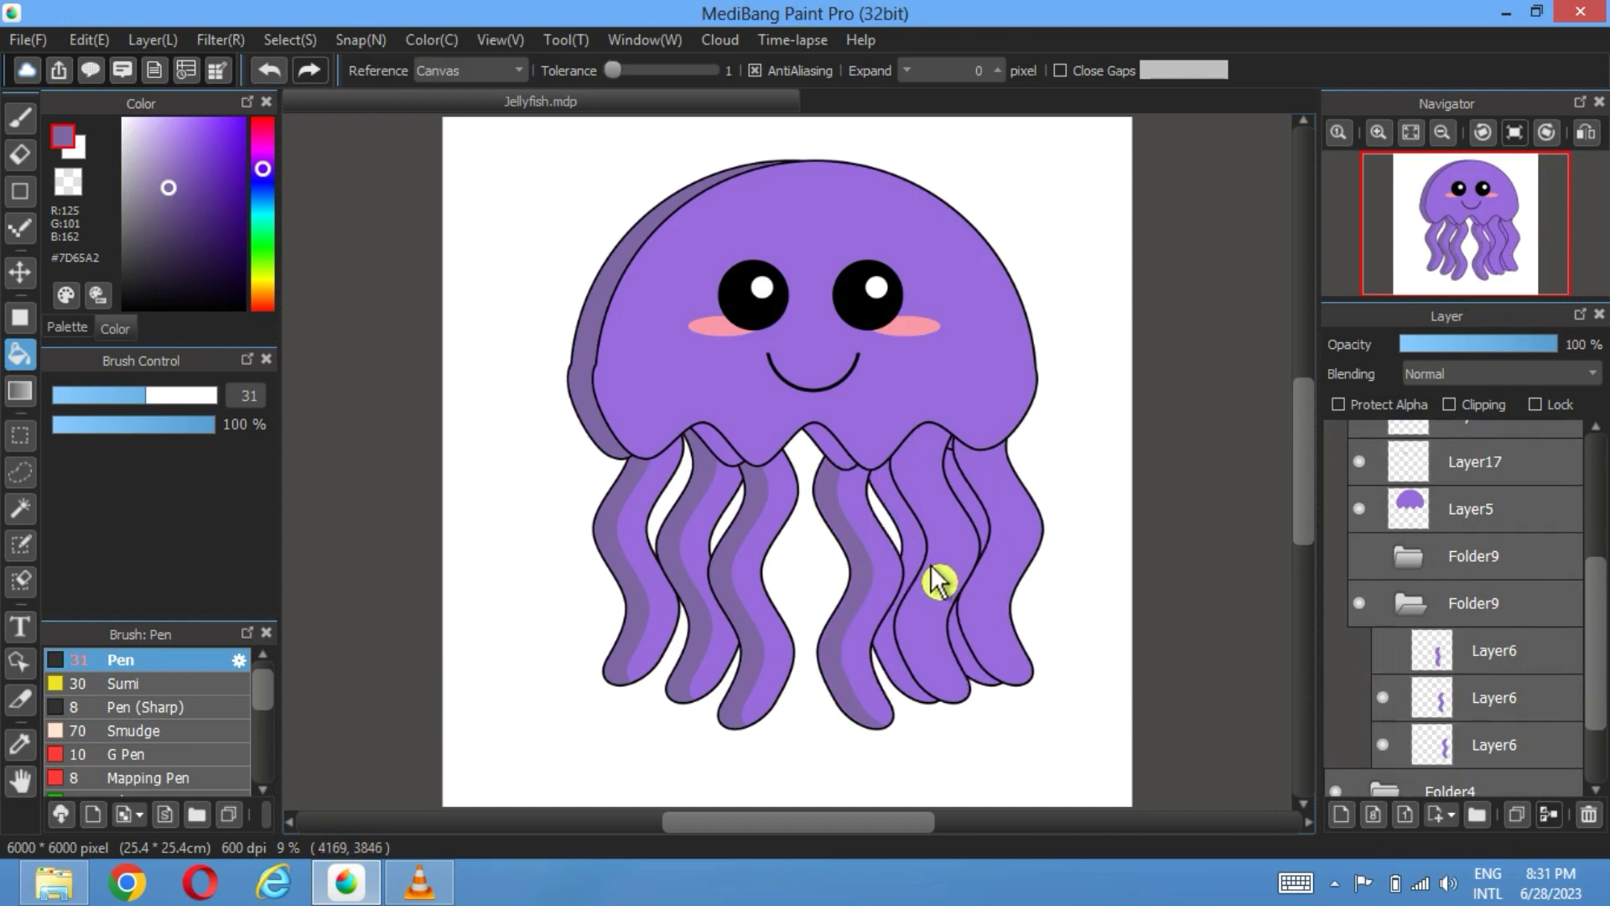
{"action": "left_click", "coordinate": [1383, 697]}
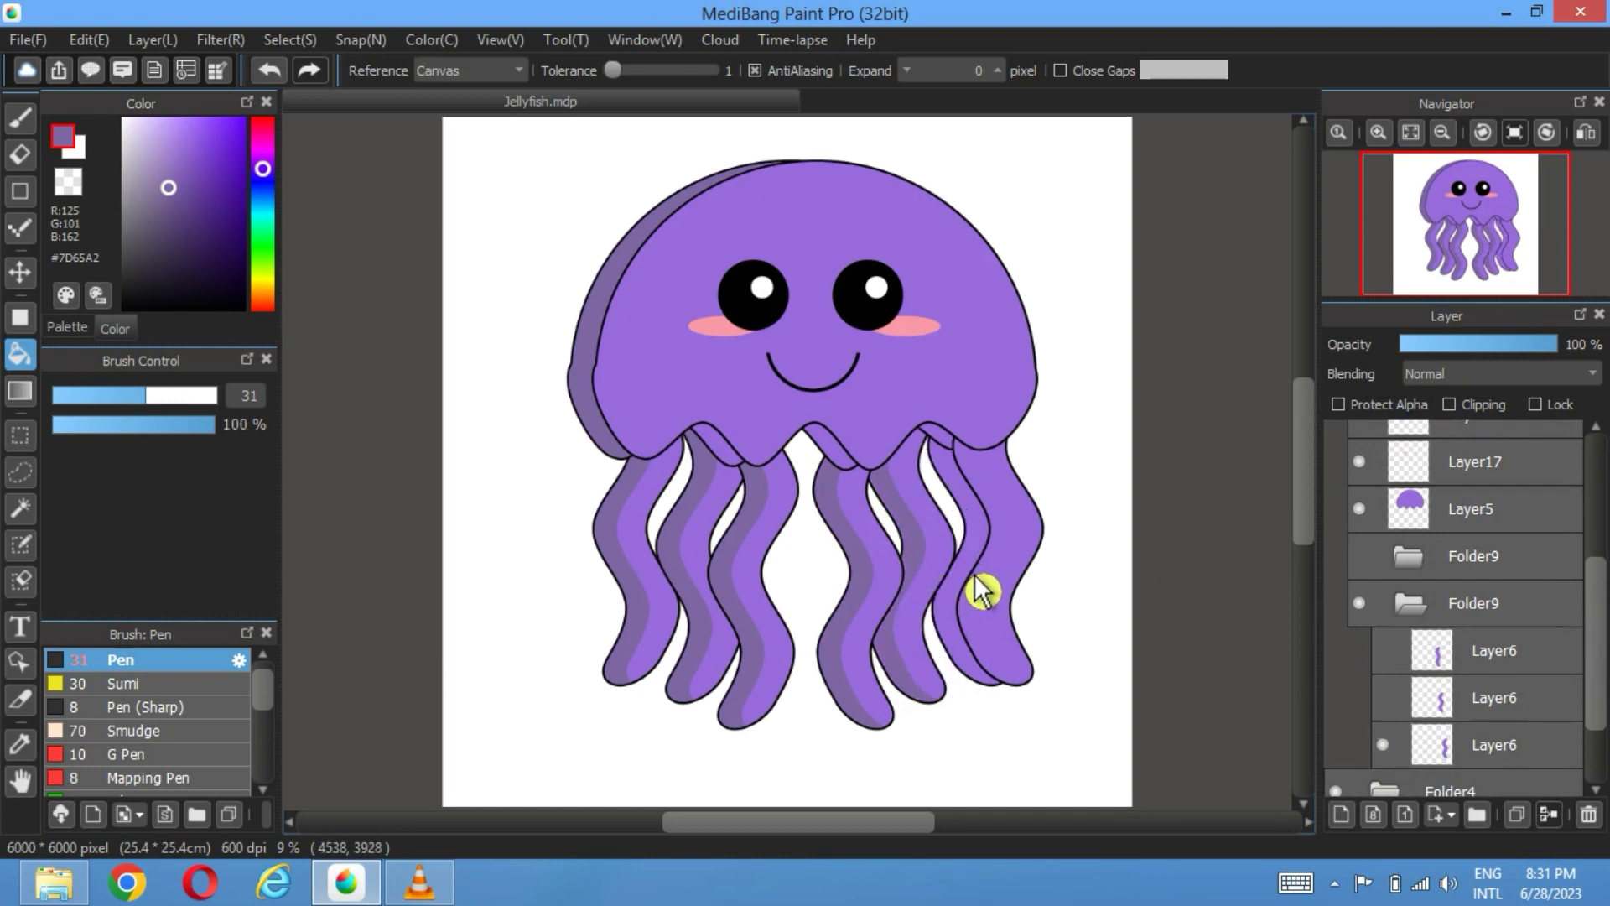
{"action": "left_click", "coordinate": [1359, 603]}
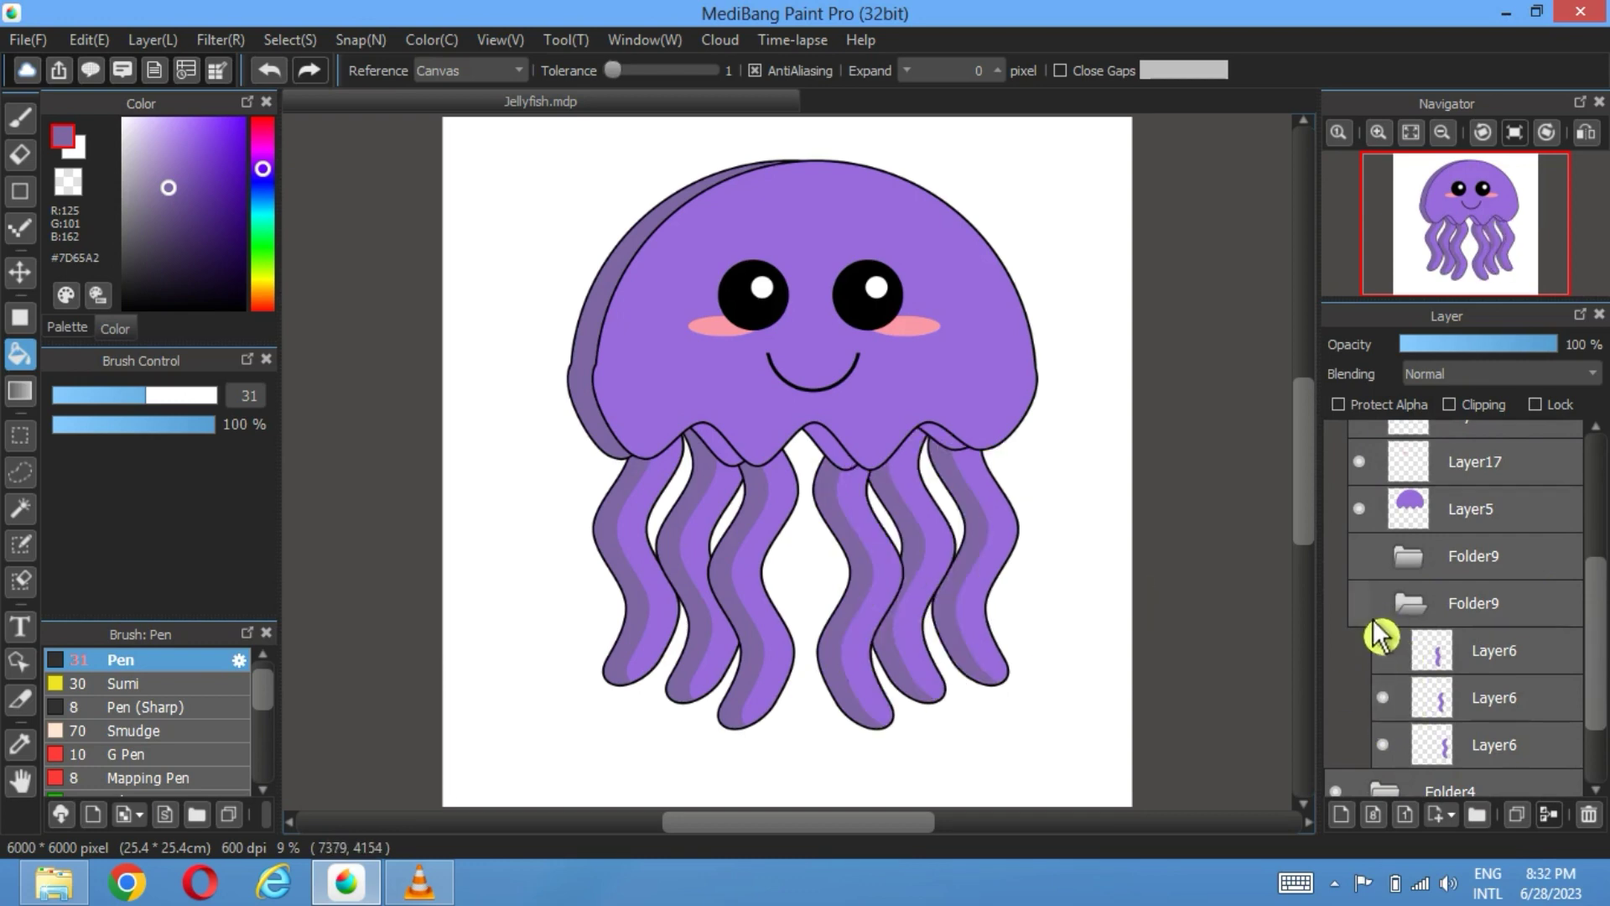
{"action": "left_click", "coordinate": [1408, 605]}
{"action": "left_click", "coordinate": [1409, 616]}
Step: Preview the figure without the upper jellyfish folder, then hide that folder's face and bell layers and show its left tentacle subfolder
{"action": "left_click", "coordinate": [1382, 495]}
{"action": "left_click", "coordinate": [1355, 496]}
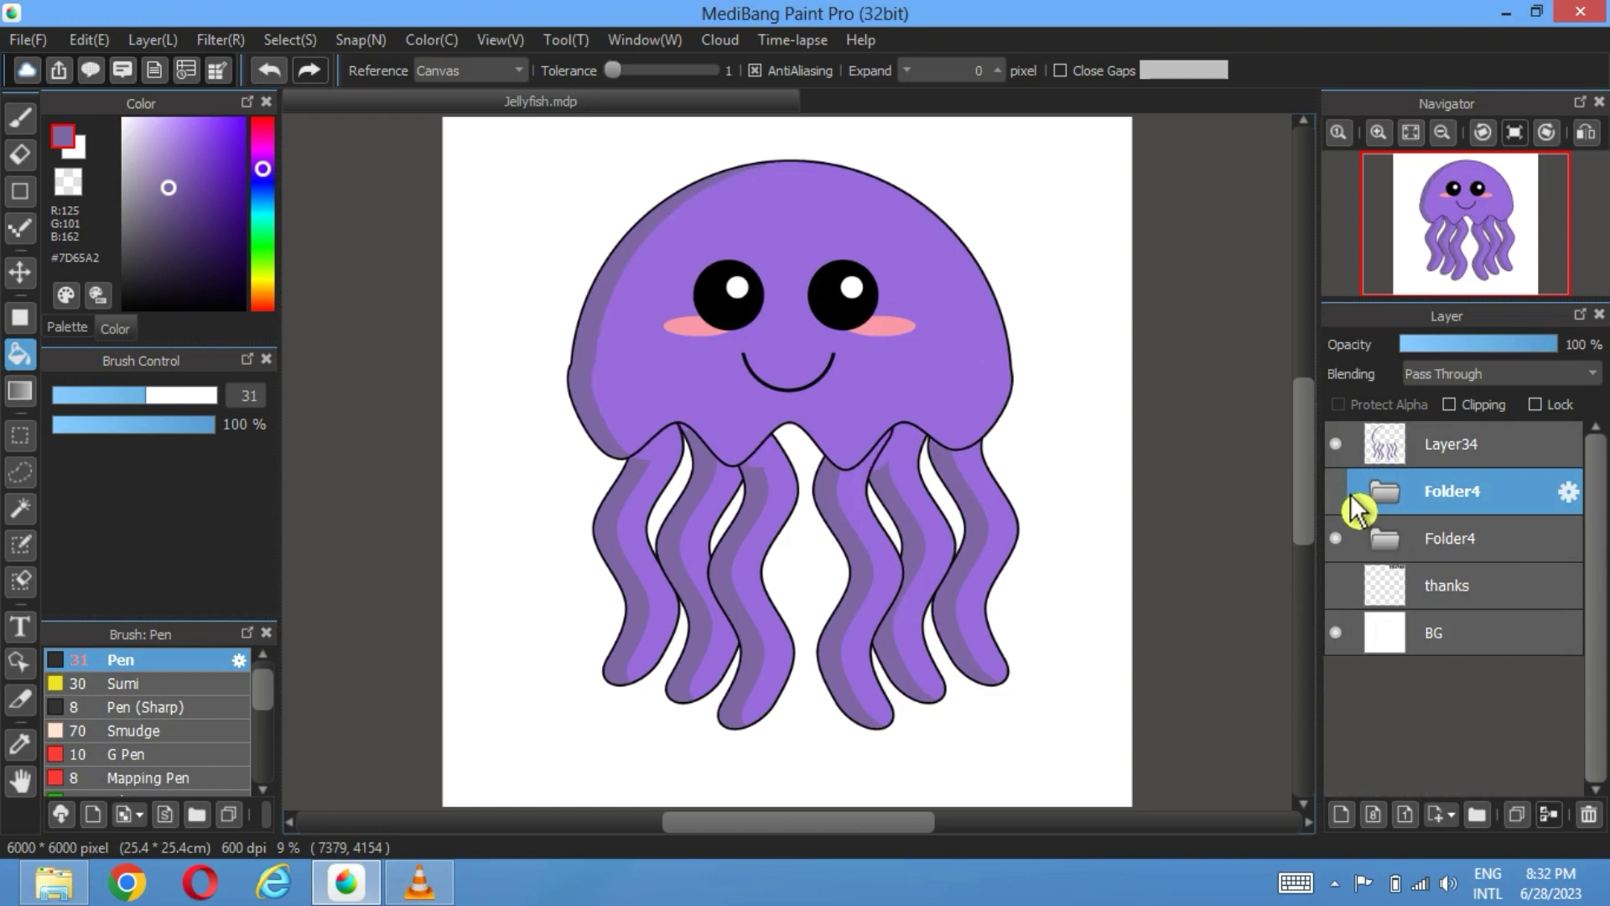
{"action": "left_click", "coordinate": [1346, 497]}
{"action": "left_click", "coordinate": [1385, 502]}
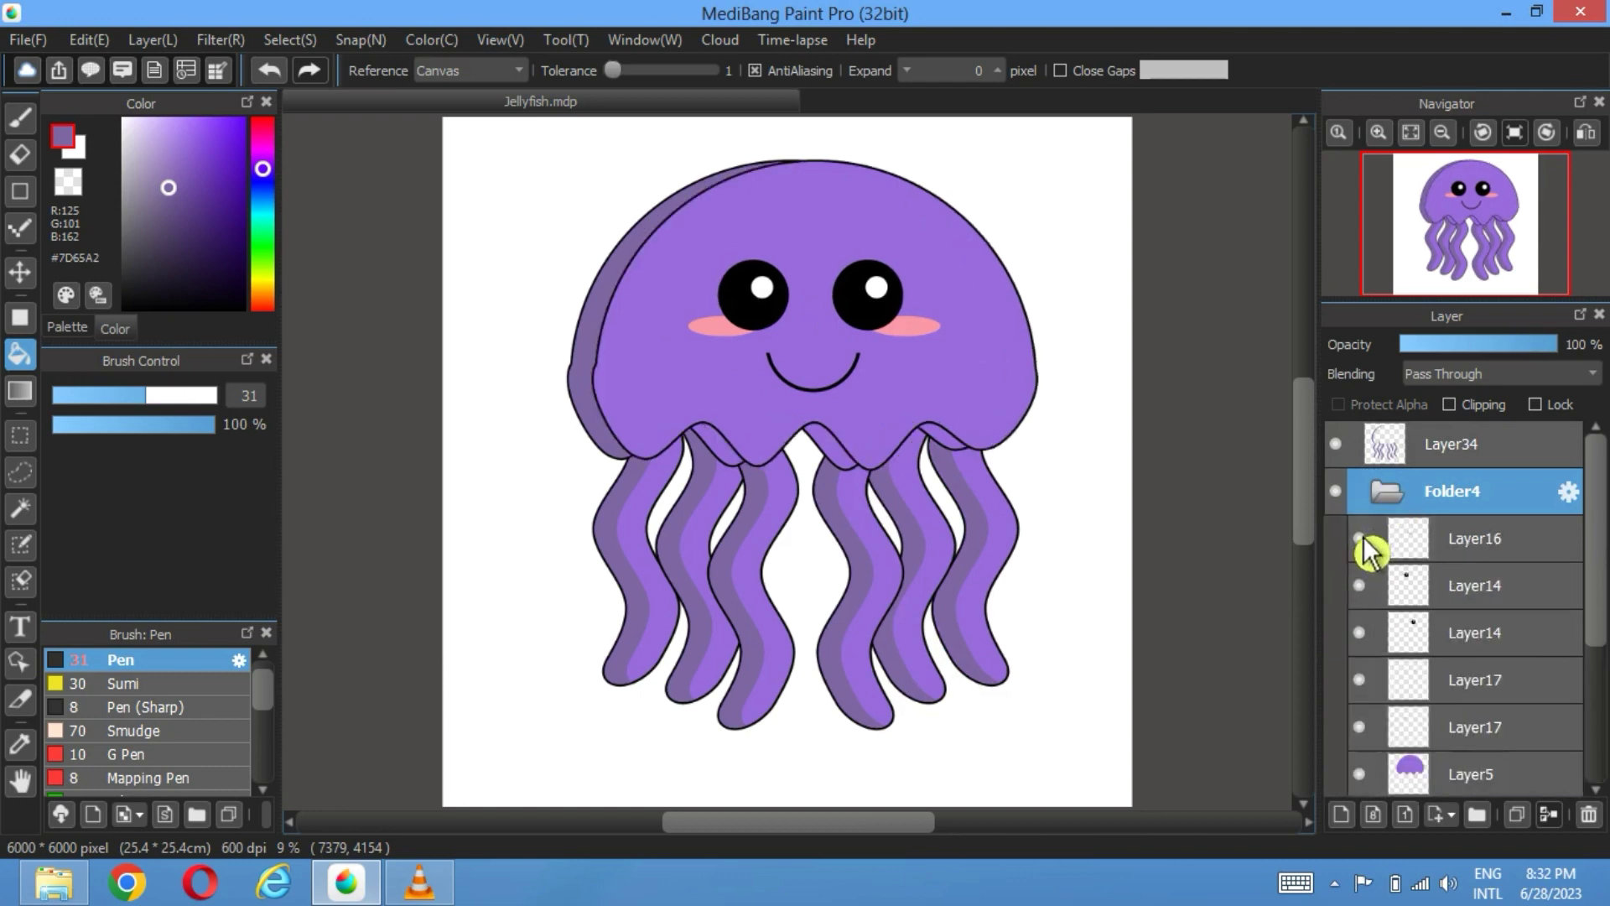
{"action": "left_click", "coordinate": [1363, 764]}
{"action": "scroll", "coordinate": [1419, 575], "scroll_direction": "down", "scroll_amount": 4}
{"action": "left_click", "coordinate": [1359, 644]}
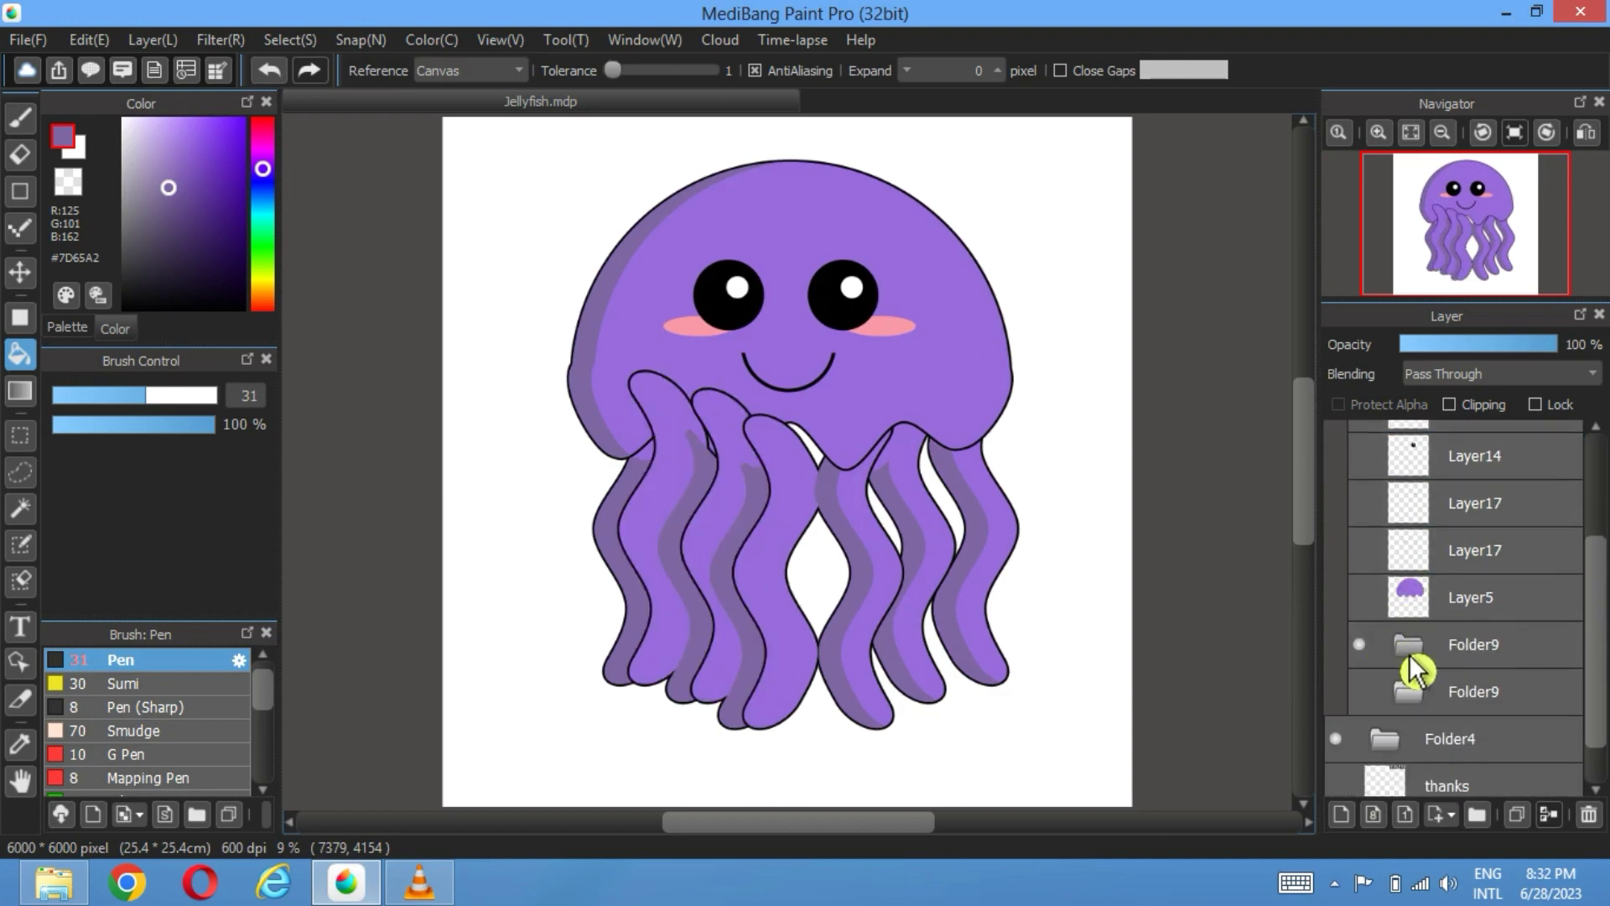
Step: Expand the visible left tentacle subfolder and hide the copy of the outermost left tentacle
{"action": "scroll", "coordinate": [1417, 587], "scroll_direction": "up", "scroll_amount": 4}
{"action": "left_click", "coordinate": [1425, 453]}
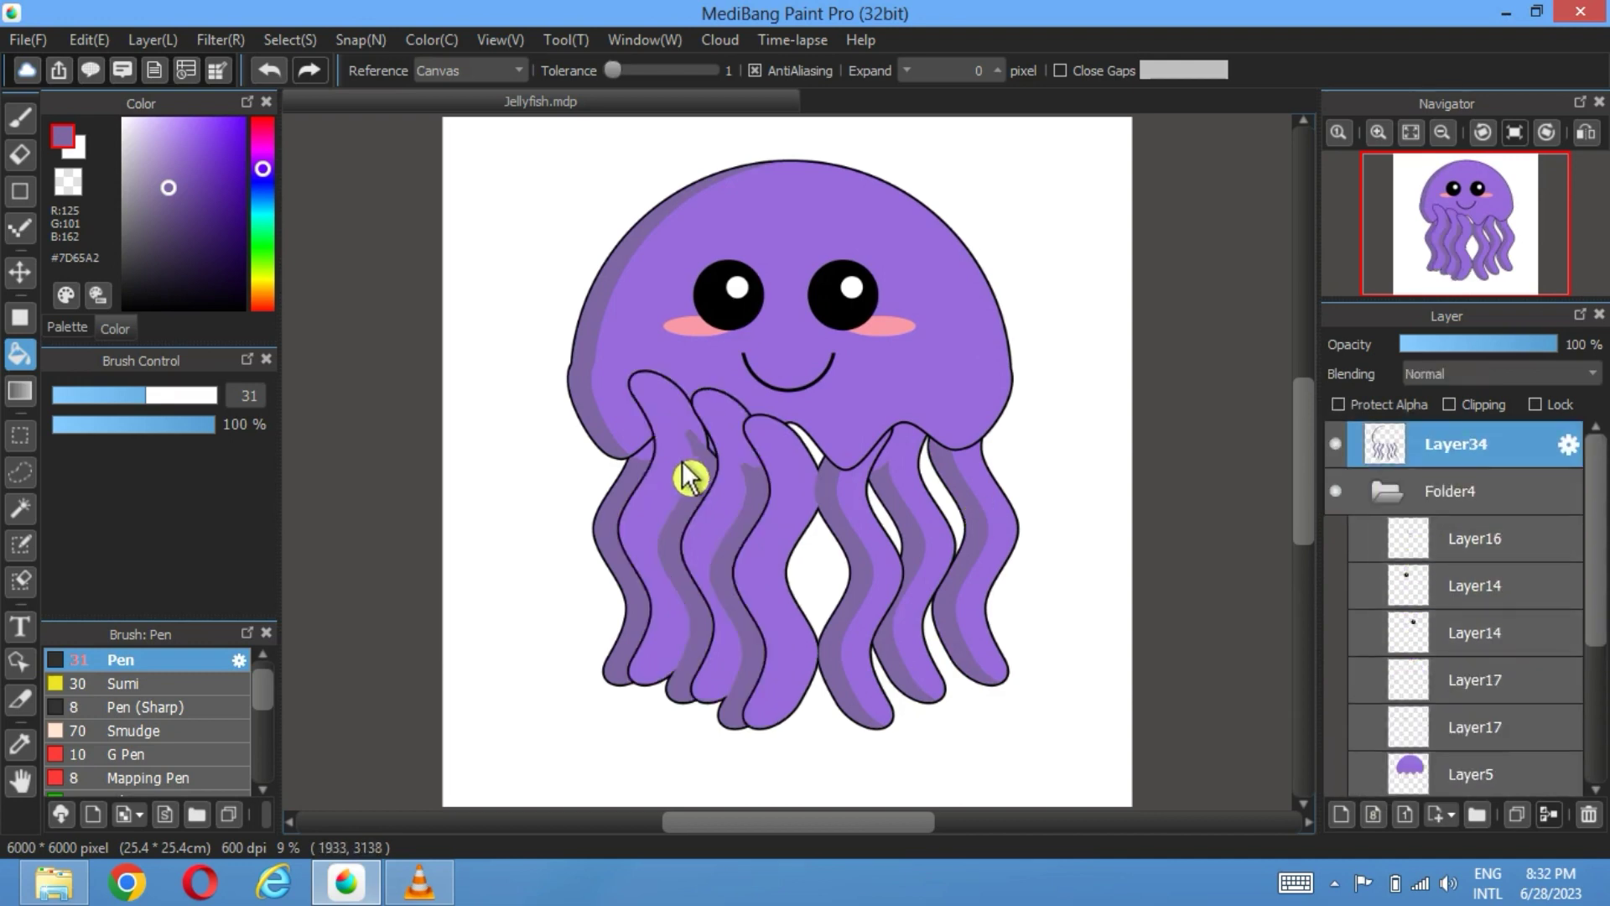
{"action": "scroll", "coordinate": [1453, 640], "scroll_direction": "down", "scroll_amount": 5}
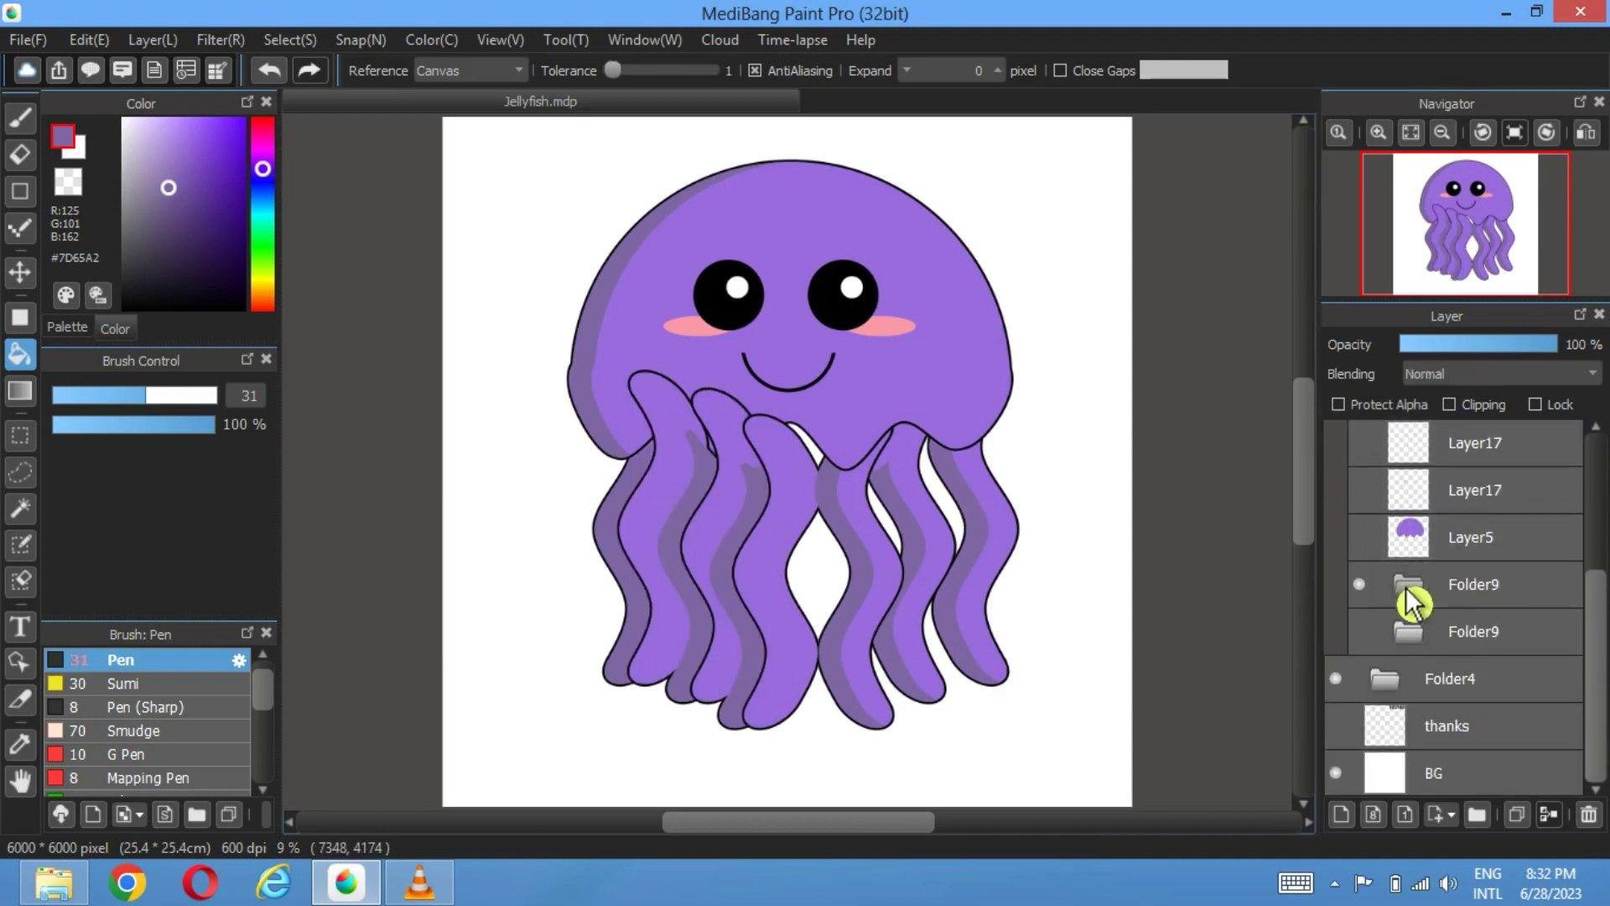
{"action": "left_click", "coordinate": [1411, 584]}
{"action": "left_click", "coordinate": [1383, 725]}
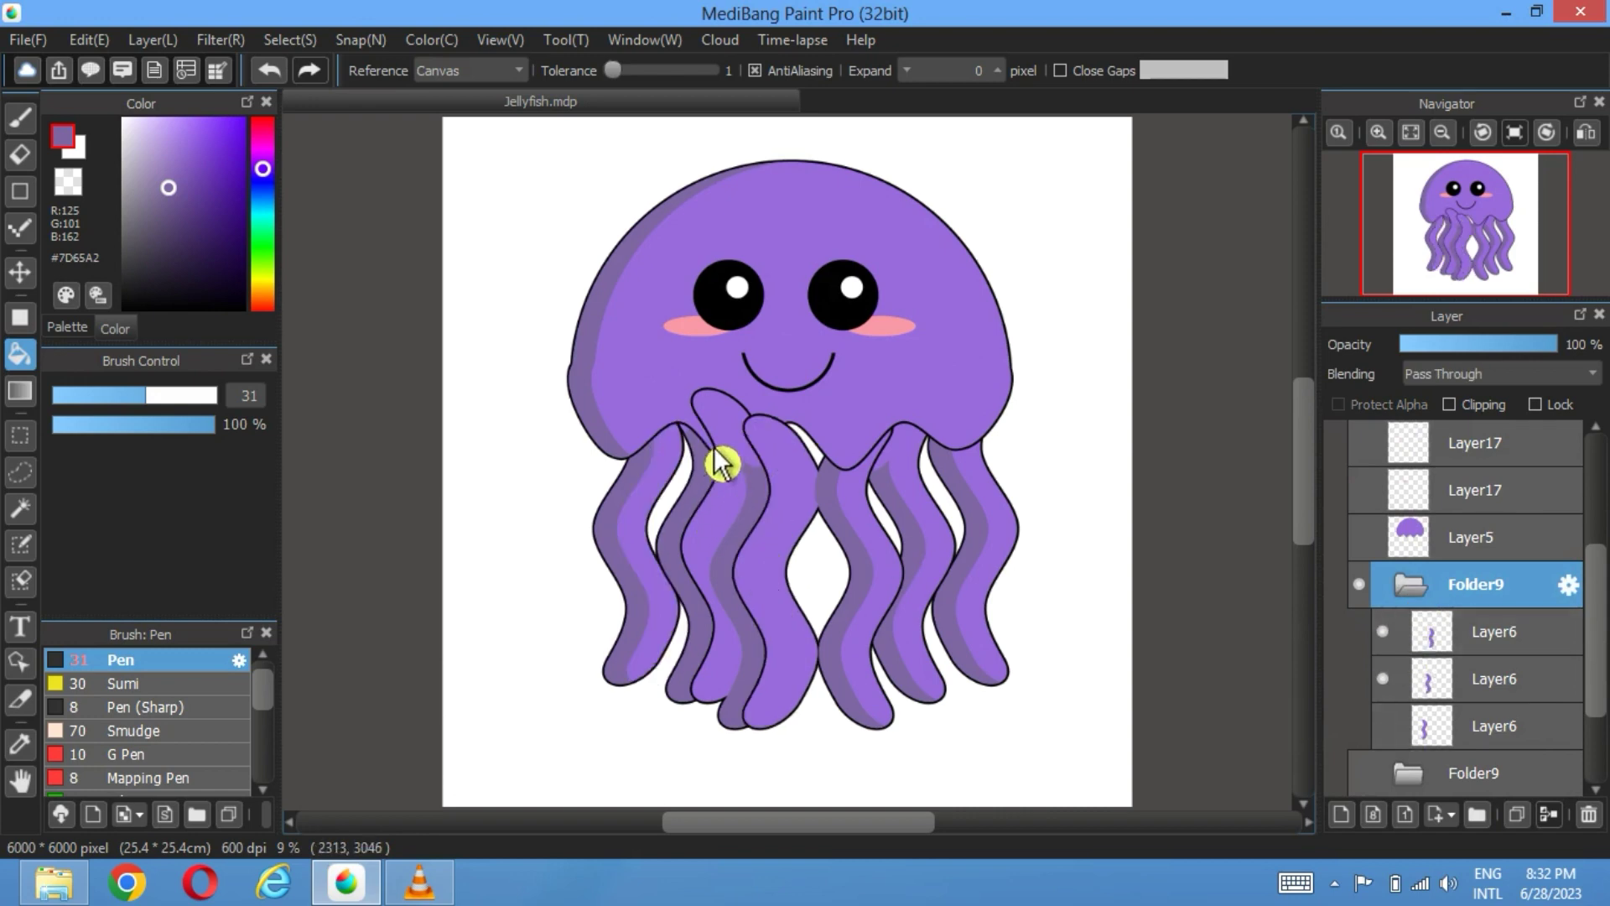
Step: On the shading layer, fill the unshaded gaps at the tops of the middle and inner left tentacles, hiding the middle tentacle's copy
{"action": "scroll", "coordinate": [729, 457], "scroll_direction": "up", "scroll_amount": 1}
{"action": "scroll", "coordinate": [730, 457], "scroll_direction": "up", "scroll_amount": 2}
{"action": "scroll", "coordinate": [1509, 575], "scroll_direction": "up", "scroll_amount": 5}
{"action": "left_click", "coordinate": [1434, 457]}
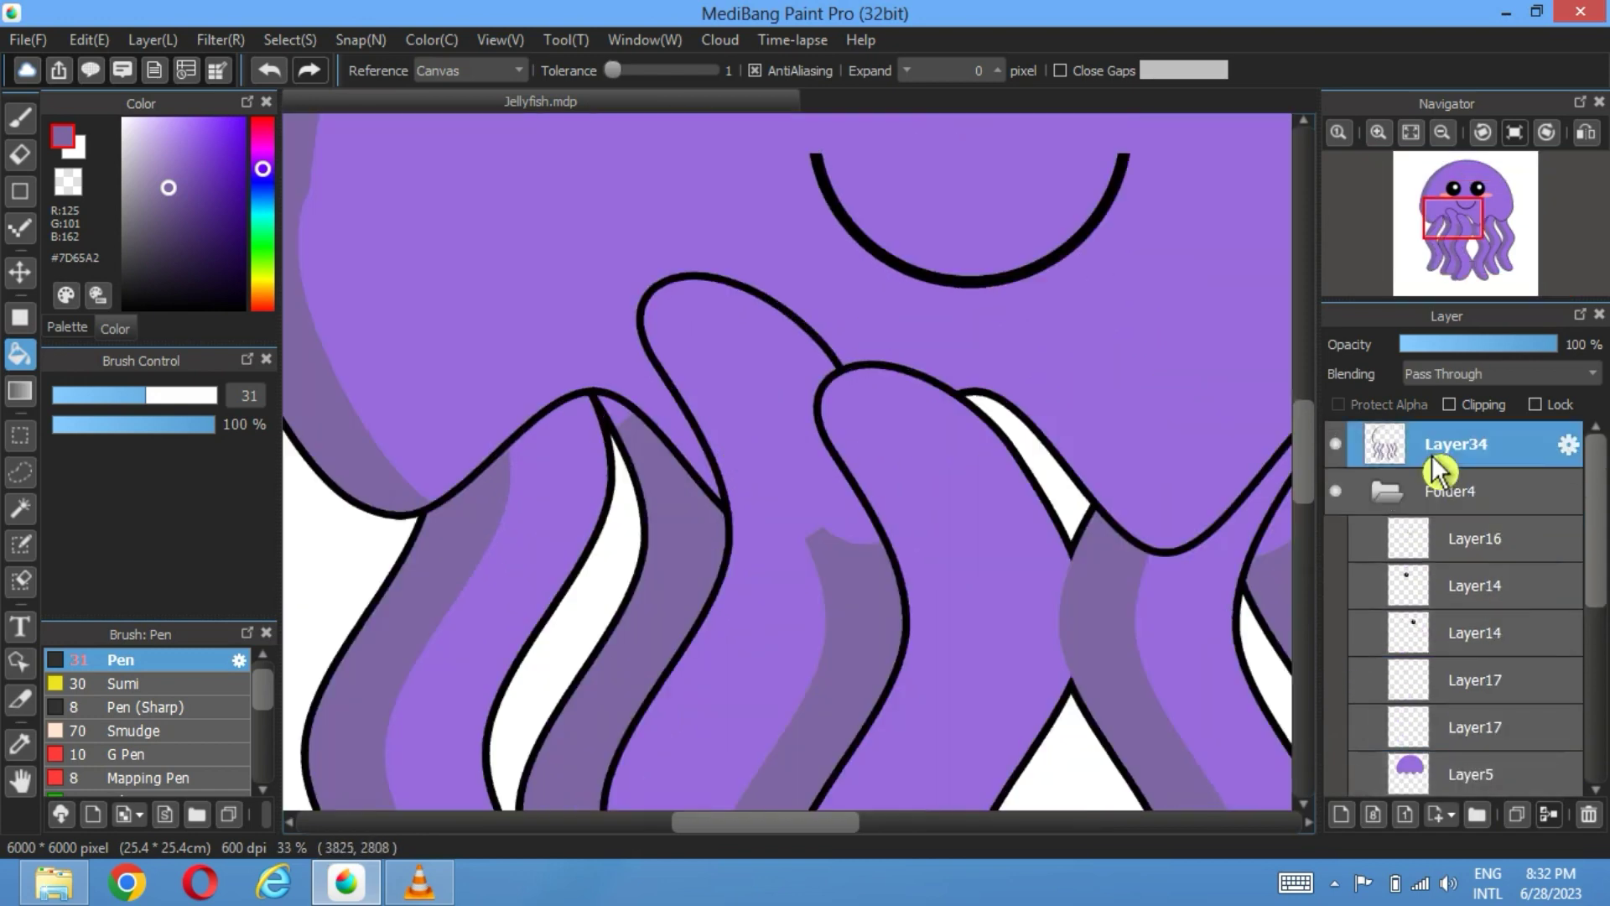
{"action": "scroll", "coordinate": [1484, 599], "scroll_direction": "down", "scroll_amount": 3}
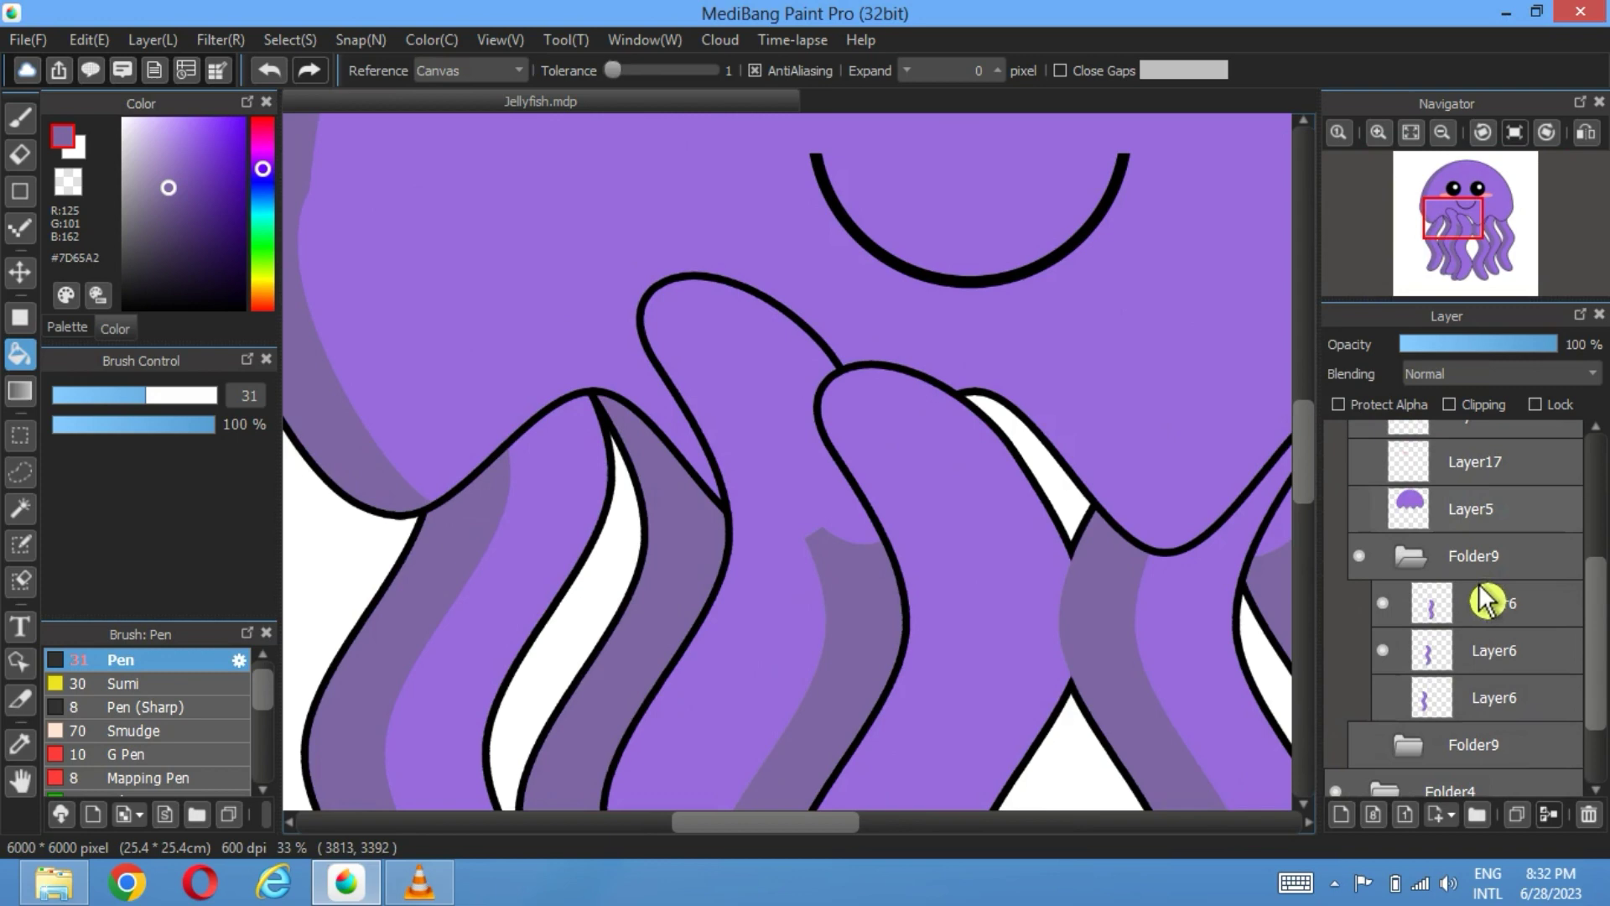
{"action": "left_click", "coordinate": [1384, 651]}
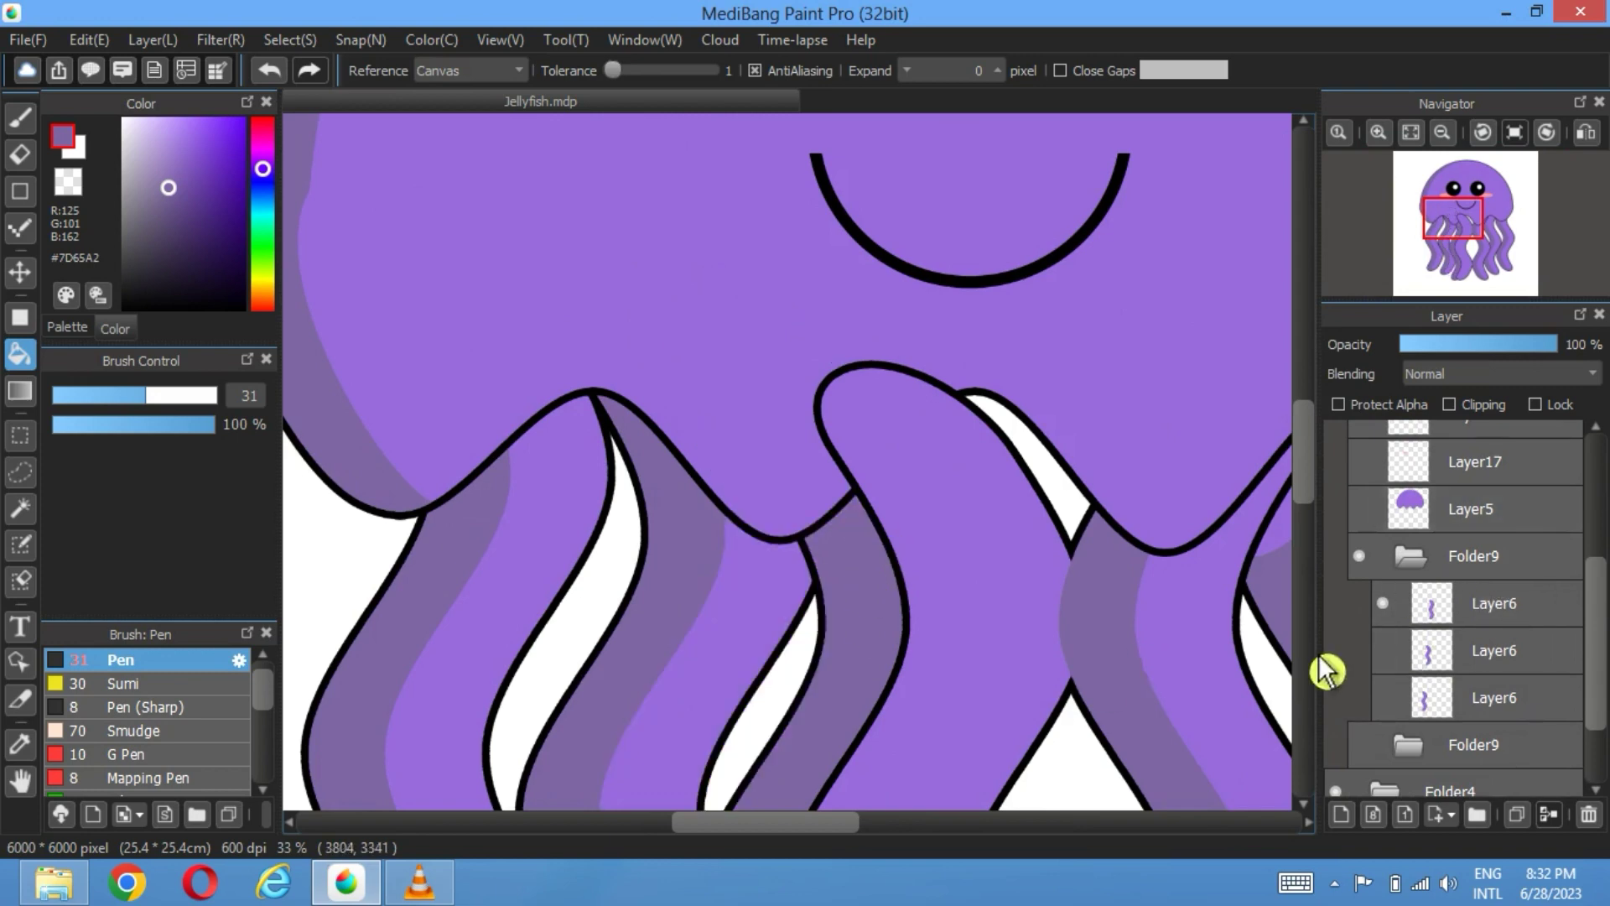
Step: Collapse and hide the upper folder's left tentacle subfolder, and show its right tentacle subfolder
{"action": "left_click", "coordinate": [1384, 651]}
{"action": "left_click", "coordinate": [1382, 697]}
{"action": "left_click", "coordinate": [1407, 564]}
{"action": "left_click", "coordinate": [1365, 582]}
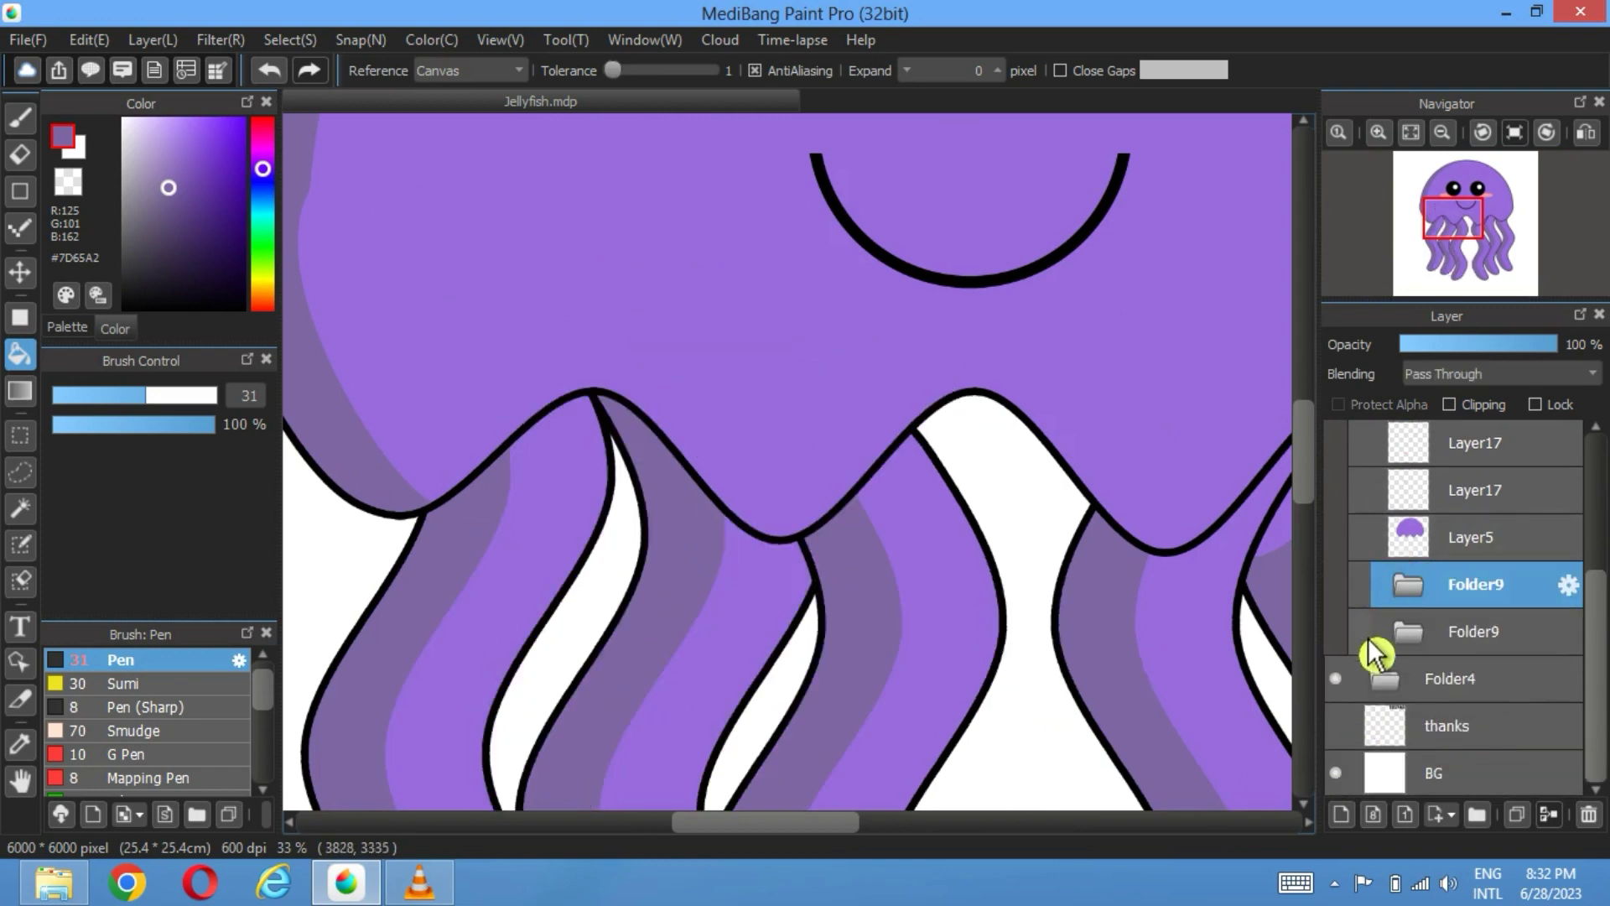
Step: Expand the upper folder's right tentacle subfolder and hide the copy of the innermost right tentacle
{"action": "scroll", "coordinate": [1459, 536], "scroll_direction": "up", "scroll_amount": 4}
{"action": "left_click", "coordinate": [1451, 453]}
{"action": "left_click_drag", "start_coordinate": [1222, 629], "coordinate": [784, 486]}
{"action": "scroll", "coordinate": [1257, 586], "scroll_direction": "up", "scroll_amount": 2}
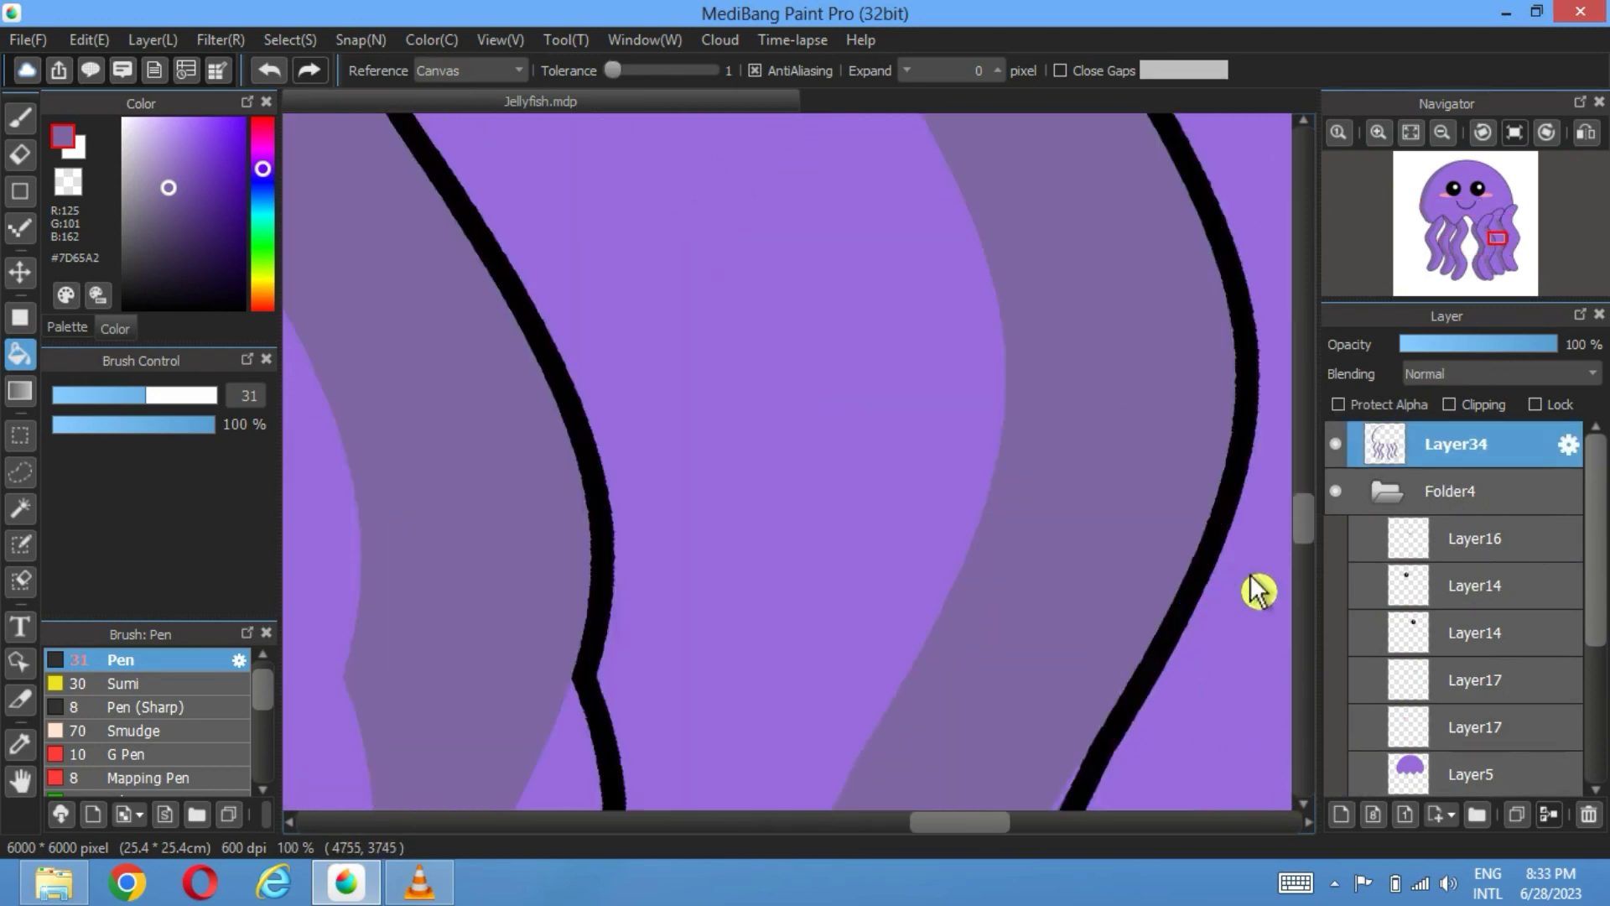
{"action": "scroll", "coordinate": [1258, 586], "scroll_direction": "down", "scroll_amount": 5}
{"action": "left_click_drag", "start_coordinate": [1030, 494], "coordinate": [989, 504]}
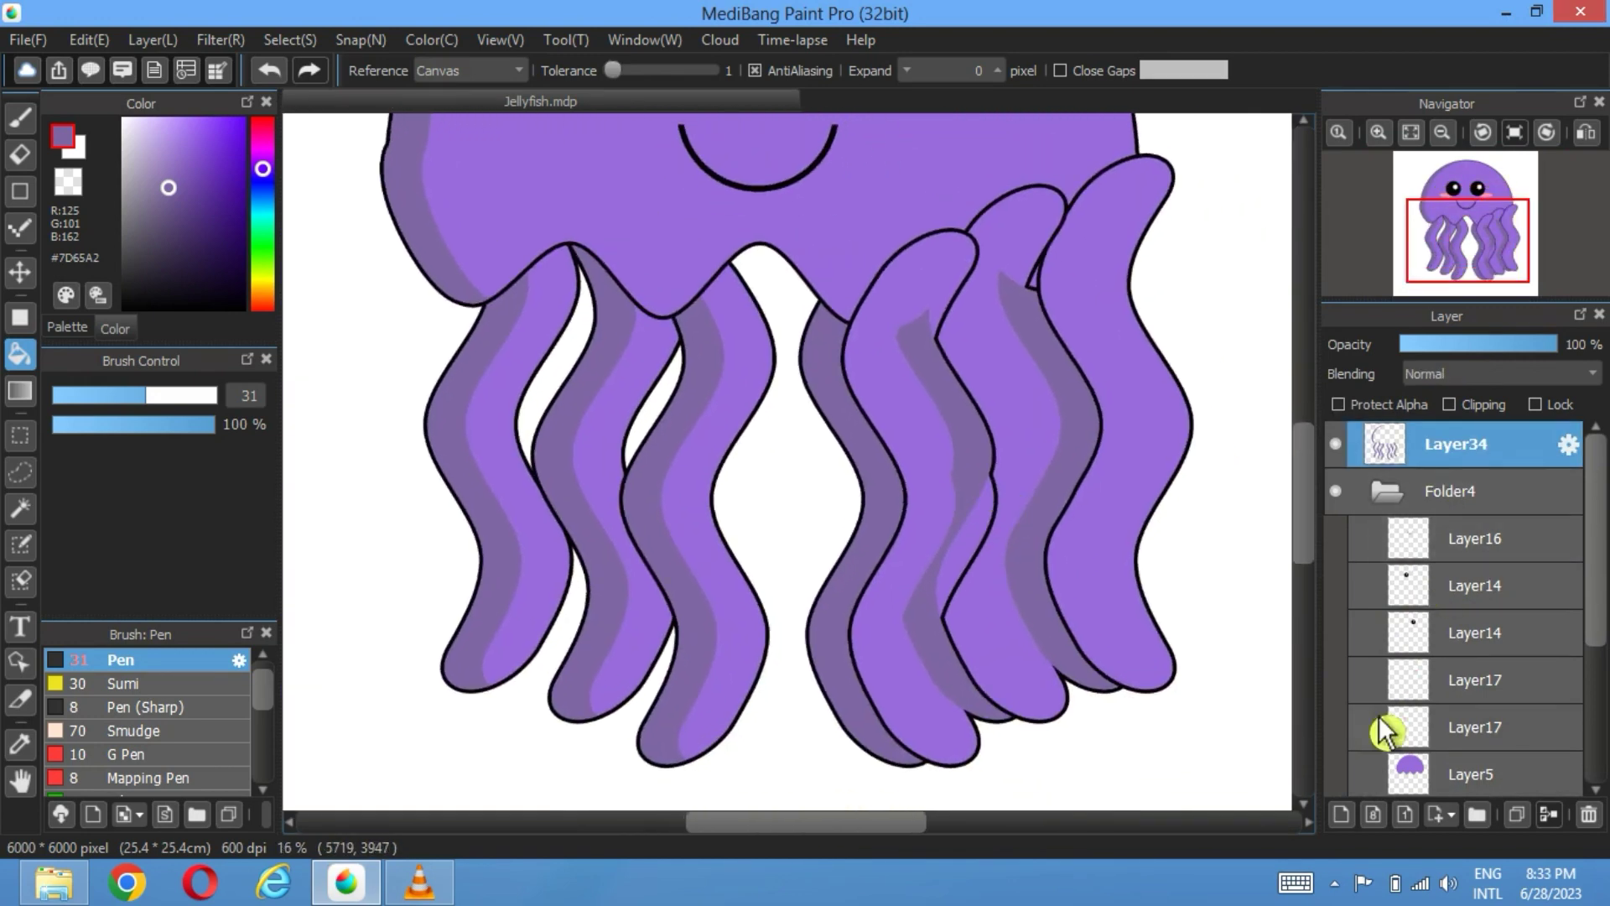
{"action": "scroll", "coordinate": [1379, 722], "scroll_direction": "down", "scroll_amount": 3}
{"action": "left_click", "coordinate": [1409, 722]}
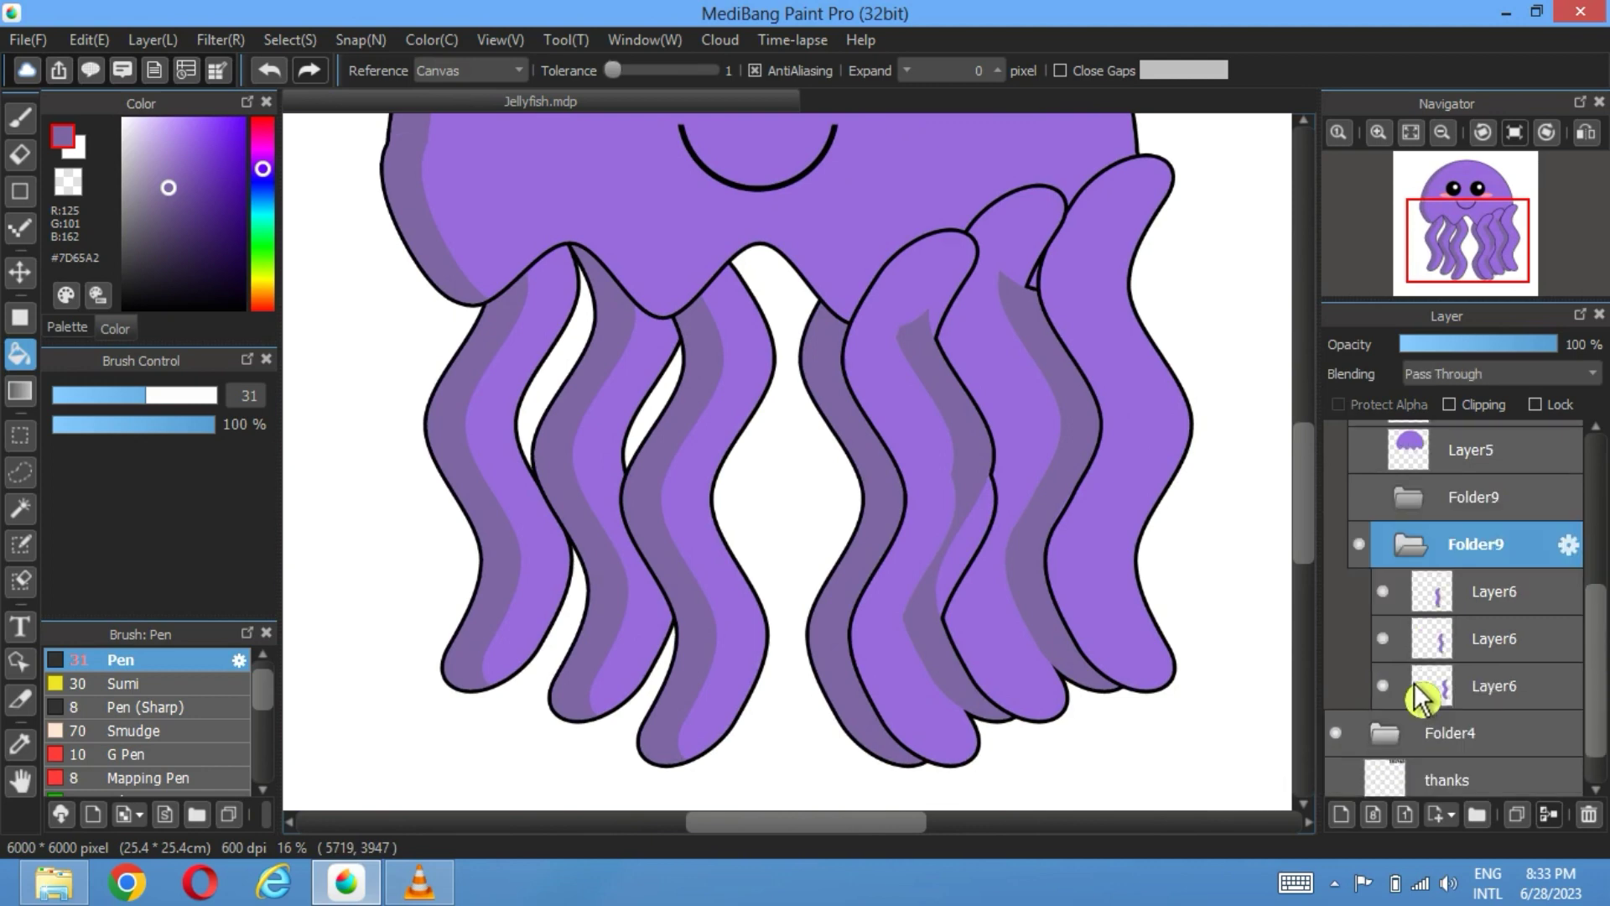
{"action": "scroll", "coordinate": [1414, 683], "scroll_direction": "down", "scroll_amount": 3}
{"action": "left_click", "coordinate": [1383, 592]}
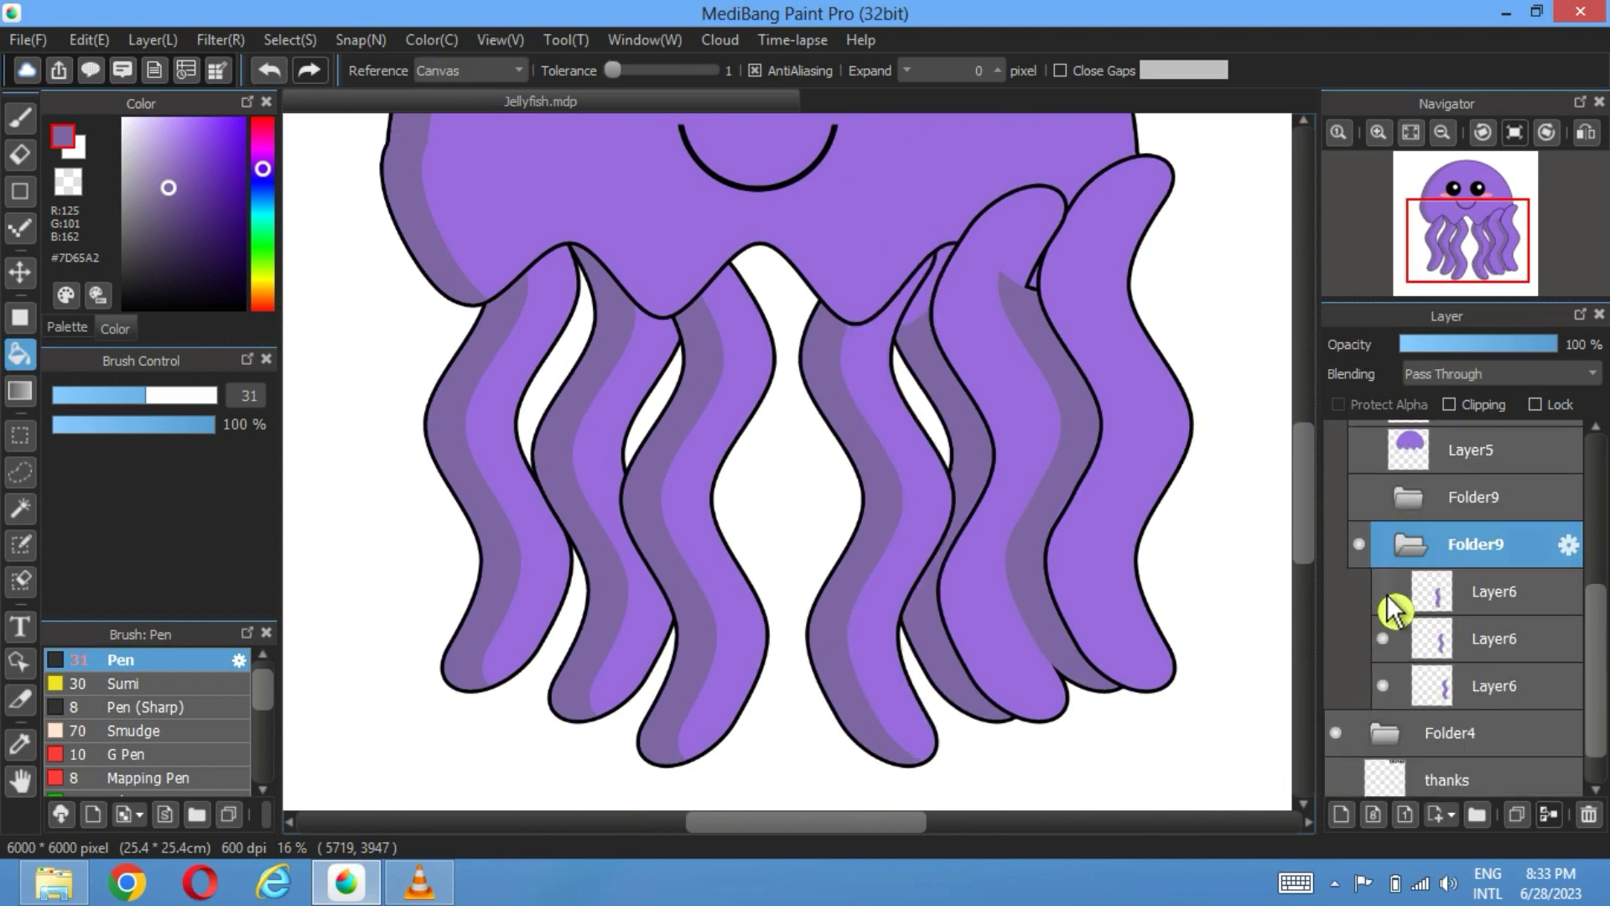
Step: In the lower jellyfish folder, expand the right tentacle subfolder and hide the original innermost right tentacle
{"action": "scroll", "coordinate": [1446, 663], "scroll_direction": "up", "scroll_amount": 3}
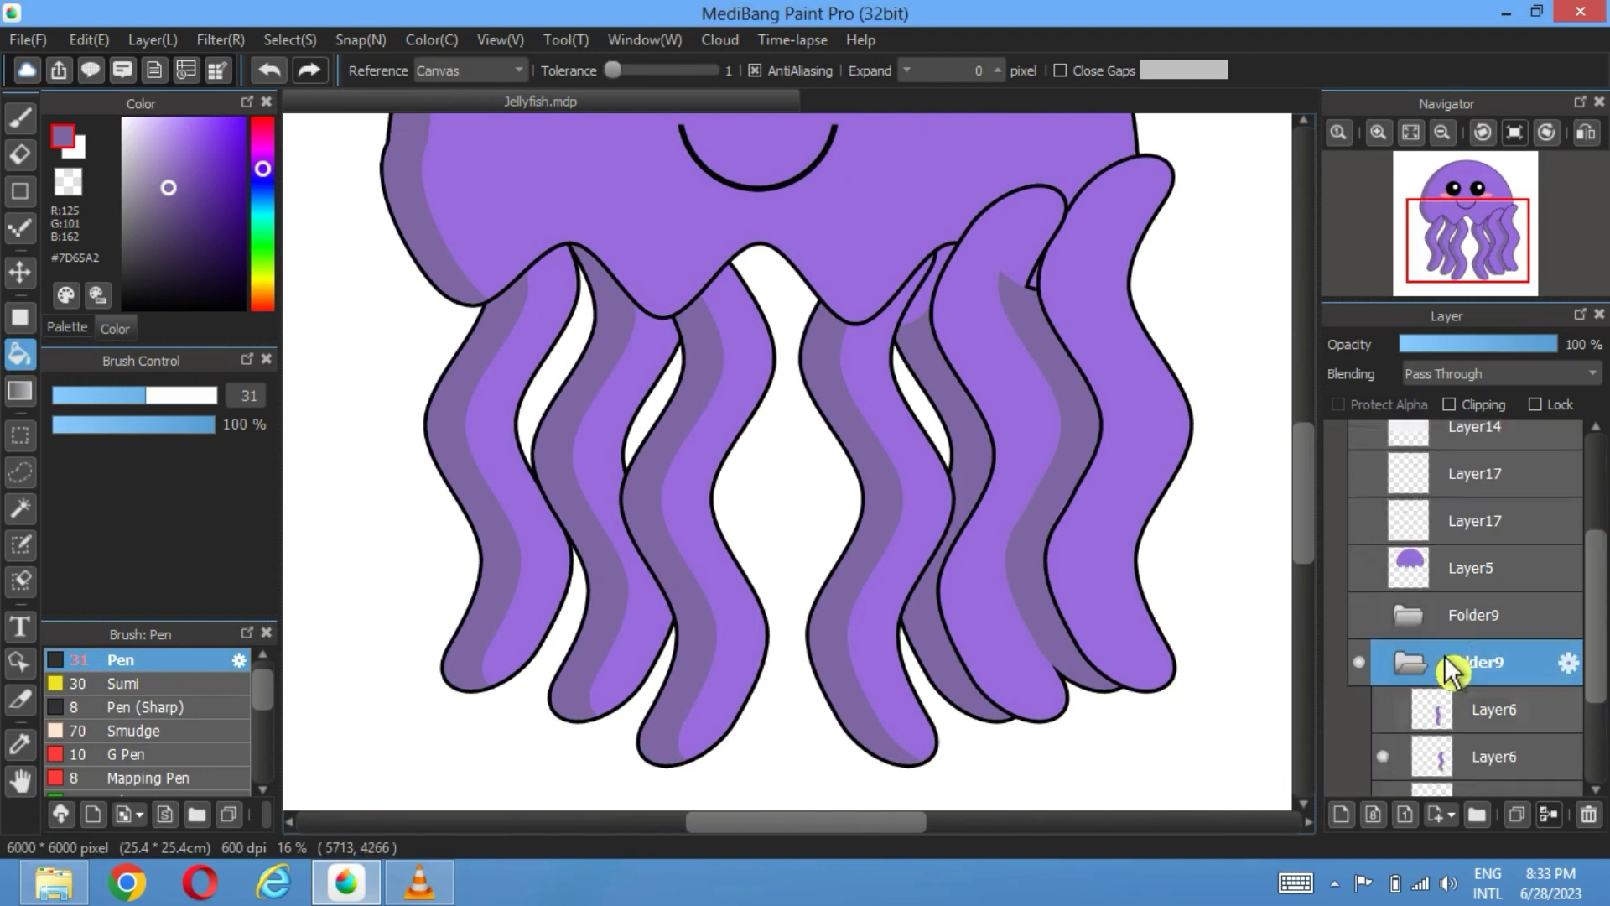
{"action": "scroll", "coordinate": [1451, 667], "scroll_direction": "up", "scroll_amount": 2}
{"action": "left_click", "coordinate": [1448, 456]}
{"action": "scroll", "coordinate": [1448, 640], "scroll_direction": "down", "scroll_amount": 5}
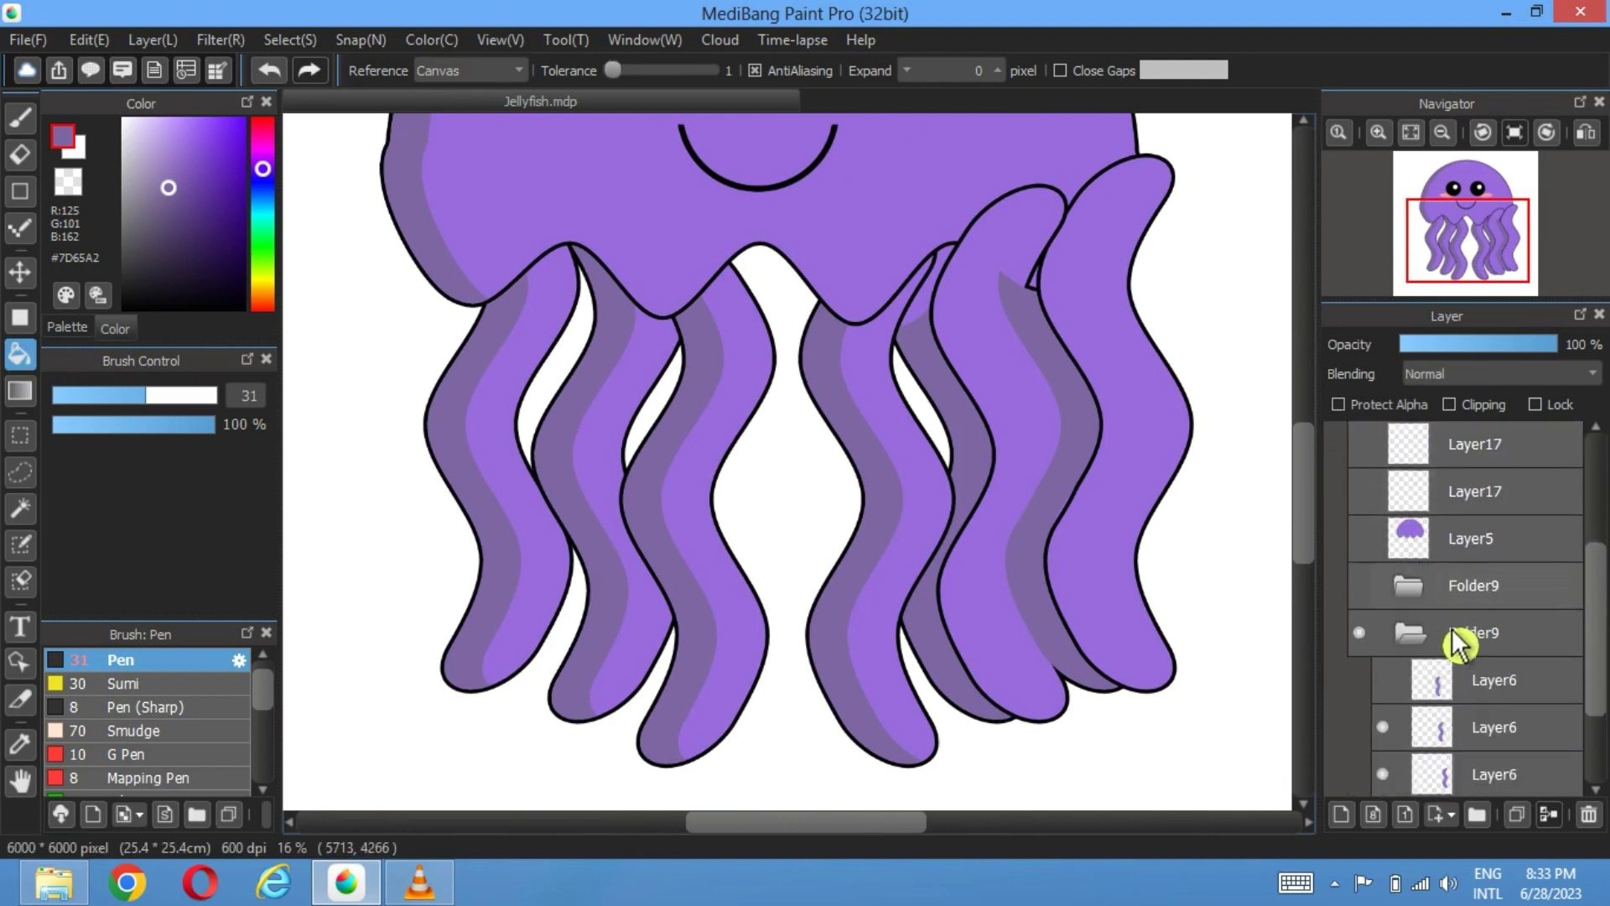
{"action": "left_click", "coordinate": [1437, 681]}
{"action": "scroll", "coordinate": [1464, 675], "scroll_direction": "down", "scroll_amount": 3}
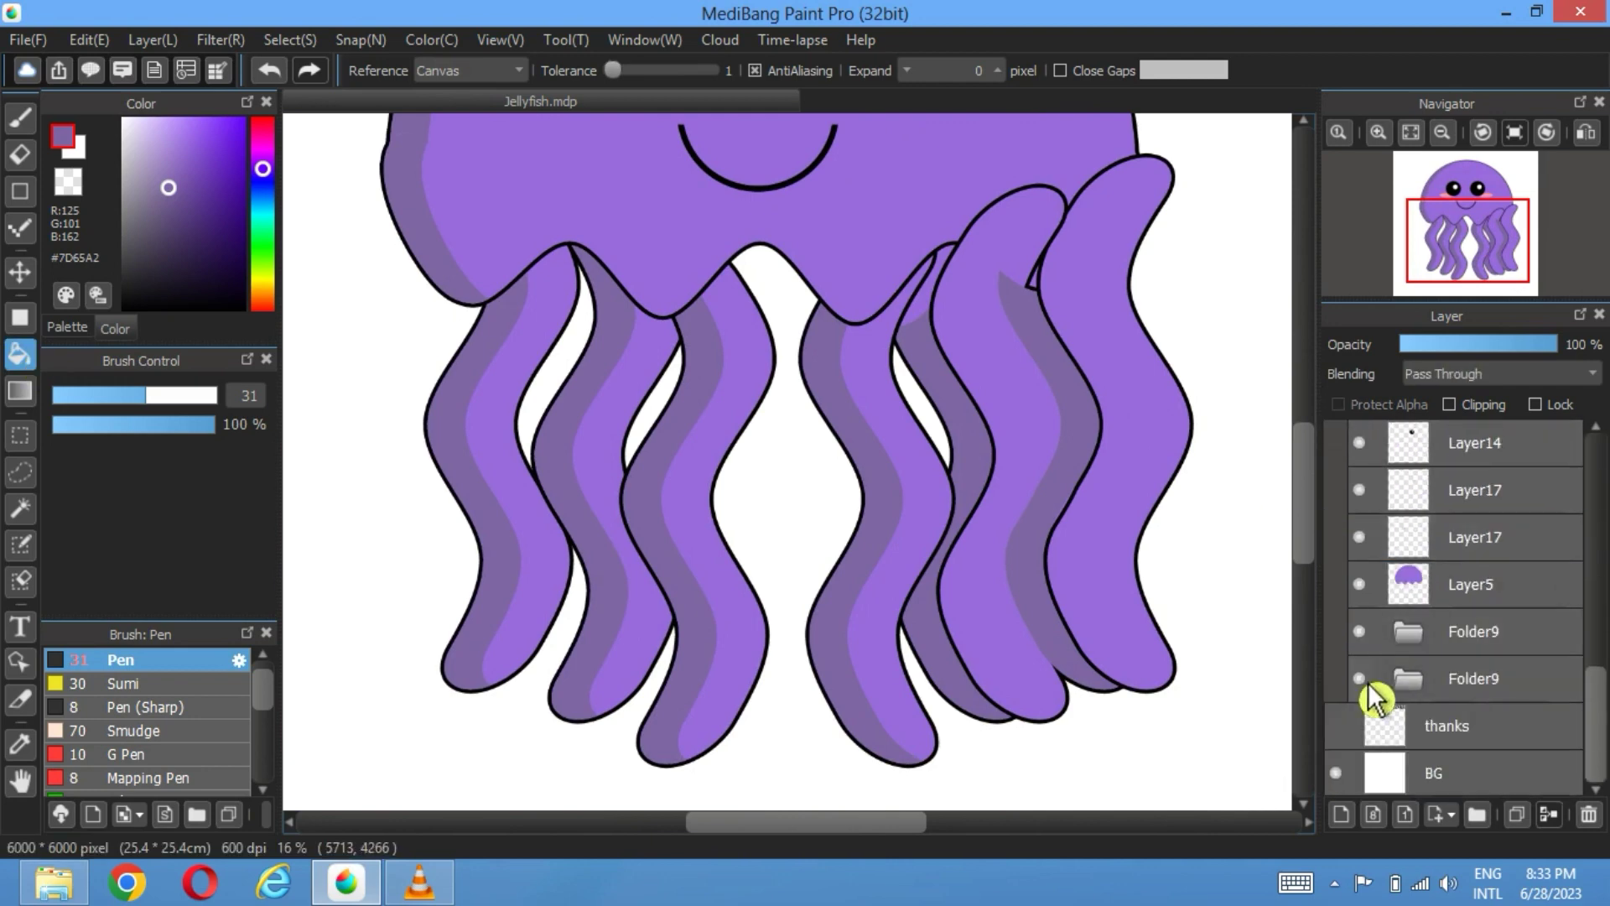
{"action": "left_click", "coordinate": [1417, 679]}
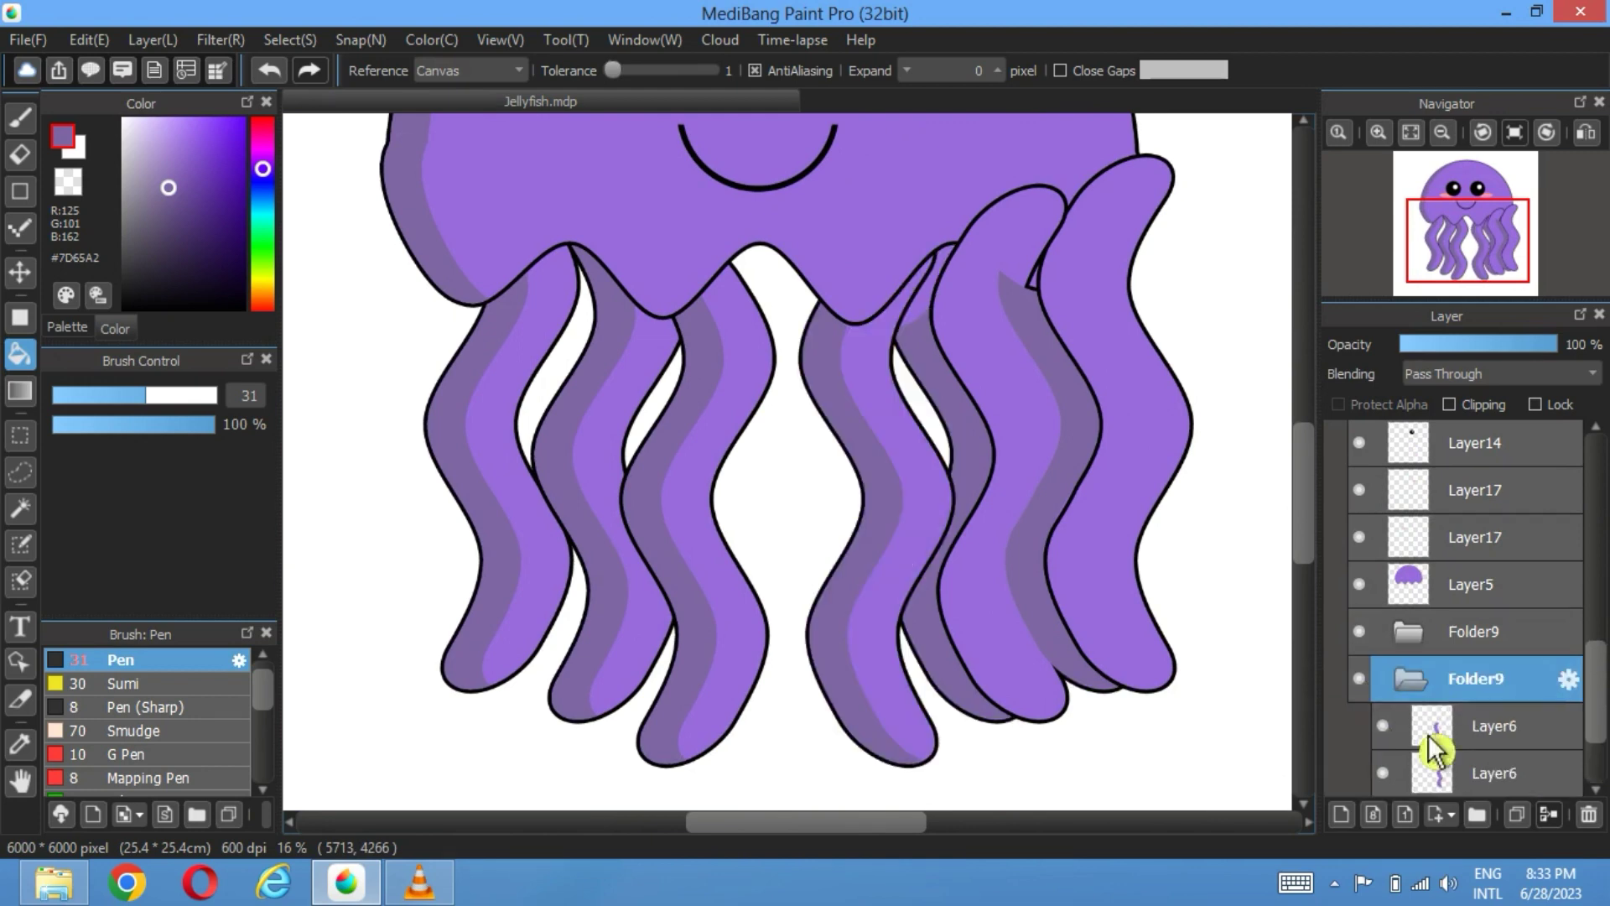
{"action": "left_click", "coordinate": [1382, 726]}
Step: On the shading layer, fill the unshaded gaps of the middle right tentacle, and hide that tentacle's copy
{"action": "scroll", "coordinate": [1477, 642], "scroll_direction": "up", "scroll_amount": 3}
{"action": "scroll", "coordinate": [1476, 629], "scroll_direction": "down", "scroll_amount": 3}
{"action": "scroll", "coordinate": [1480, 537], "scroll_direction": "up", "scroll_amount": 5}
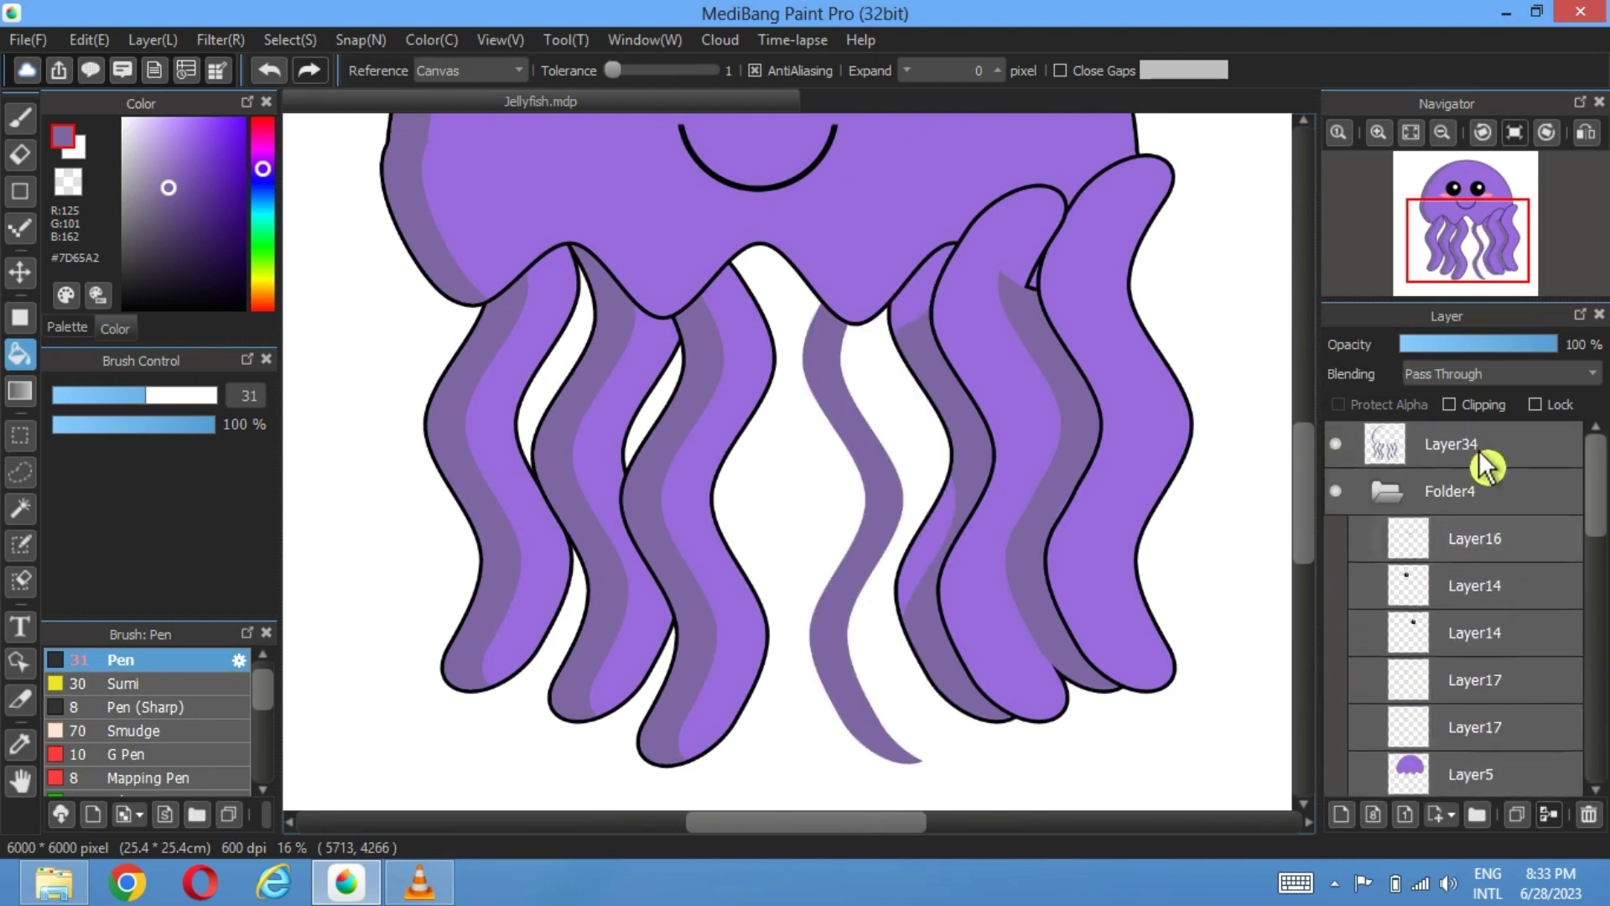
{"action": "left_click", "coordinate": [1482, 449]}
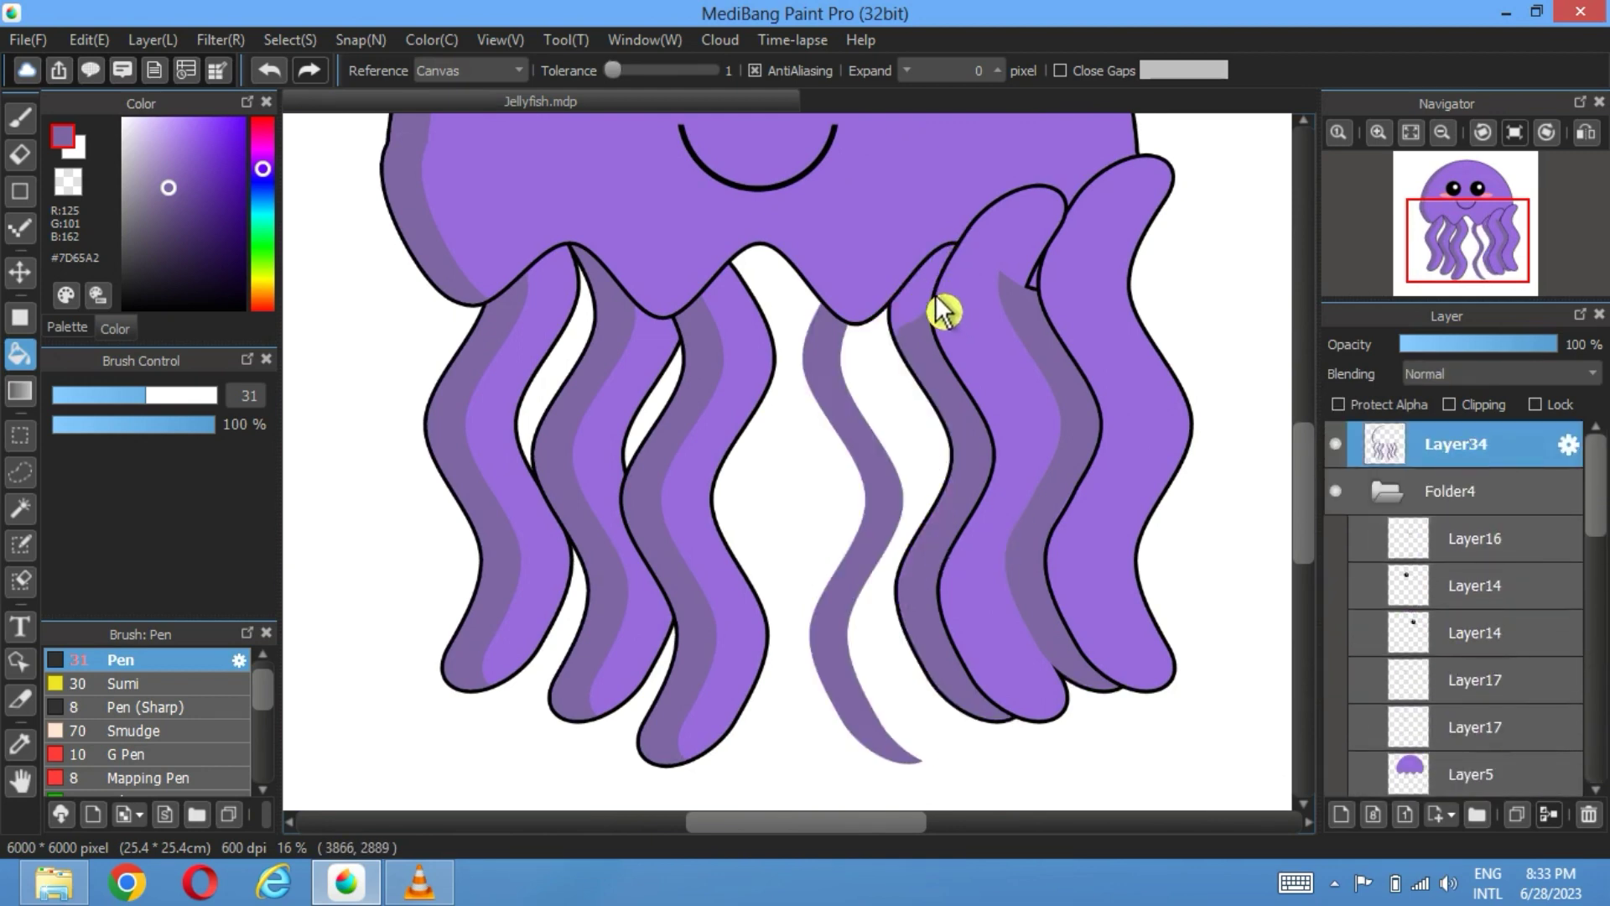
{"action": "scroll", "coordinate": [1455, 587], "scroll_direction": "down", "scroll_amount": 6}
{"action": "left_click", "coordinate": [1383, 581]}
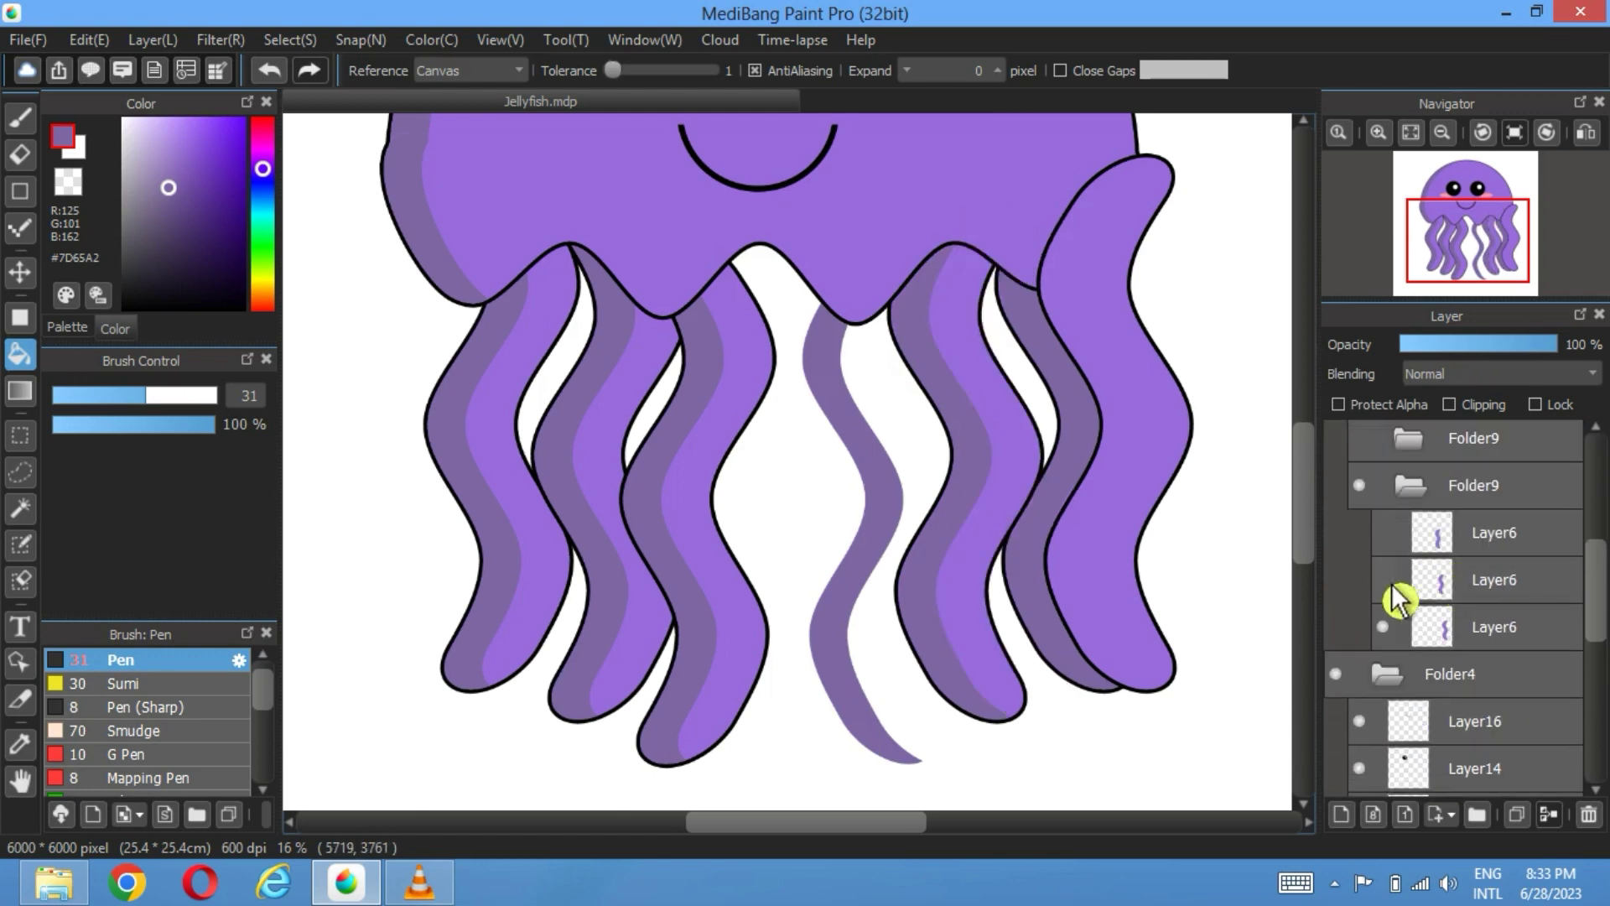
Step: Preview the middle right tentacle's shading with its original layer temporarily hidden
{"action": "scroll", "coordinate": [1417, 654], "scroll_direction": "down", "scroll_amount": 2}
{"action": "scroll", "coordinate": [1417, 670], "scroll_direction": "up", "scroll_amount": 4}
{"action": "left_click", "coordinate": [1385, 675]}
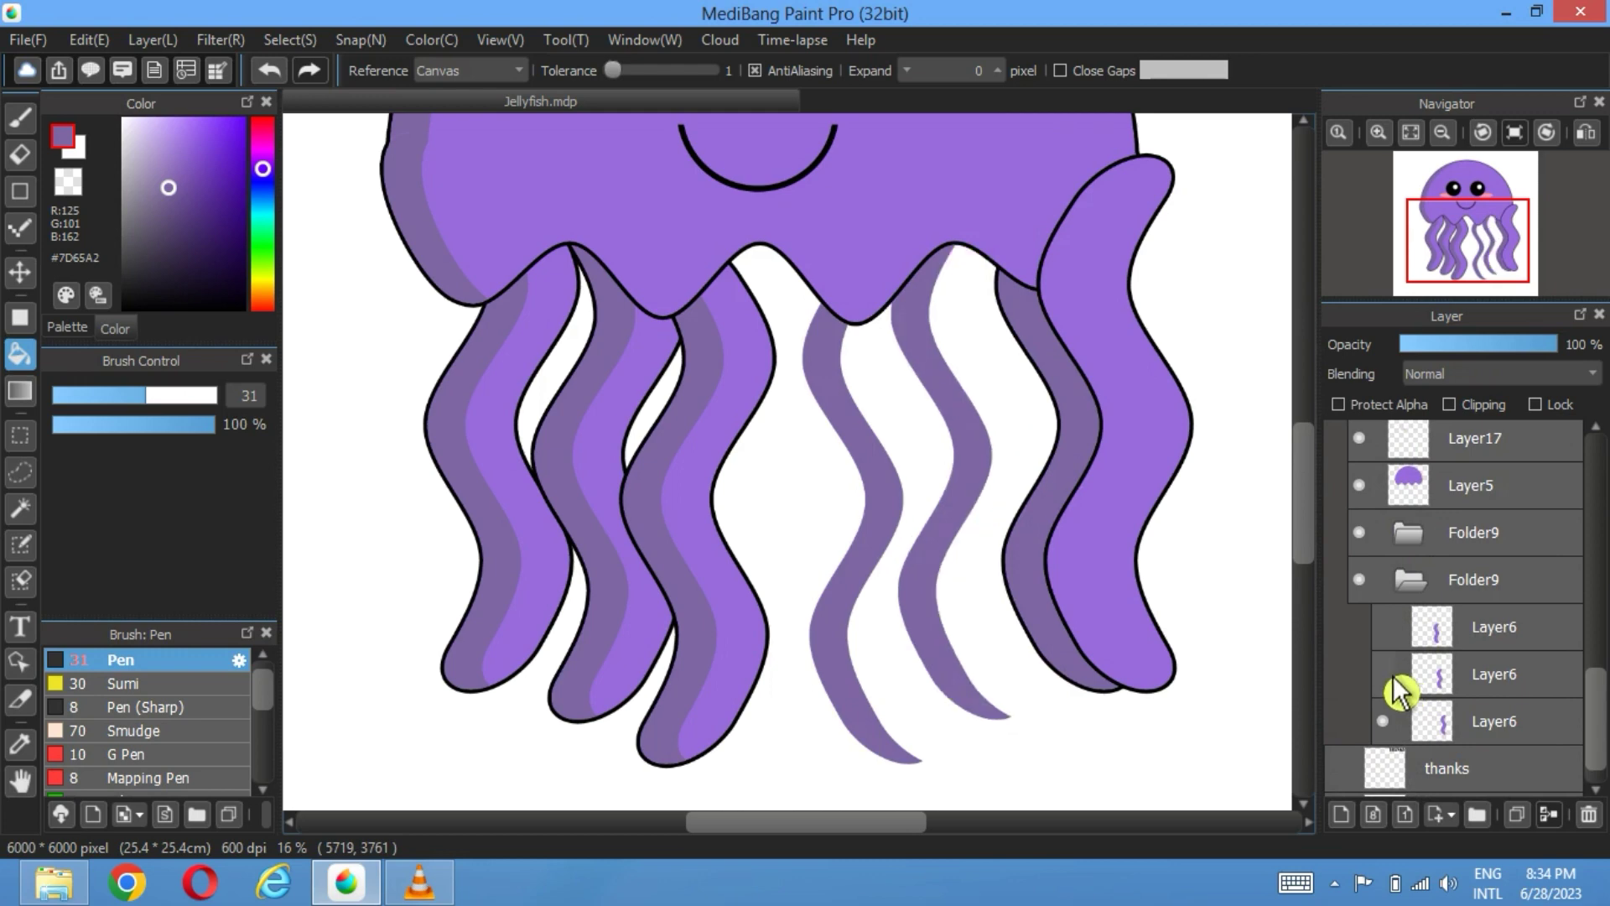
{"action": "left_click", "coordinate": [1383, 675]}
Step: Hide the copy of the outermost right tentacle and show the original innermost right tentacle again
{"action": "scroll", "coordinate": [1396, 723], "scroll_direction": "down", "scroll_amount": 3}
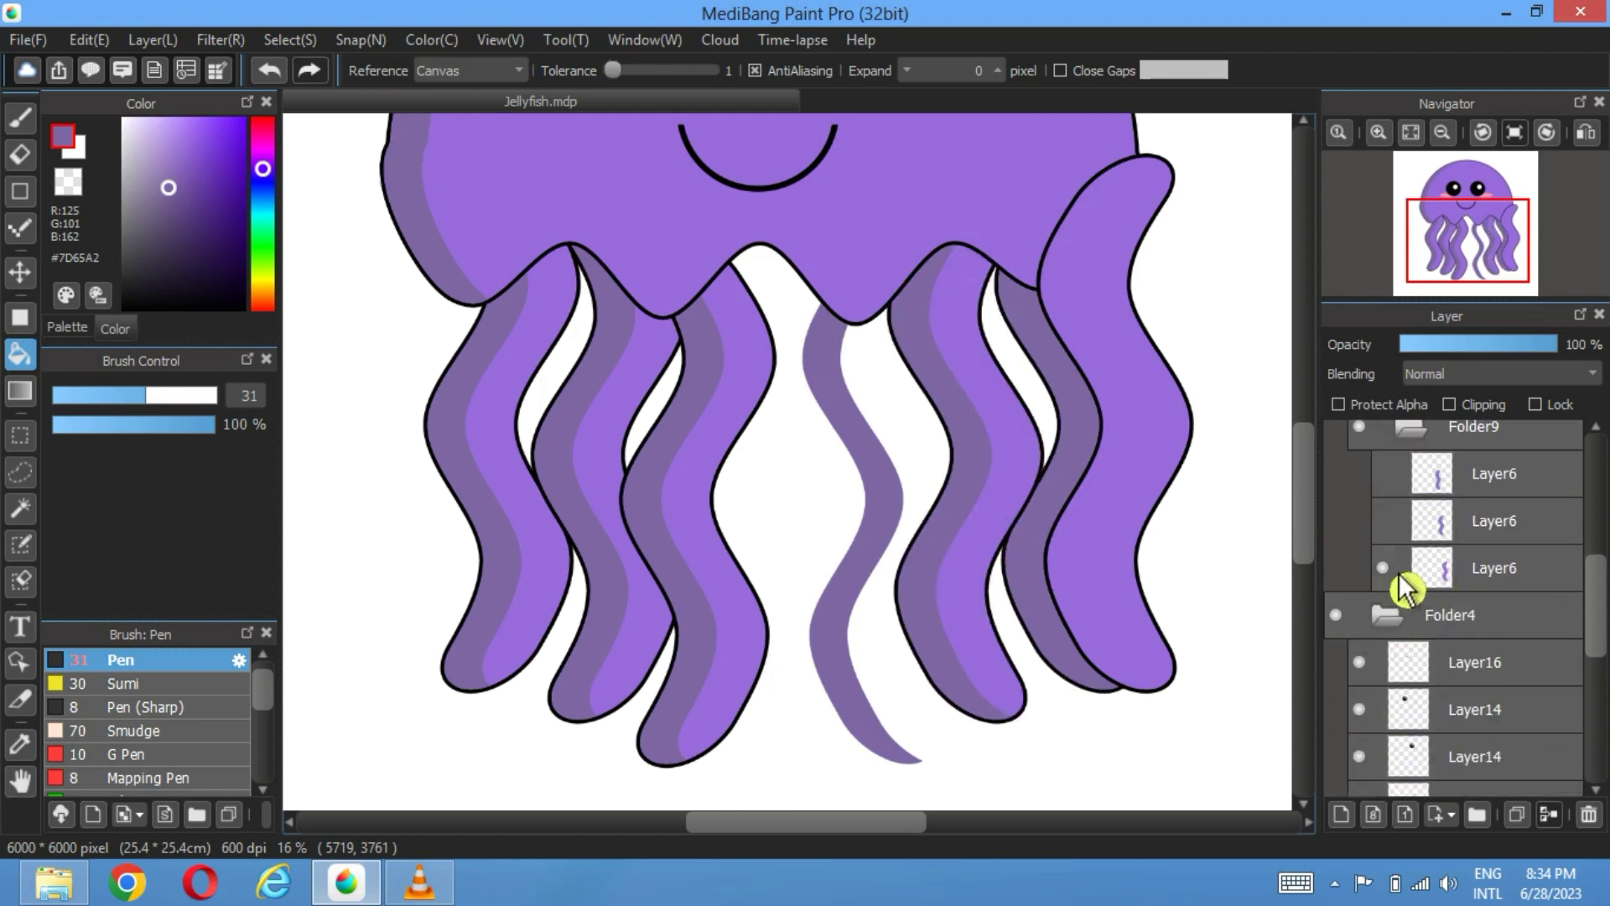
{"action": "left_click", "coordinate": [1392, 574]}
{"action": "scroll", "coordinate": [1417, 628], "scroll_direction": "down", "scroll_amount": 9}
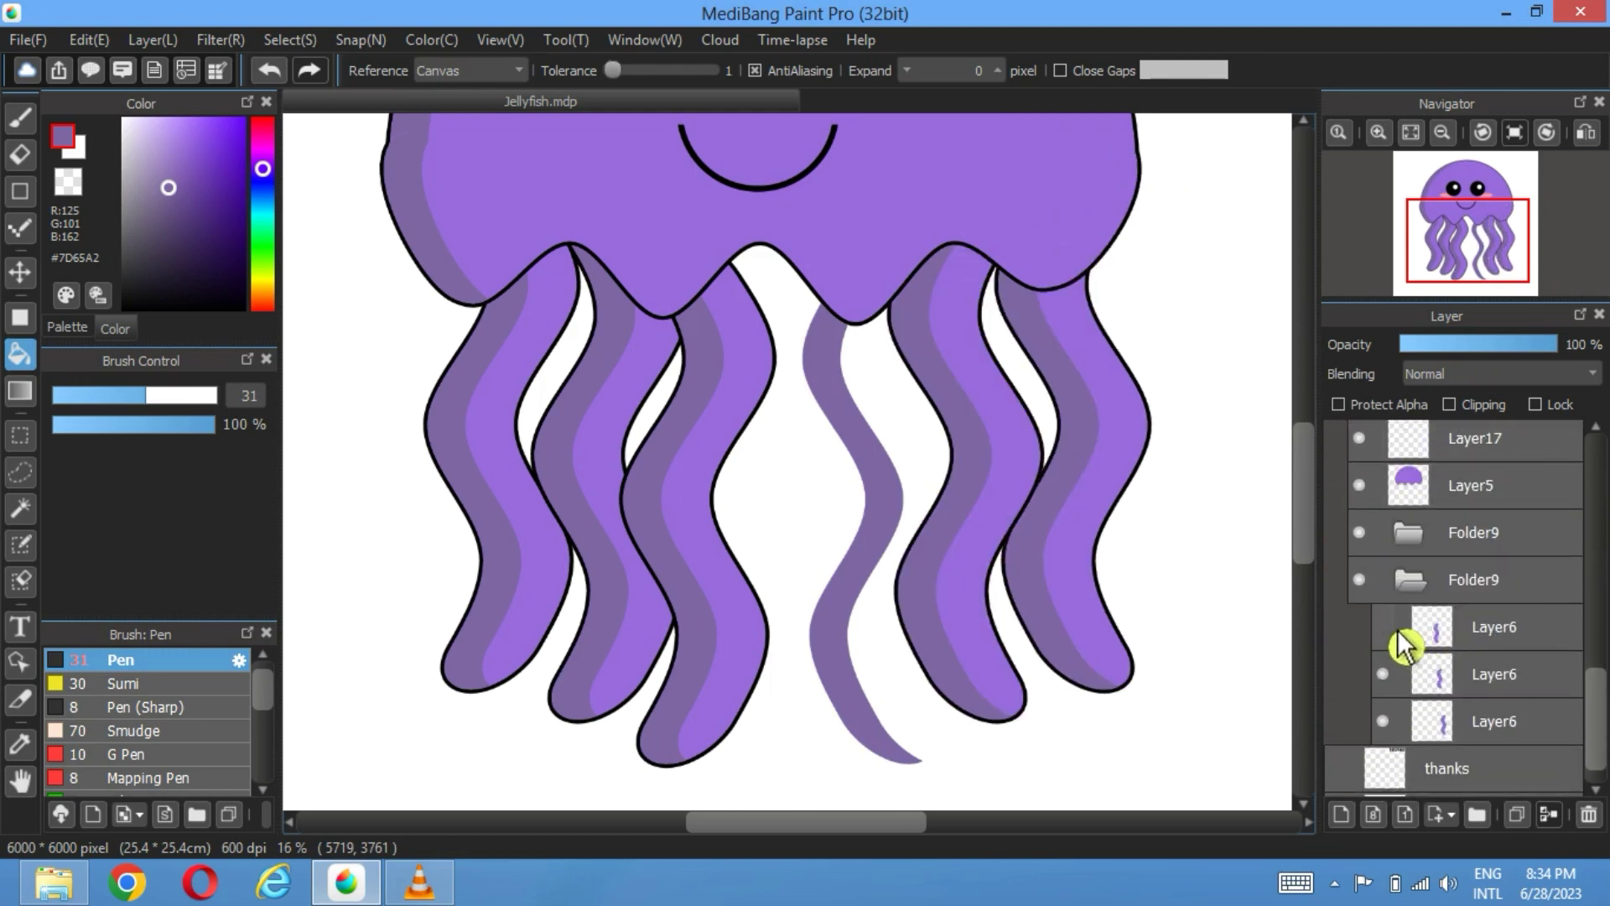
{"action": "left_click", "coordinate": [1386, 628]}
{"action": "scroll", "coordinate": [1430, 633], "scroll_direction": "up", "scroll_amount": 2}
{"action": "scroll", "coordinate": [1434, 587], "scroll_direction": "down", "scroll_amount": 8}
{"action": "scroll", "coordinate": [1428, 205], "scroll_direction": "down", "scroll_amount": 2}
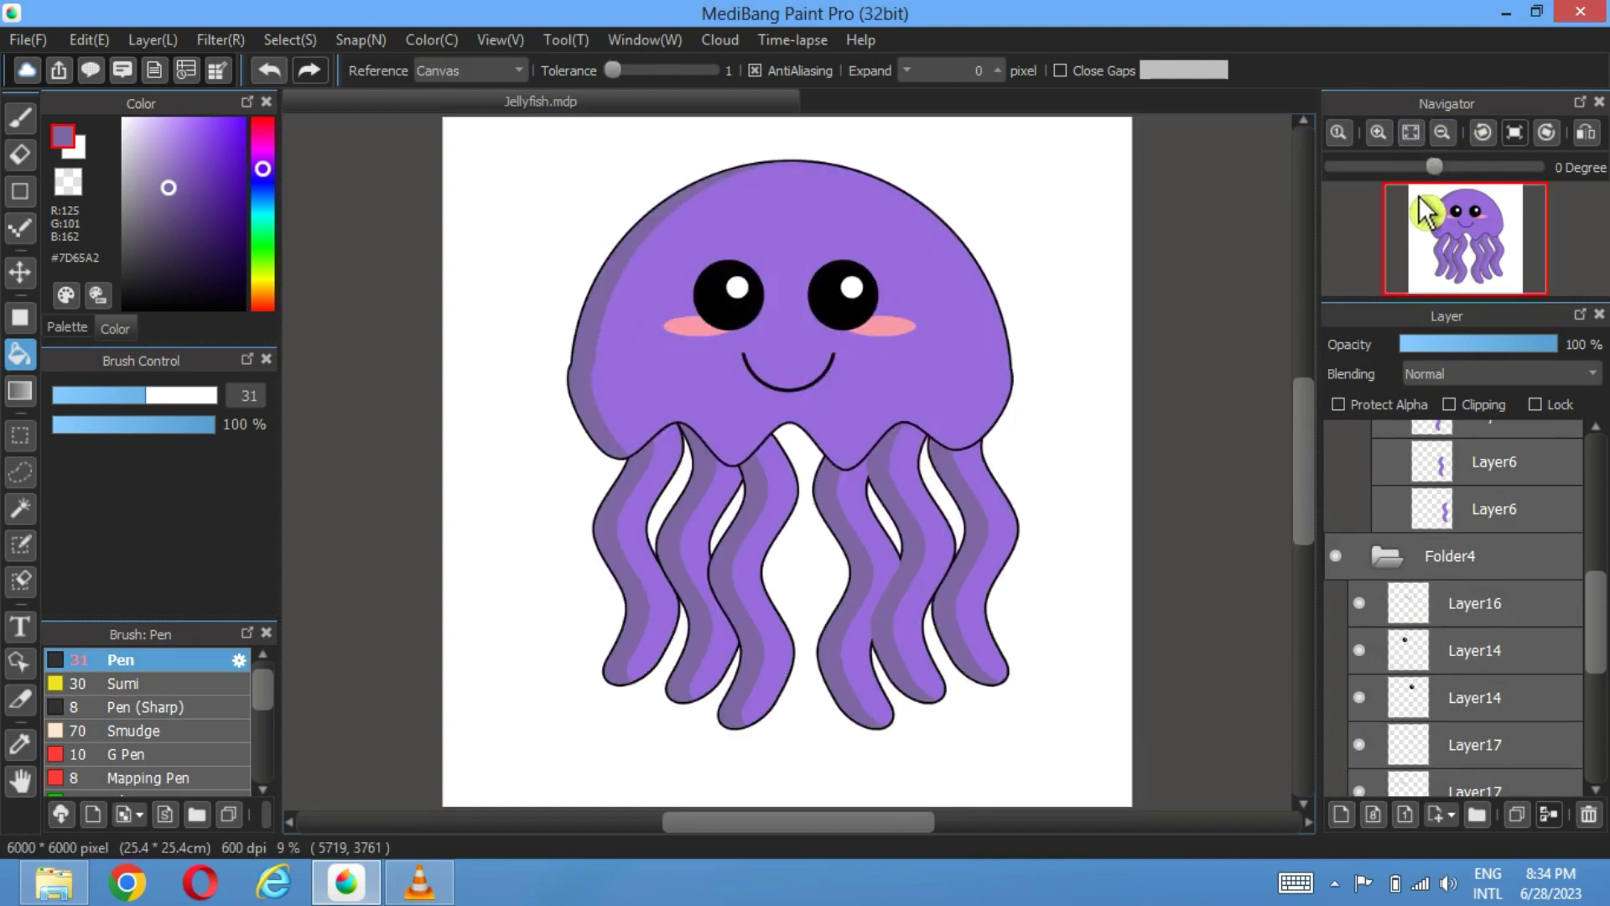
Step: Collapse both jellyfish folders and delete the upper one holding the shifted copies
{"action": "left_click", "coordinate": [1418, 560]}
{"action": "scroll", "coordinate": [1459, 571], "scroll_direction": "up", "scroll_amount": 3}
{"action": "left_click", "coordinate": [1399, 503]}
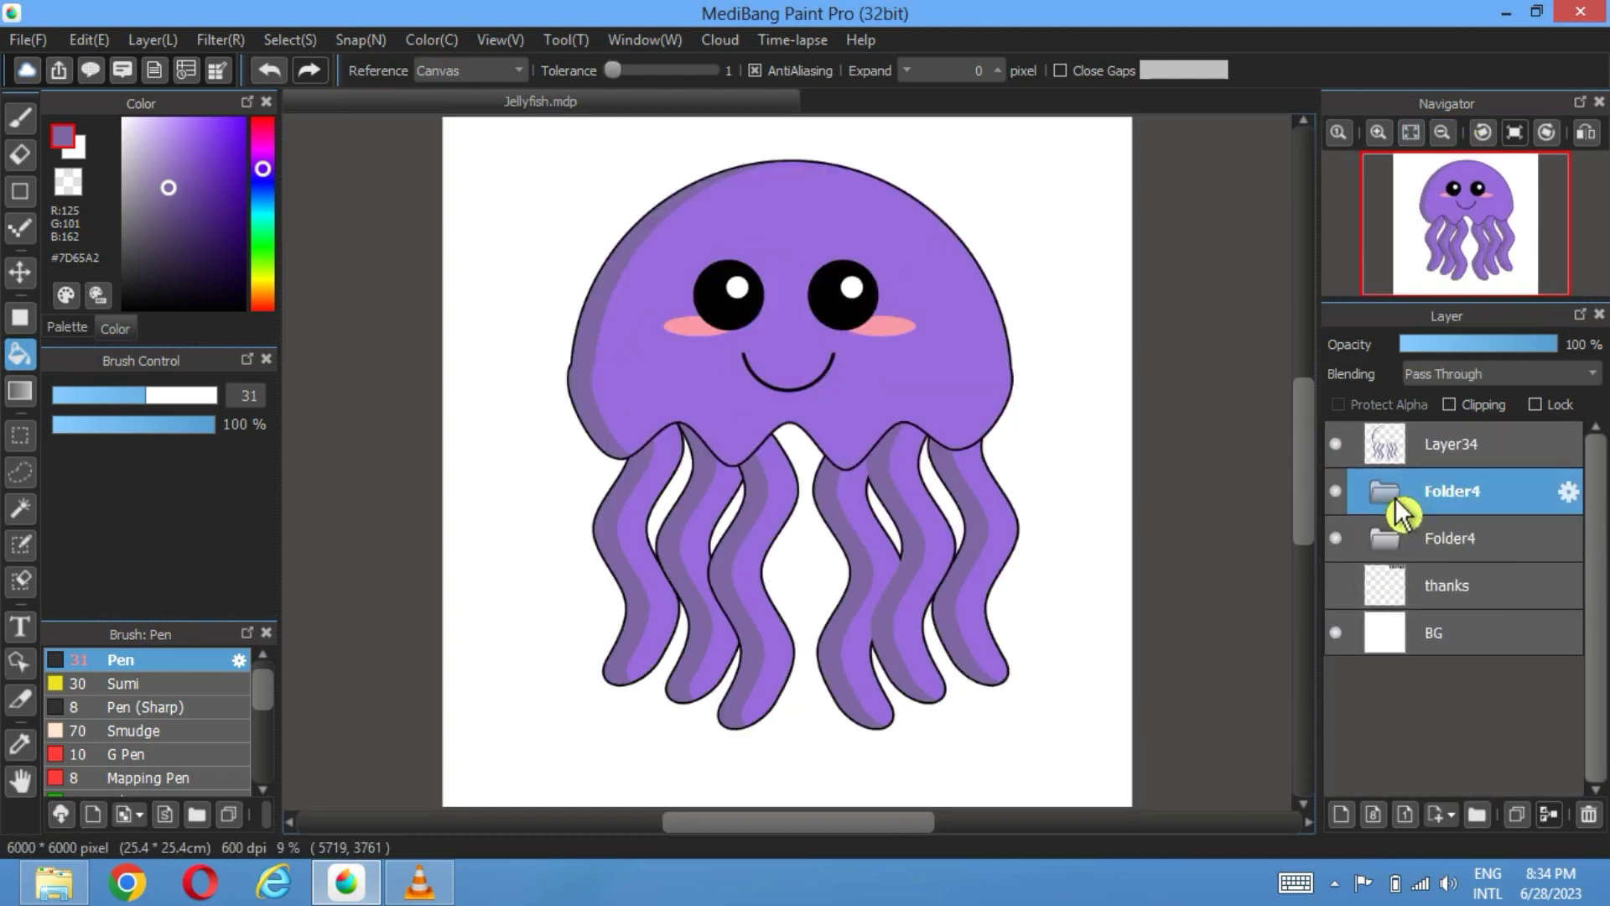
{"action": "left_click", "coordinate": [1590, 815]}
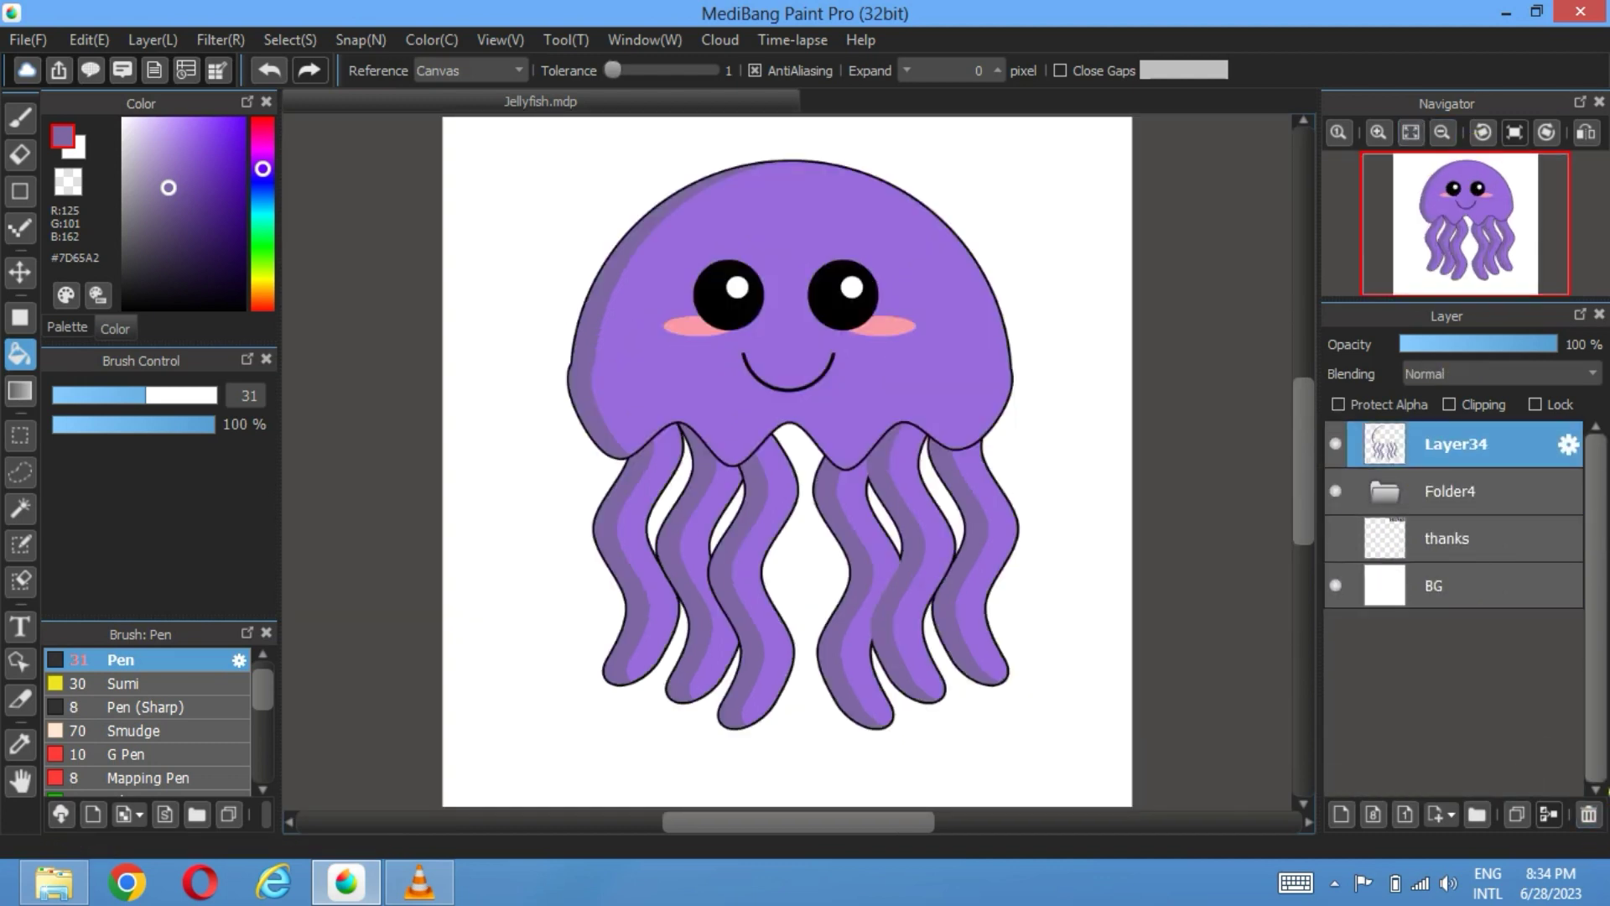
Step: Place the shading layer at the top of the remaining jellyfish folder, and collapse the folder
{"action": "left_click", "coordinate": [1392, 503]}
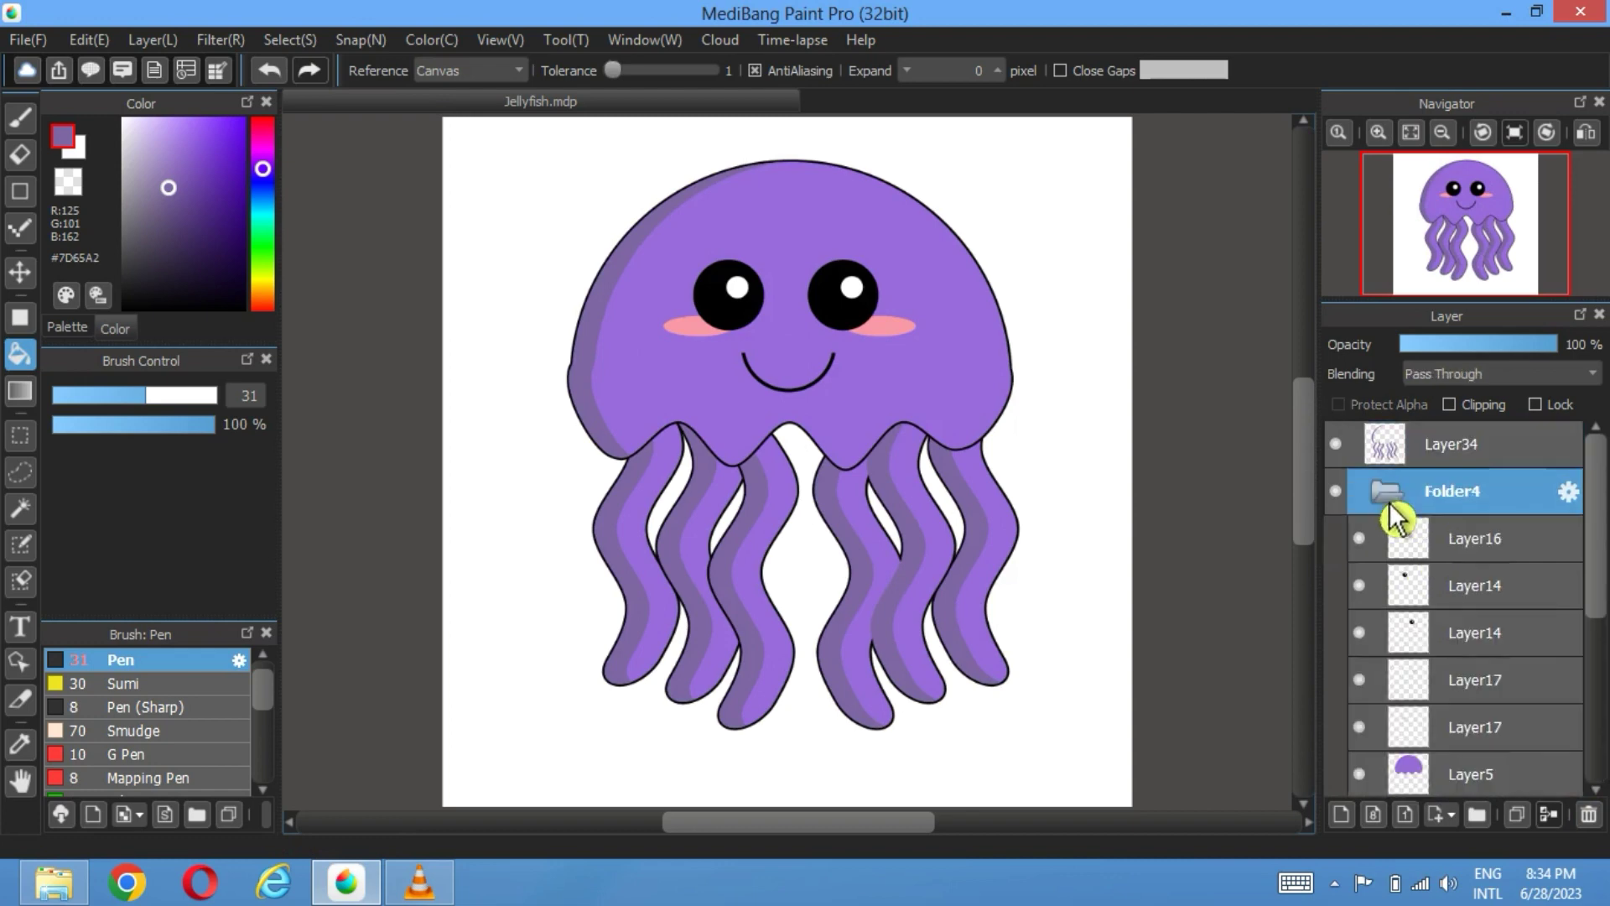
{"action": "left_click_drag", "start_coordinate": [1448, 452], "coordinate": [1463, 534]}
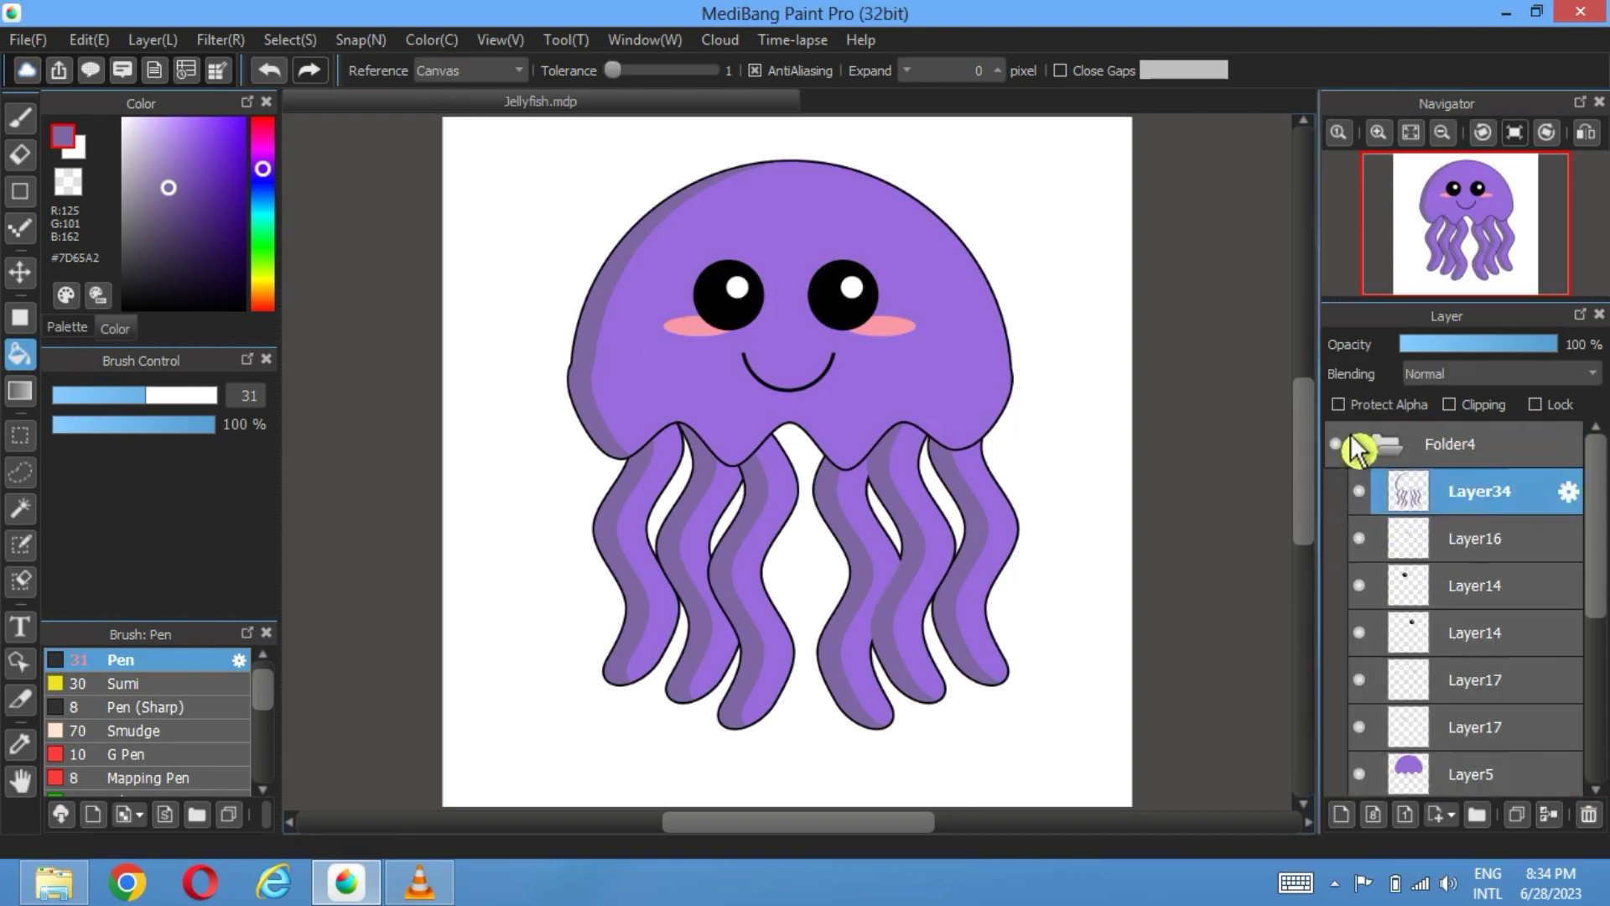
{"action": "left_click", "coordinate": [1351, 445]}
Step: Move the whole jellyfish folder about 490 px down and 100 px left, and show the thanks layer
{"action": "left_click", "coordinate": [20, 272]}
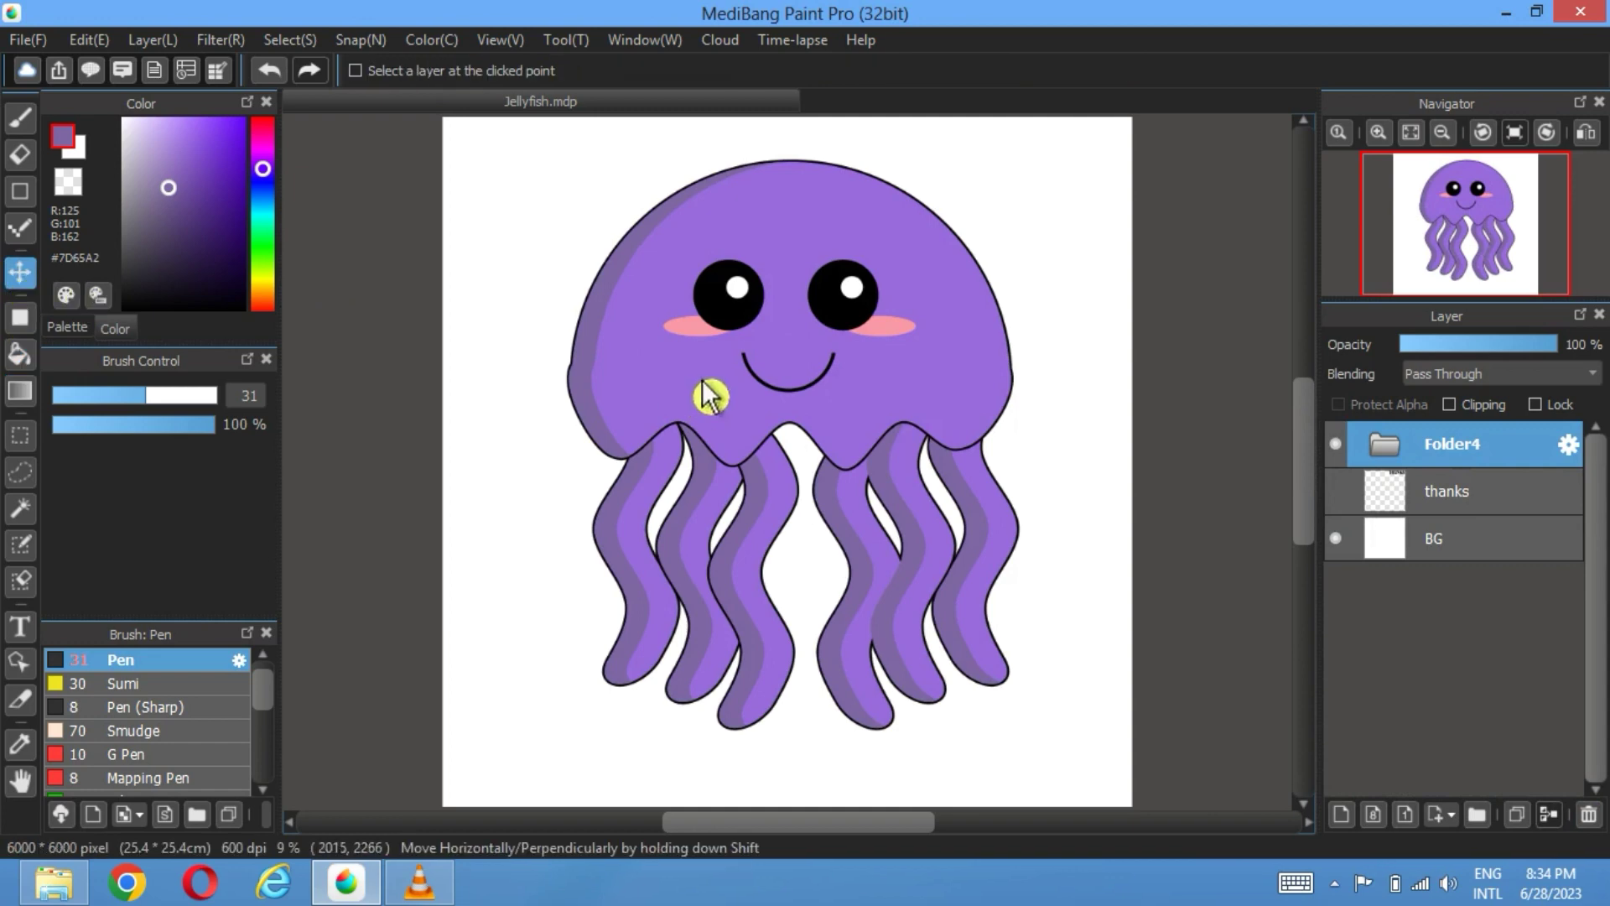
{"action": "left_click_drag", "start_coordinate": [765, 366], "coordinate": [763, 433]}
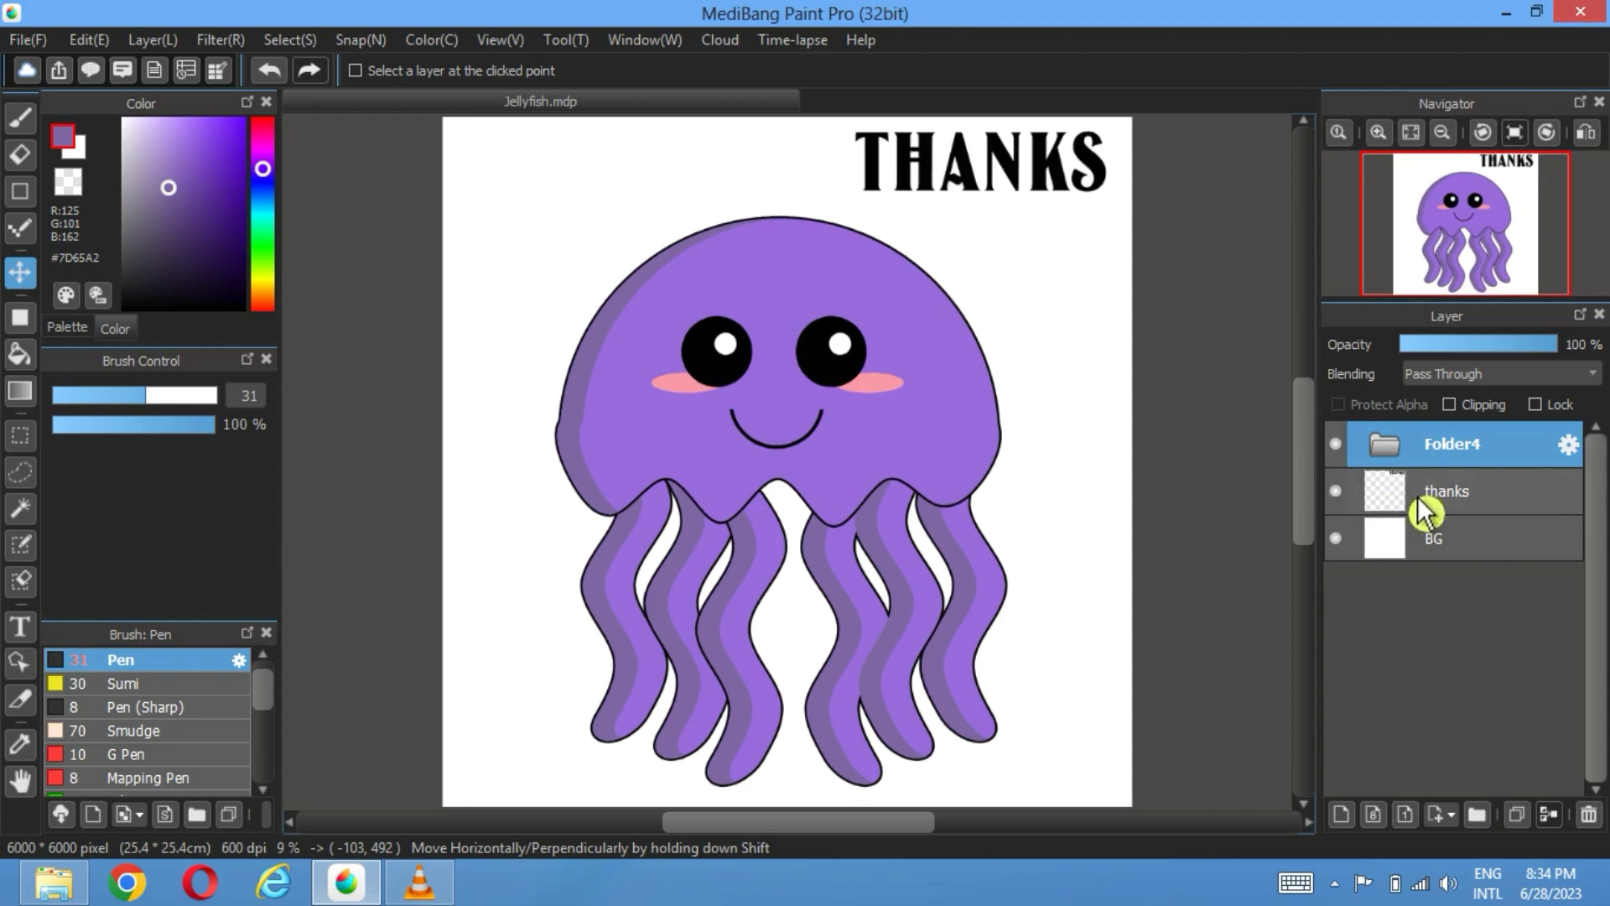
Step: On the thanks layer, draw a small red heart outline with the Pen below the word THANKS and fill it red
{"action": "left_click", "coordinate": [1435, 511]}
{"action": "left_click", "coordinate": [65, 328]}
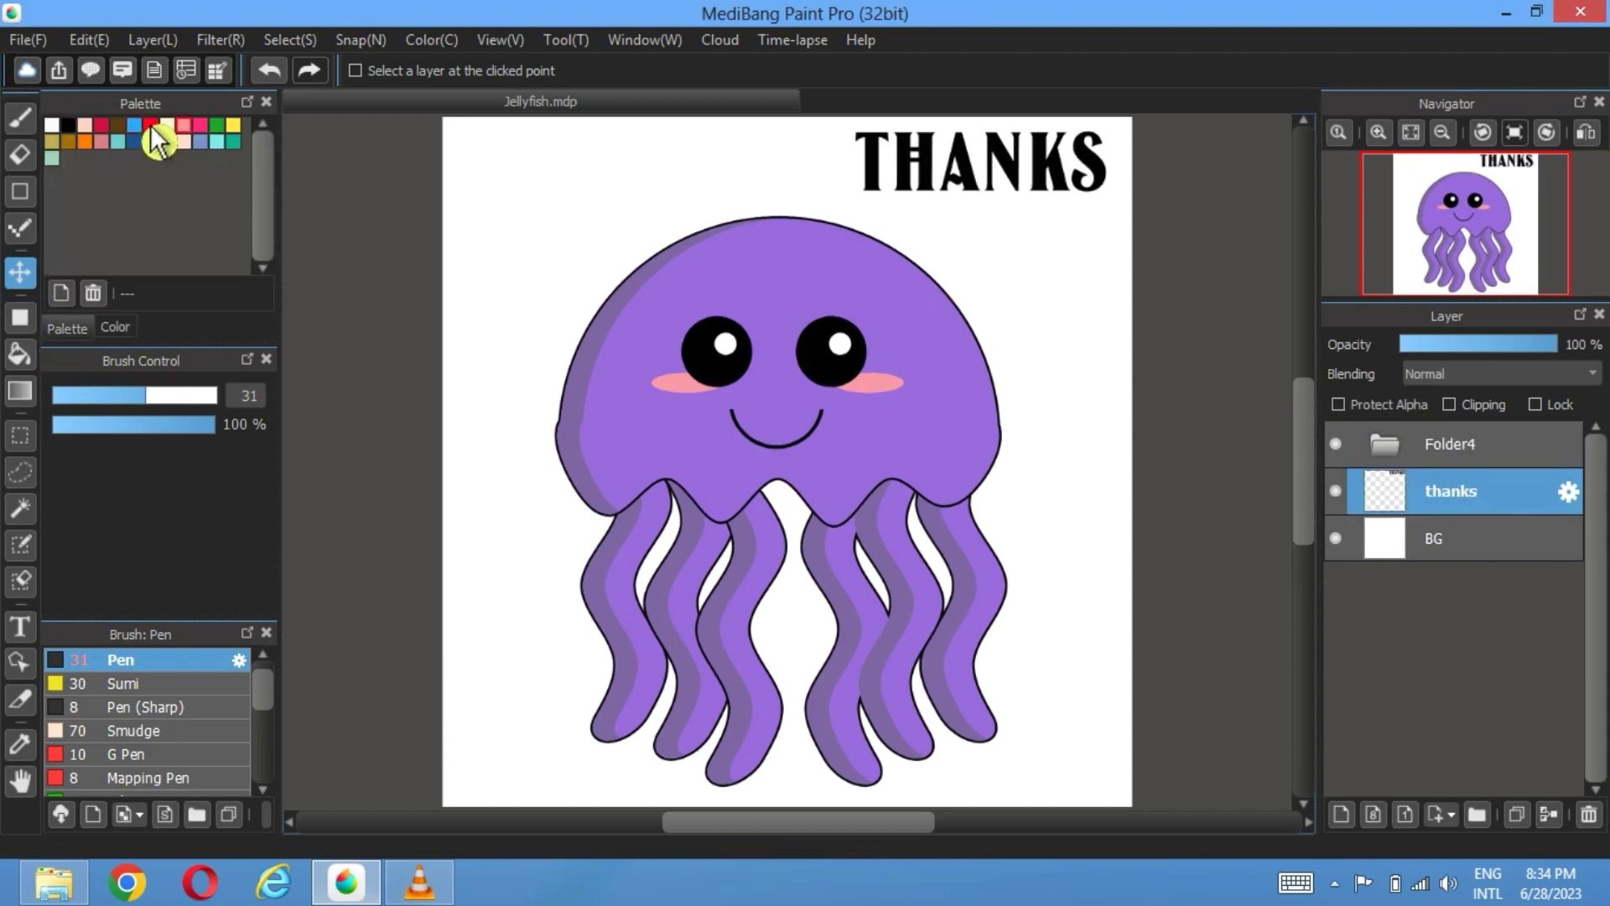
{"action": "left_click", "coordinate": [20, 117]}
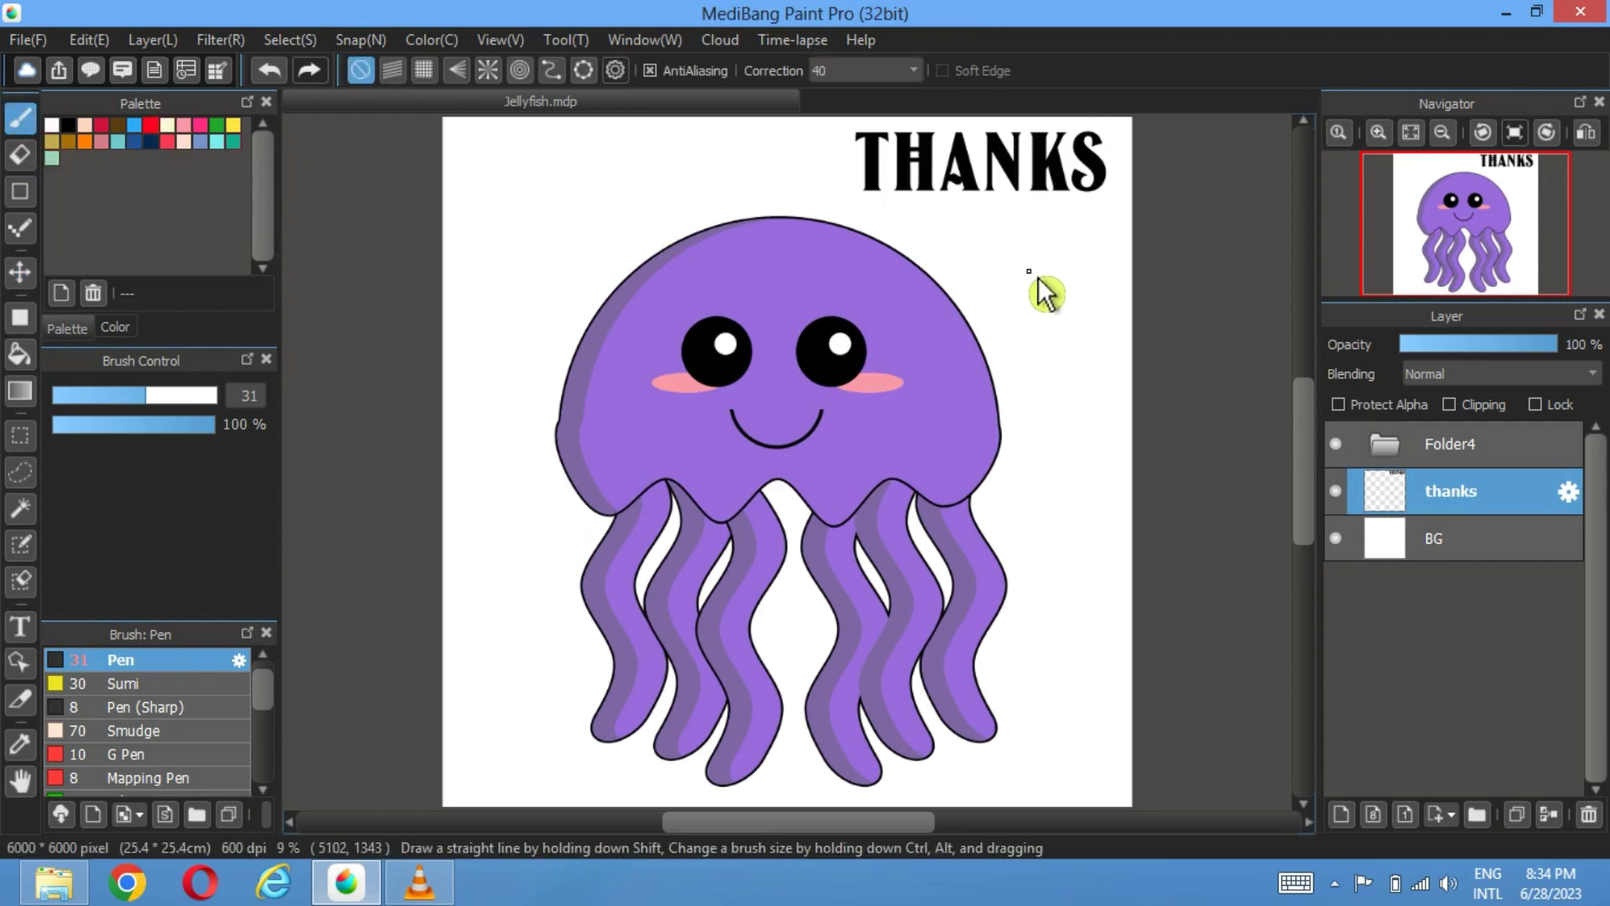
{"action": "left_click_drag", "start_coordinate": [1030, 268], "coordinate": [1007, 240]}
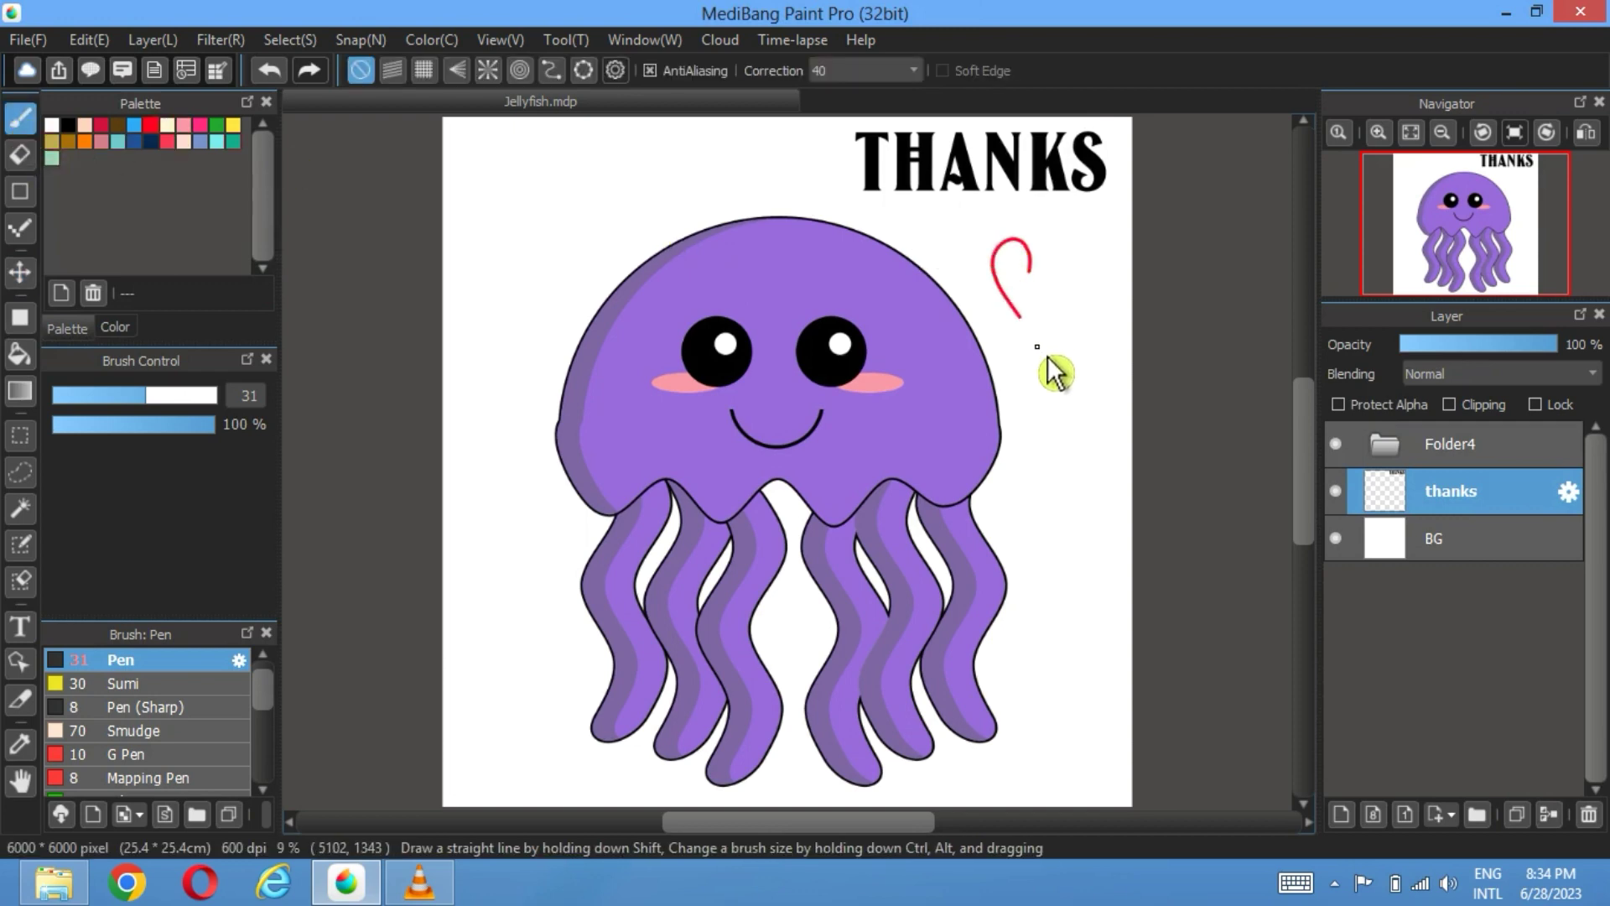
{"action": "left_click_drag", "start_coordinate": [1020, 318], "coordinate": [1053, 314]}
{"action": "left_click", "coordinate": [20, 354]}
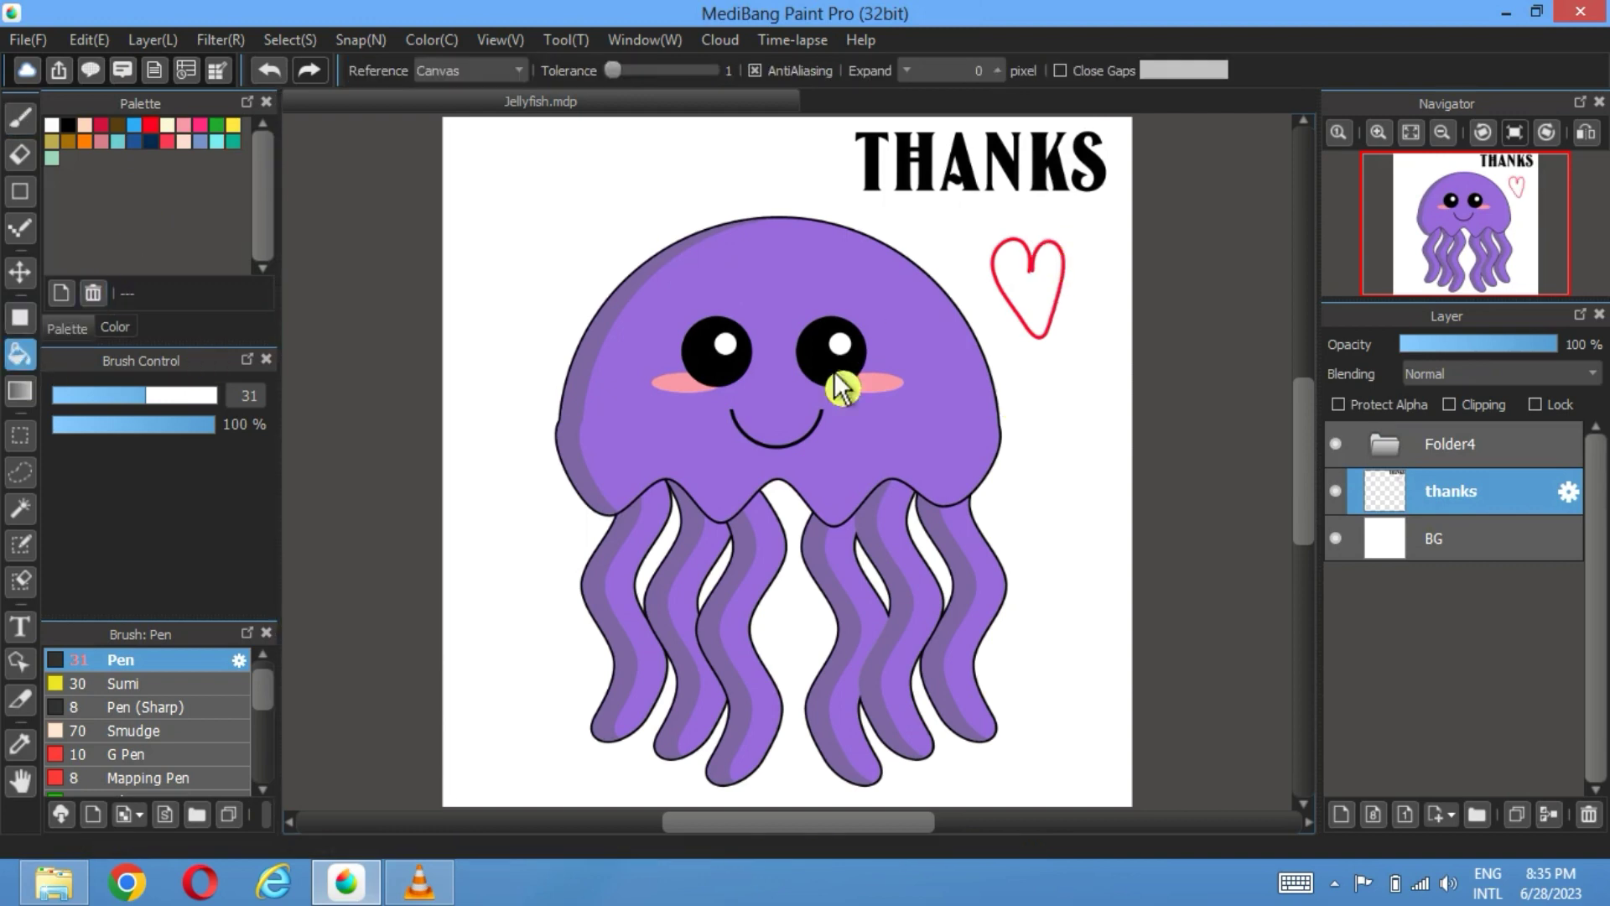
{"action": "left_click", "coordinate": [1050, 297]}
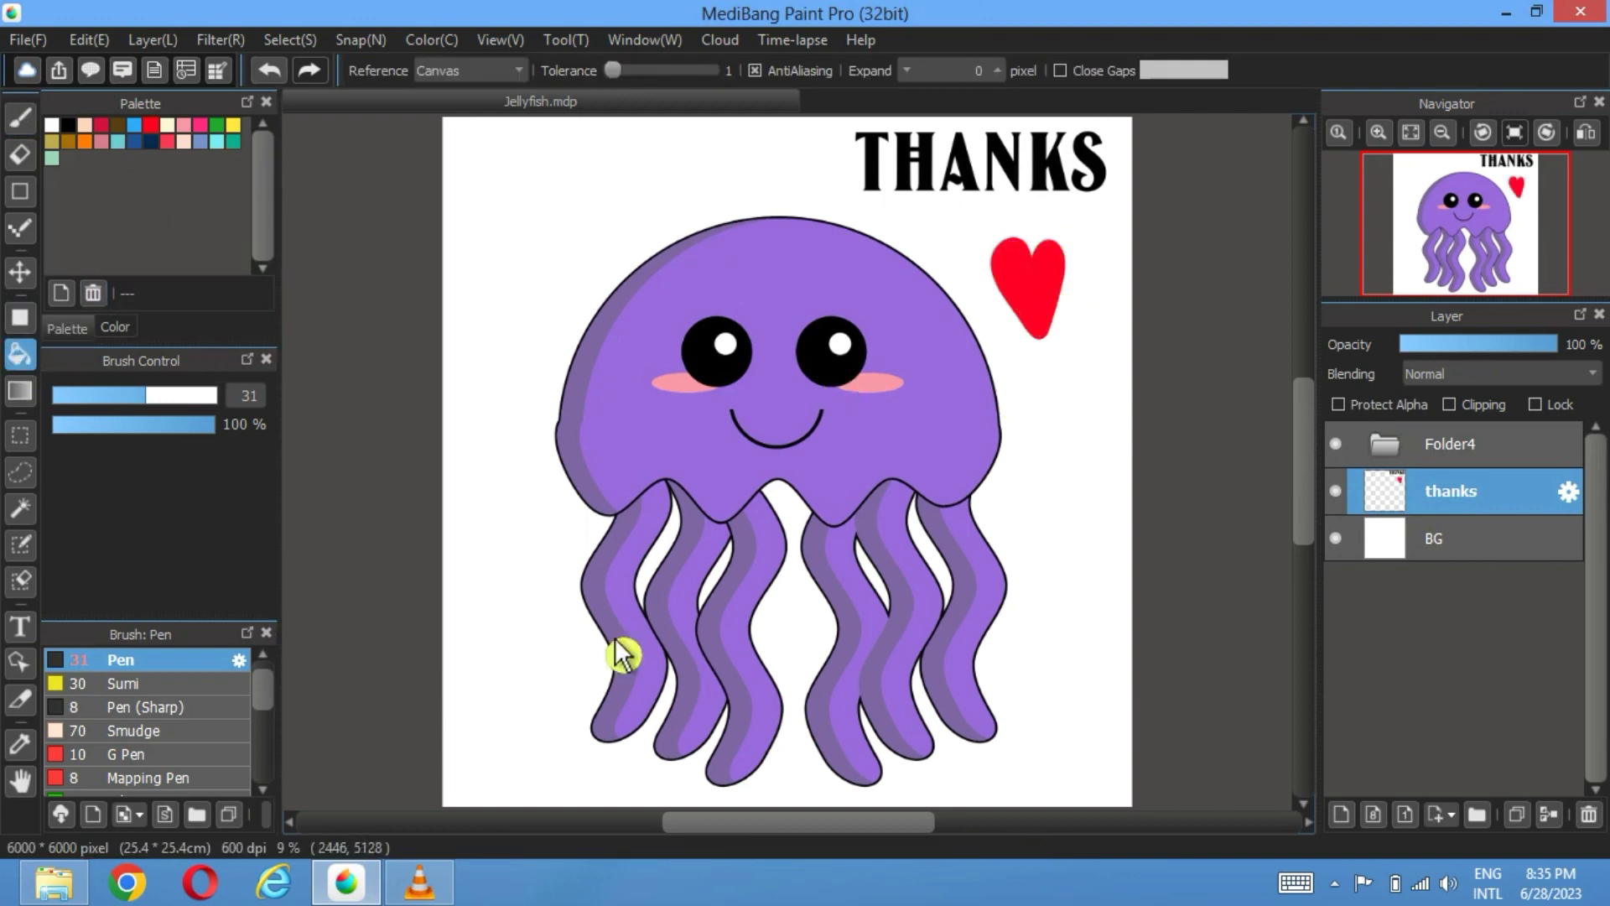